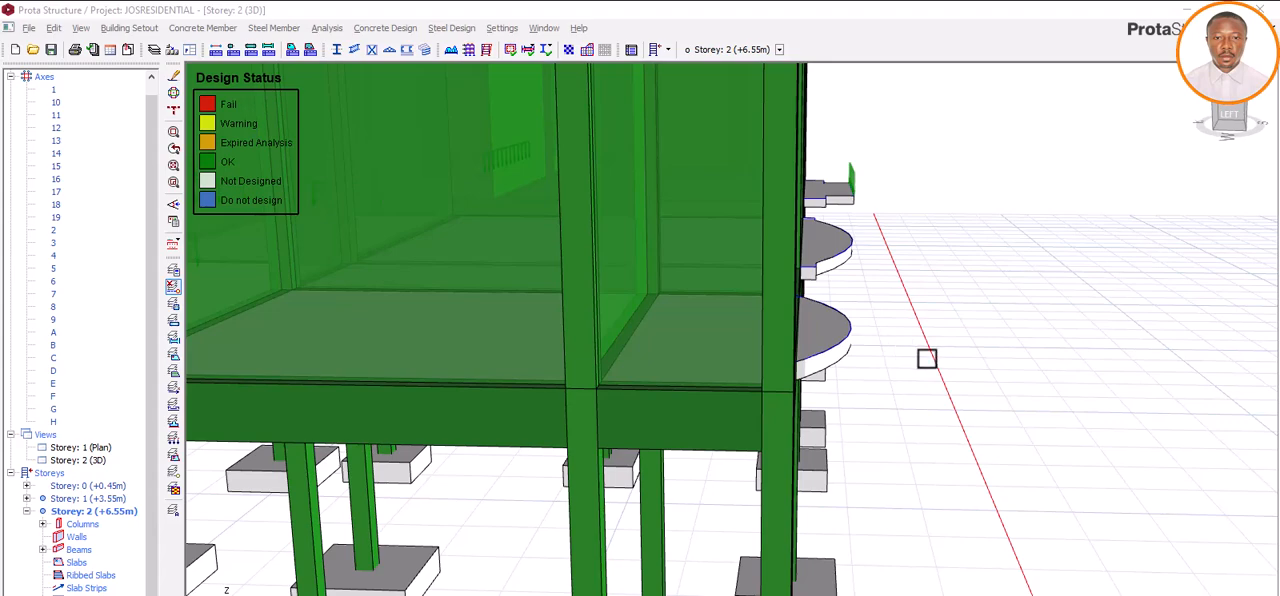
pyautogui.moveTo(920, 392)
pyautogui.mouseDown()
pyautogui.moveTo(890, 392)
pyautogui.moveTo(880, 323)
pyautogui.moveTo(900, 319)
pyautogui.moveTo(618, 340)
pyautogui.mouseUp()
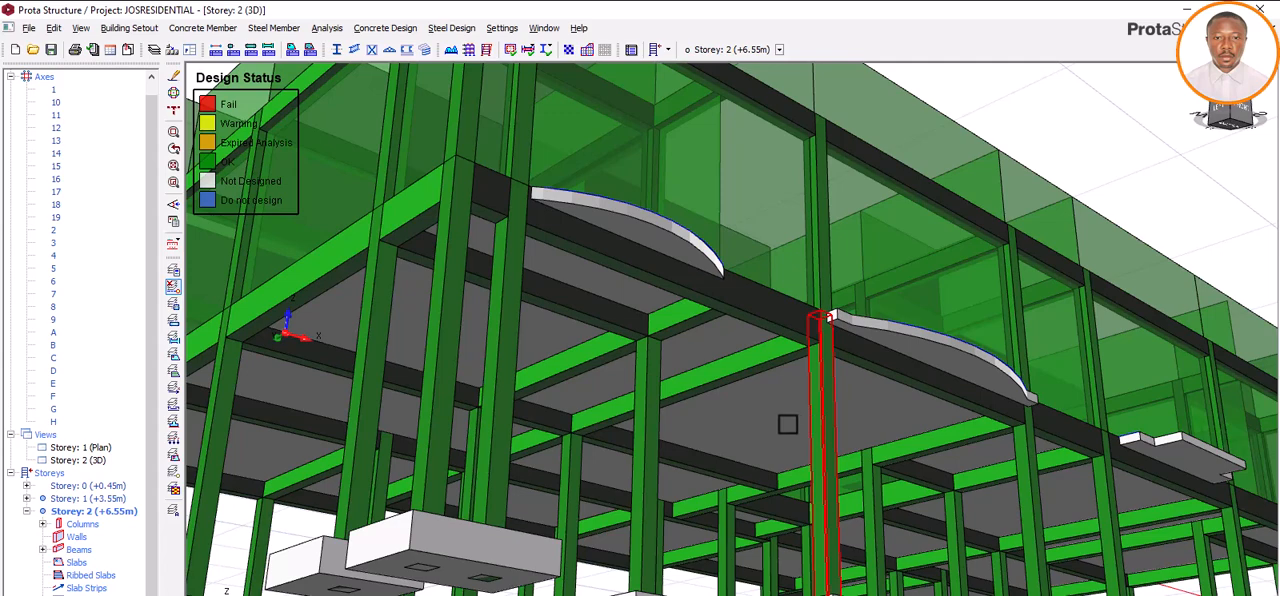
pyautogui.moveTo(773, 422)
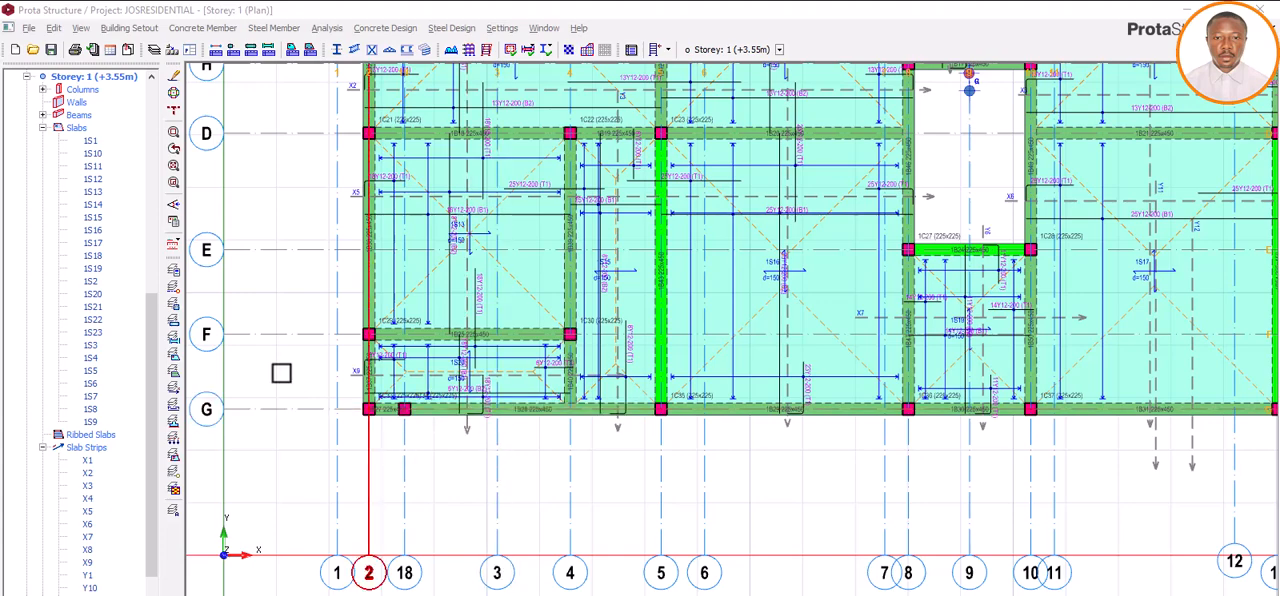
# Step: Draw an arc slab edge bulging outward below beam 1B28, from the column at axes G and 18 to the intersection of axes G and 4
pyautogui.click(203, 28)
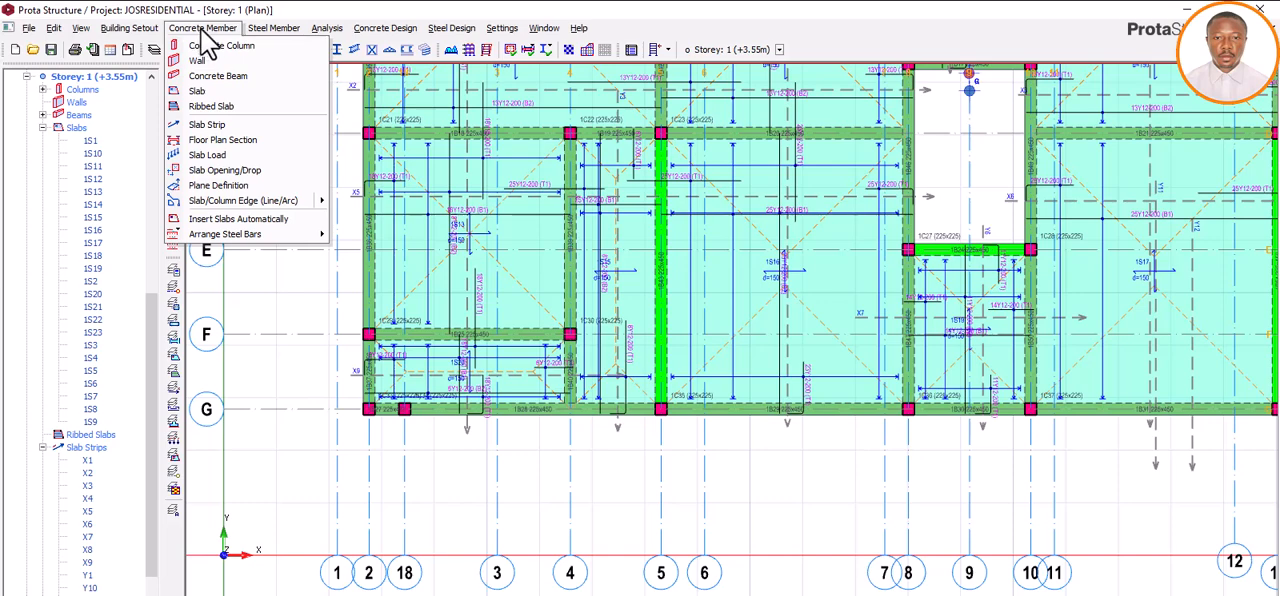
pyautogui.moveTo(229, 200)
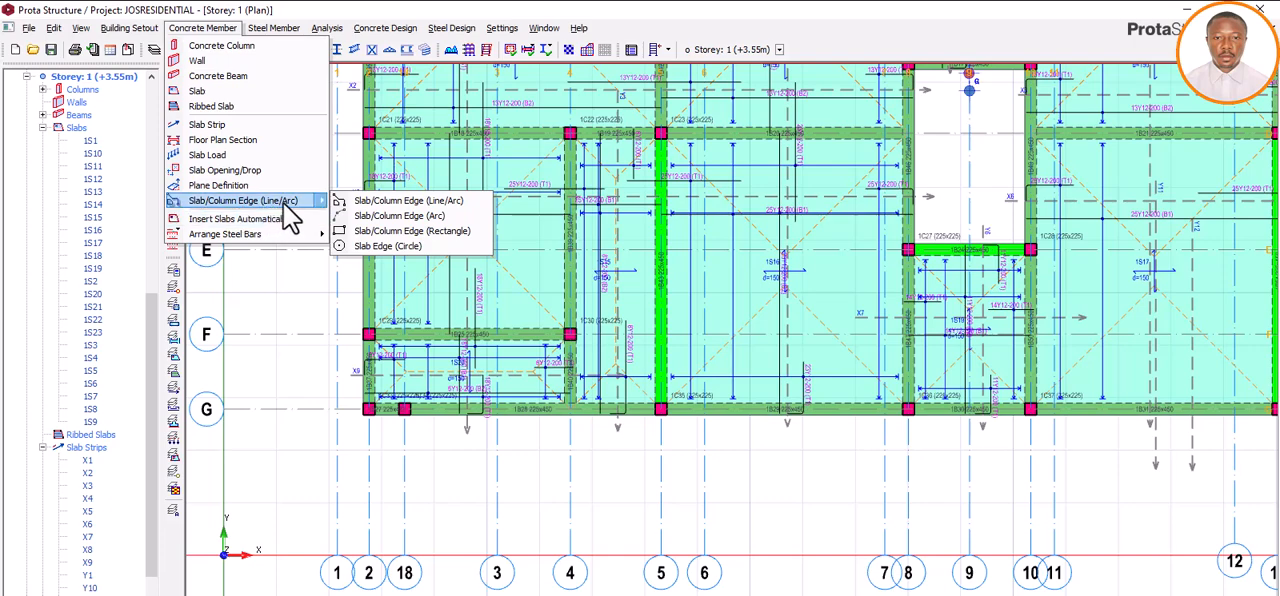
pyautogui.click(391, 220)
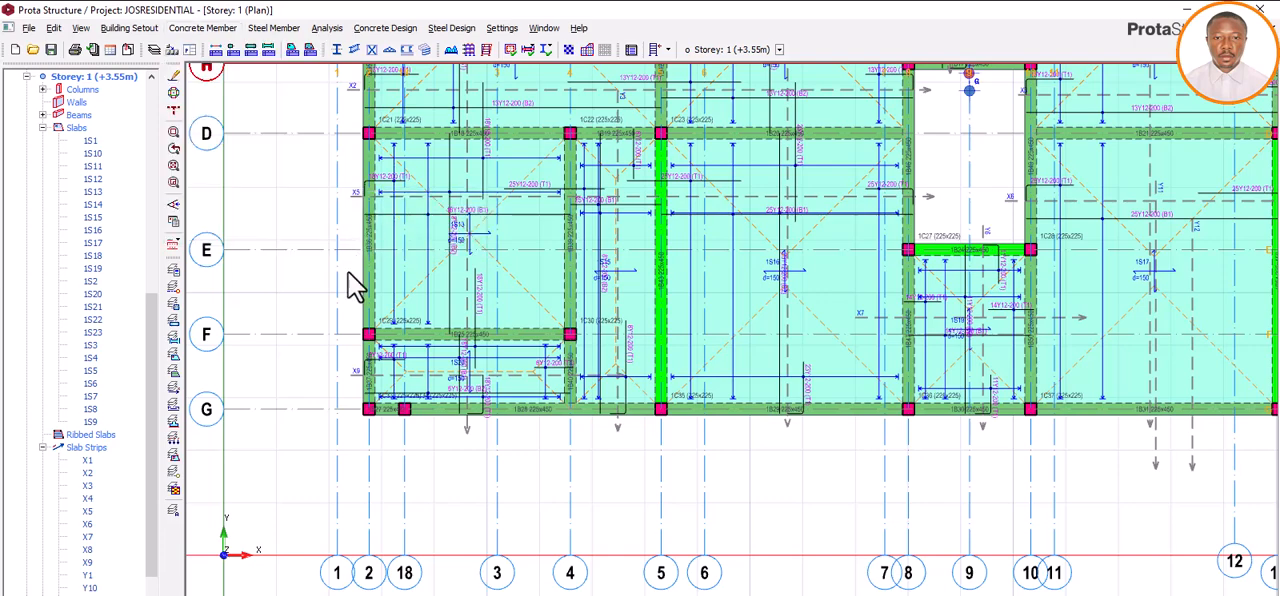
pyautogui.click(405, 410)
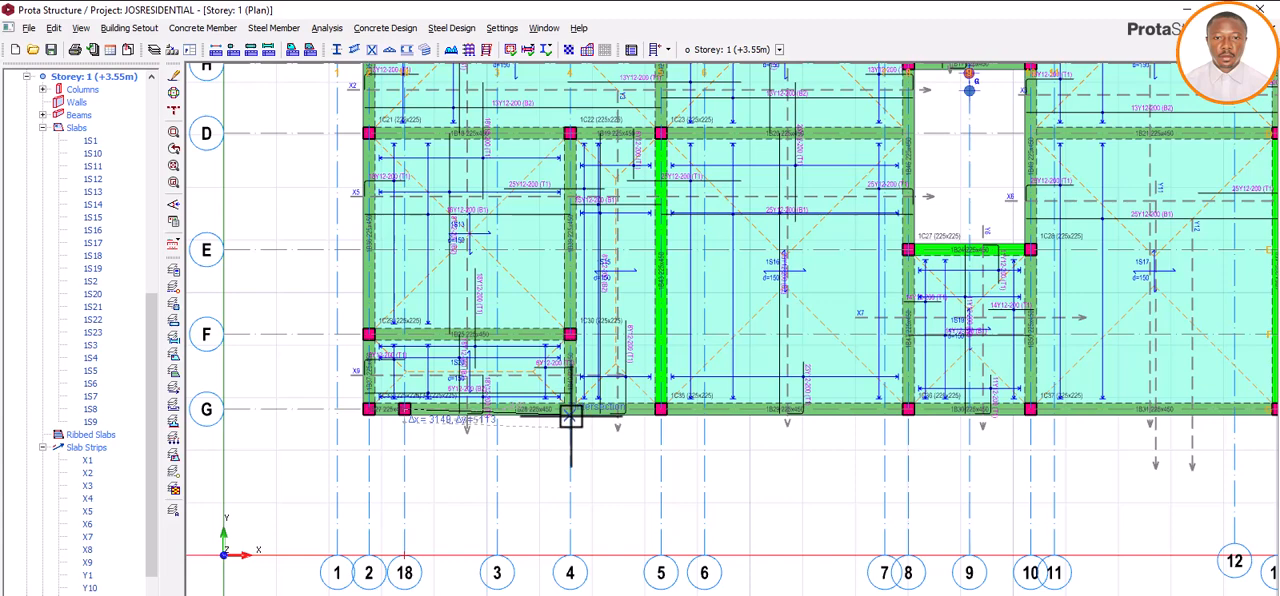
pyautogui.scroll(2, 571, 414)
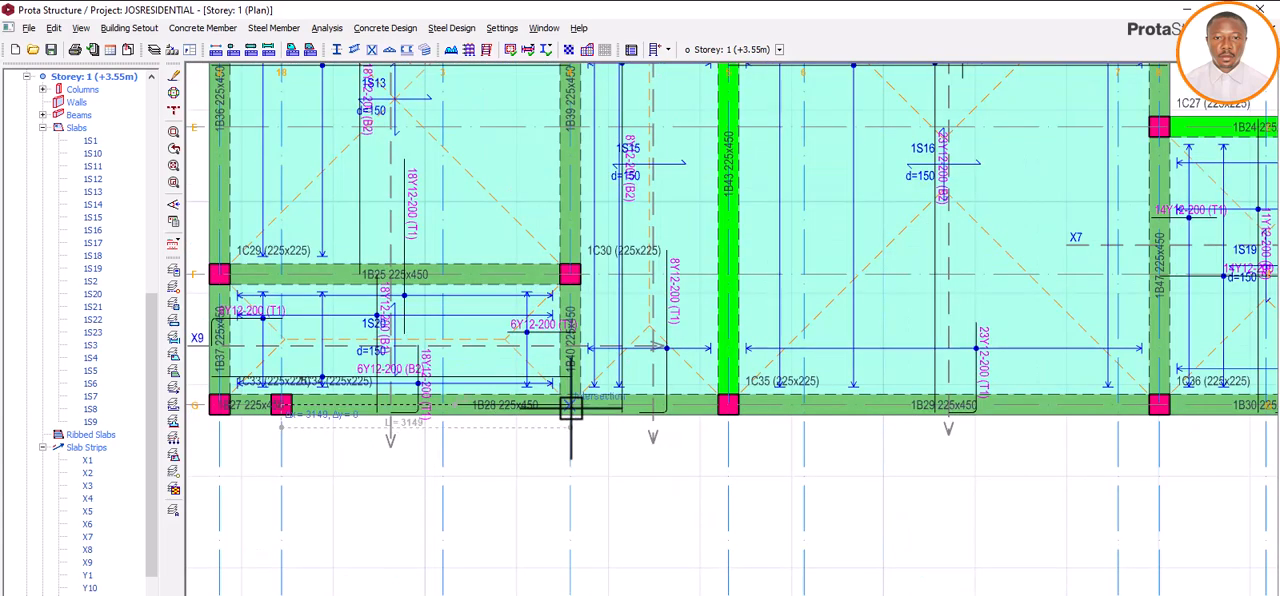
pyautogui.click(571, 407)
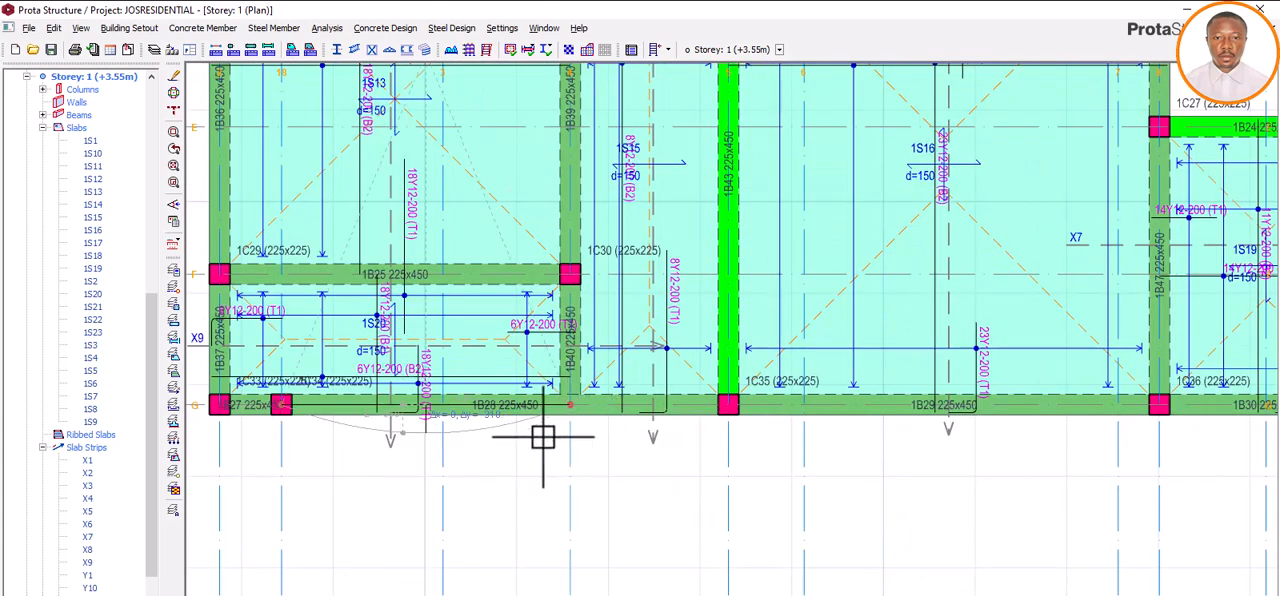
pyautogui.scroll(-2, 490, 450)
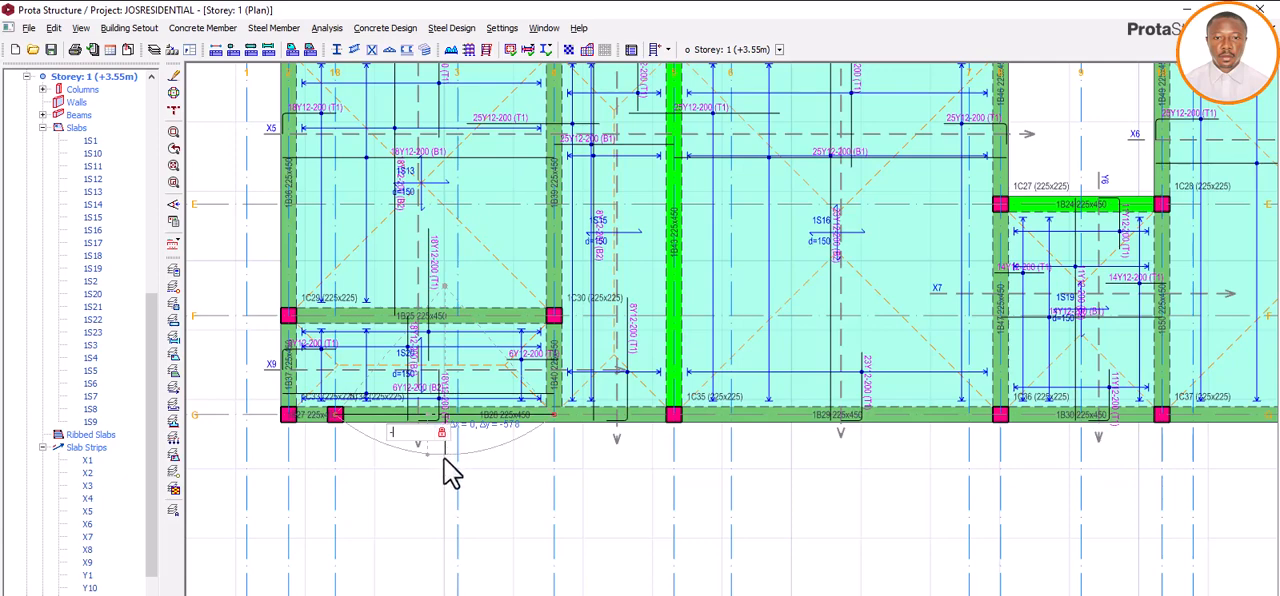
pyautogui.write('1000')
pyautogui.press('Return')
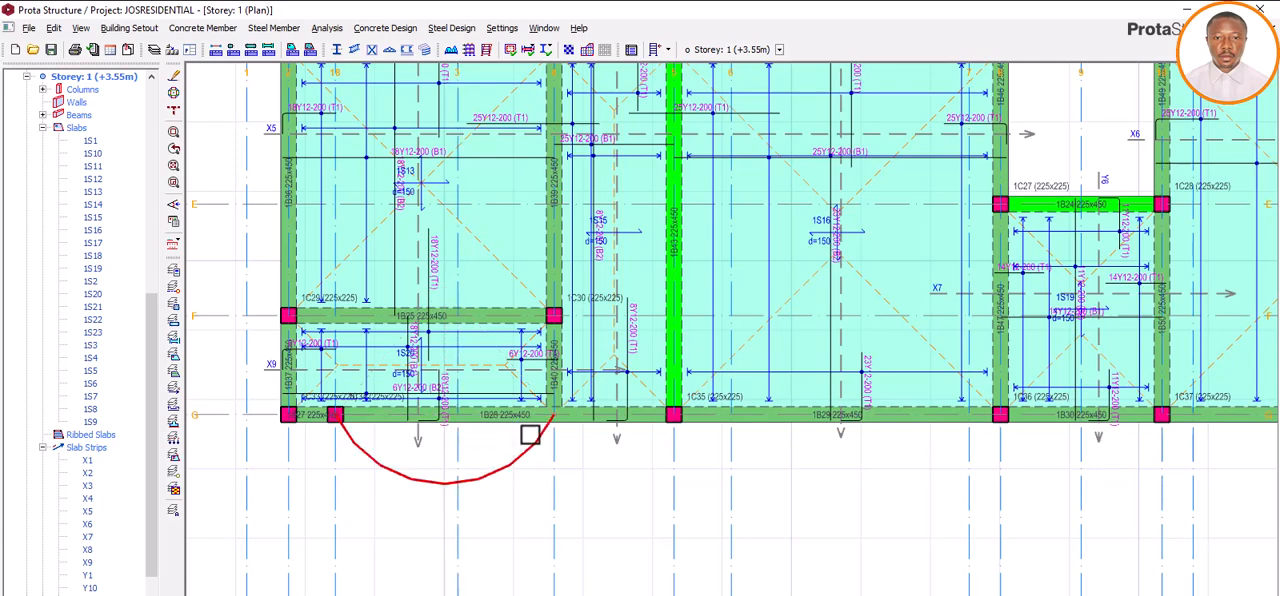
# Step: Close the arc with a straight slab edge along axis G, from the column at axis 18 to the intersection with axis 4
pyautogui.click(195, 28)
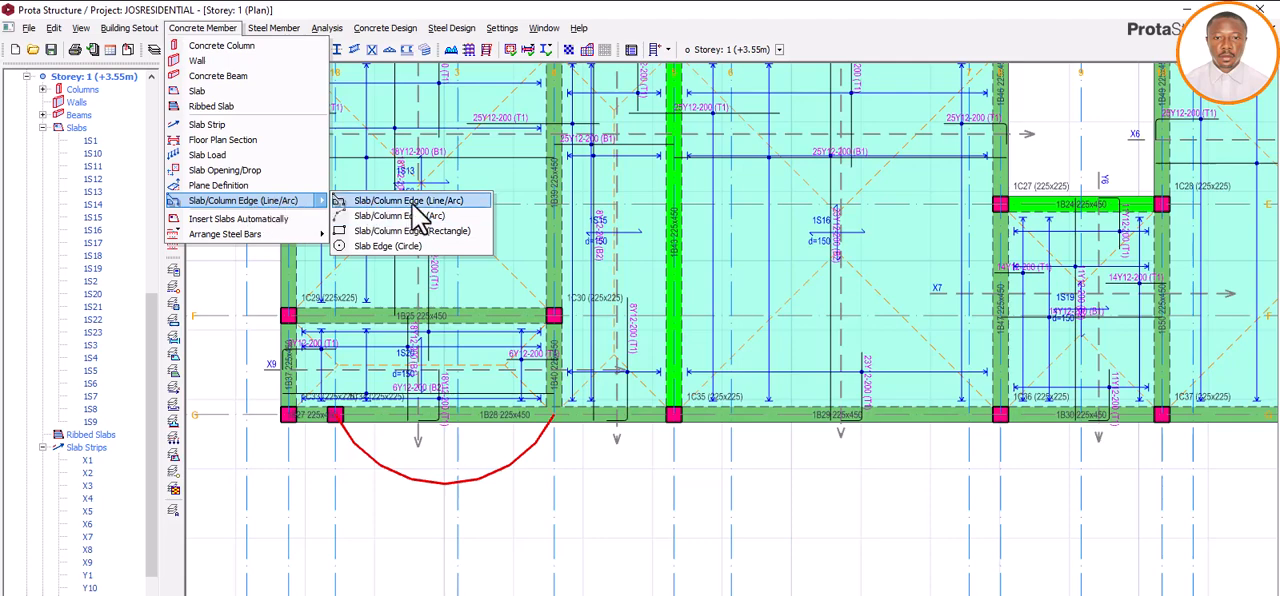
pyautogui.click(418, 202)
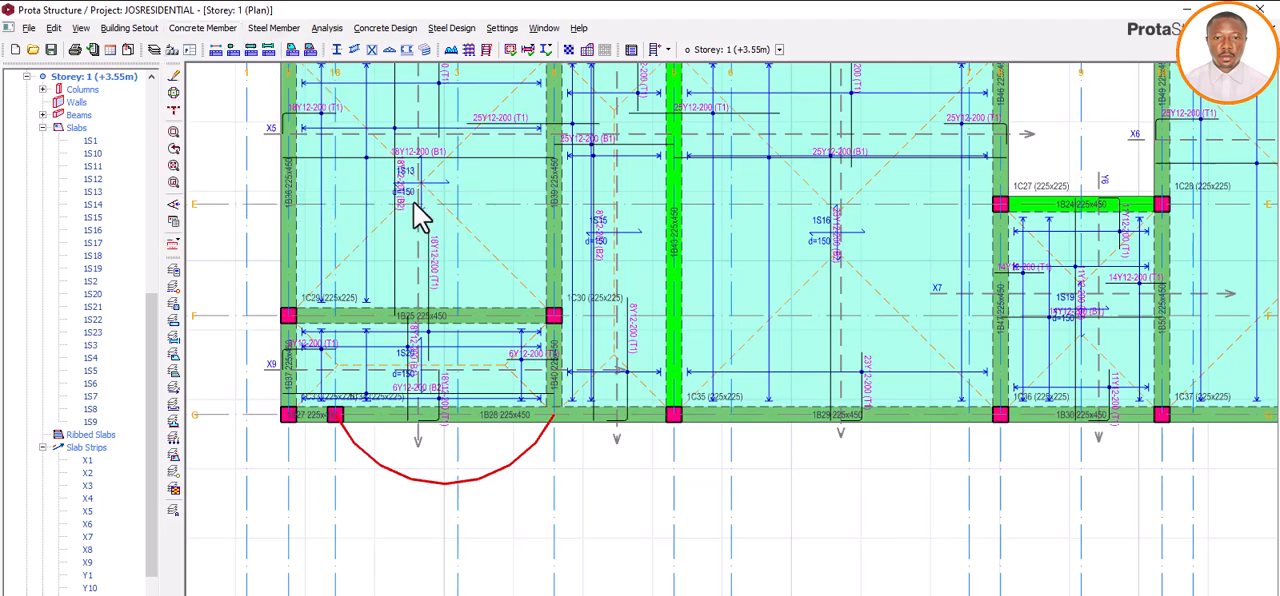
pyautogui.scroll(5, 334, 420)
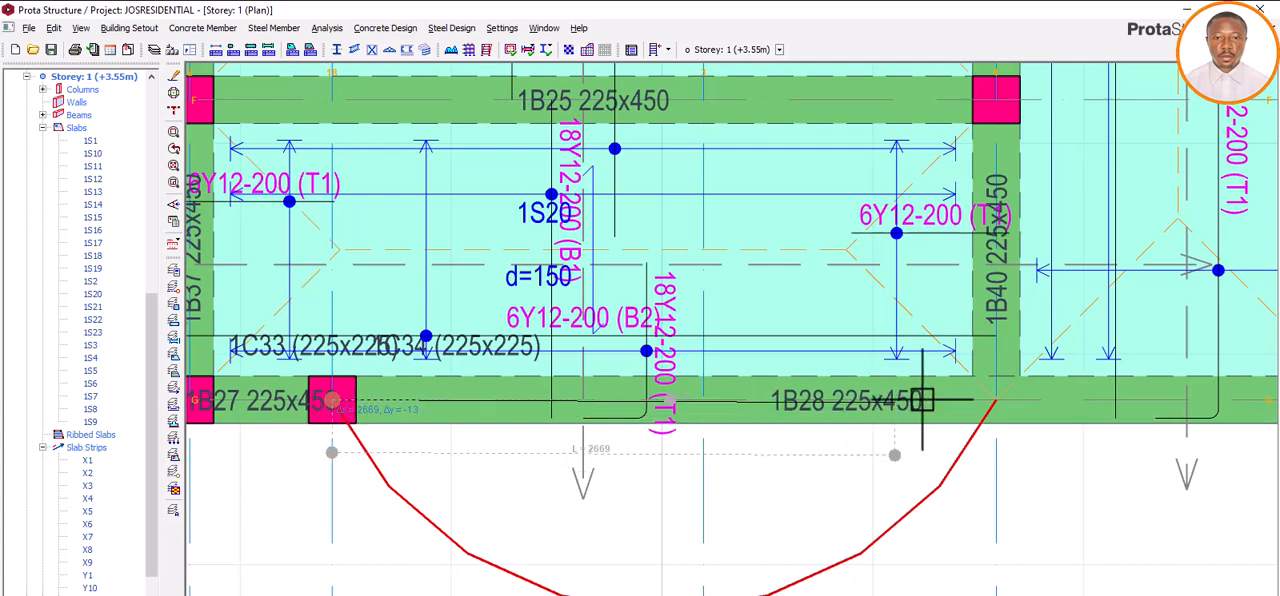
pyautogui.click(997, 399)
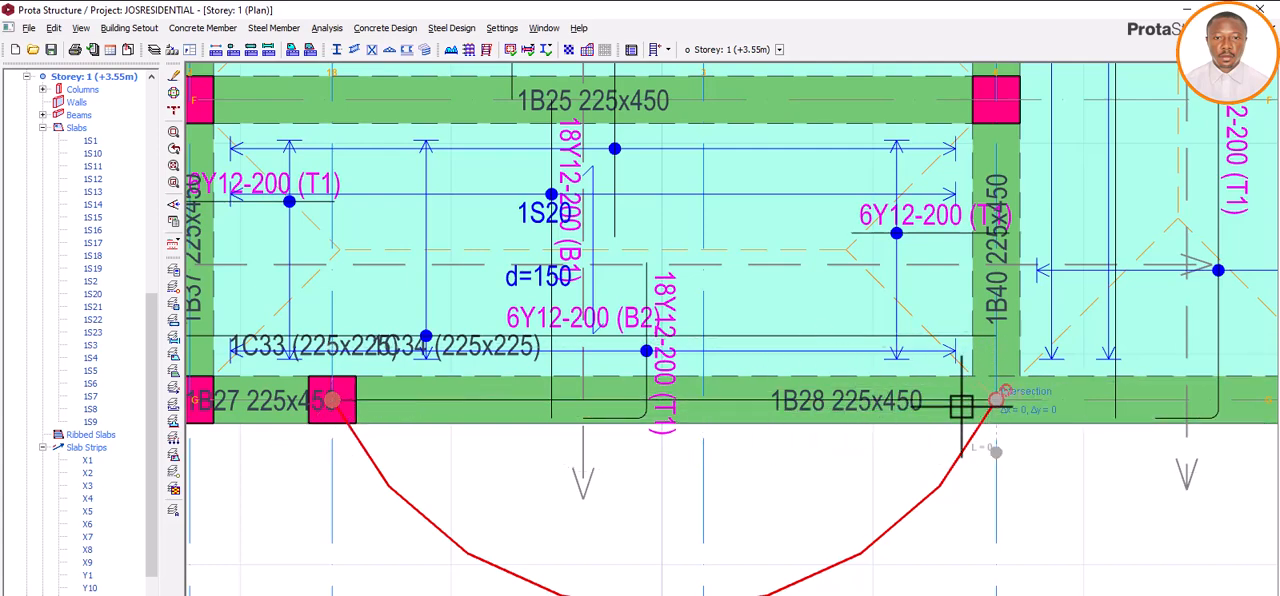
pyautogui.rightClick(849, 467)
pyautogui.click(885, 490)
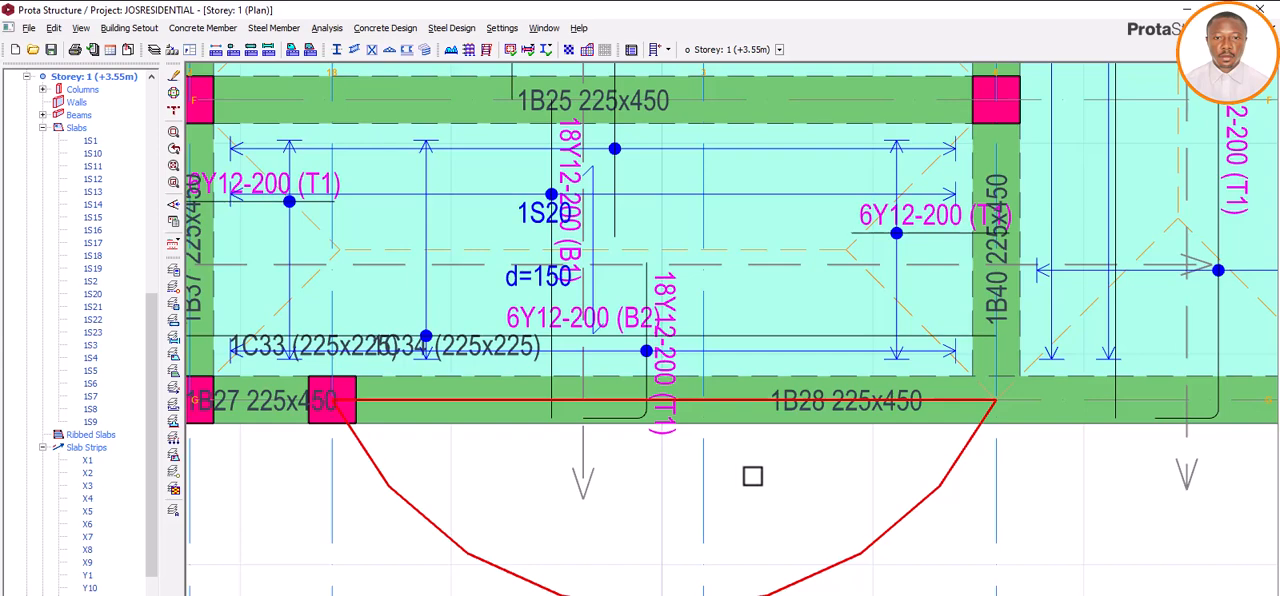
# Step: Insert a 150 mm thick slab with 25 mm concrete cover inside the closed arc outline below axis G
pyautogui.scroll(-1, 752, 476)
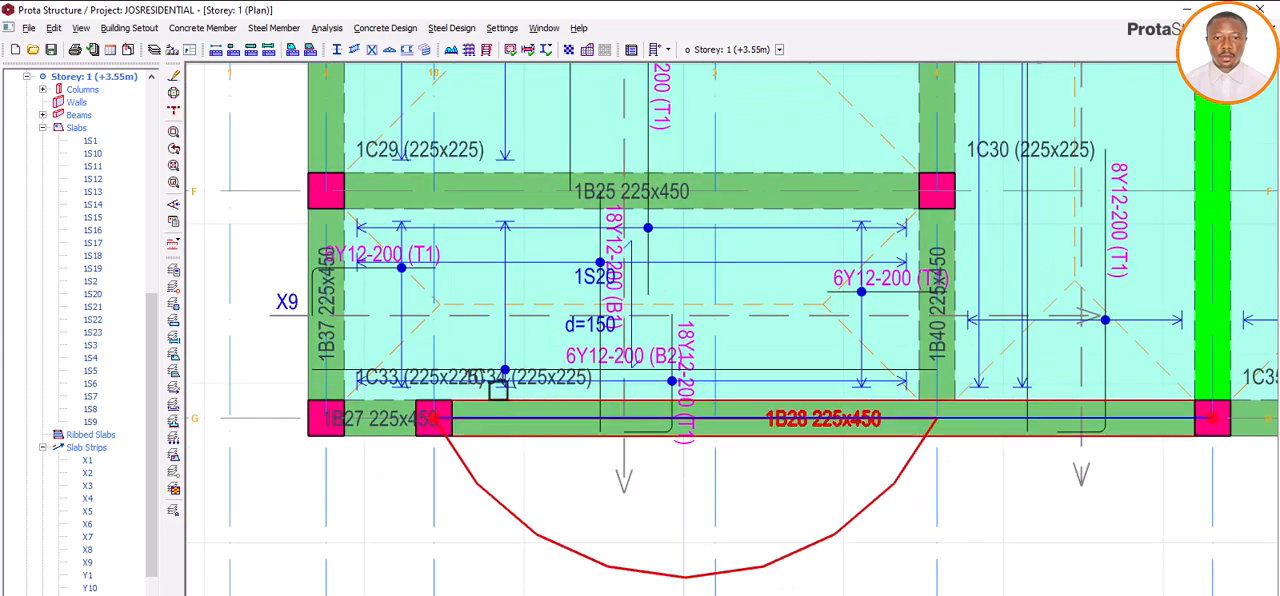
pyautogui.click(205, 29)
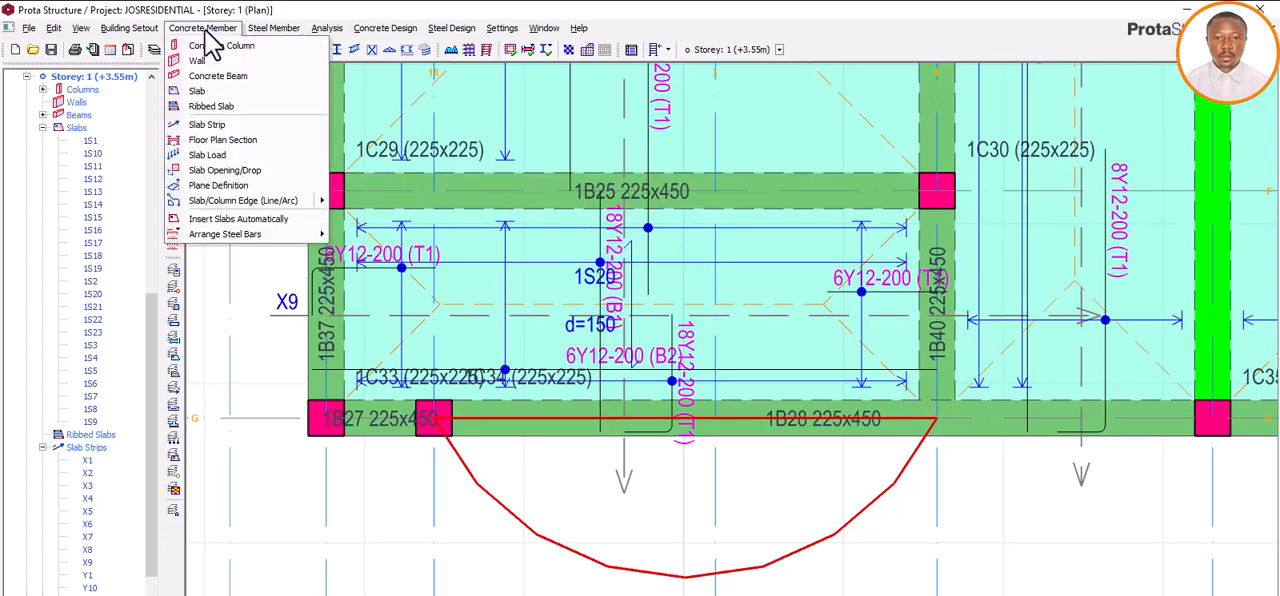
pyautogui.click(198, 93)
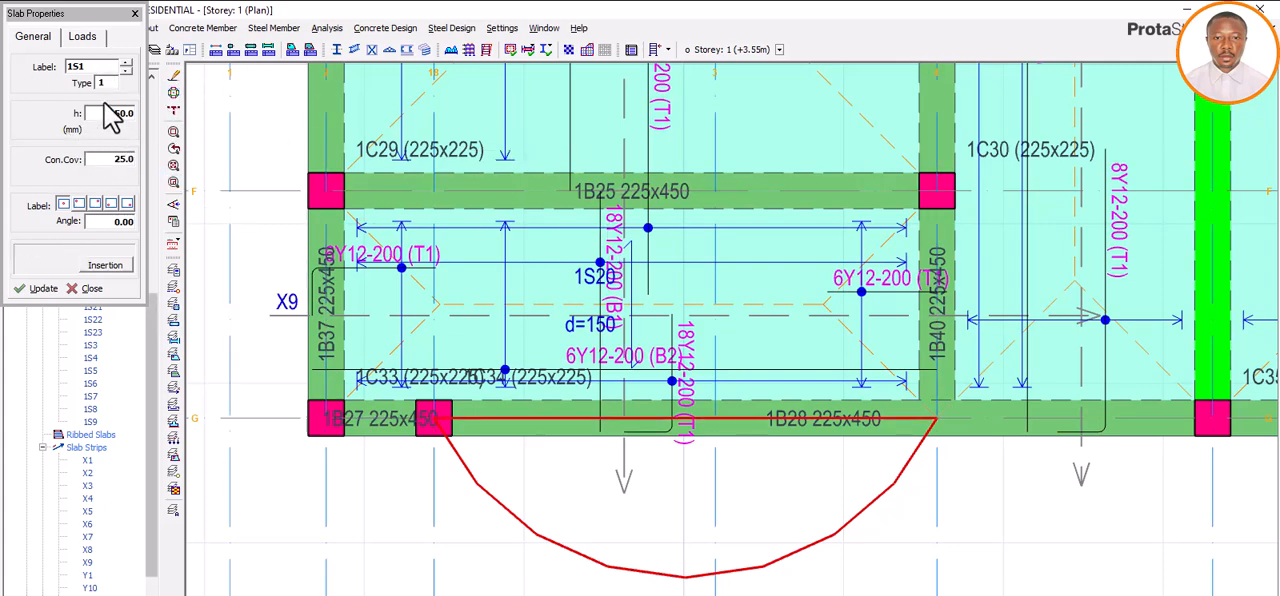
pyautogui.click(653, 511)
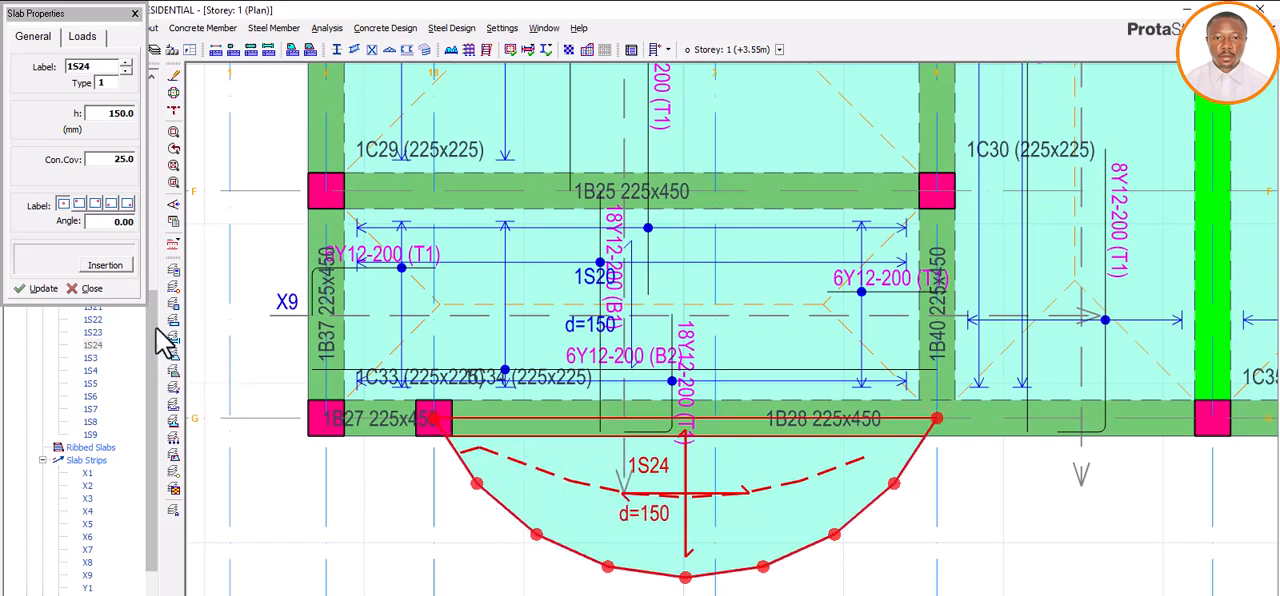
pyautogui.press('Escape')
pyautogui.press('Escape')
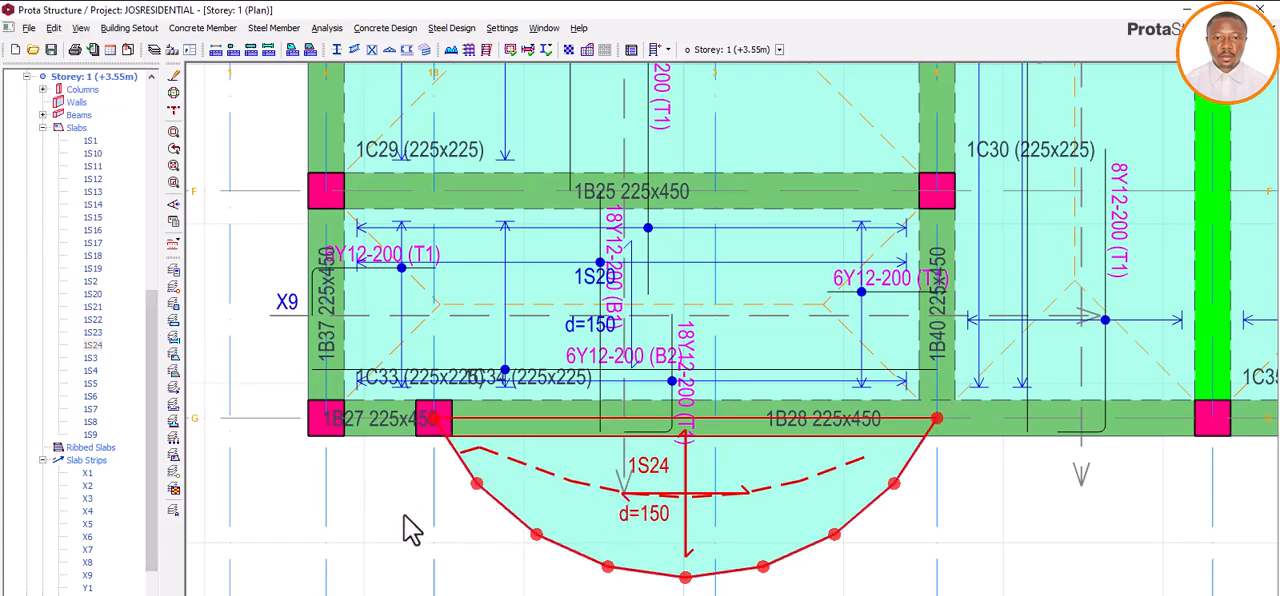
# Step: Open the Storey 2 3D view and examine the curved balcony slab from the front of the building
pyautogui.scroll(-4, 635, 481)
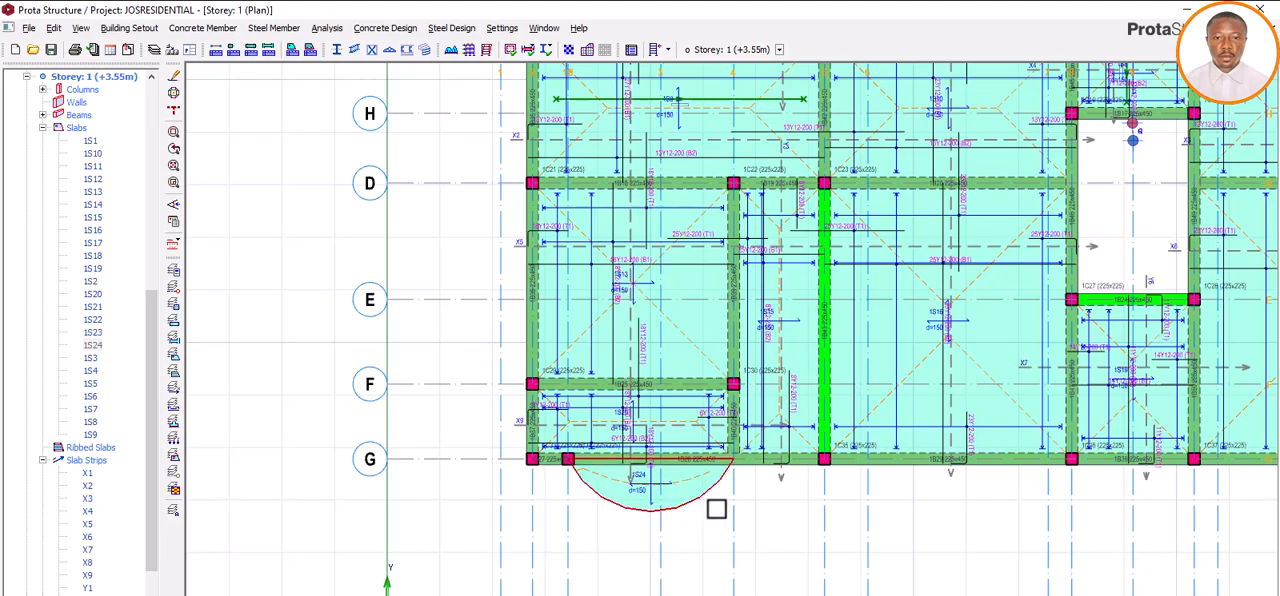
pyautogui.scroll(3, 716, 505)
pyautogui.scroll(-3, 696, 497)
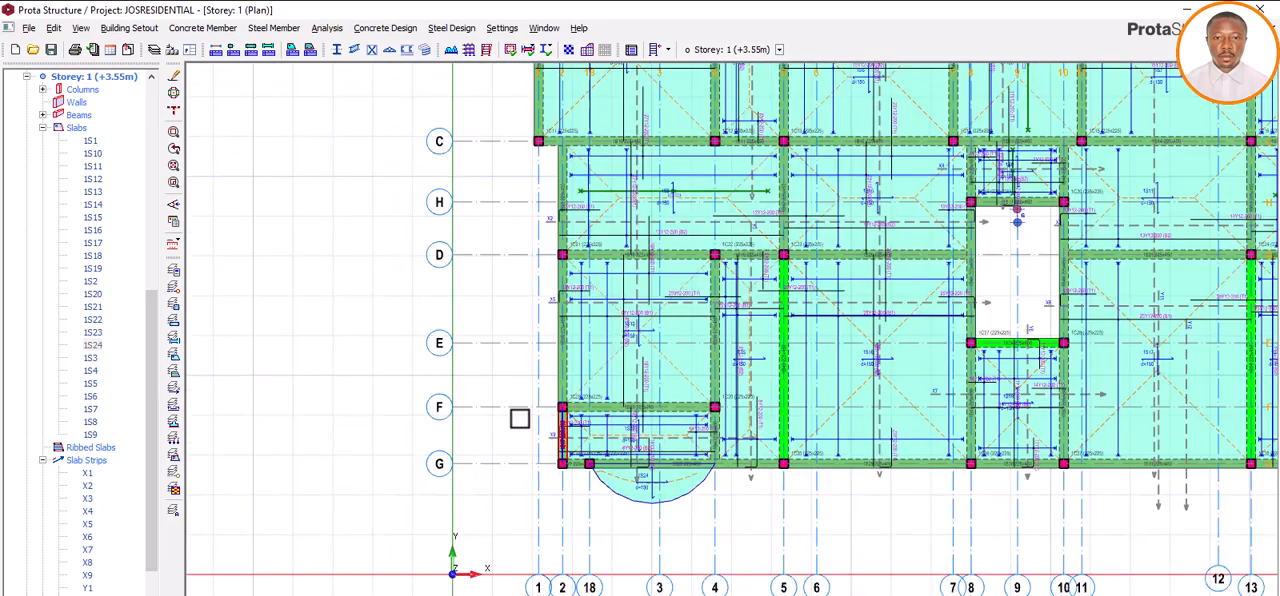
pyautogui.scroll(4, 92, 318)
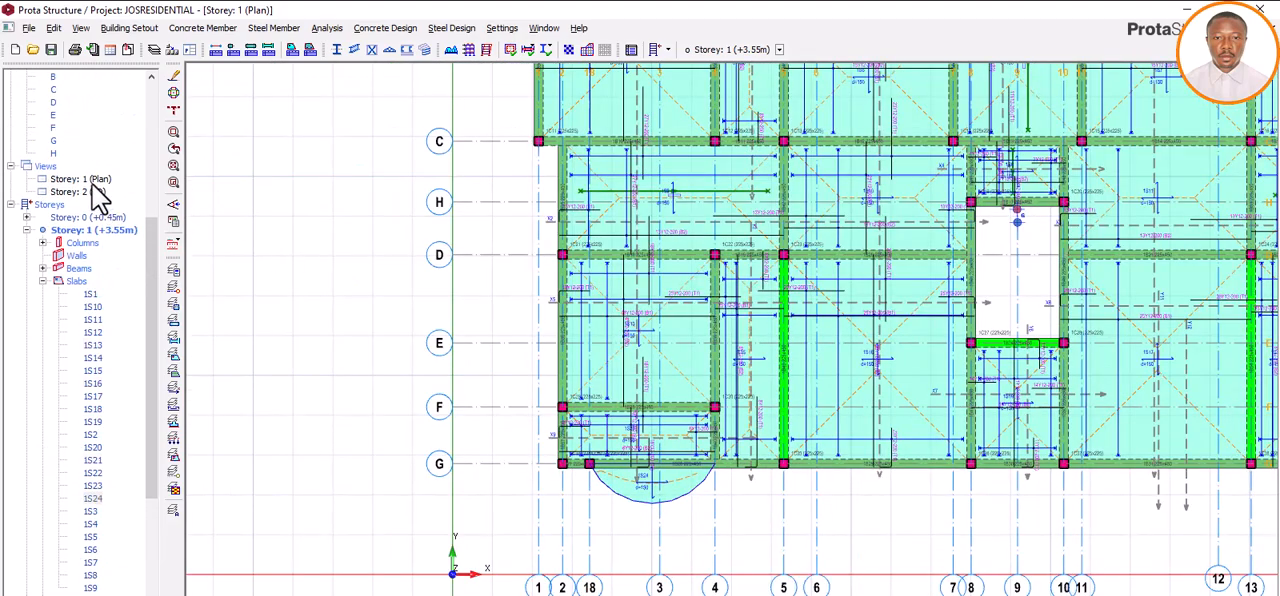
pyautogui.doubleClick(88, 191)
pyautogui.scroll(5, 562, 477)
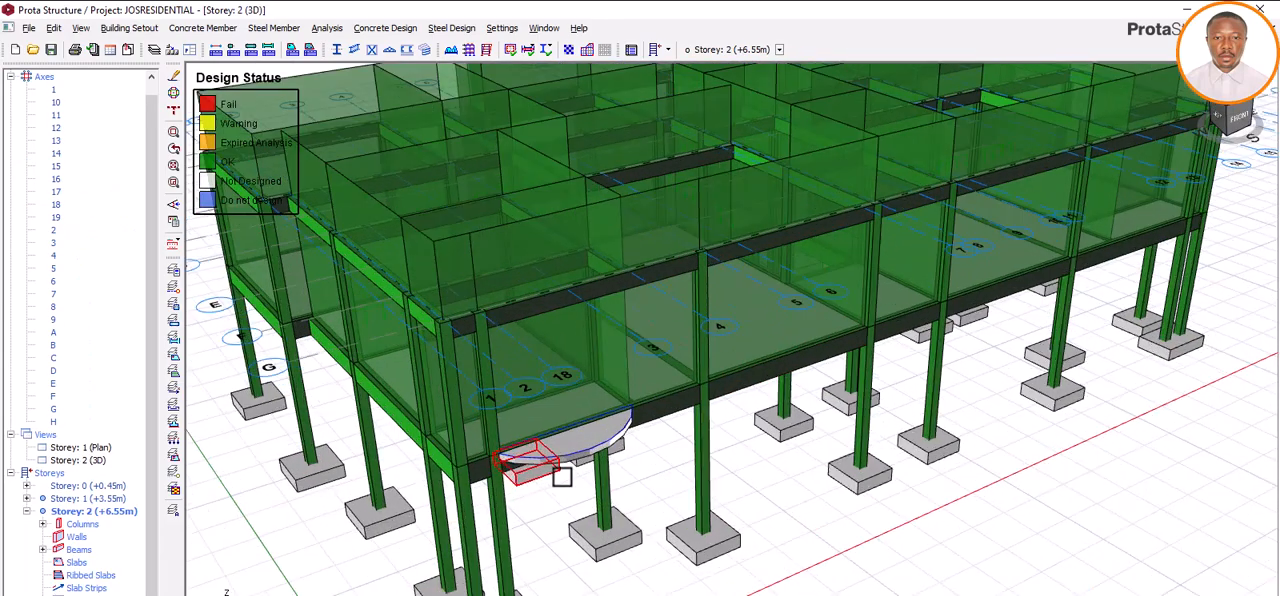
pyautogui.moveTo(709, 526); pyautogui.dragTo(691, 449, button='middle')
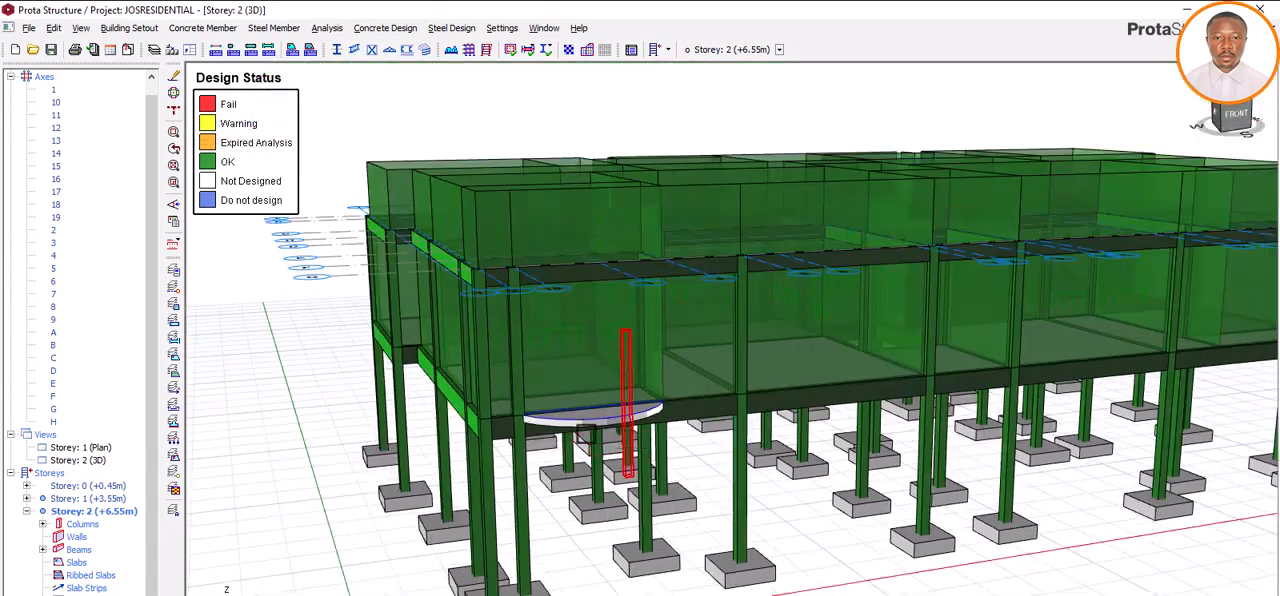
# Step: In the Storey 1 plan, draw a 700 mm straight slab edge outward from the column at axes G and 5, perpendicular to axis G
pyautogui.doubleClick(100, 448)
pyautogui.scroll(-2, 704, 462)
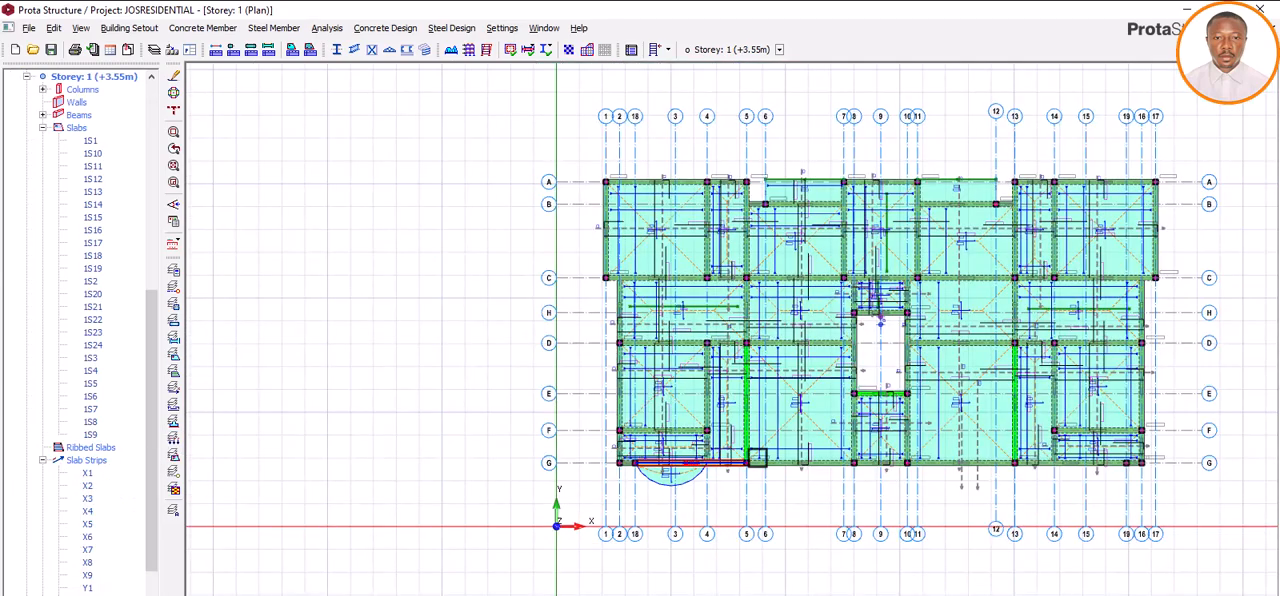
pyautogui.scroll(2, 849, 471)
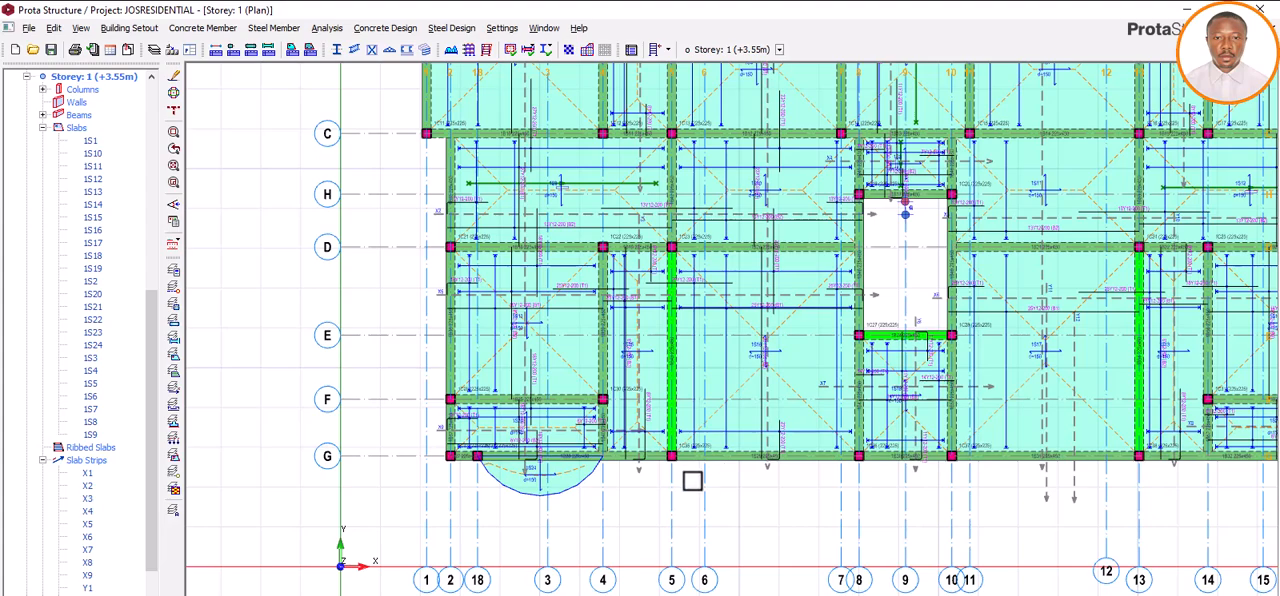
pyautogui.scroll(1, 691, 476)
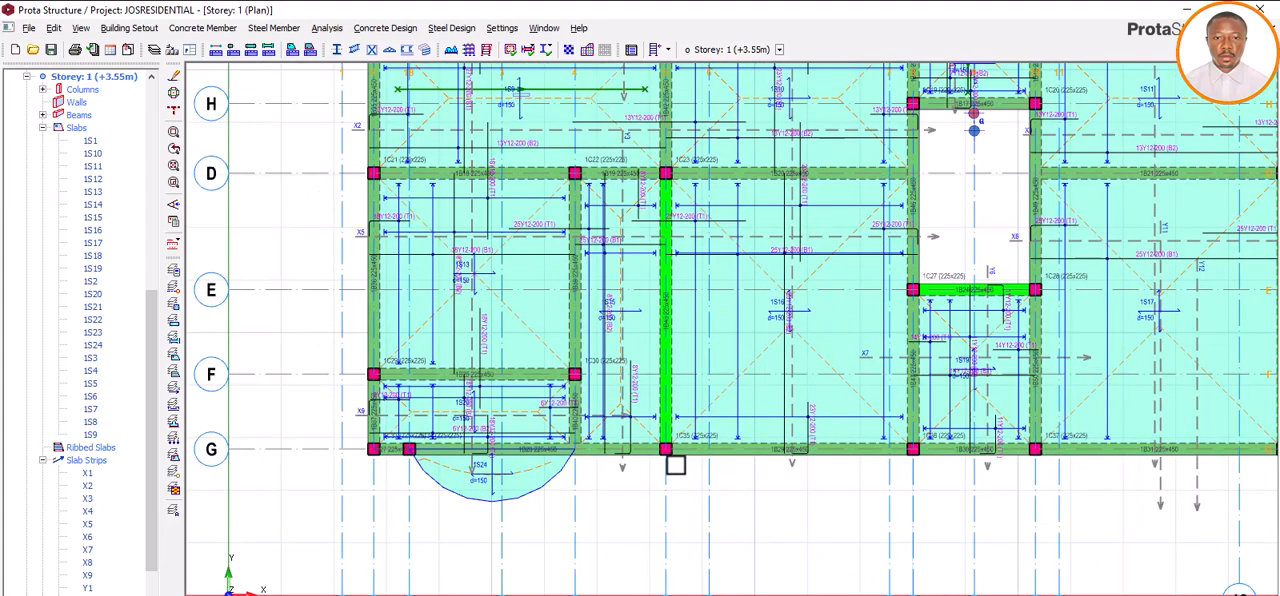
pyautogui.click(205, 28)
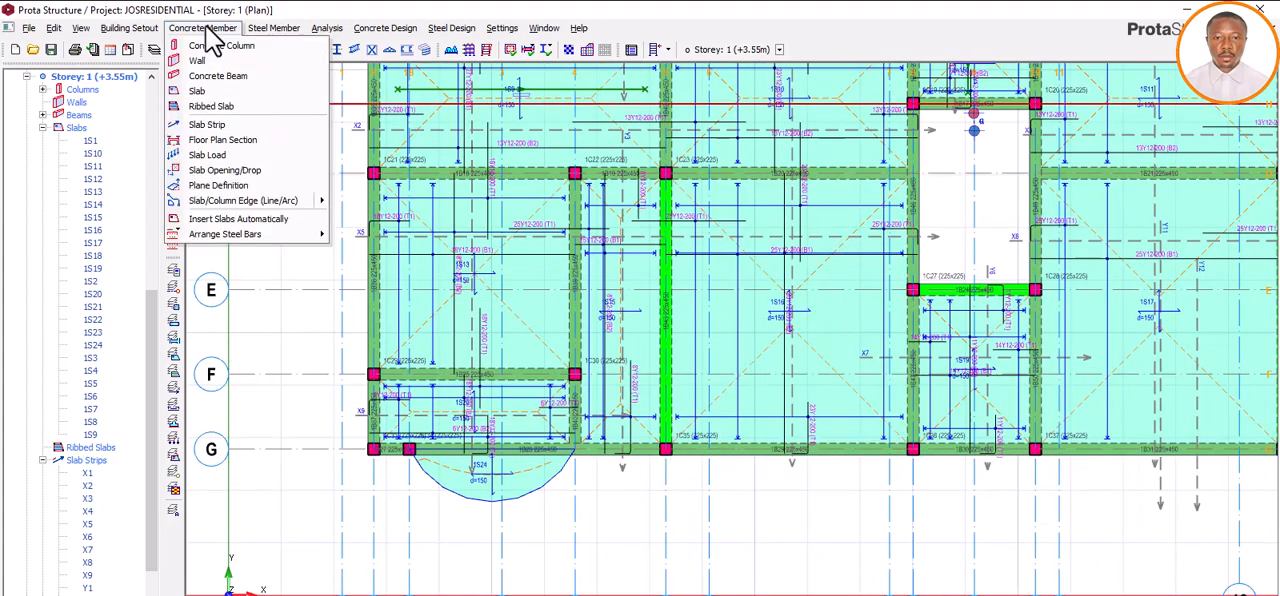
pyautogui.moveTo(209, 196)
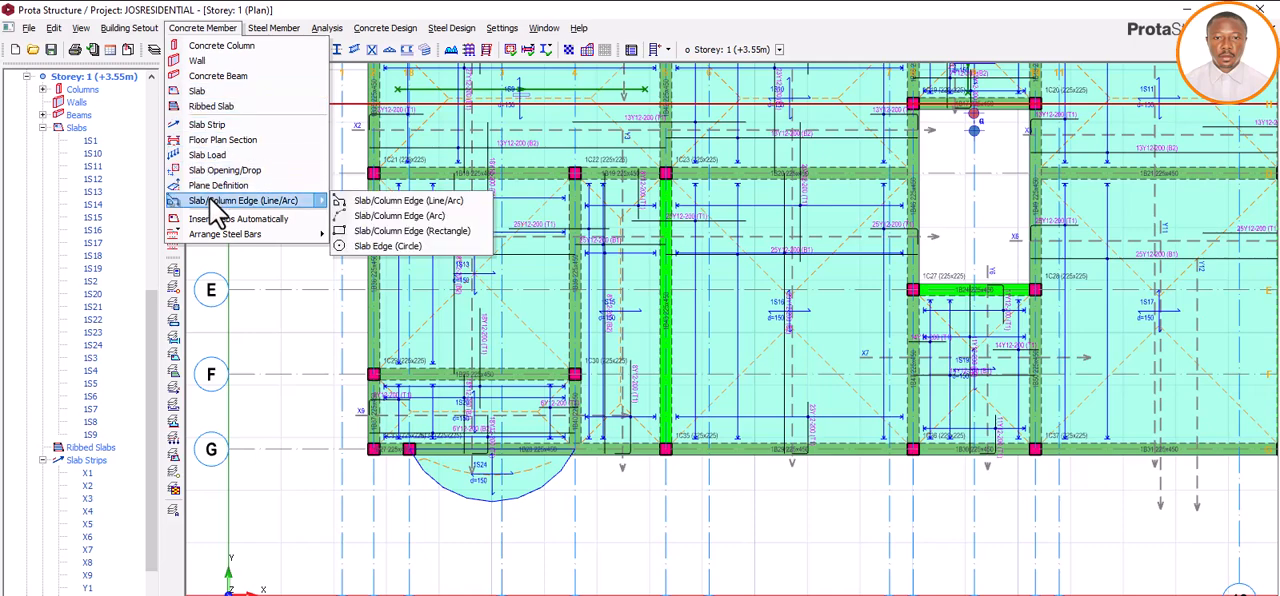
pyautogui.click(357, 201)
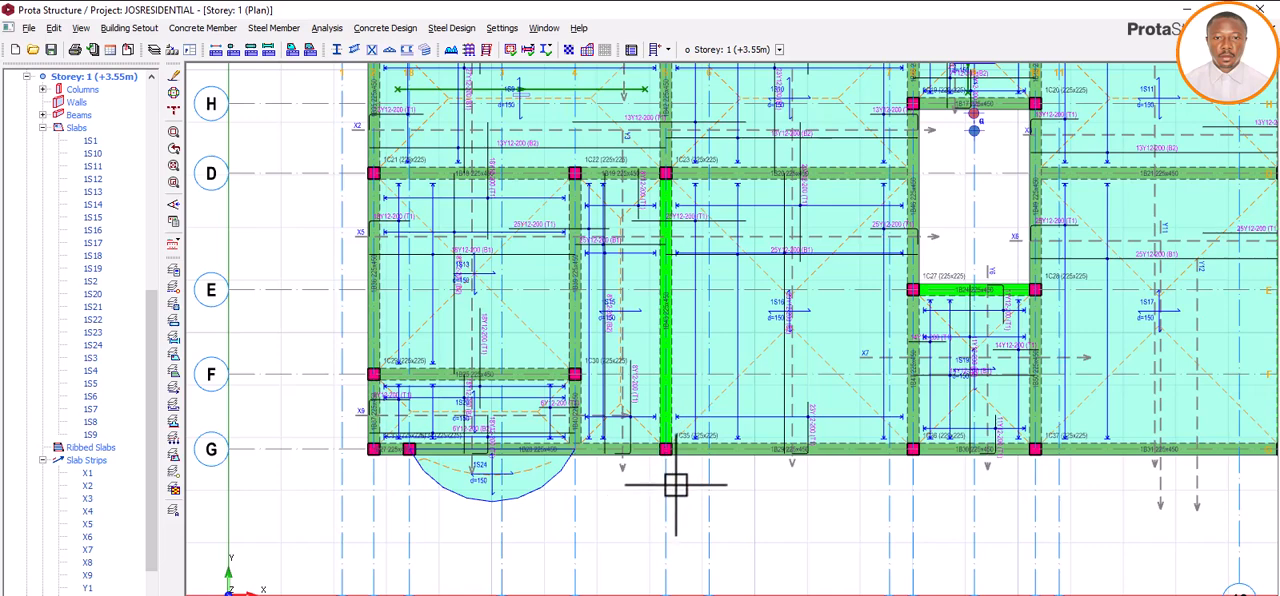
pyautogui.scroll(3, 674, 486)
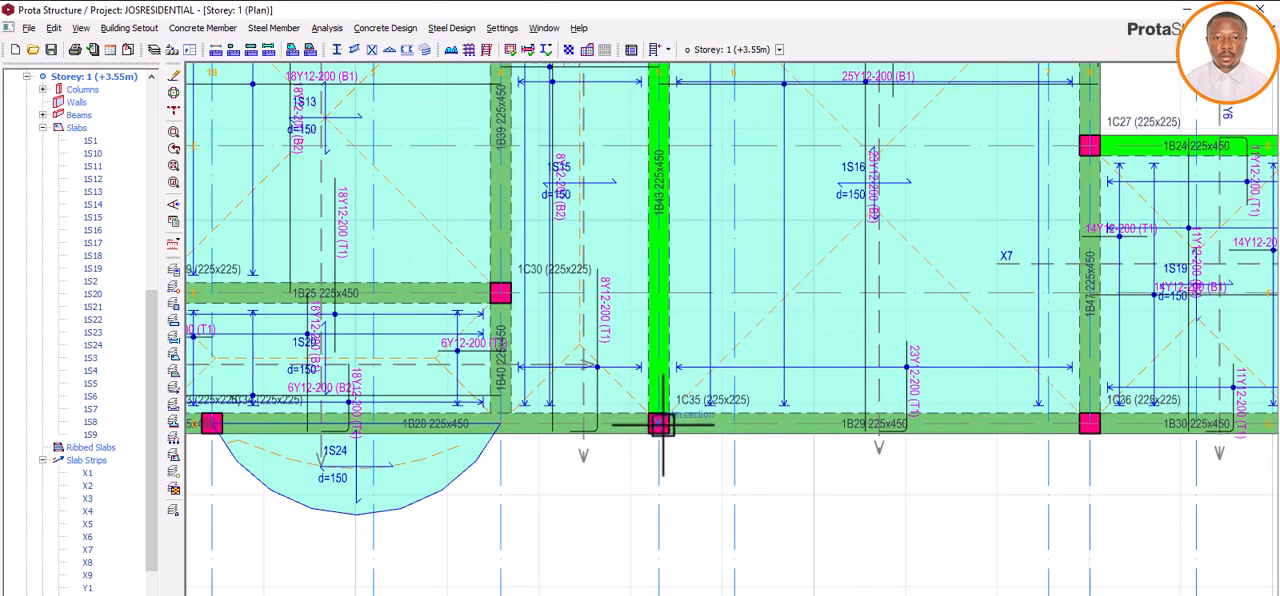
pyautogui.click(660, 424)
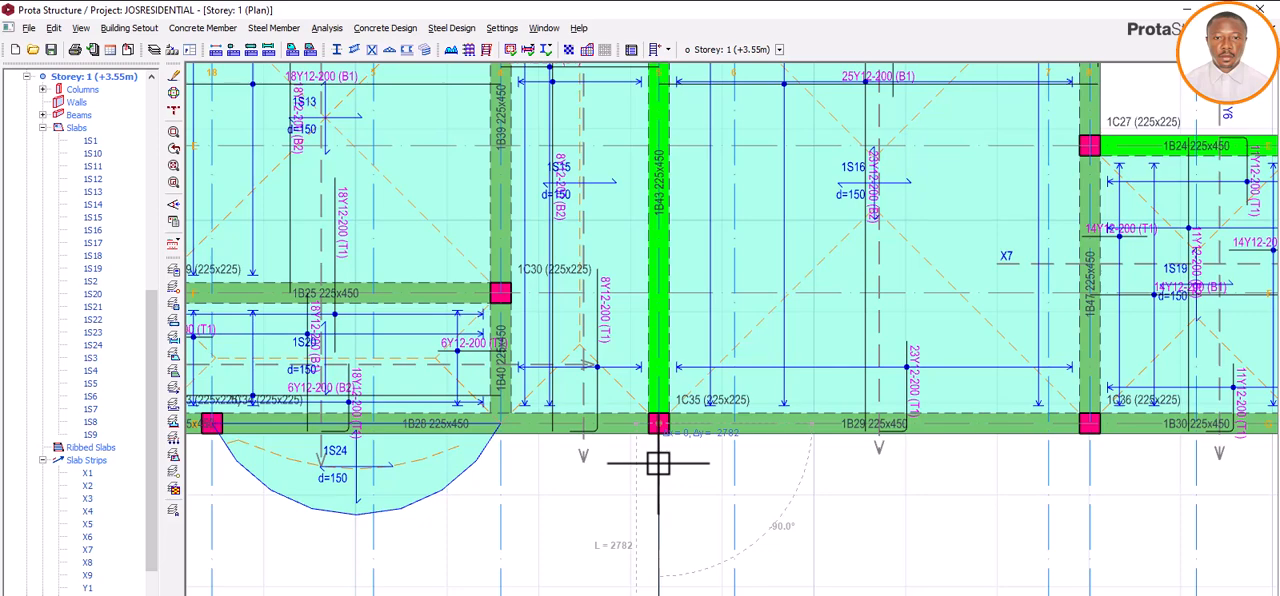
pyautogui.press('Tab')
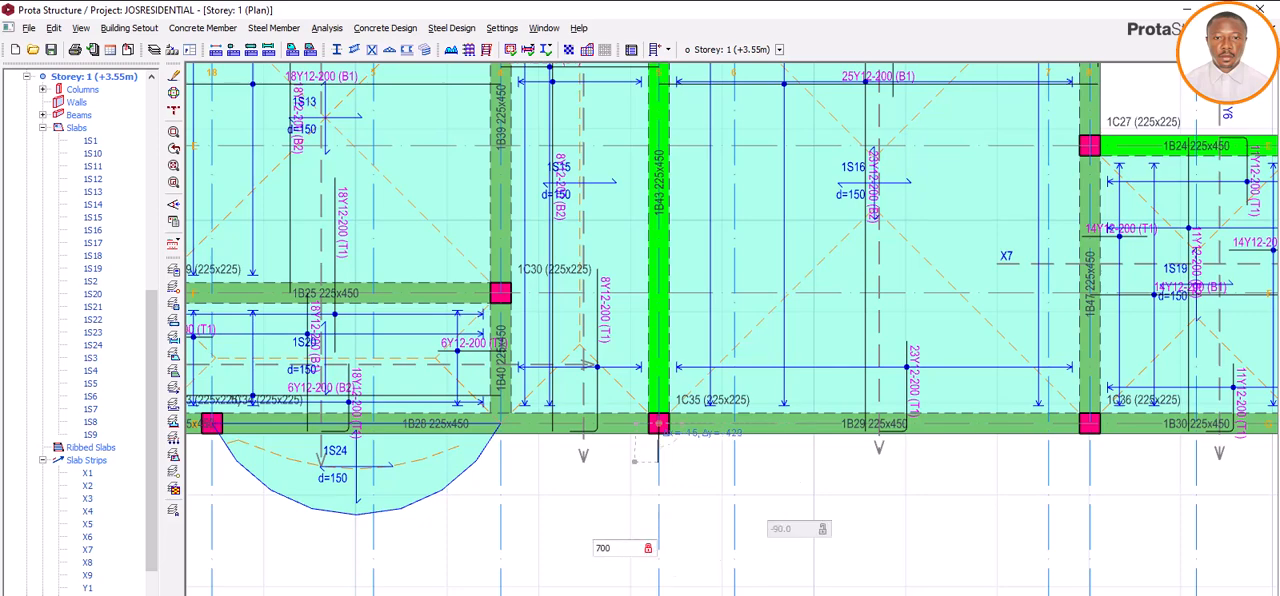
pyautogui.press('Return')
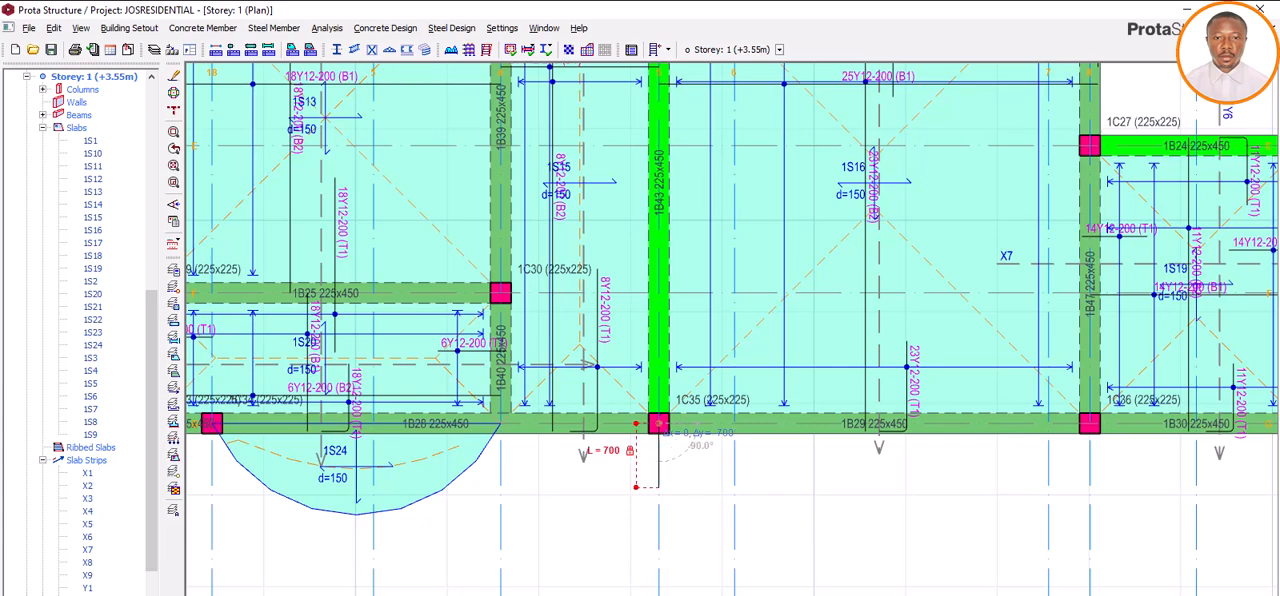
pyautogui.click(662, 489)
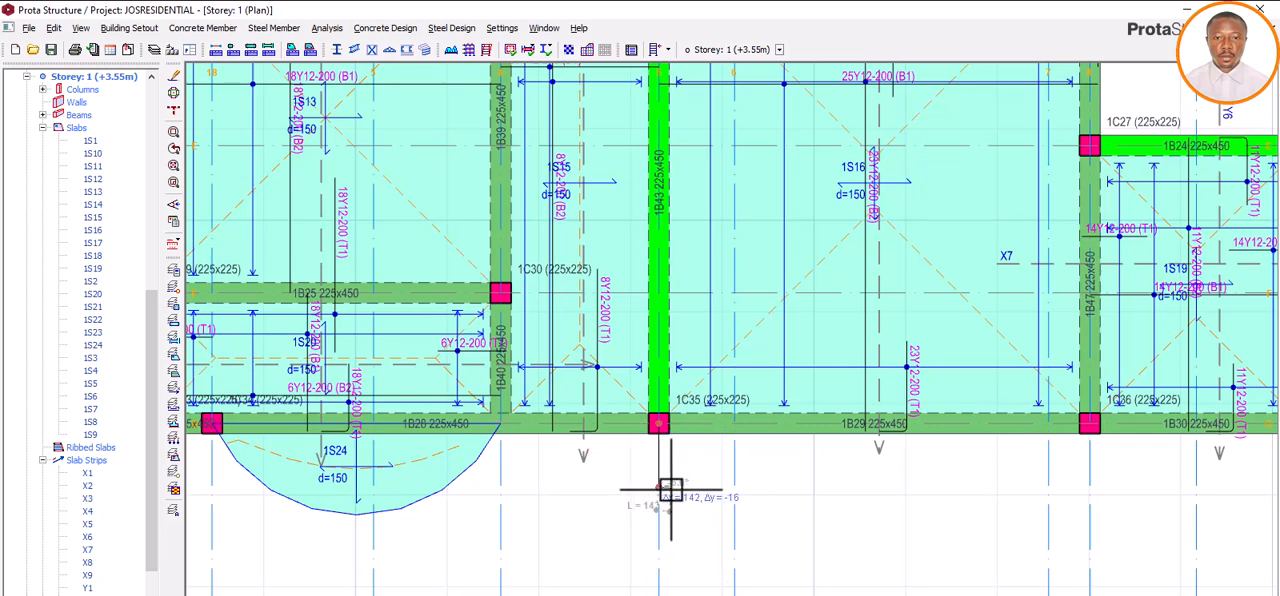
# Step: Continue the slab edge 400 mm parallel to axis G towards axis 8 and finish the line
pyautogui.scroll(1, 666, 490)
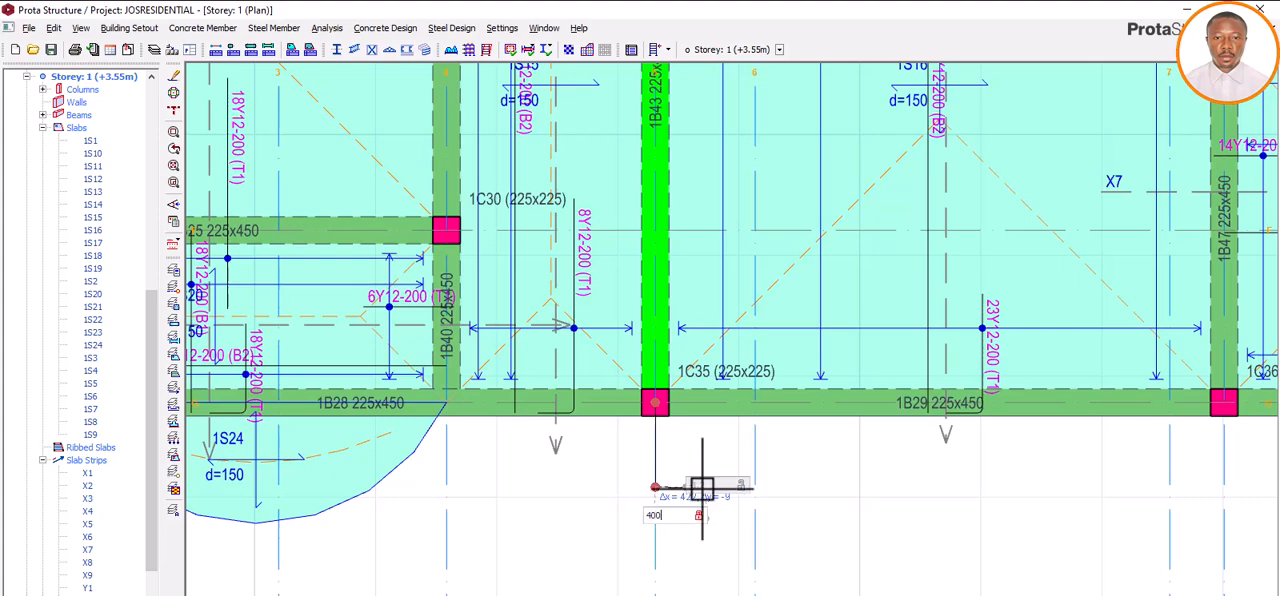
pyautogui.press('Return')
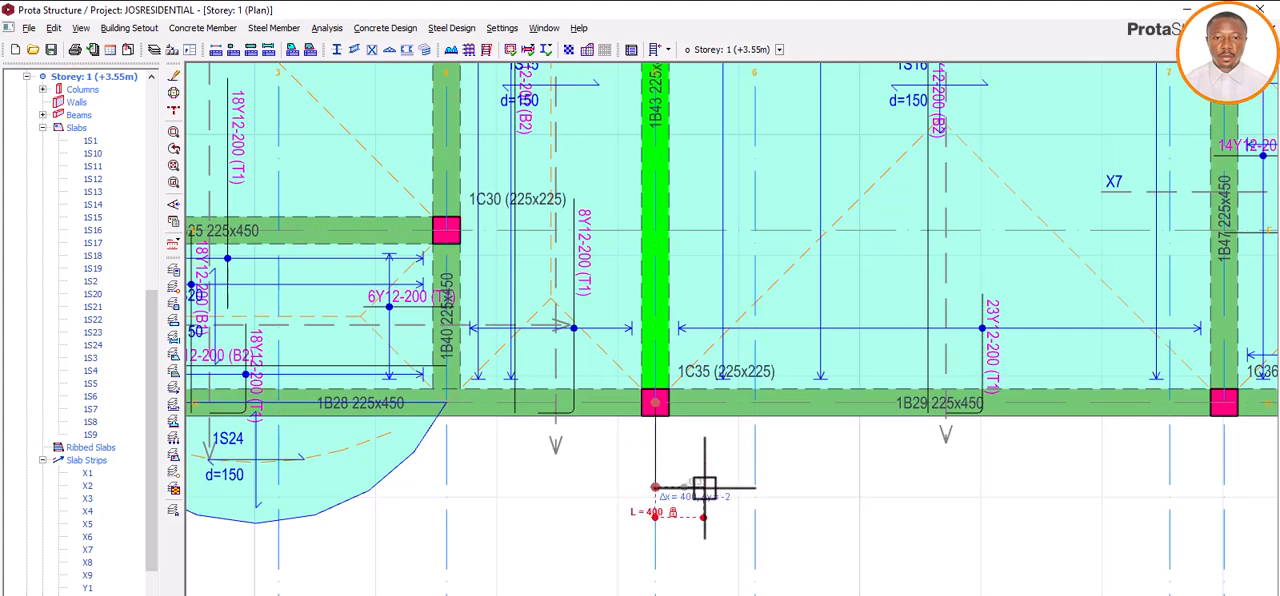
pyautogui.click(704, 487)
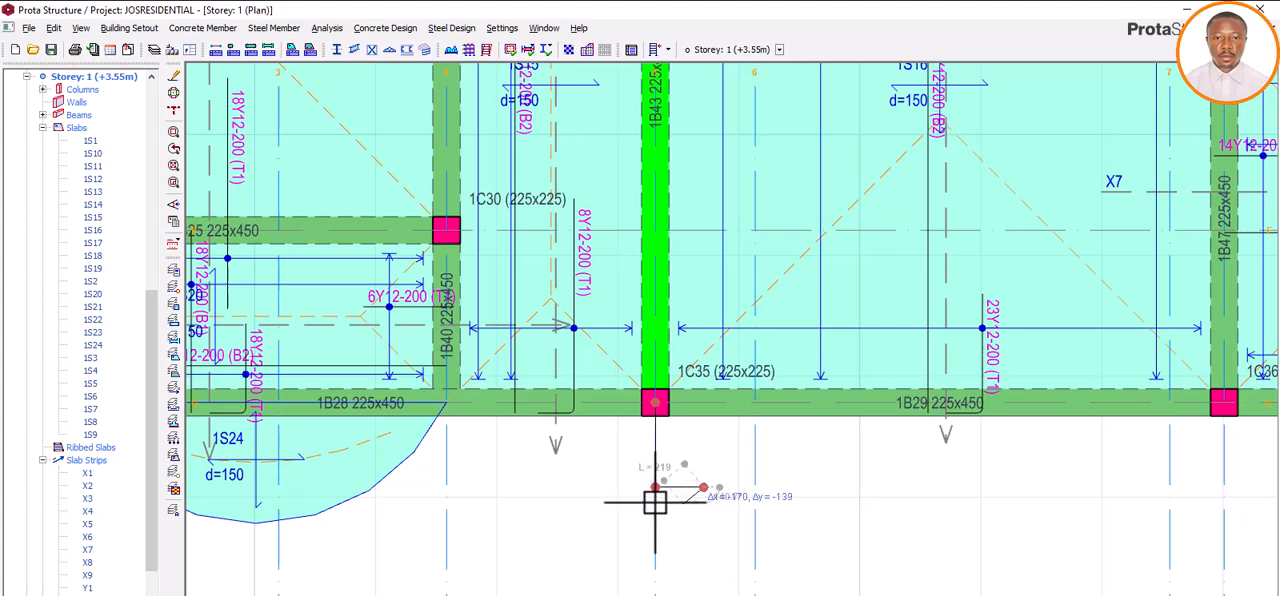
pyautogui.scroll(-2, 731, 513)
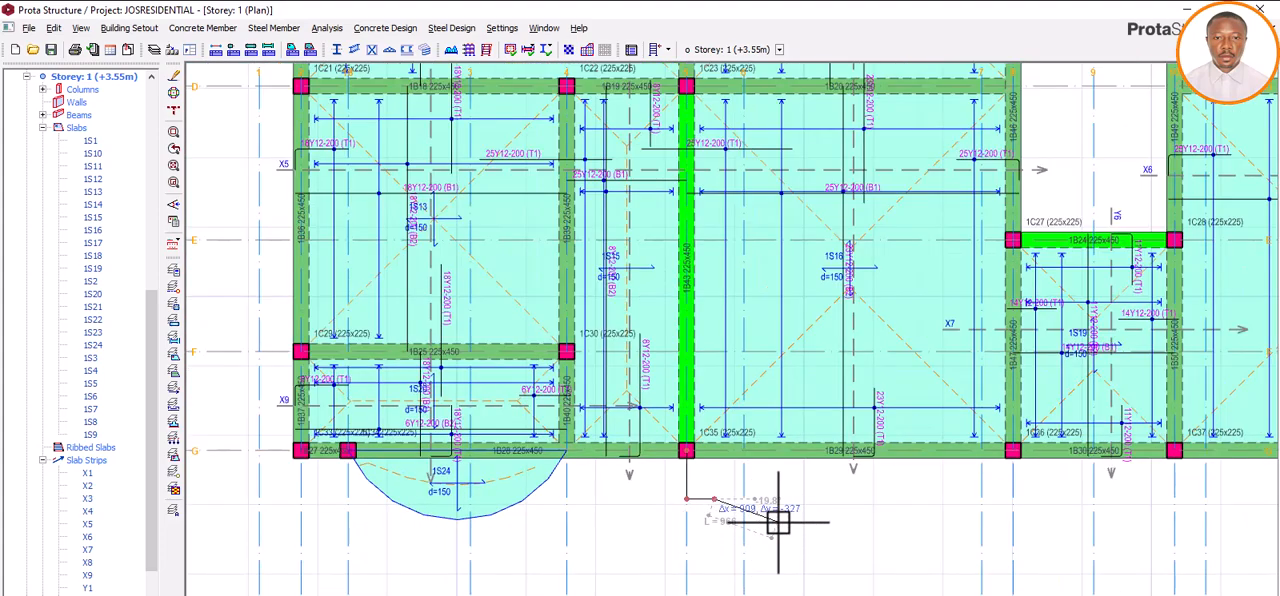
pyautogui.rightClick(779, 521)
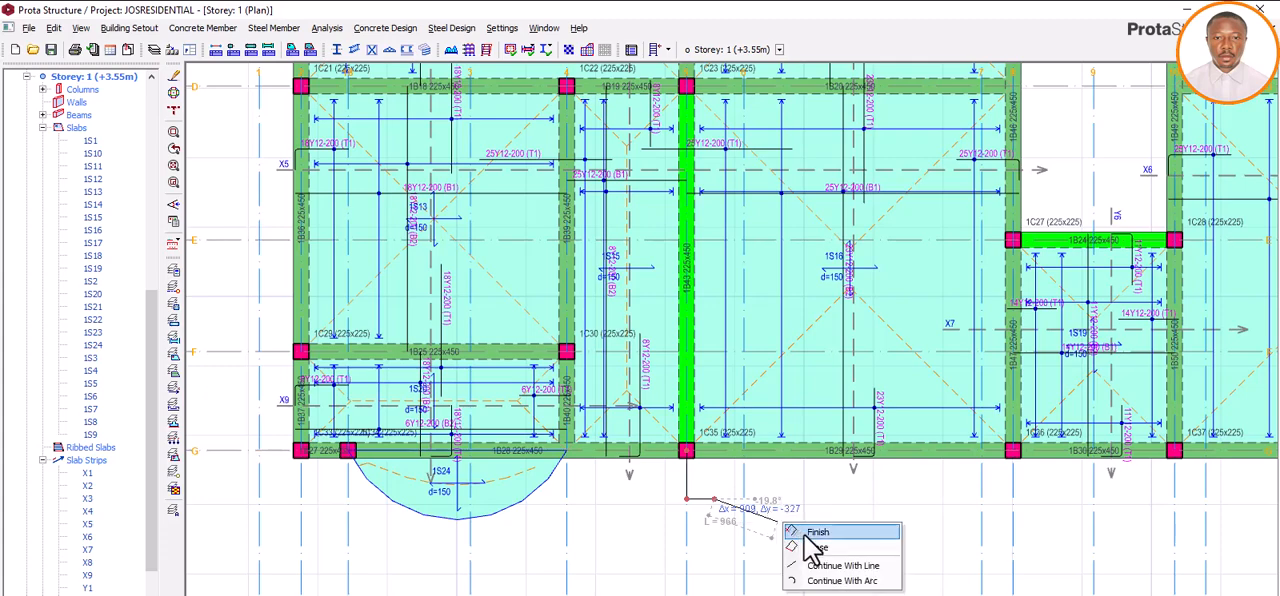
pyautogui.click(812, 526)
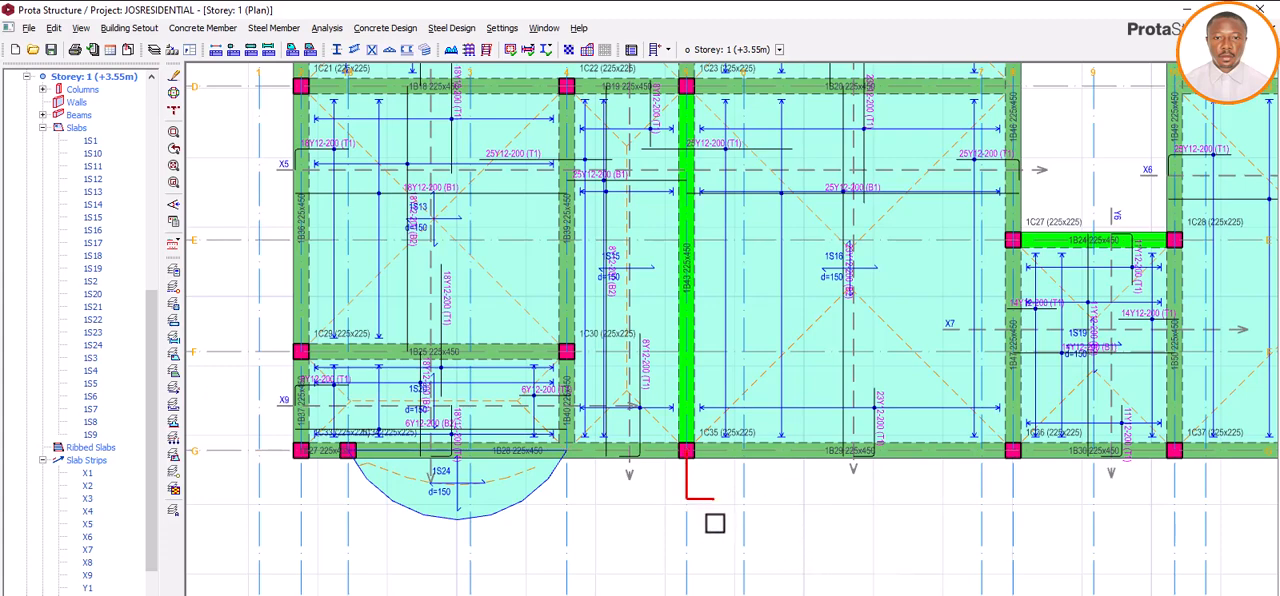
# Step: Draw a 700 mm straight slab edge outward from the column at axes G and 8, perpendicular to axis G
pyautogui.click(190, 28)
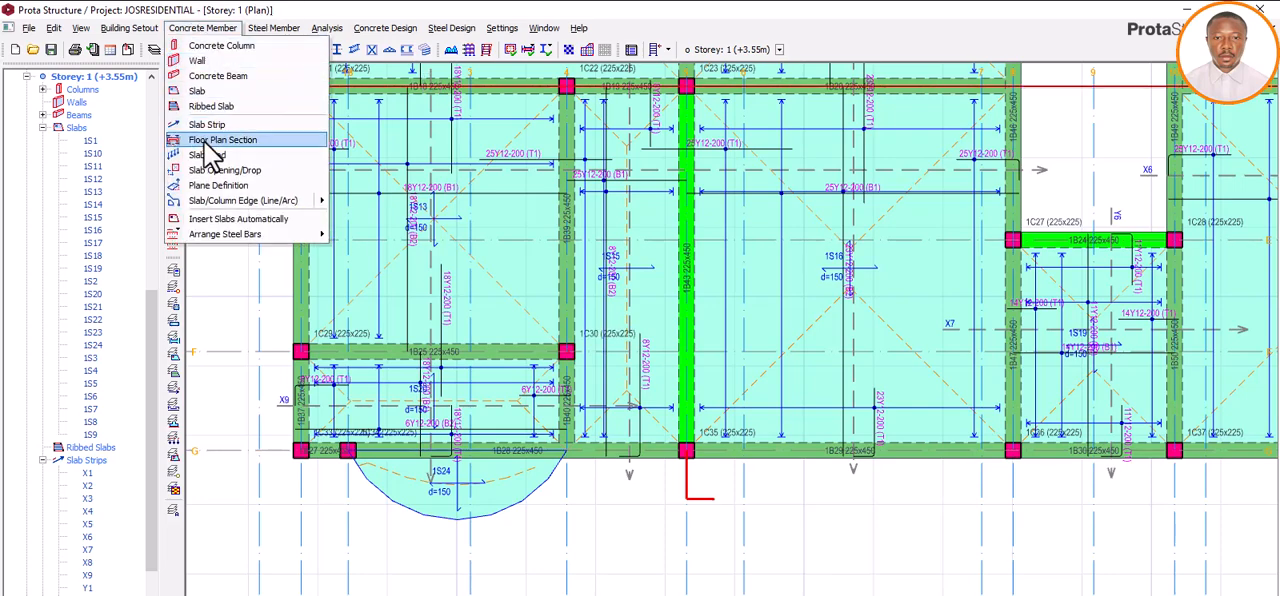
pyautogui.moveTo(239, 200)
pyautogui.click(372, 201)
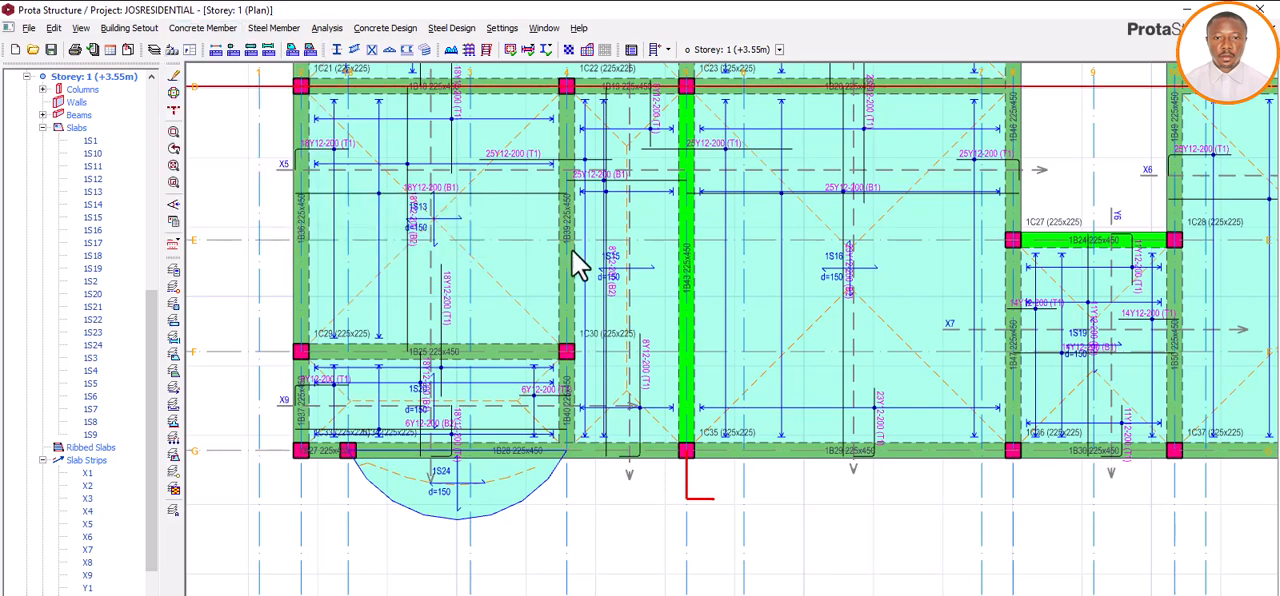
pyautogui.click(1012, 451)
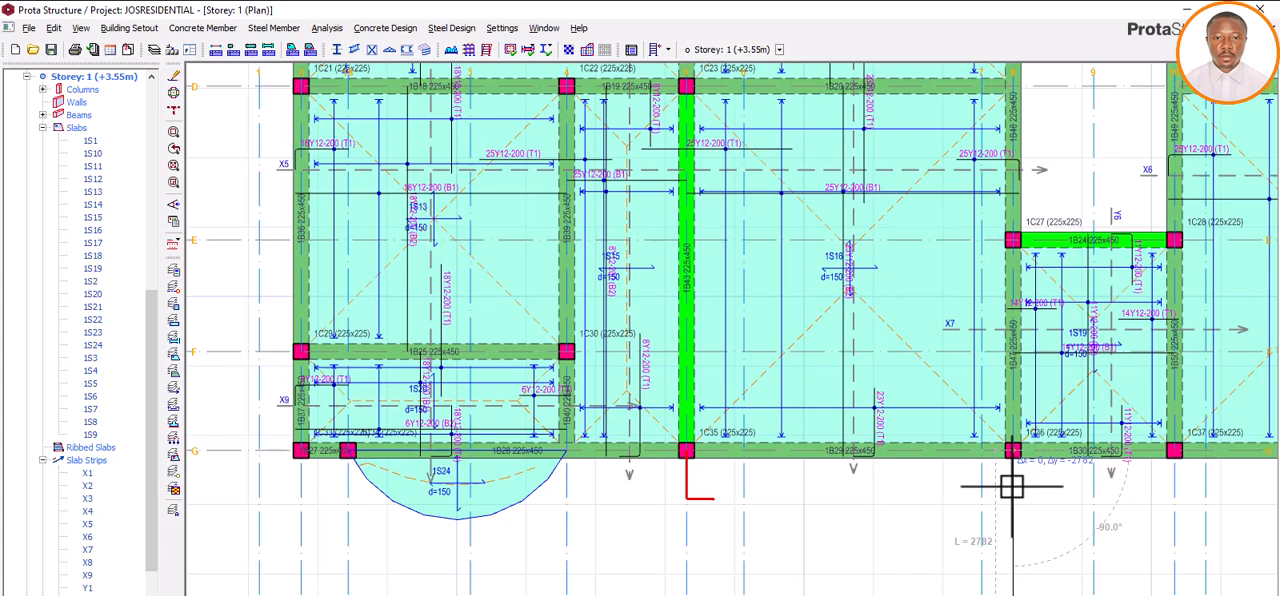
pyautogui.press('Tab')
pyautogui.write('1')
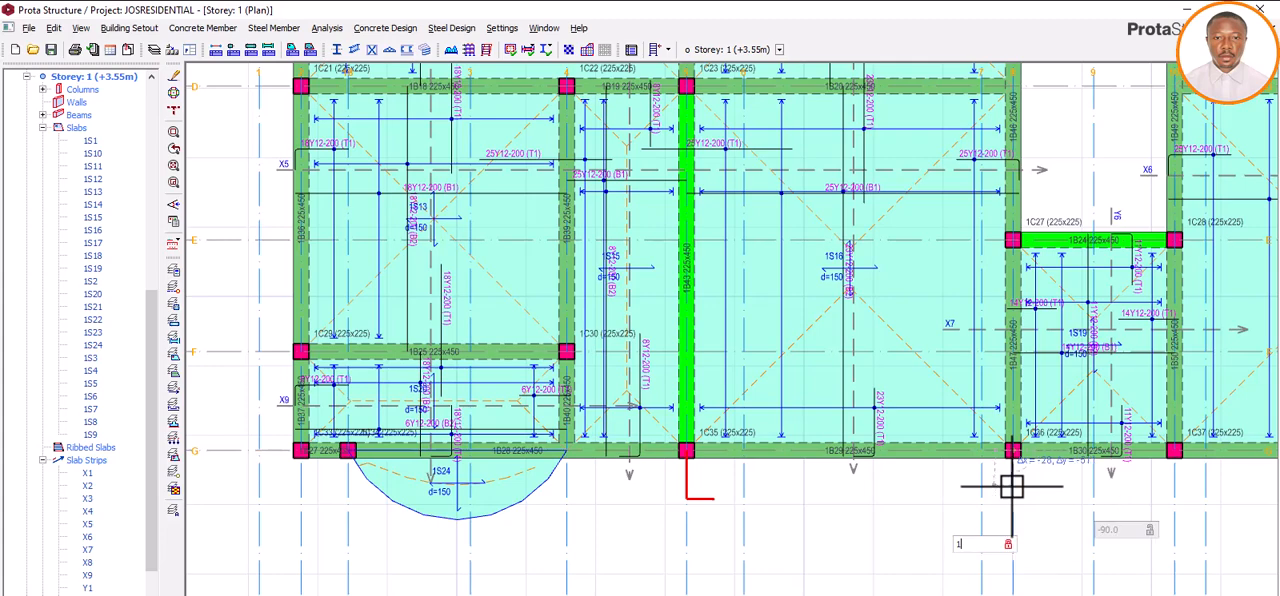
pyautogui.write('000')
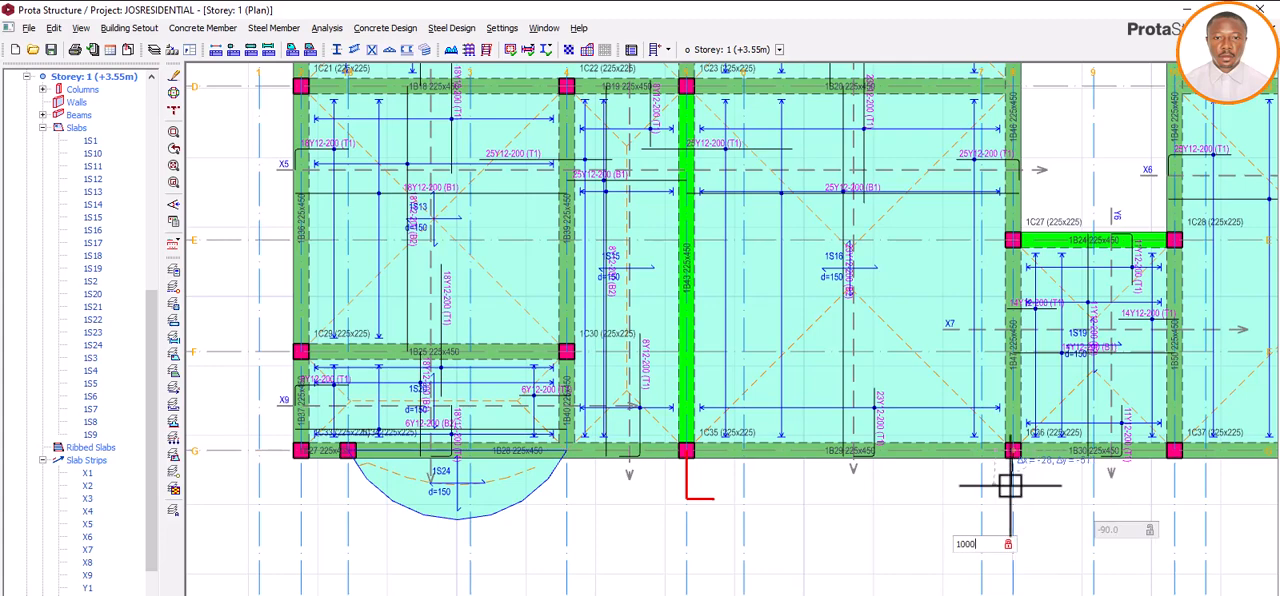
pyautogui.press('Return')
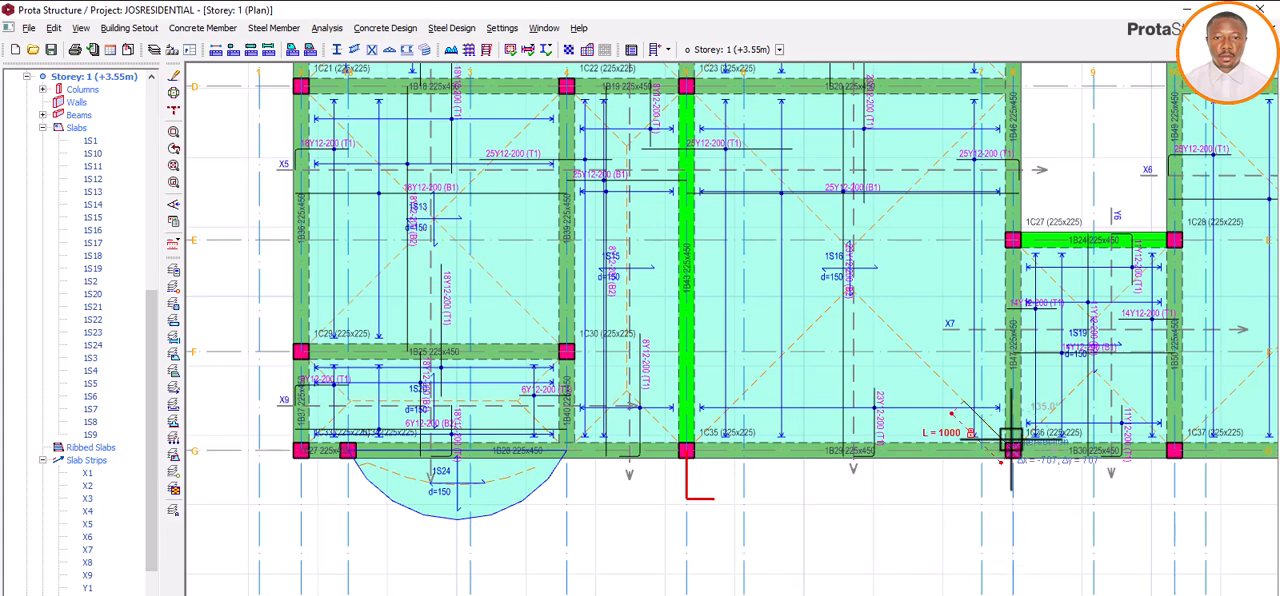
pyautogui.click(1014, 514)
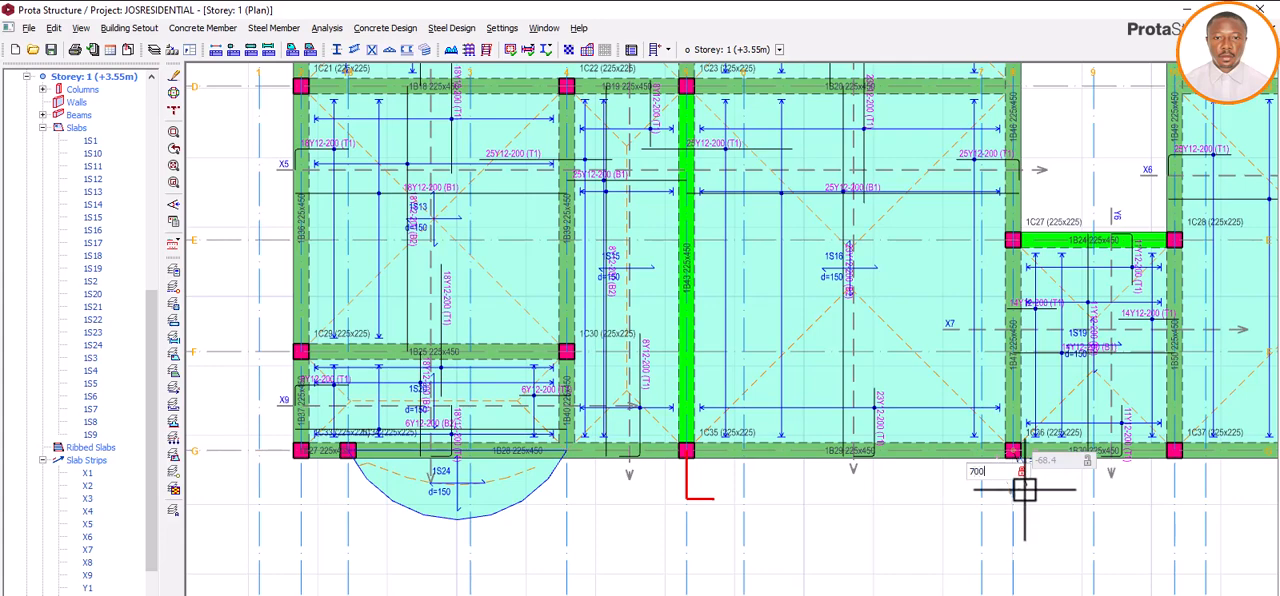
pyautogui.press('Return')
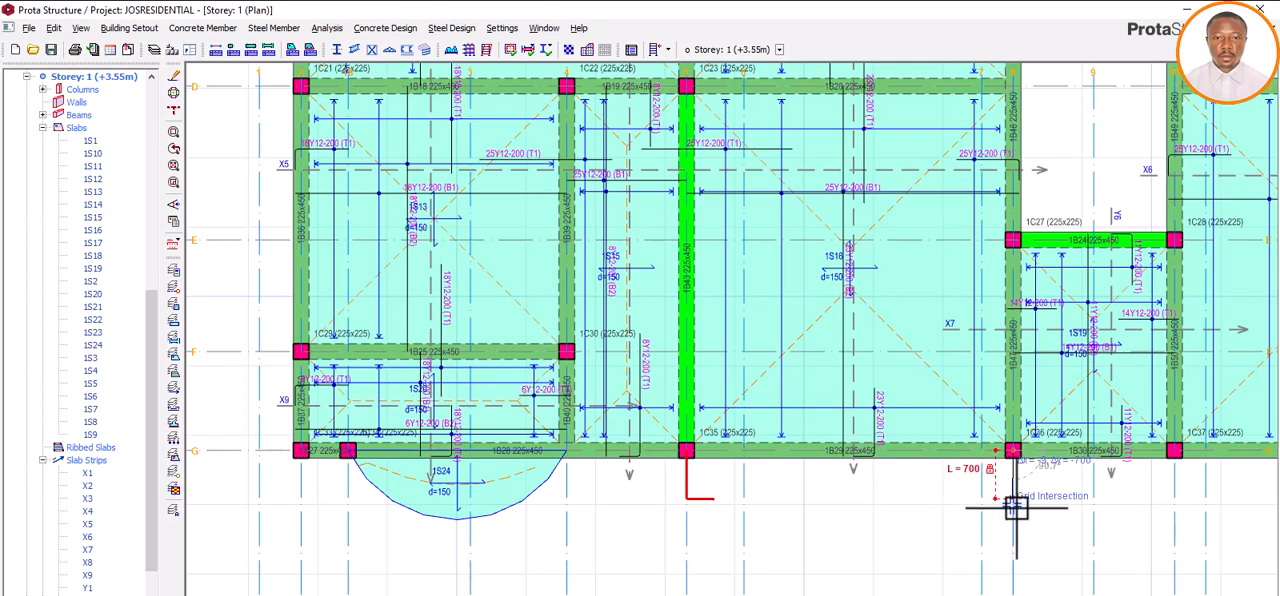
pyautogui.scroll(1, 1016, 508)
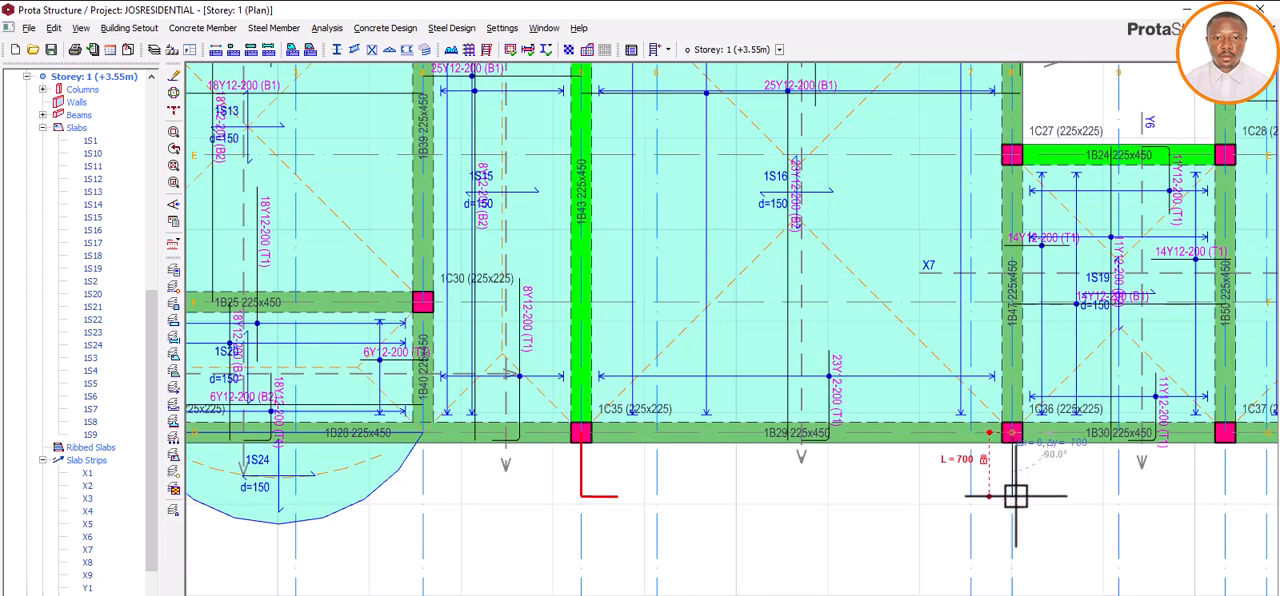
pyautogui.click(1013, 500)
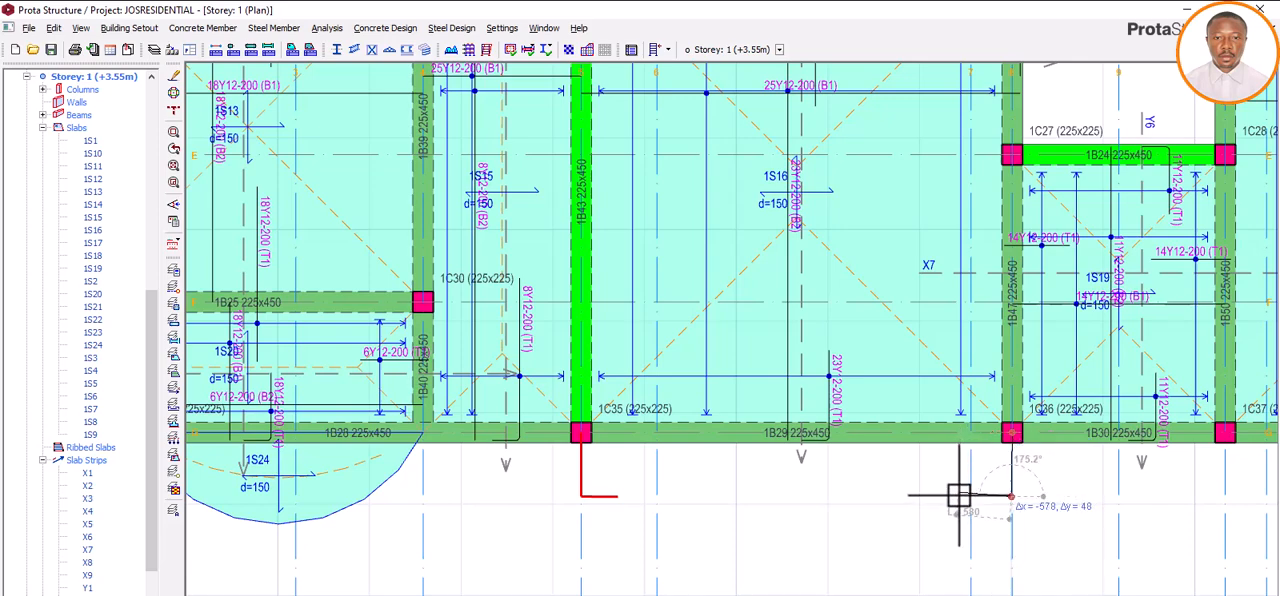
# Step: Extend this slab edge 400 mm parallel to axis G back towards axis 5 and finish the line
pyautogui.press('Tab')
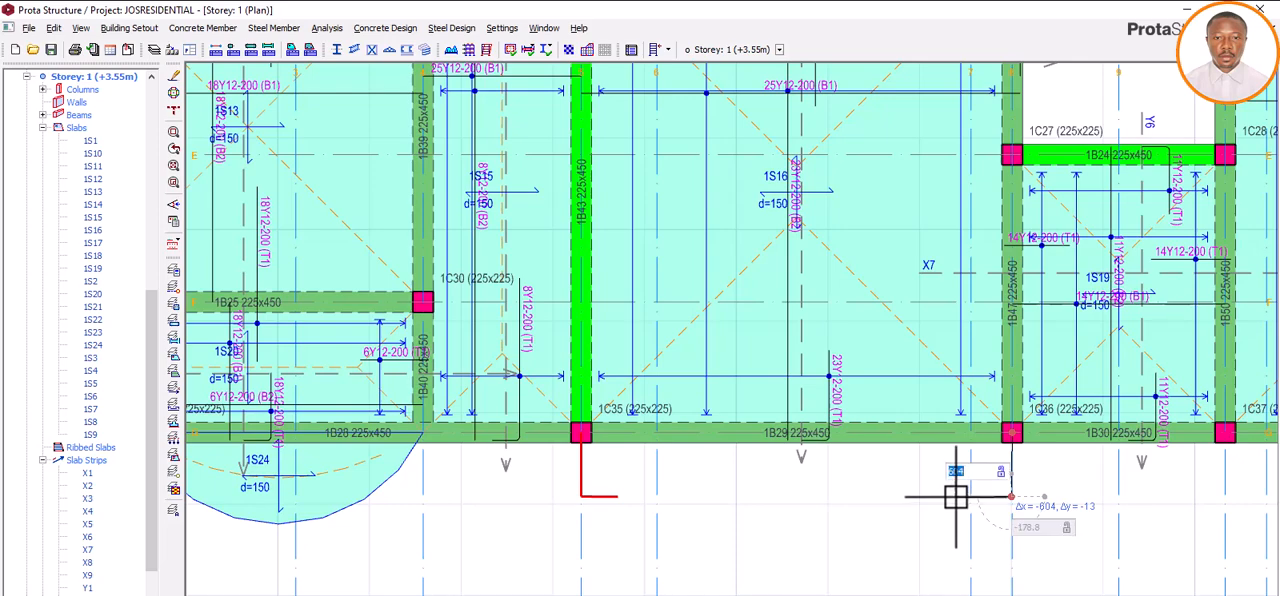
pyautogui.write('400')
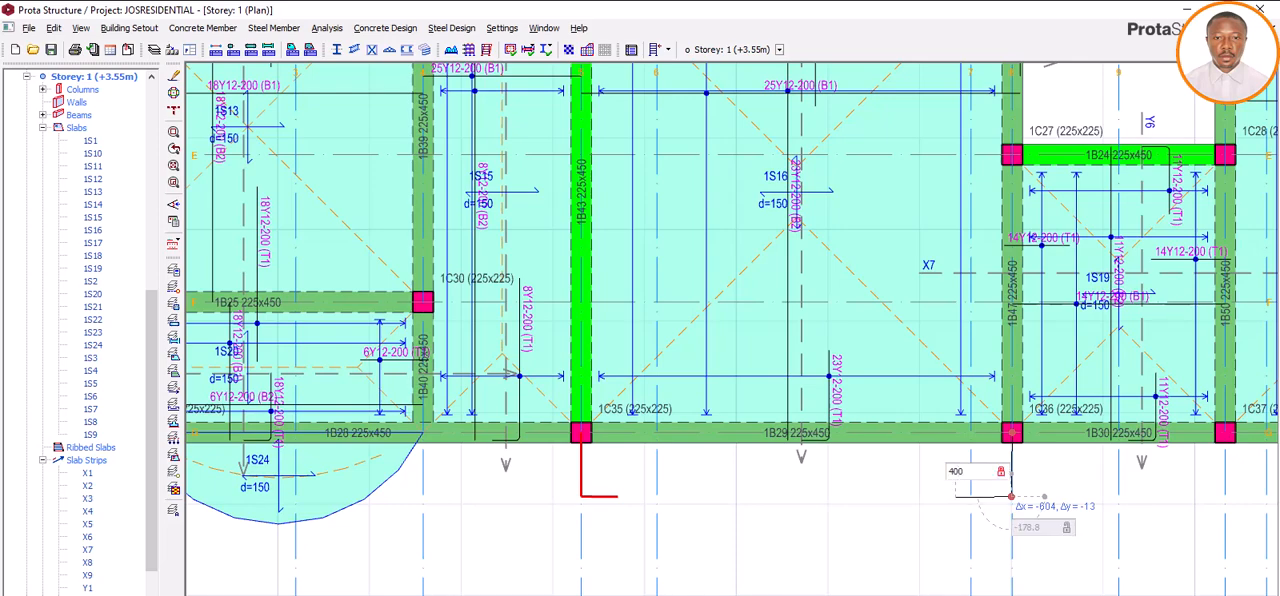
pyautogui.press('Return')
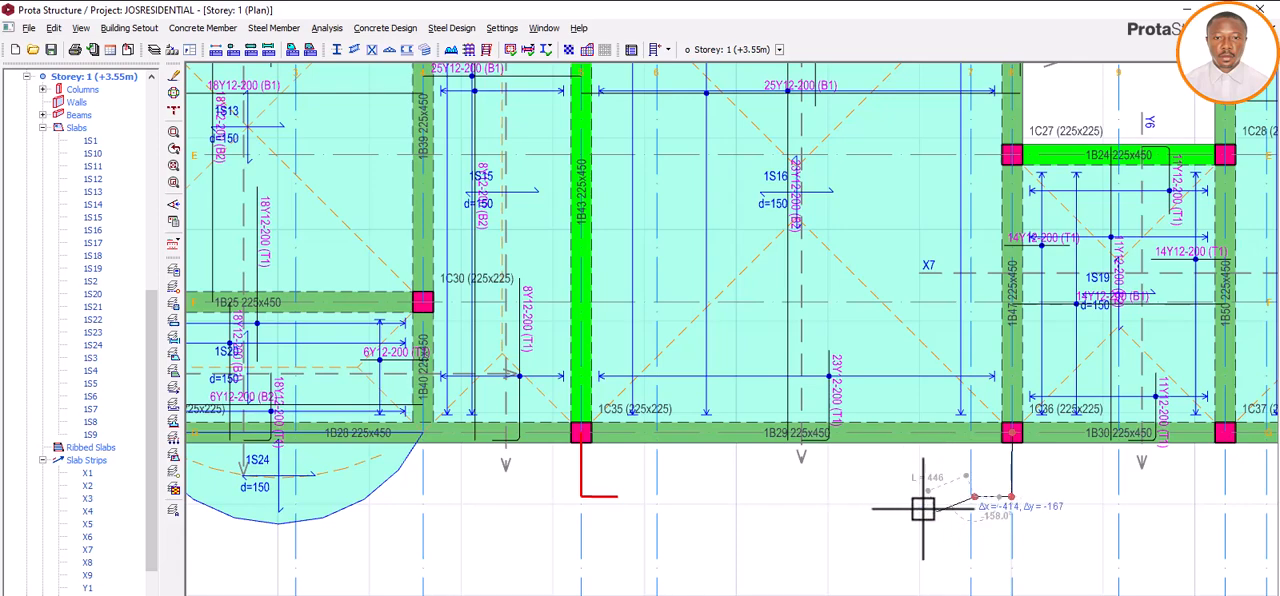
pyautogui.rightClick(919, 509)
pyautogui.click(946, 518)
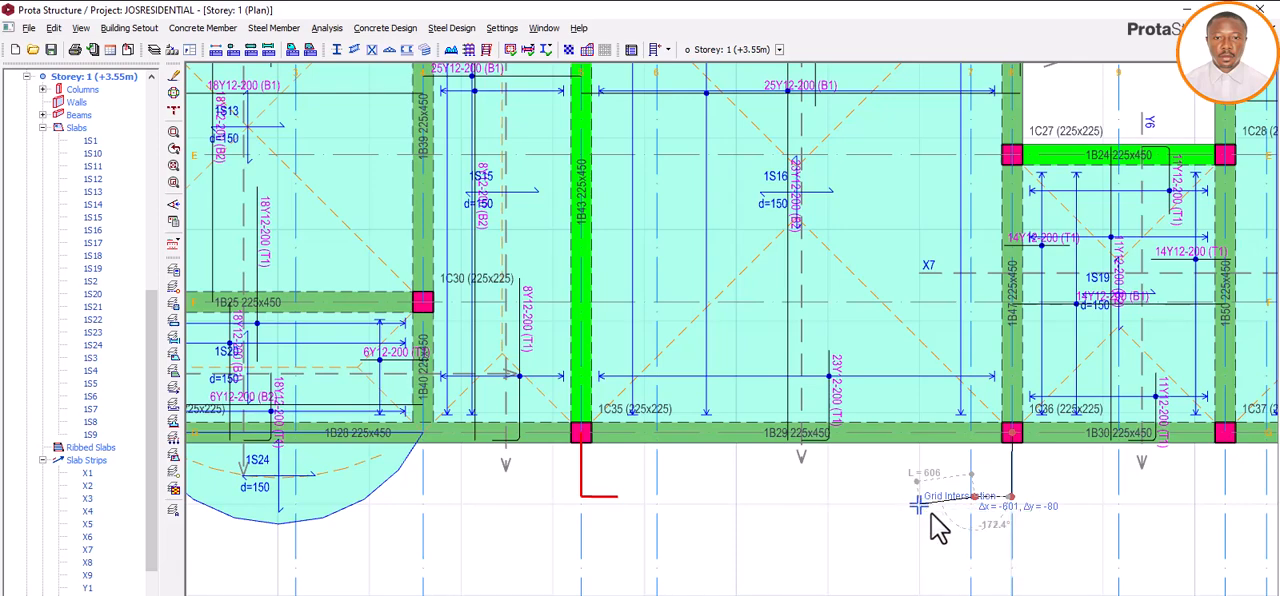
pyautogui.click(903, 510)
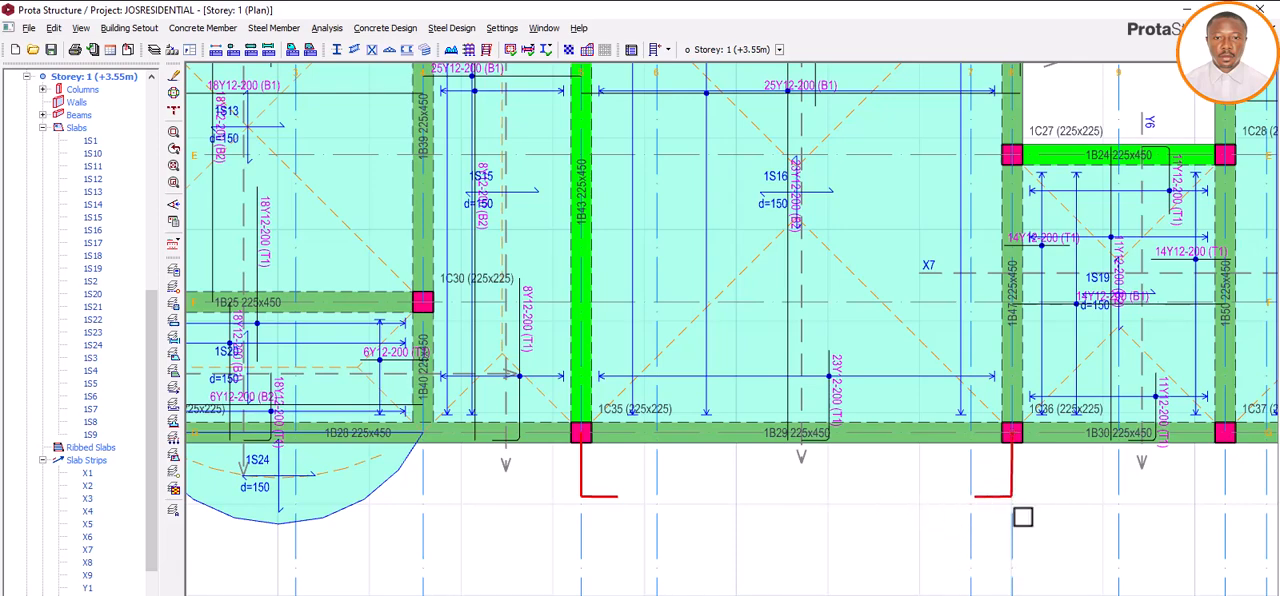
# Step: Try an arc slab edge between the free ends of the two 400 mm edges, bulging away from axis G, and delete it
pyautogui.click(208, 28)
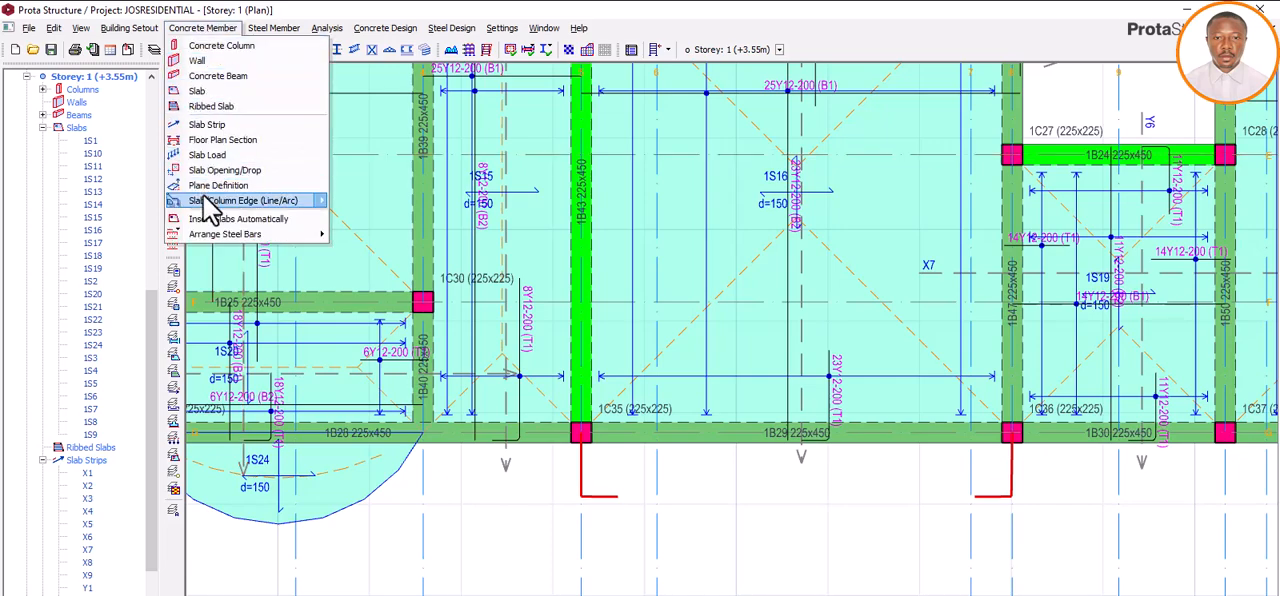
pyautogui.moveTo(218, 202)
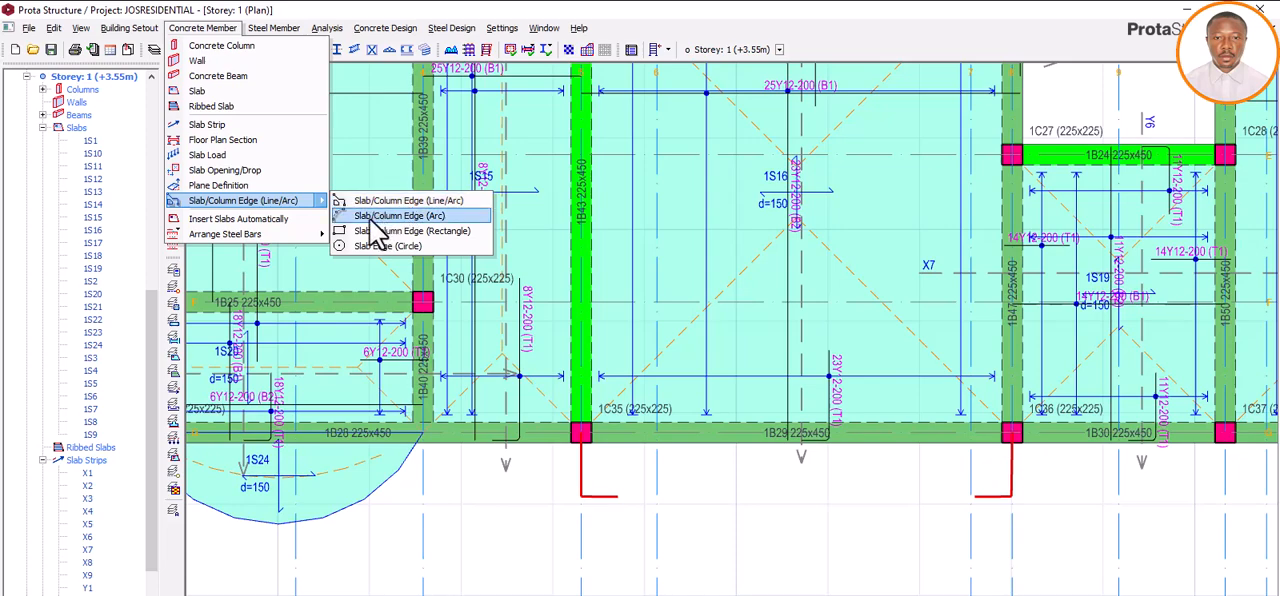
pyautogui.click(411, 216)
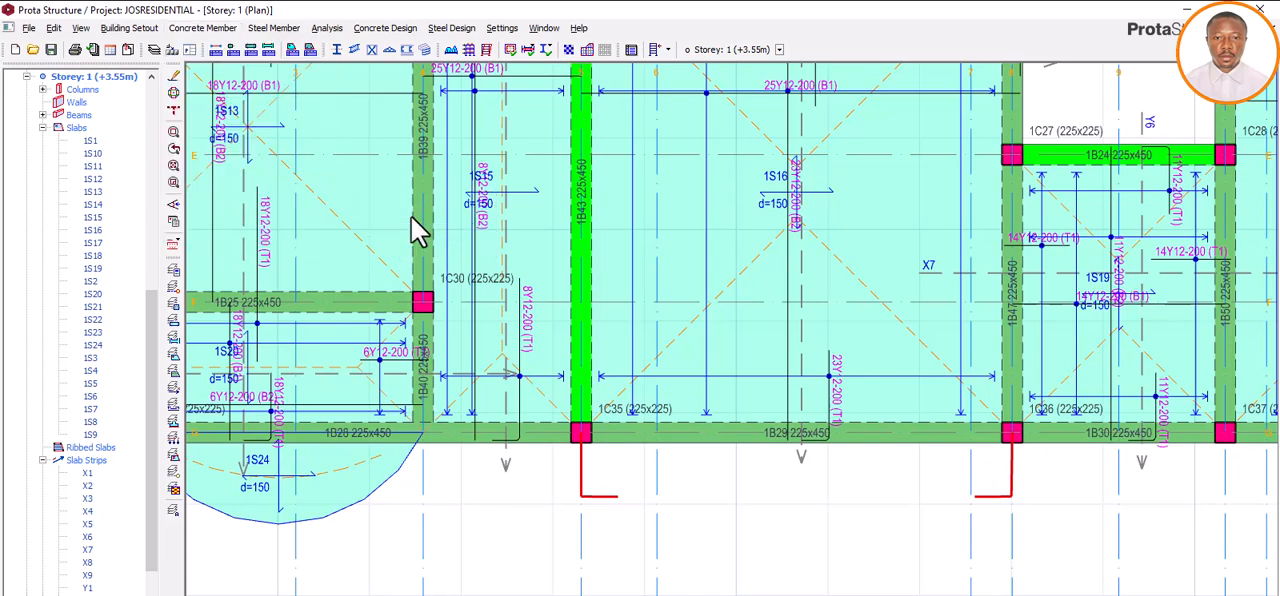
pyautogui.click(627, 500)
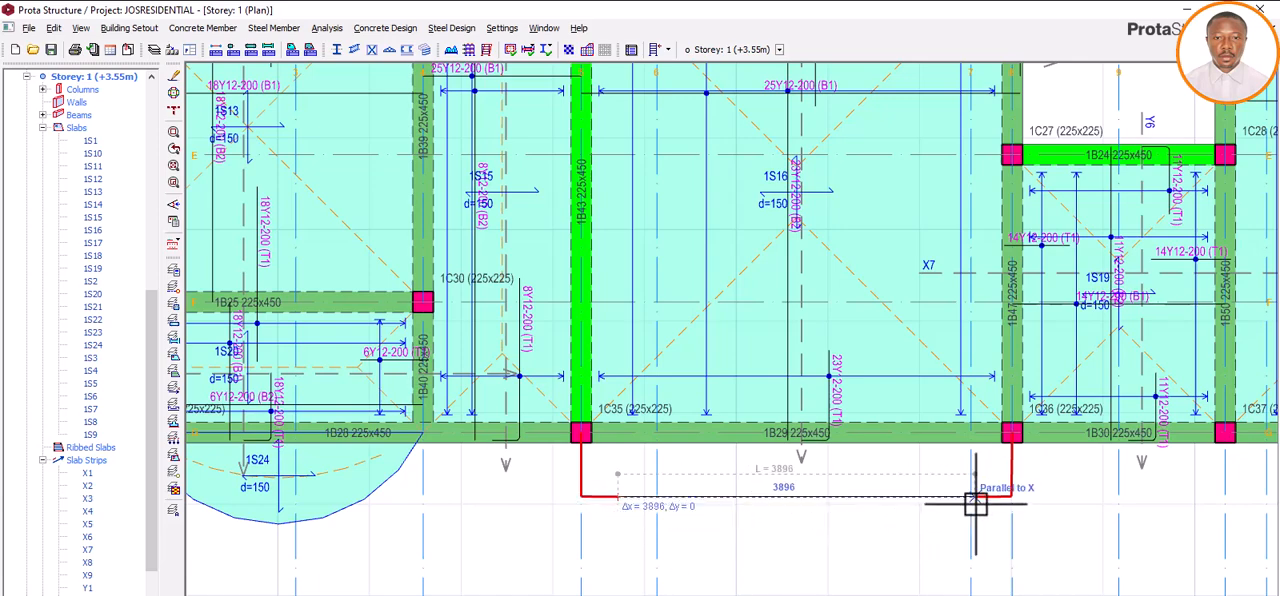
pyautogui.scroll(3, 976, 500)
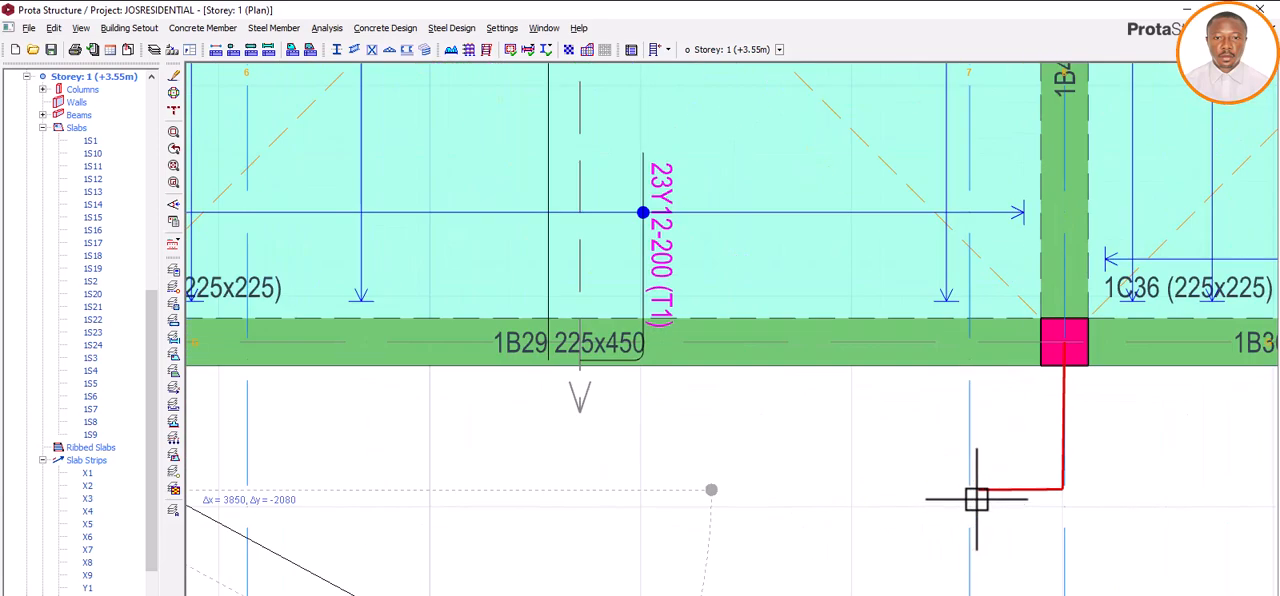
pyautogui.click(978, 490)
pyautogui.scroll(-4, 757, 486)
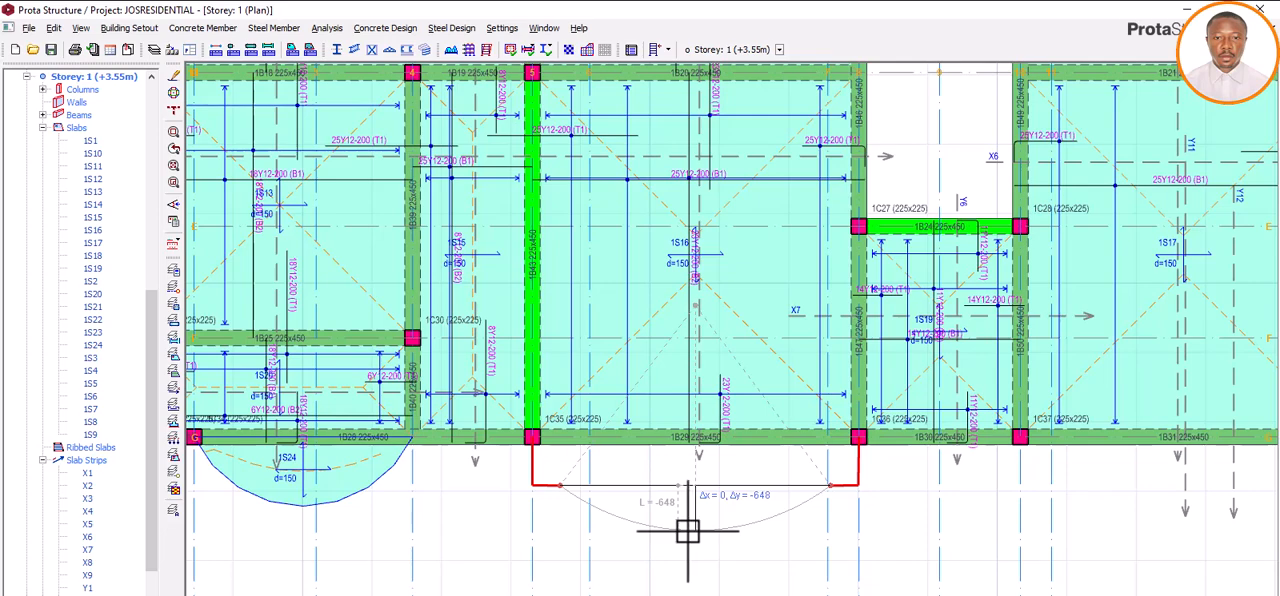
pyautogui.press('Tab')
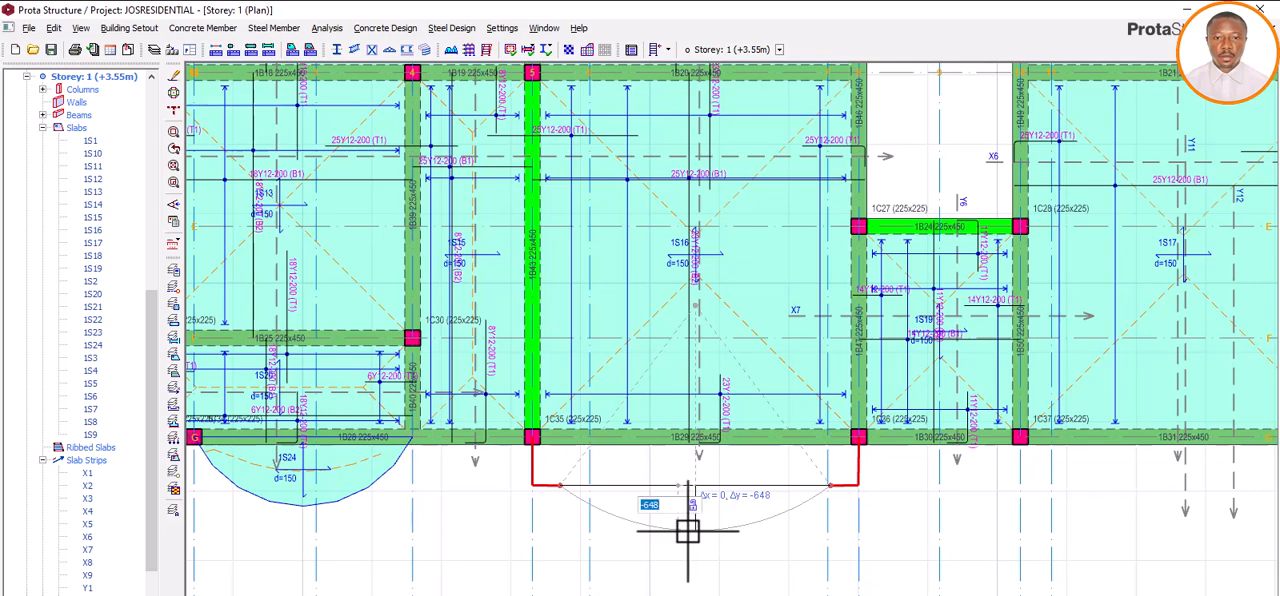
pyautogui.write('-300')
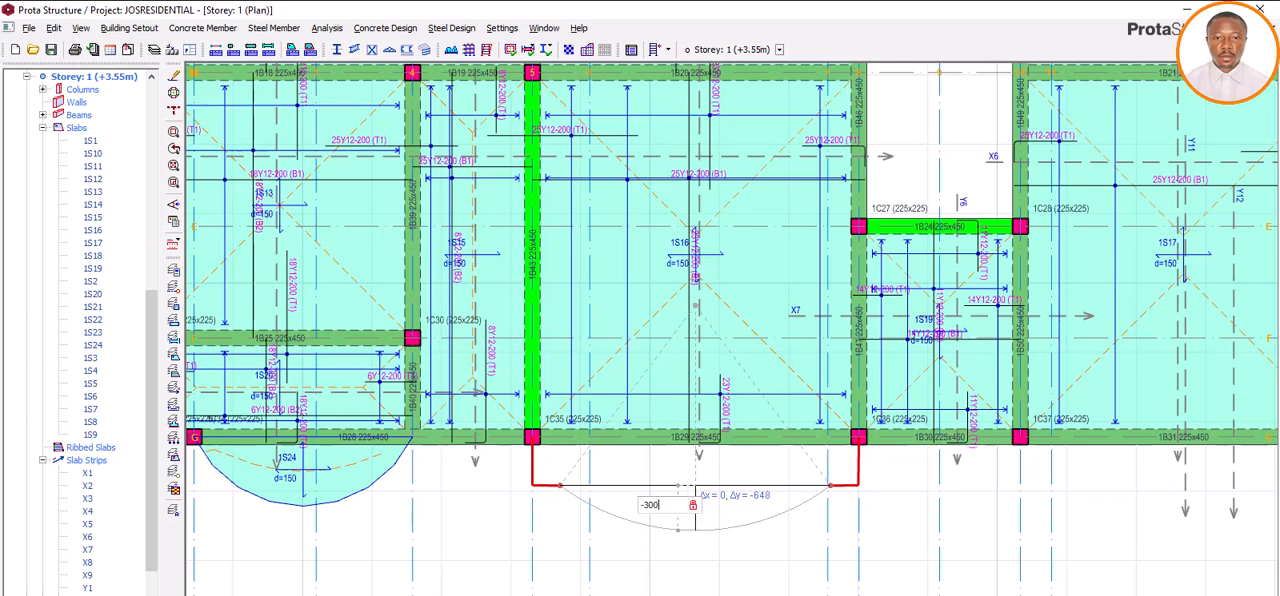
pyautogui.press('Return')
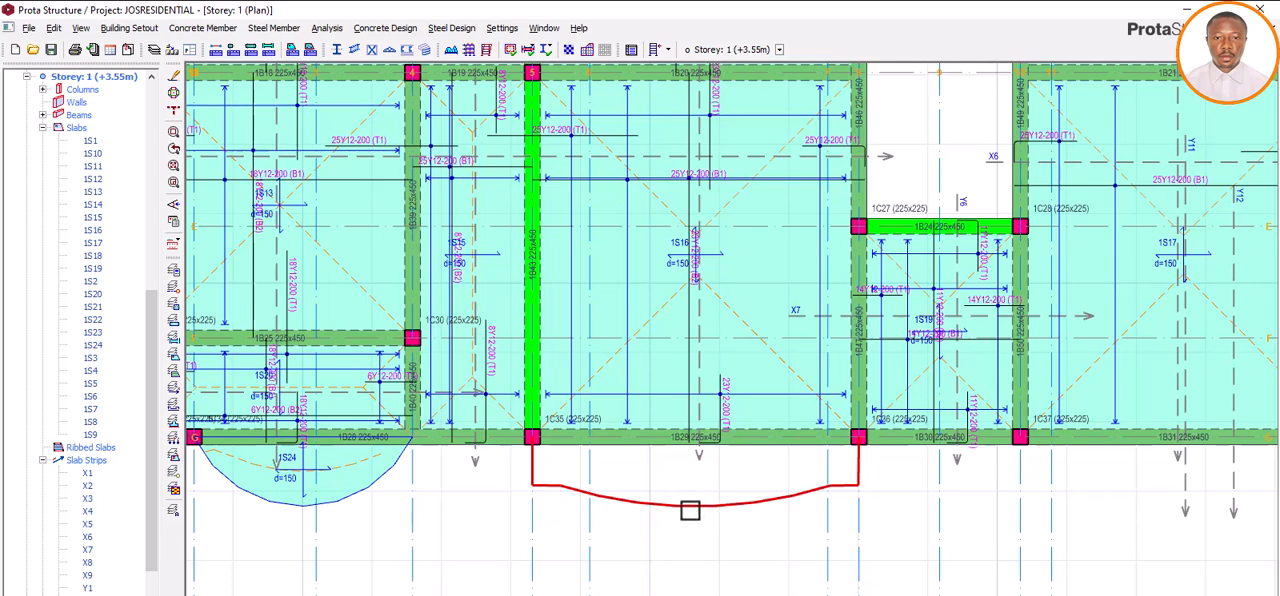
pyautogui.scroll(2, 690, 510)
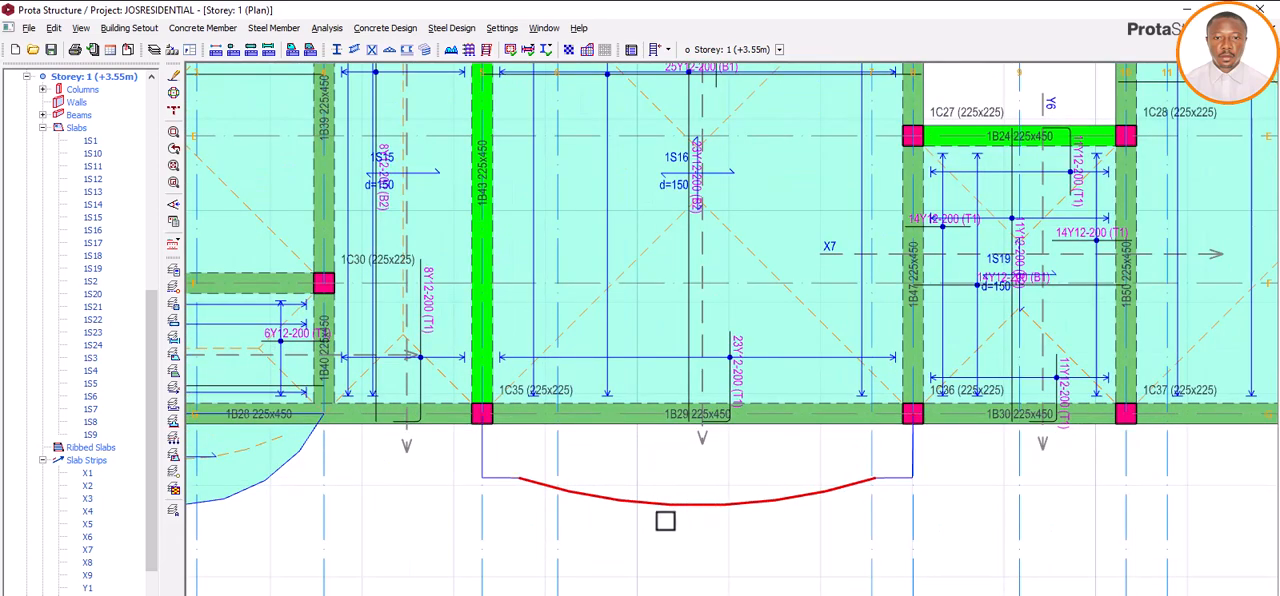
pyautogui.press('Delete')
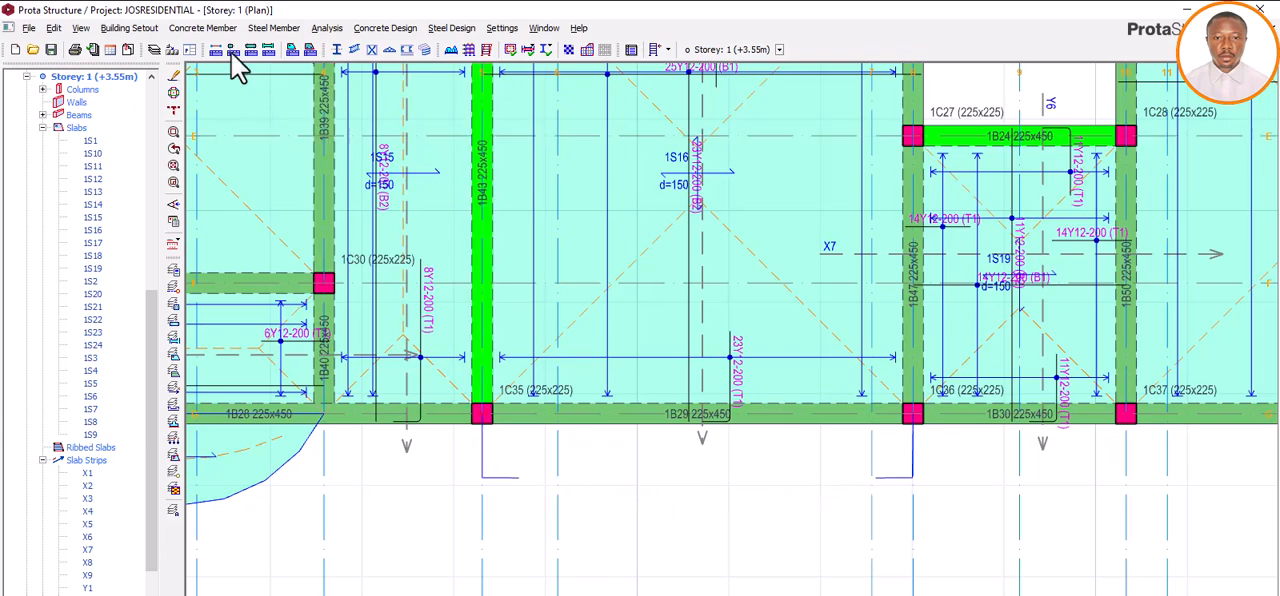
# Step: Draw a deeper outward-bulging arc slab edge joining the free ends of the two 400 mm edges between axes 5 and 8
pyautogui.click(215, 28)
pyautogui.moveTo(200, 200)
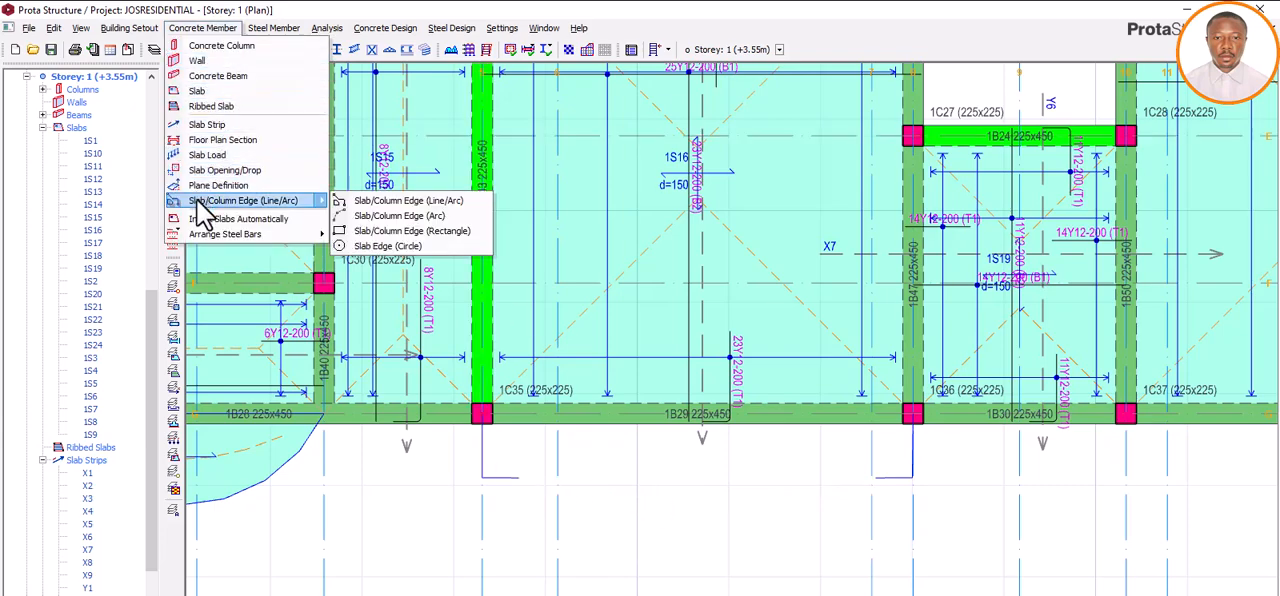
pyautogui.click(378, 217)
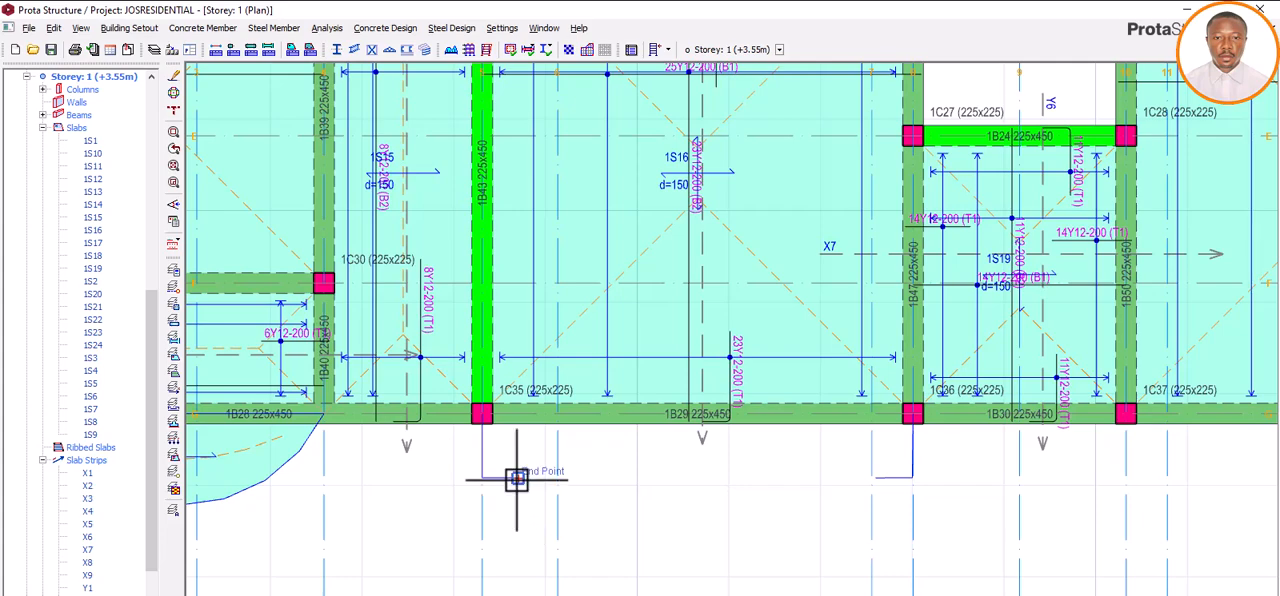
pyautogui.click(518, 478)
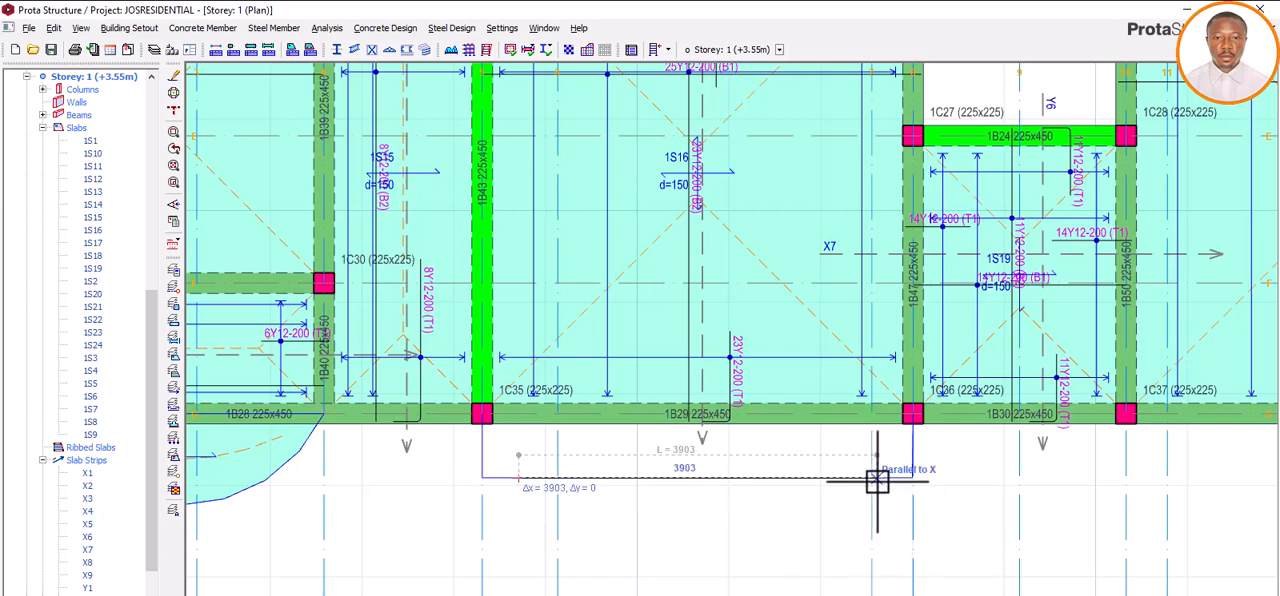
pyautogui.scroll(3, 885, 480)
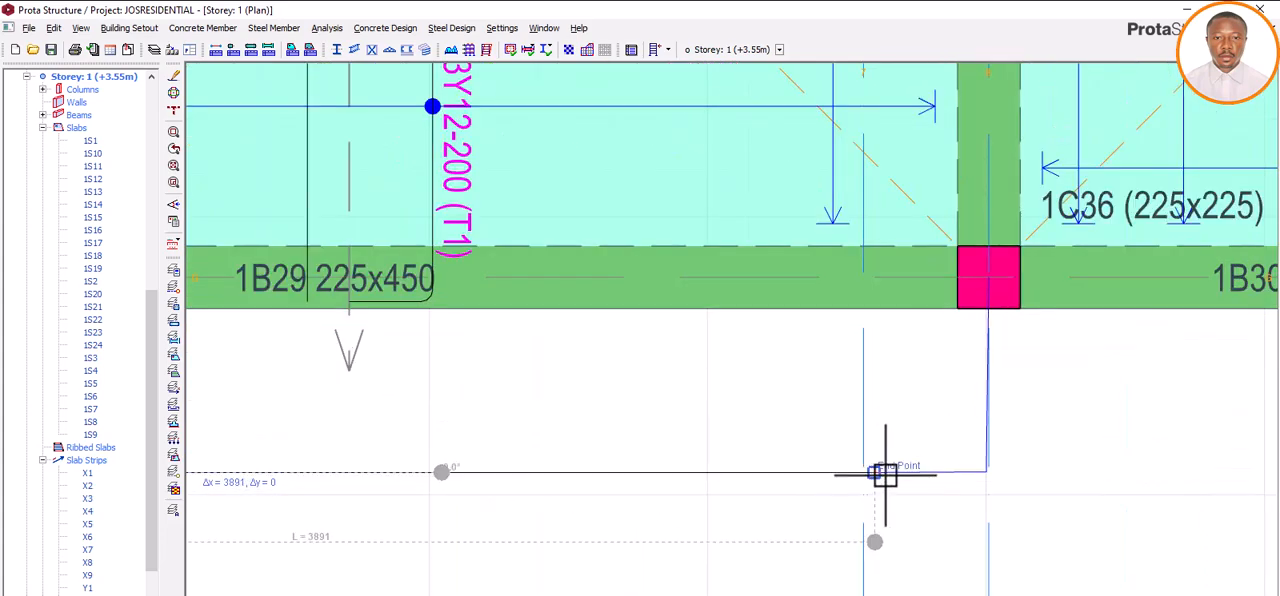
pyautogui.click(884, 474)
pyautogui.scroll(-3, 749, 465)
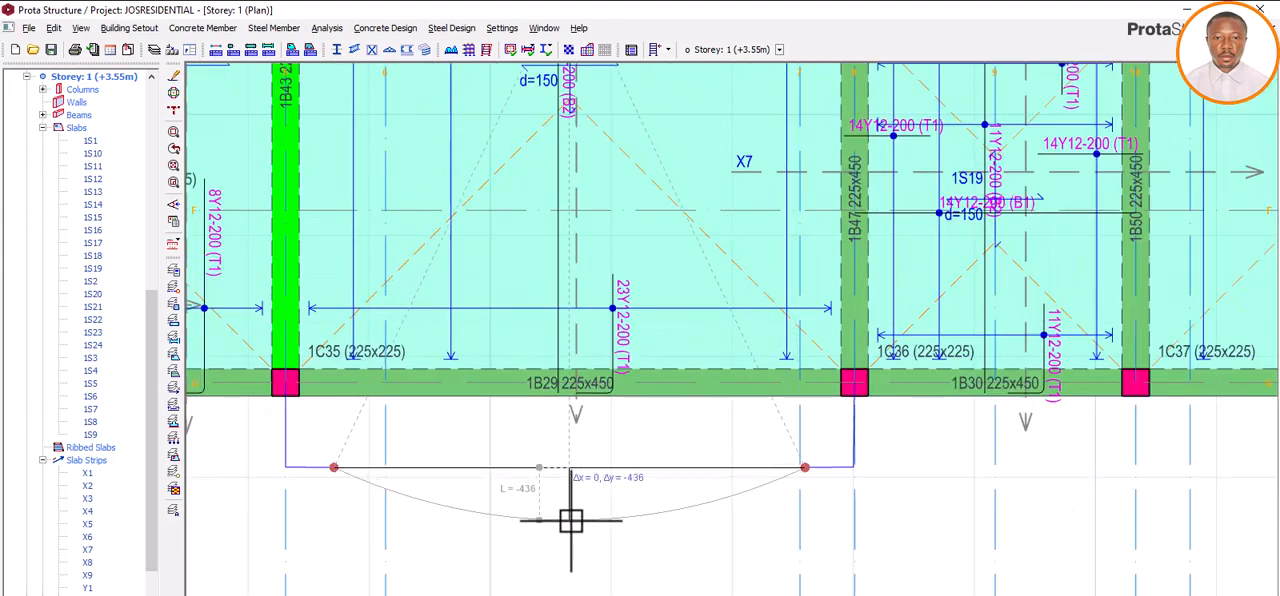
pyautogui.press('Tab')
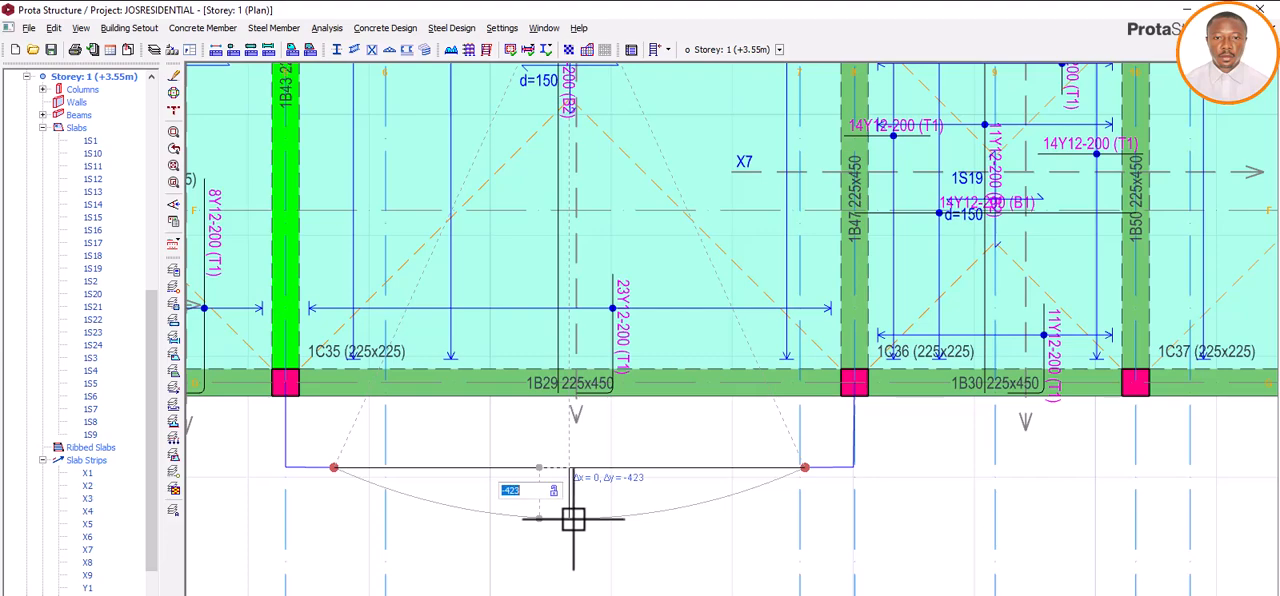
pyautogui.write('-500')
pyautogui.press('Return')
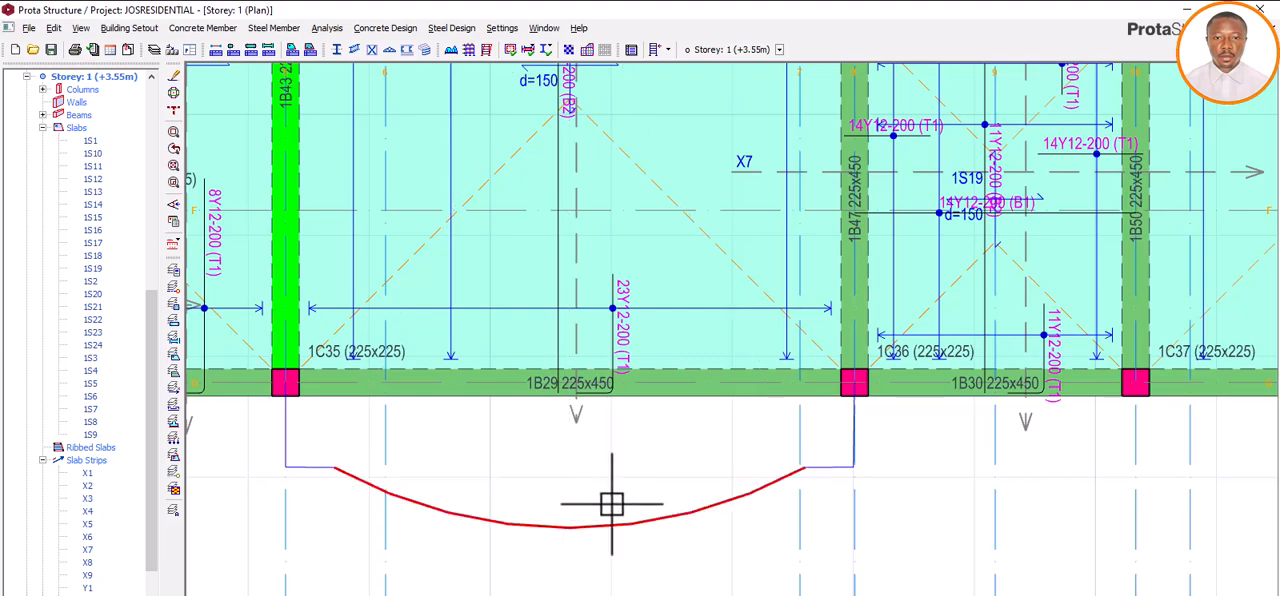
pyautogui.scroll(-3, 640, 516)
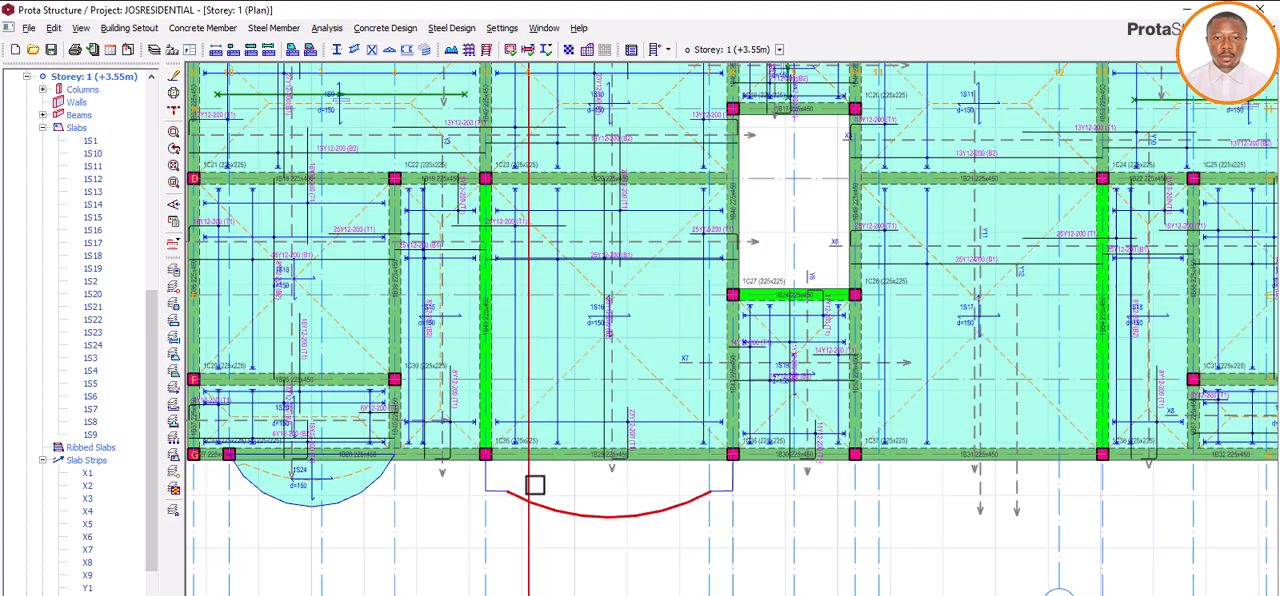
# Step: Close the balcony outline with a straight slab edge along axis G between the columns at axes 5 and 8
pyautogui.scroll(1, 572, 505)
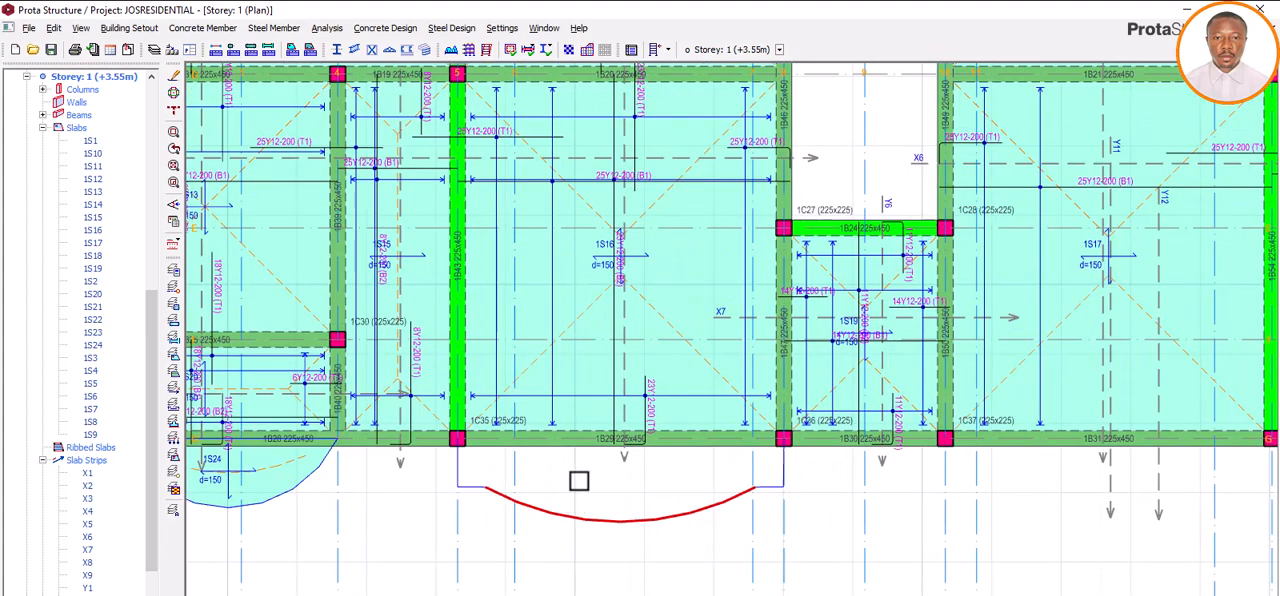
pyautogui.click(208, 33)
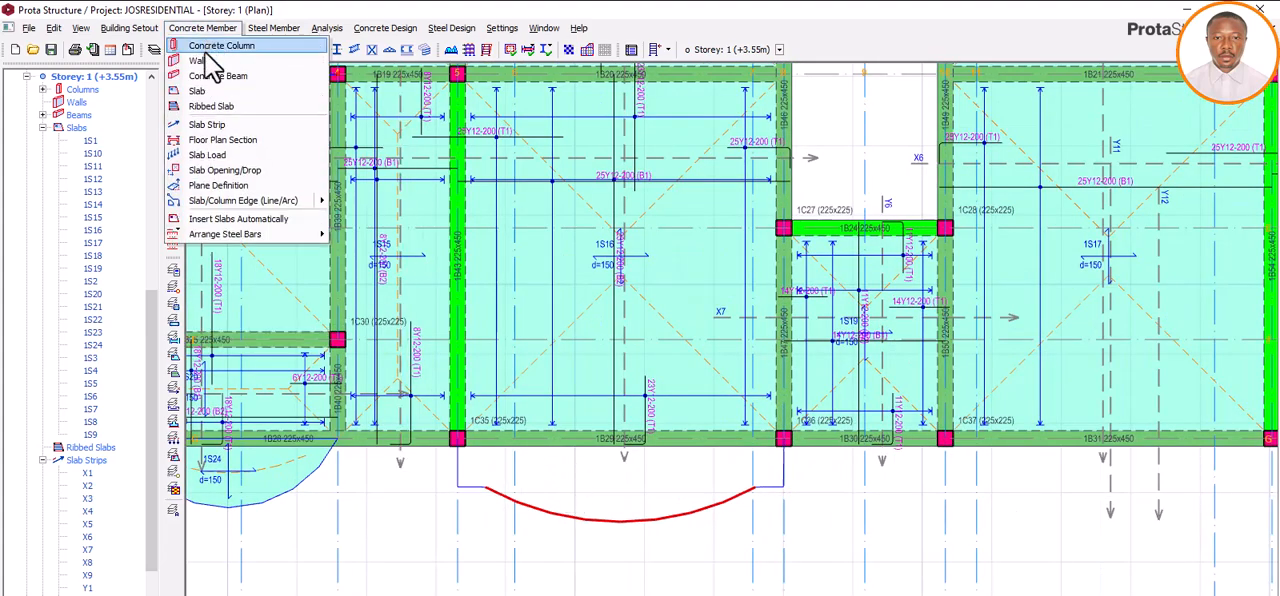
pyautogui.moveTo(211, 207)
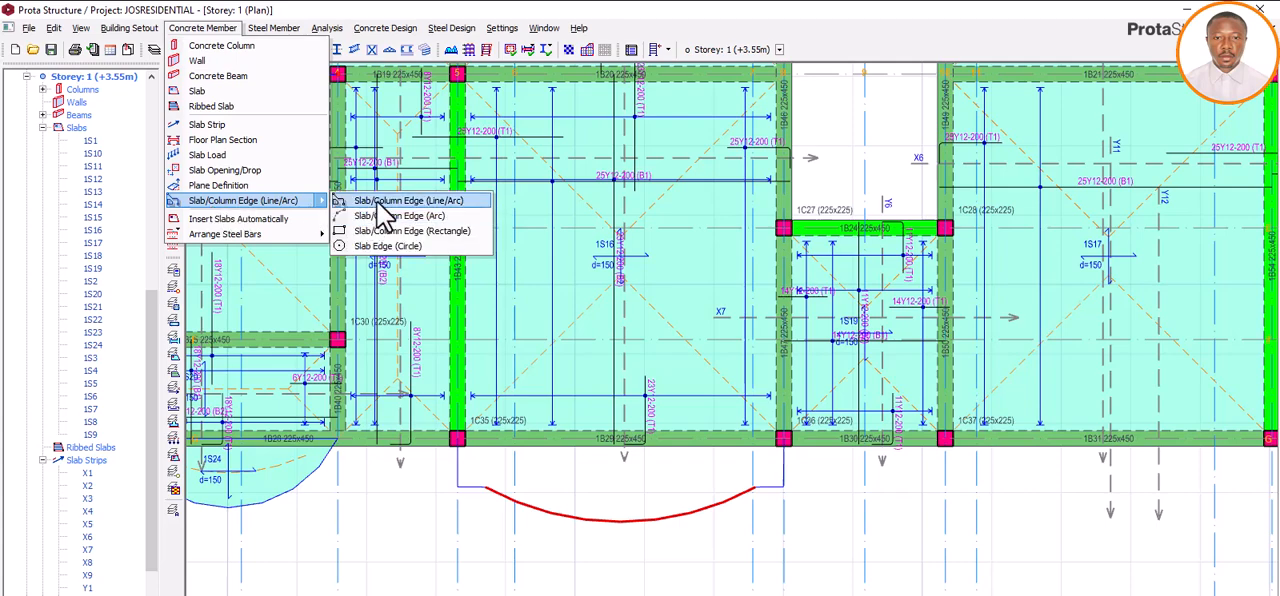
pyautogui.click(385, 201)
pyautogui.click(459, 439)
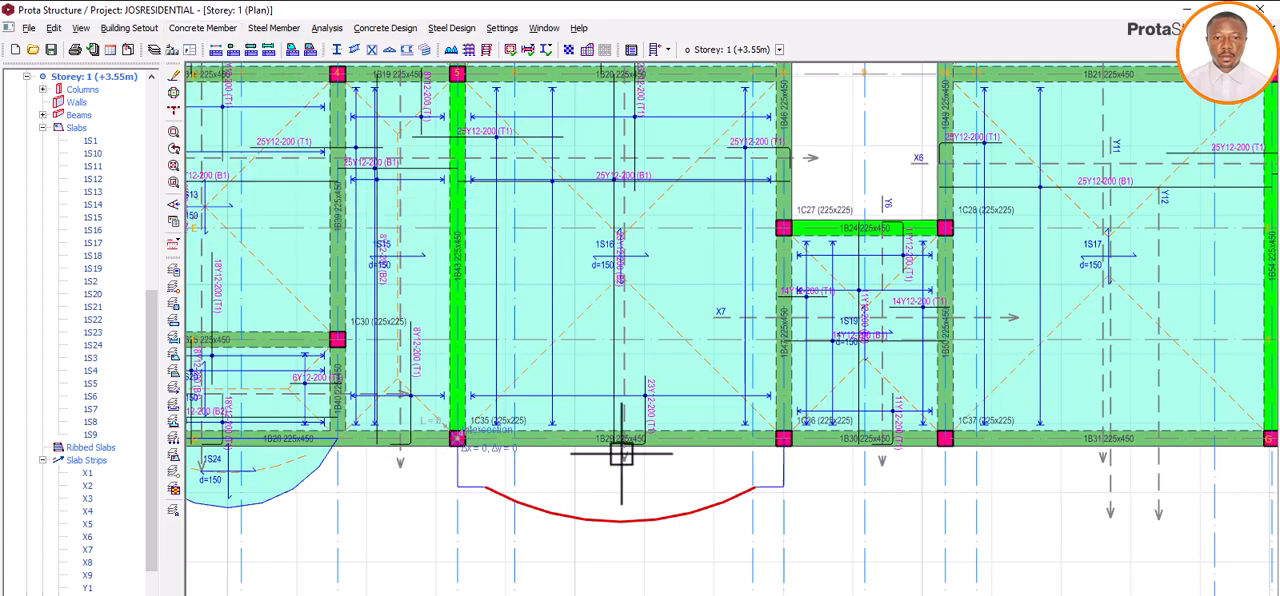
pyautogui.click(784, 440)
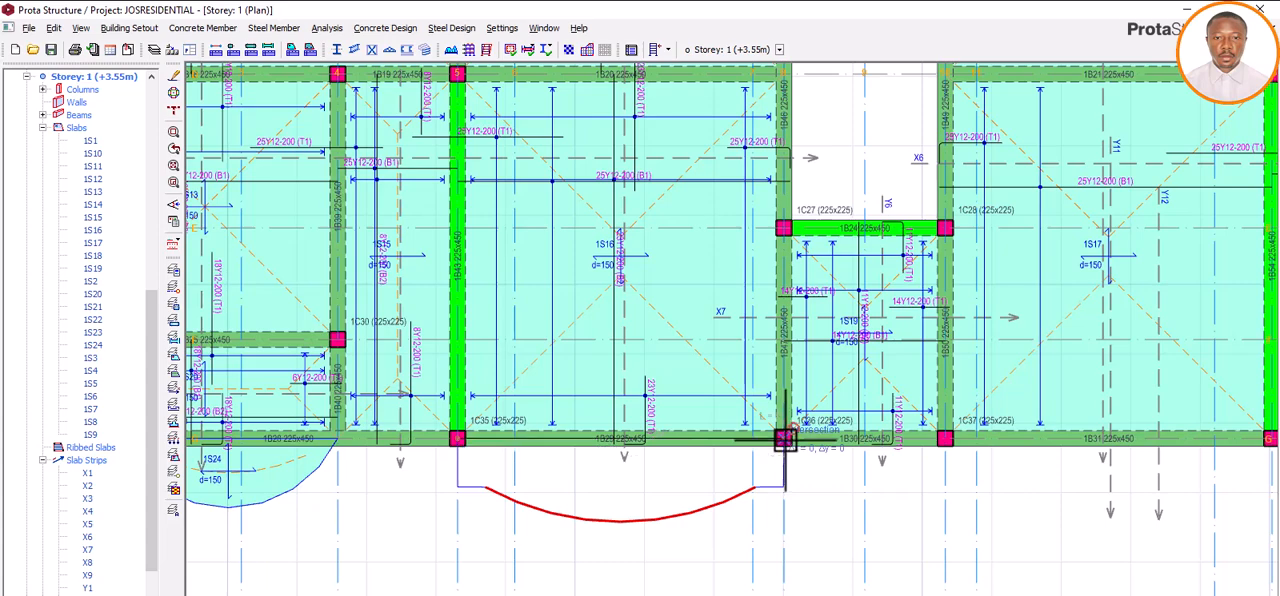
pyautogui.rightClick(673, 482)
pyautogui.click(728, 506)
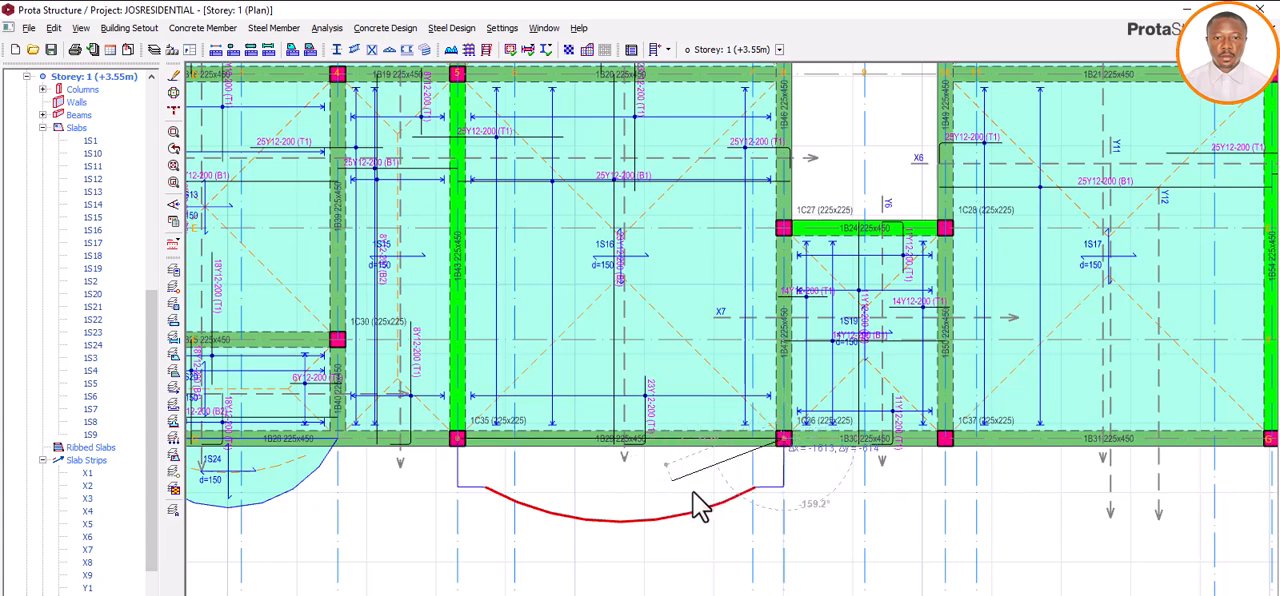
pyautogui.click(630, 498)
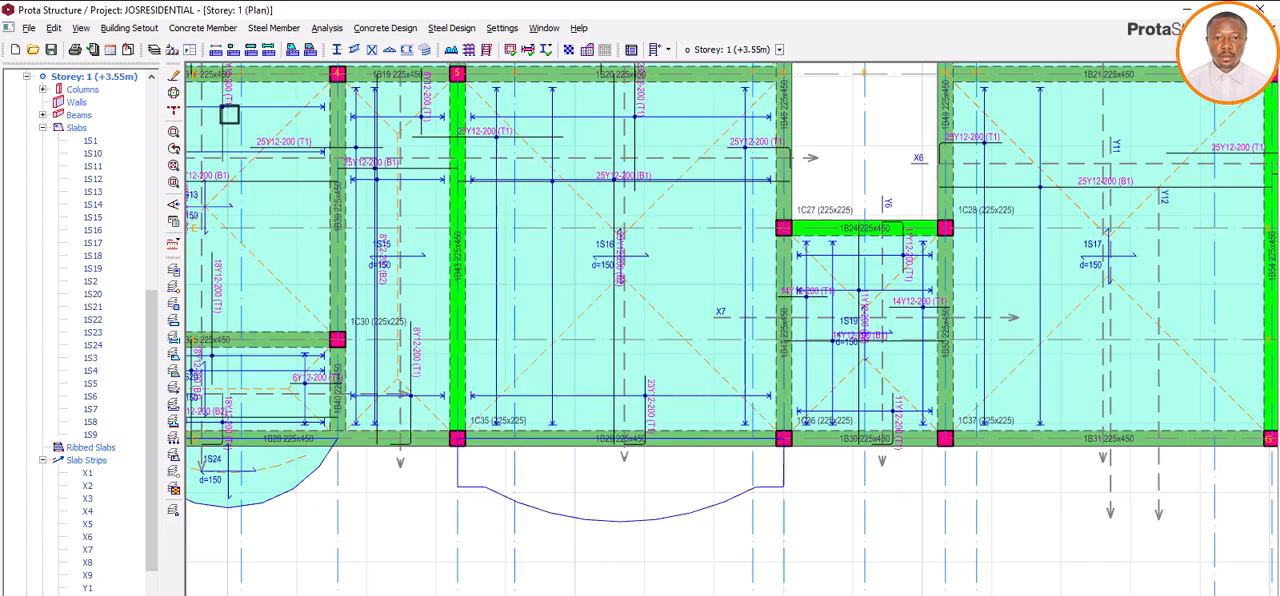
# Step: Insert a 150 mm thick slab inside the closed balcony outline between axes 5 and 8 and finish slab insertion
pyautogui.click(196, 29)
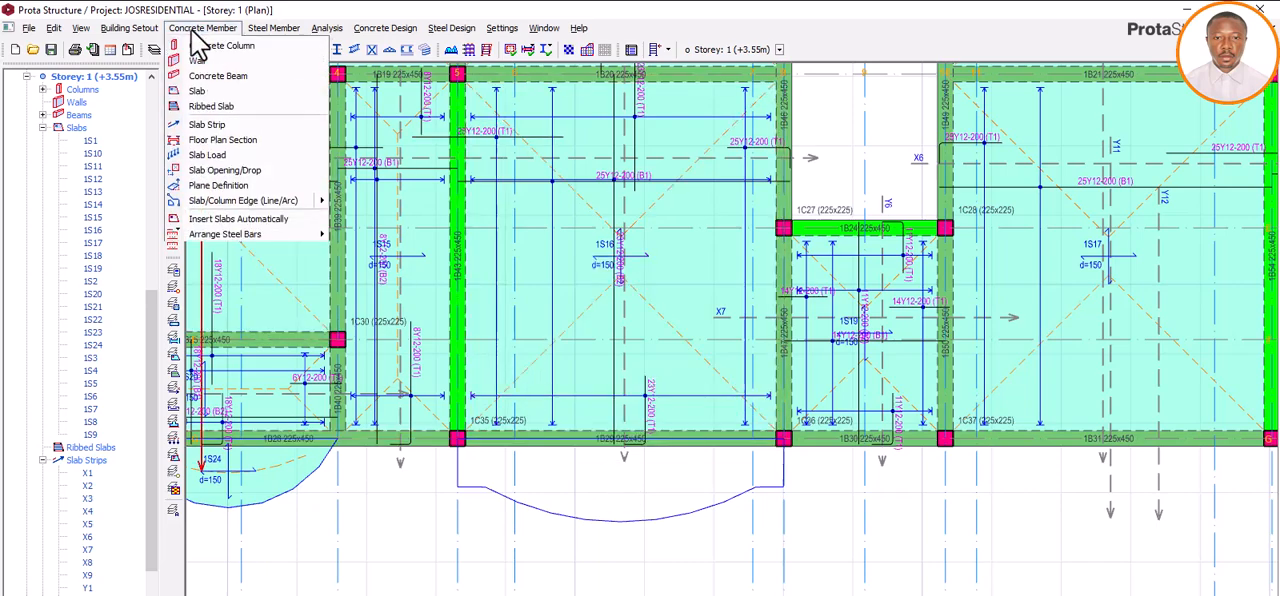
pyautogui.click(200, 90)
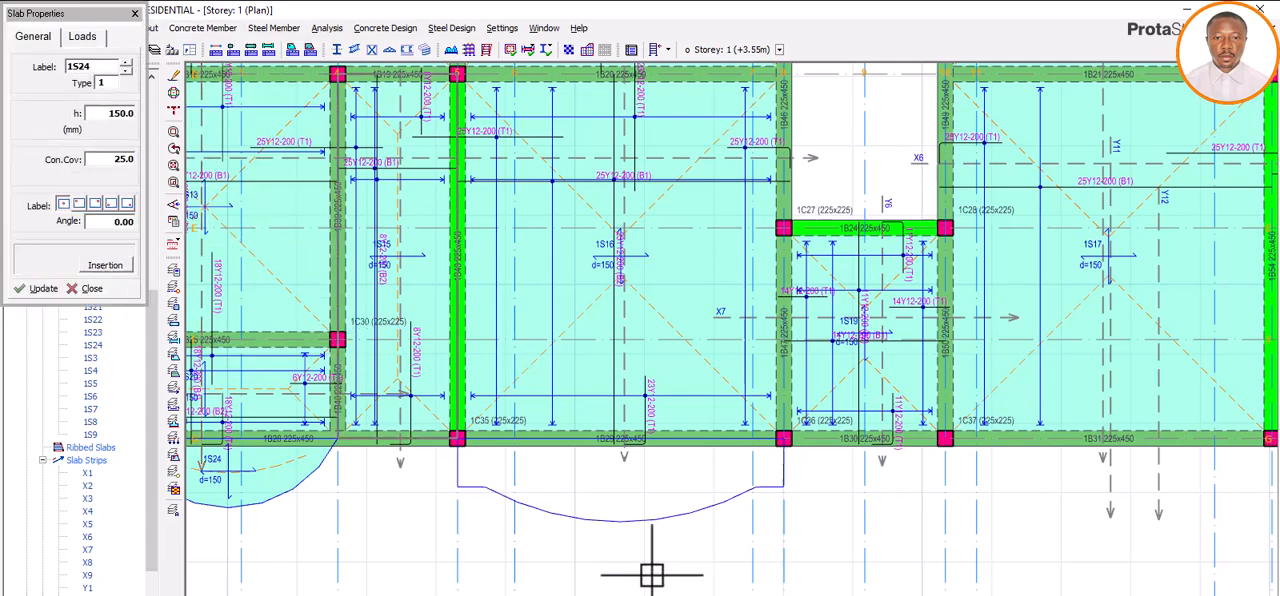
pyautogui.click(606, 482)
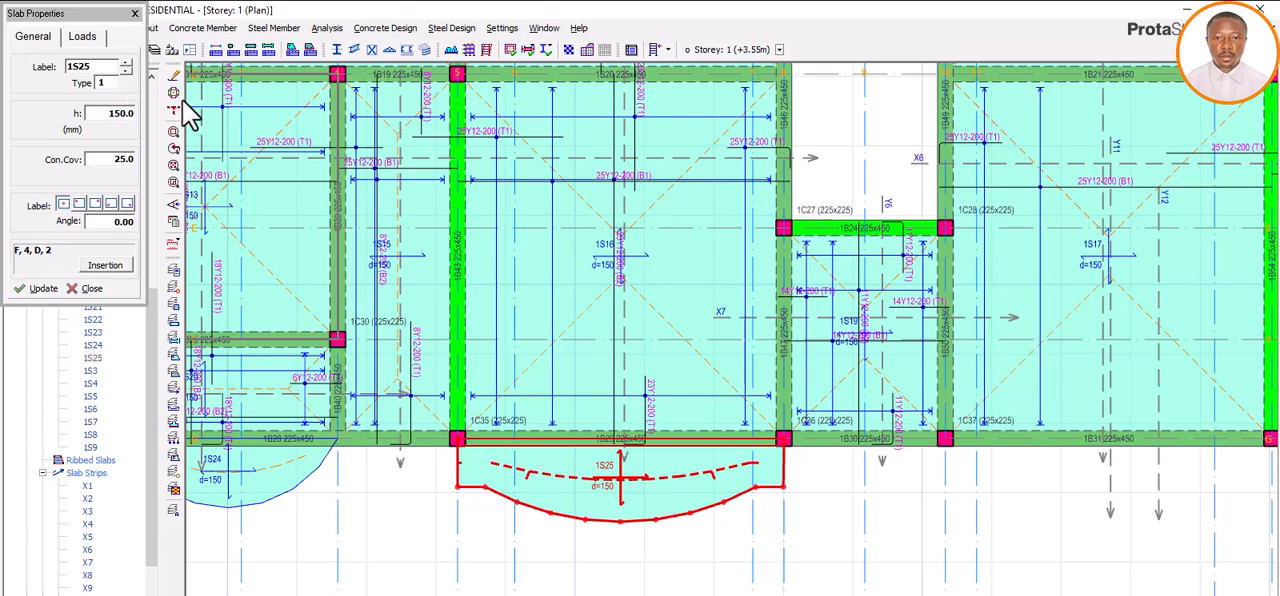
pyautogui.click(135, 14)
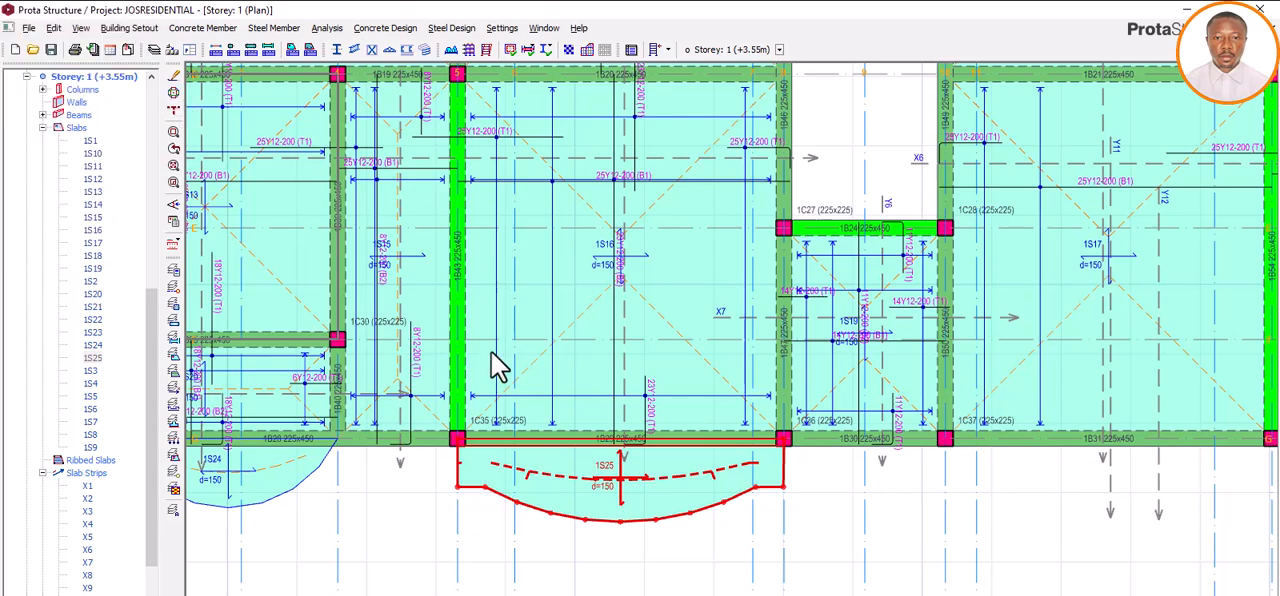
pyautogui.click(881, 517)
pyautogui.scroll(-3, 613, 523)
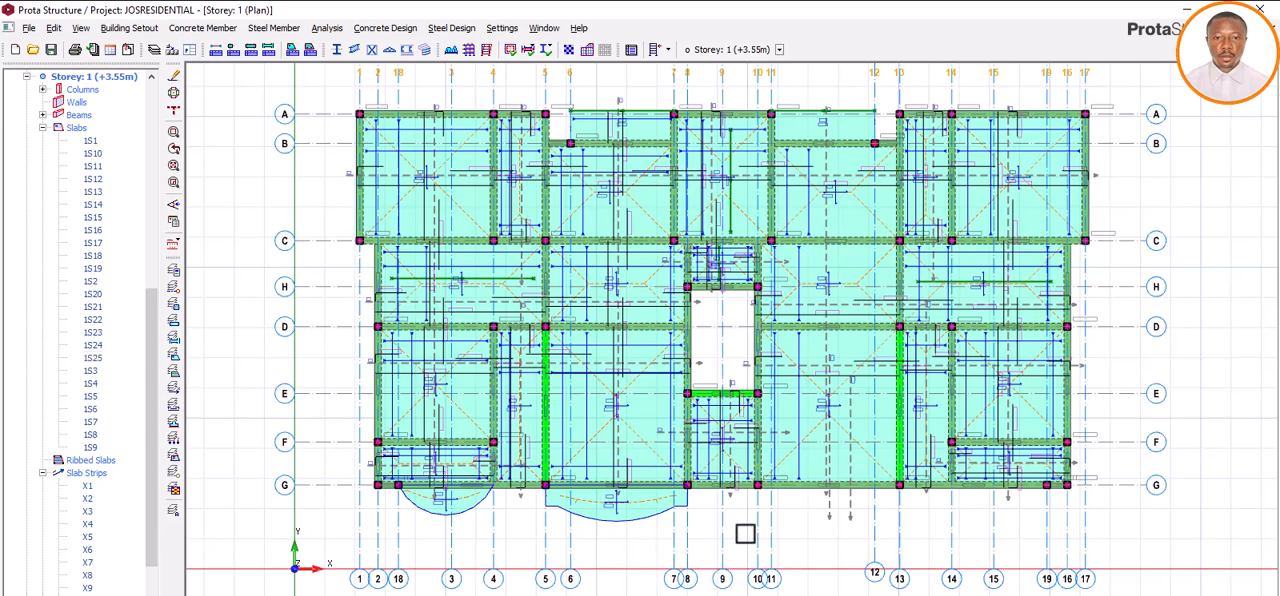
pyautogui.scroll(1, 745, 533)
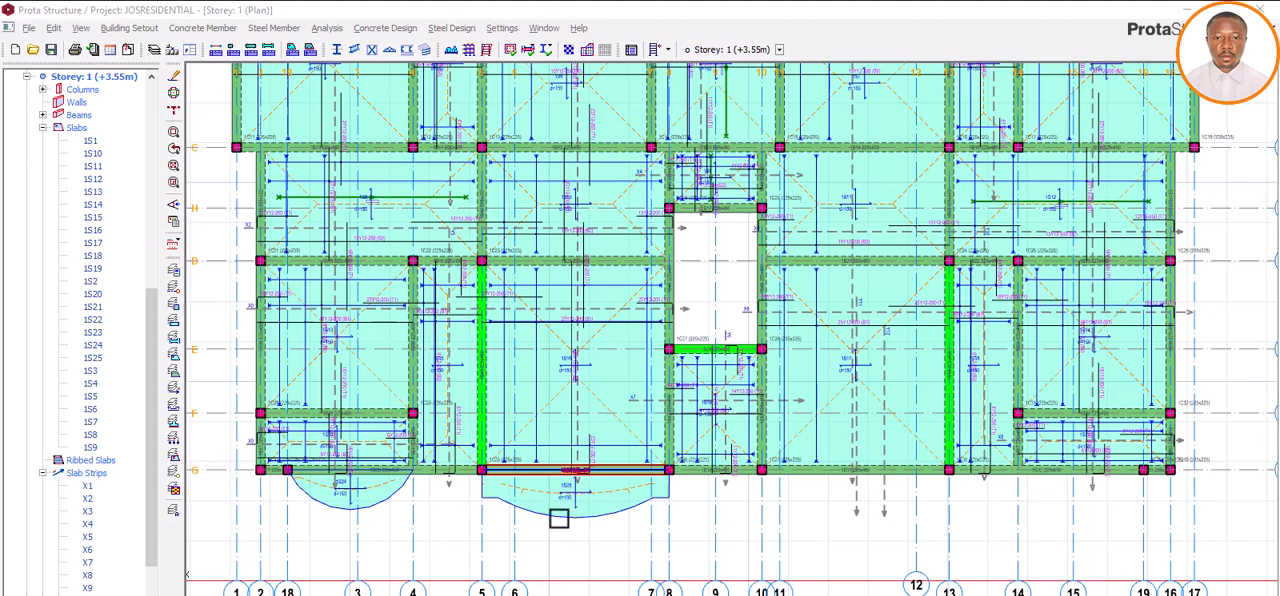
pyautogui.scroll(-1, 557, 517)
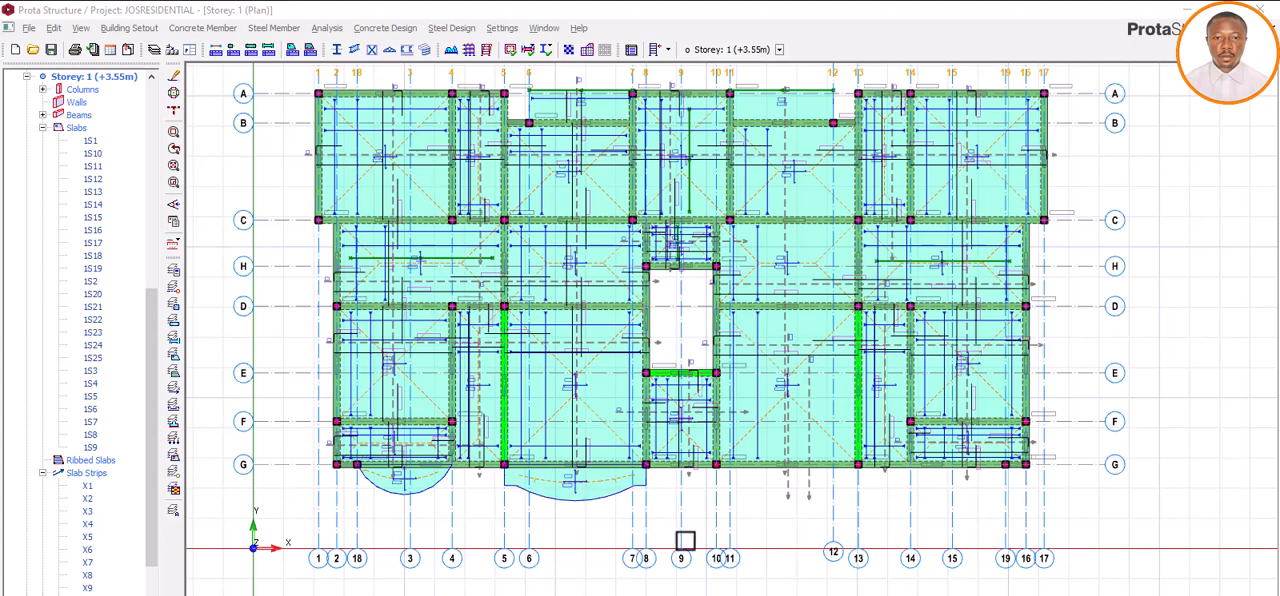
# Step: Draw a 500 mm straight slab edge outward from the intersection of axes 11 and G, perpendicular to axis G
pyautogui.scroll(1, 806, 495)
pyautogui.scroll(1, 800, 493)
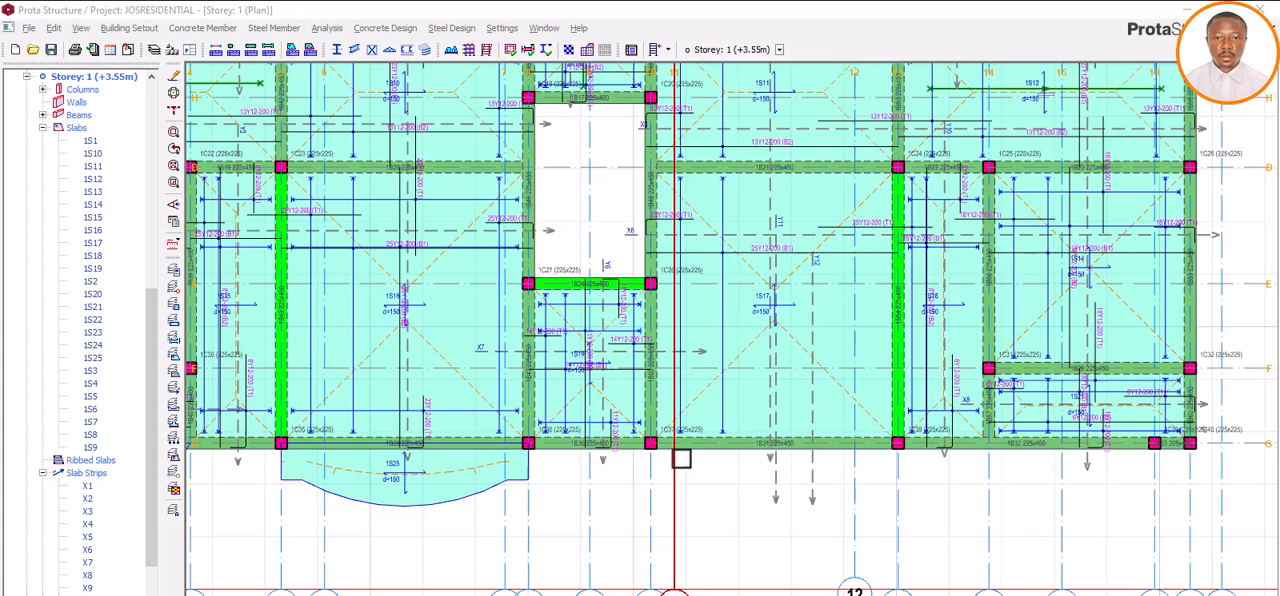
pyautogui.click(546, 441)
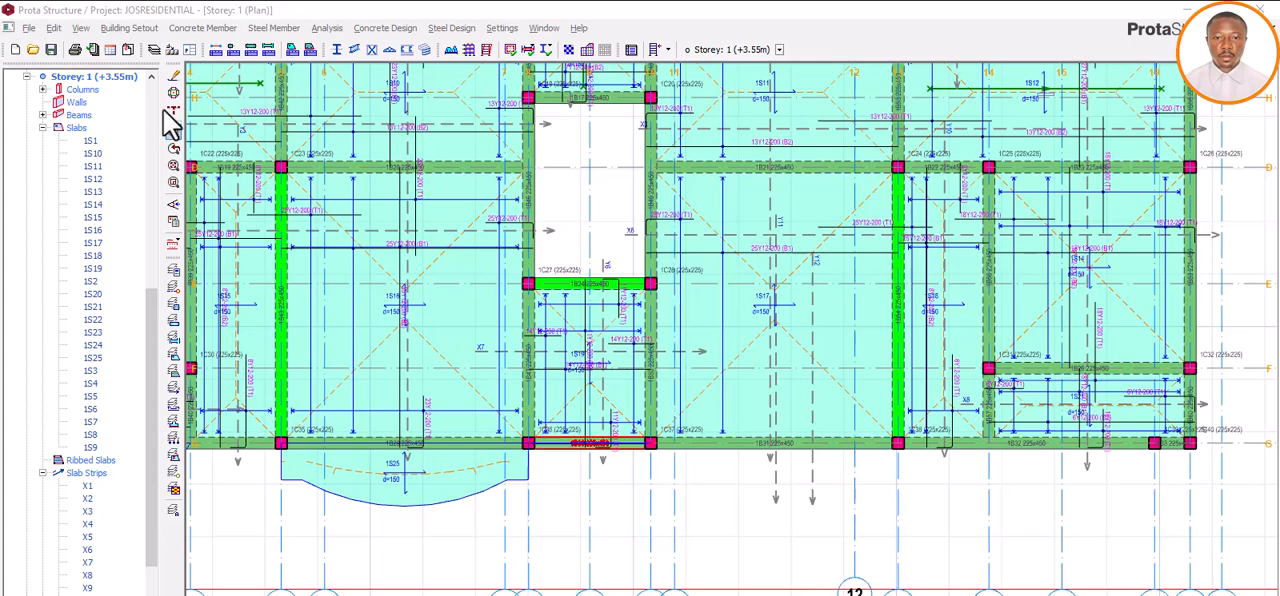
pyautogui.click(130, 30)
pyautogui.moveTo(202, 28)
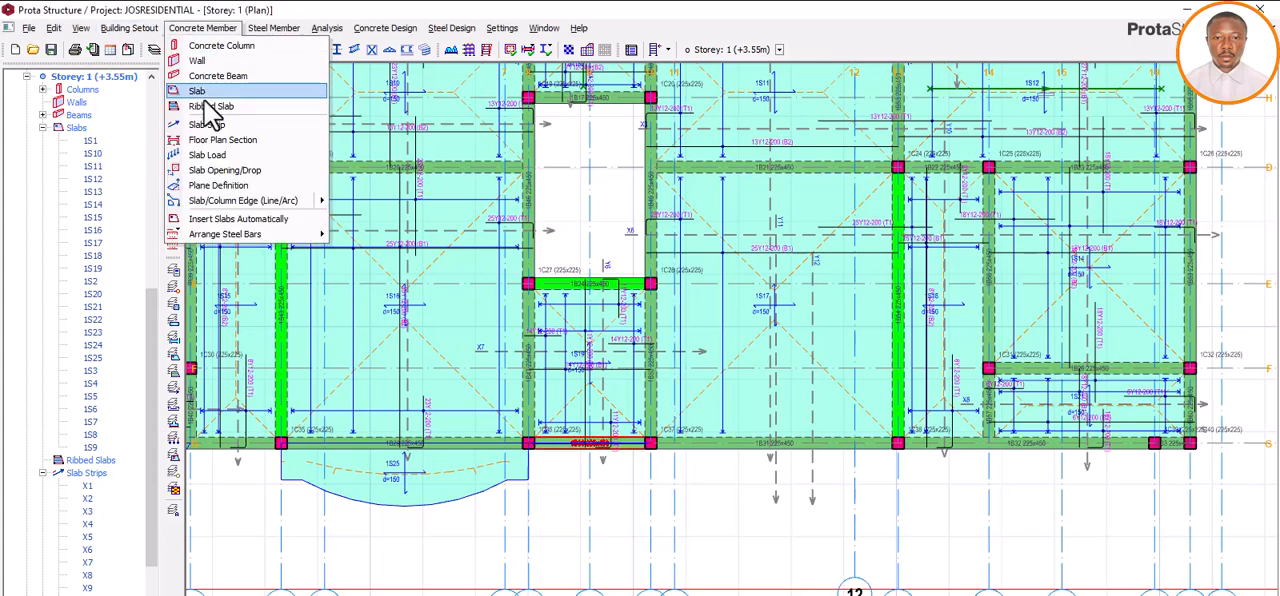
pyautogui.moveTo(224, 200)
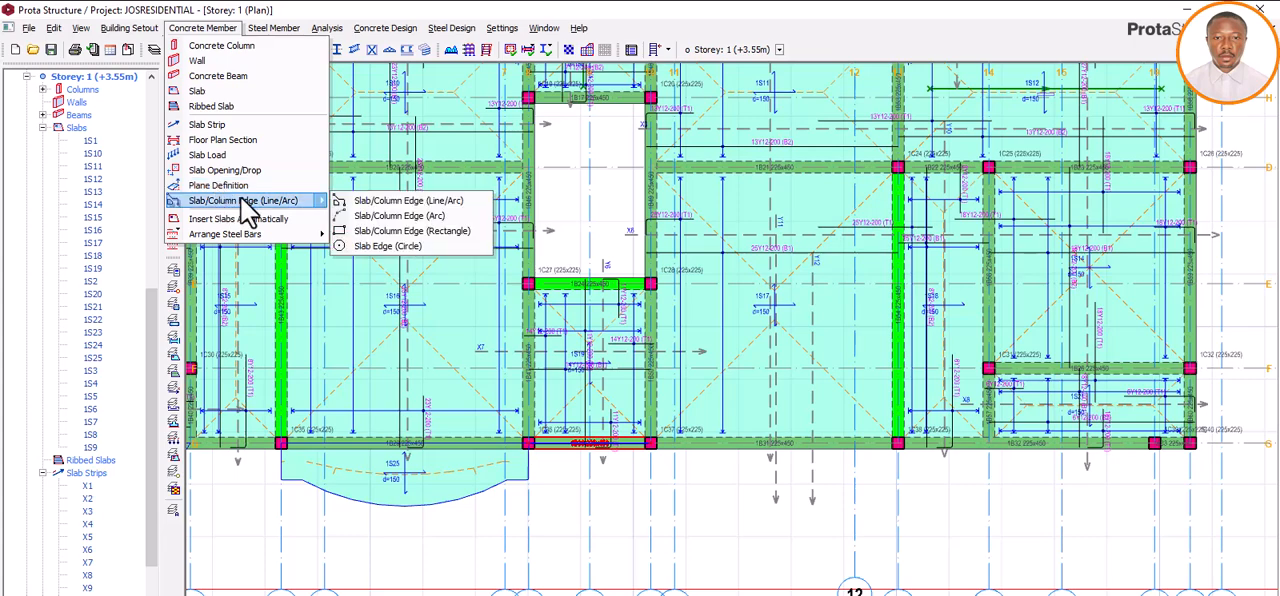
pyautogui.click(362, 205)
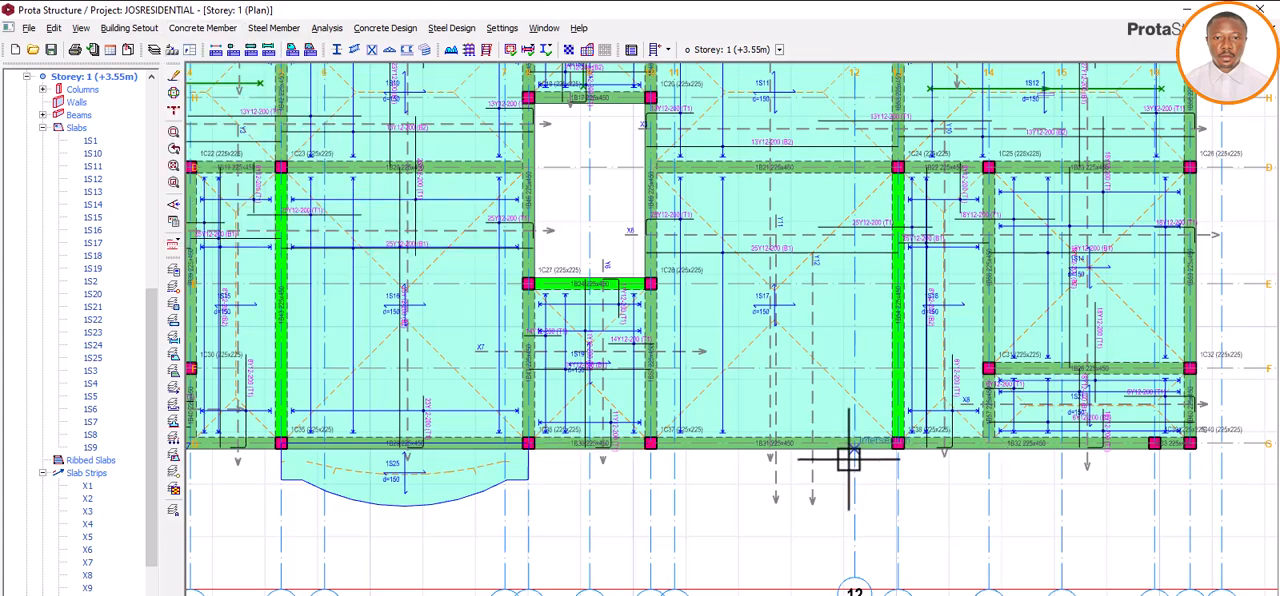
pyautogui.click(674, 444)
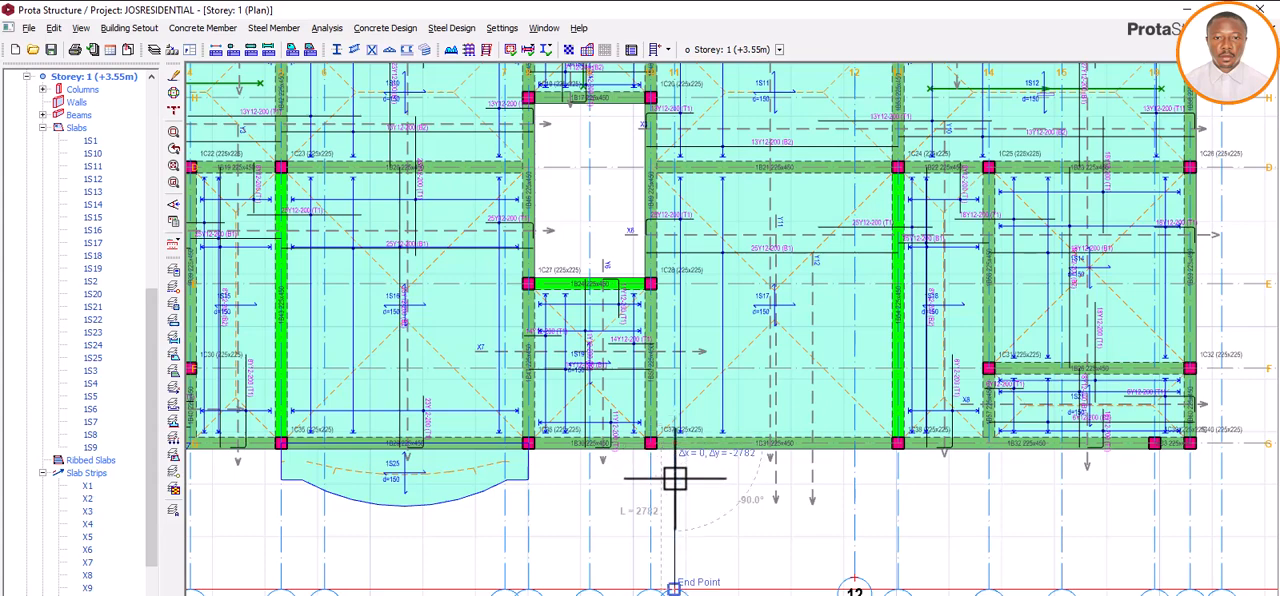
pyautogui.press('Tab')
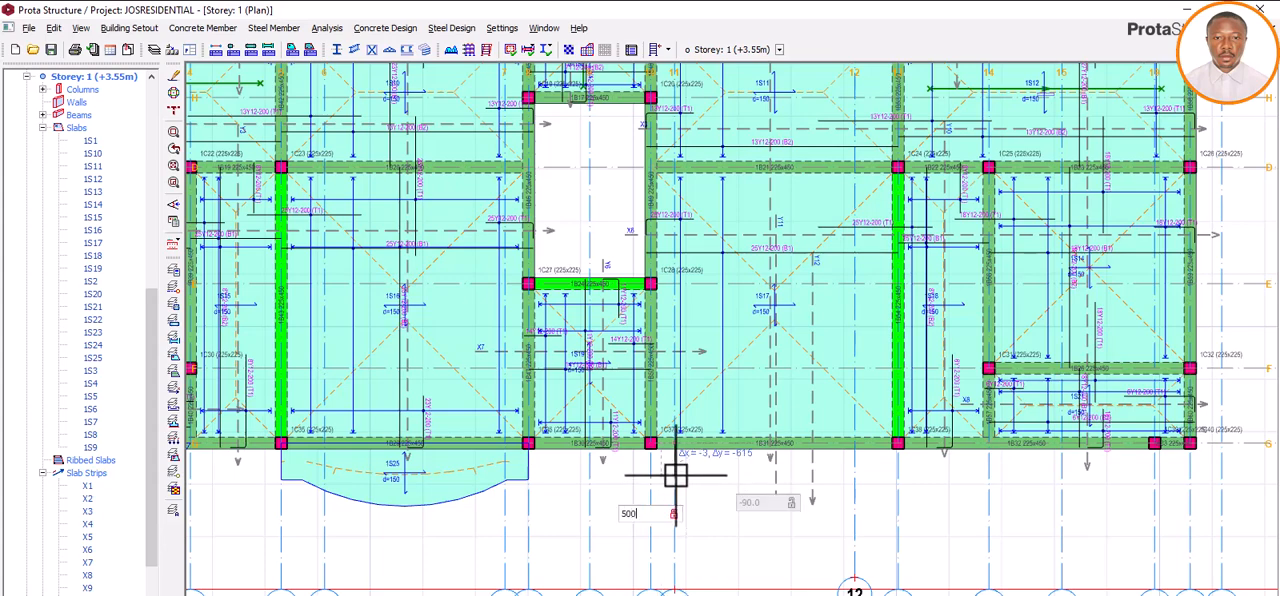
pyautogui.press('Return')
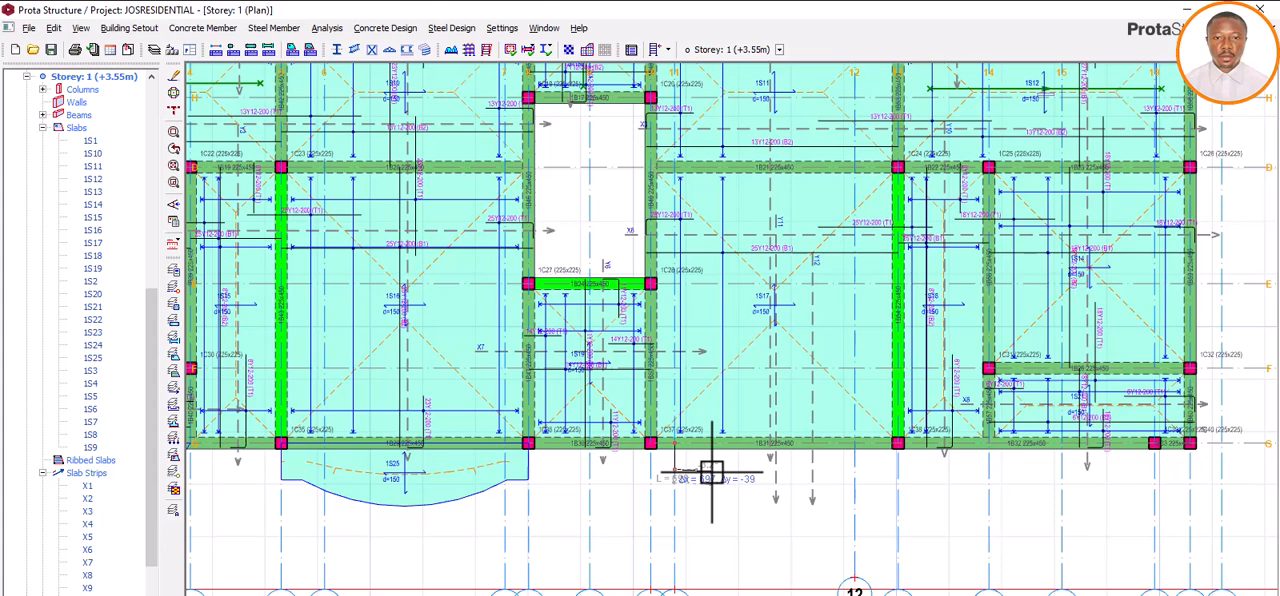
# Step: Continue the edge at axis 11 with 500 mm parallel to axis G toward axis 12 and 500 mm outward, and end the chain
pyautogui.press('Tab')
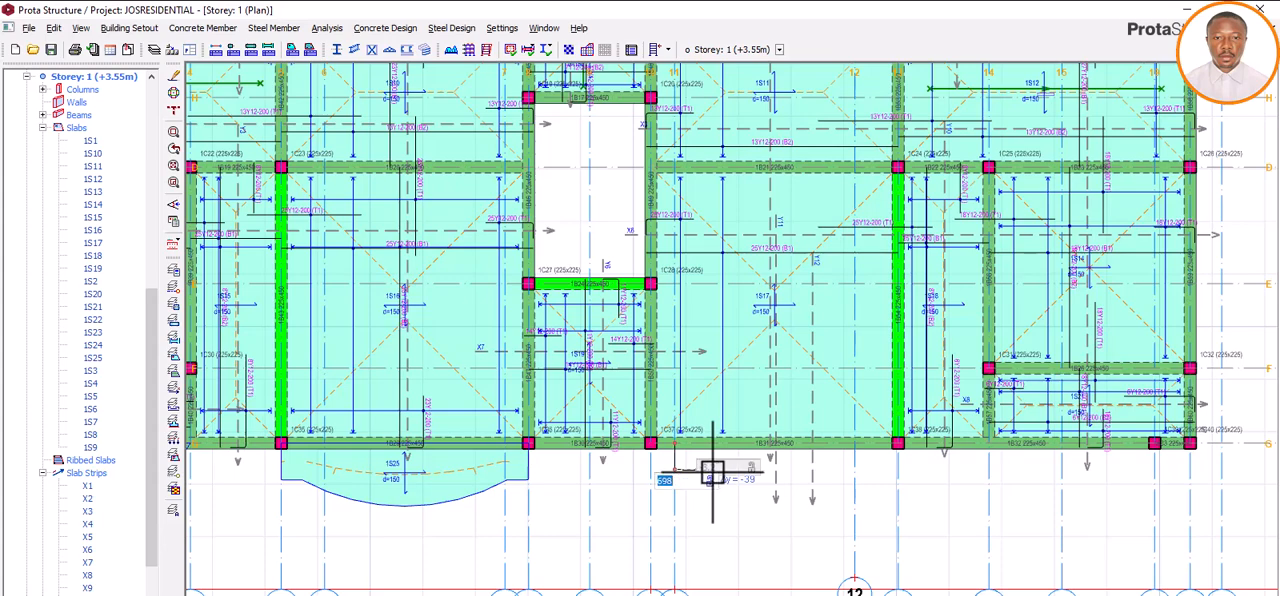
pyautogui.write('500')
pyautogui.press('Return')
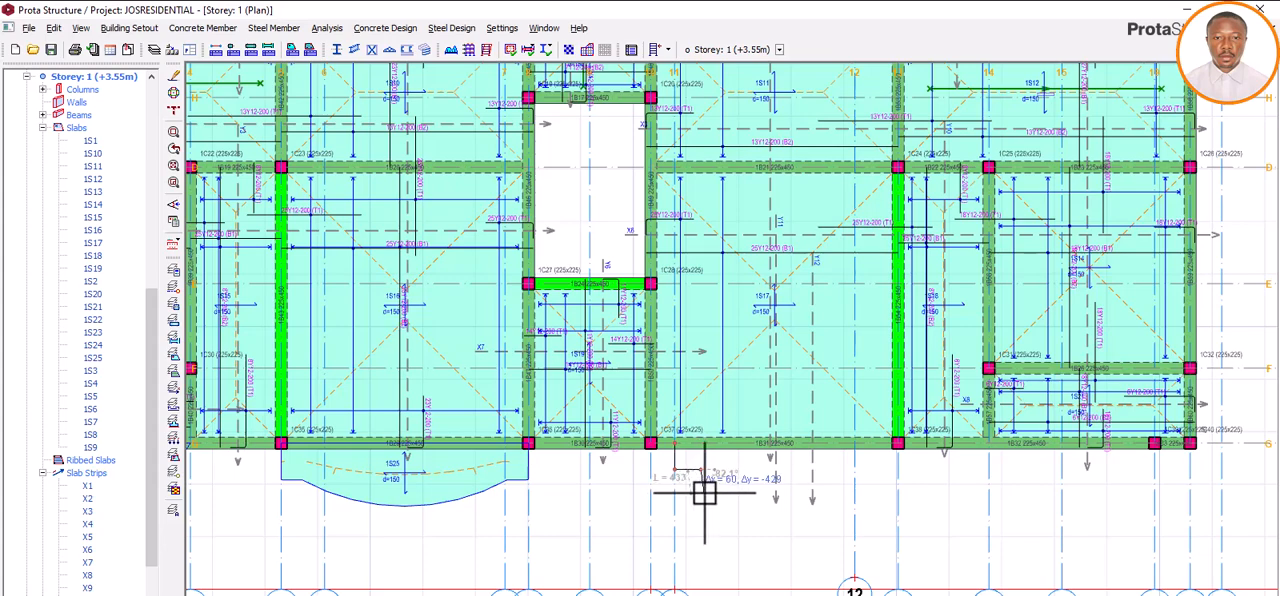
pyautogui.press('Tab')
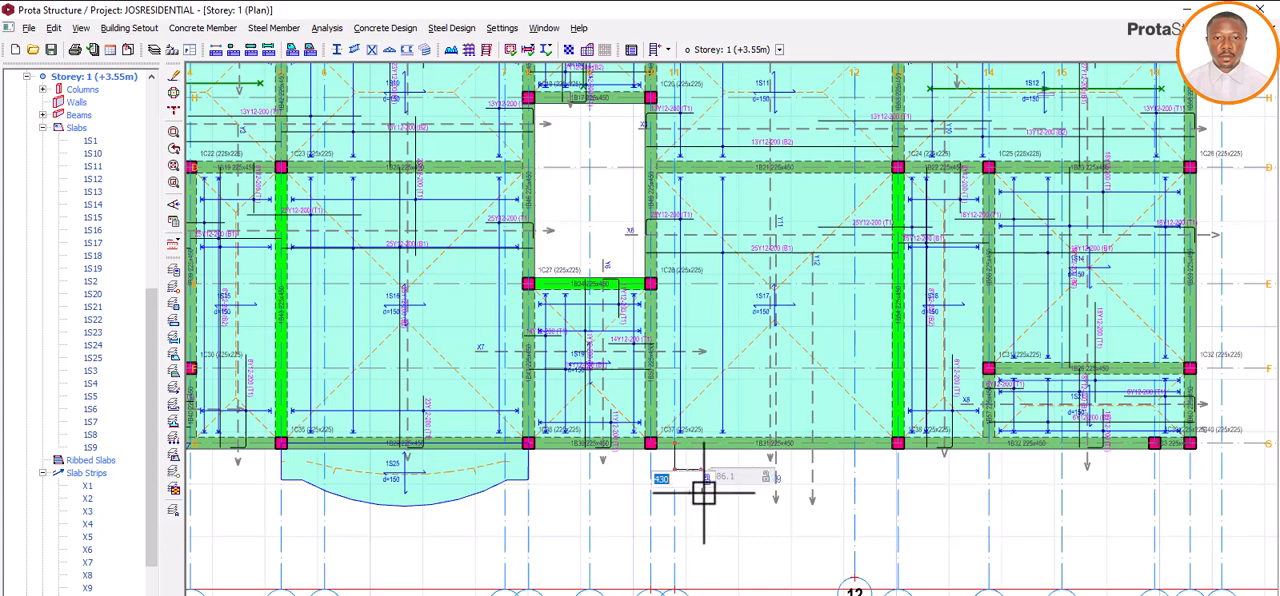
pyautogui.write('500')
pyautogui.press('Tab')
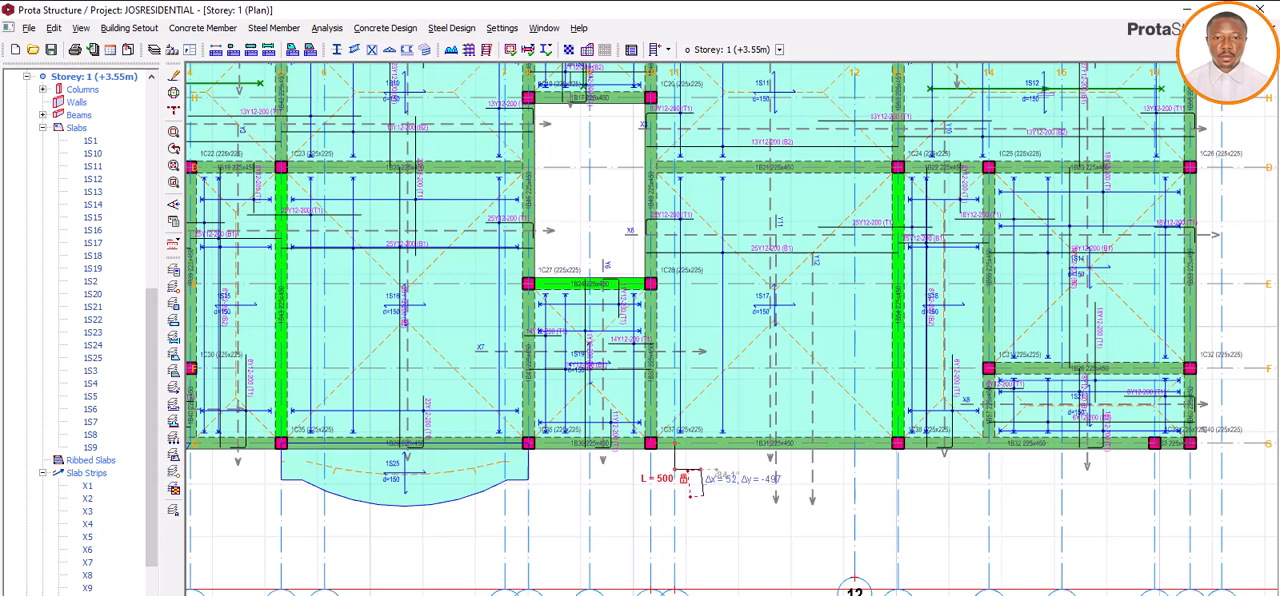
pyautogui.click(701, 498)
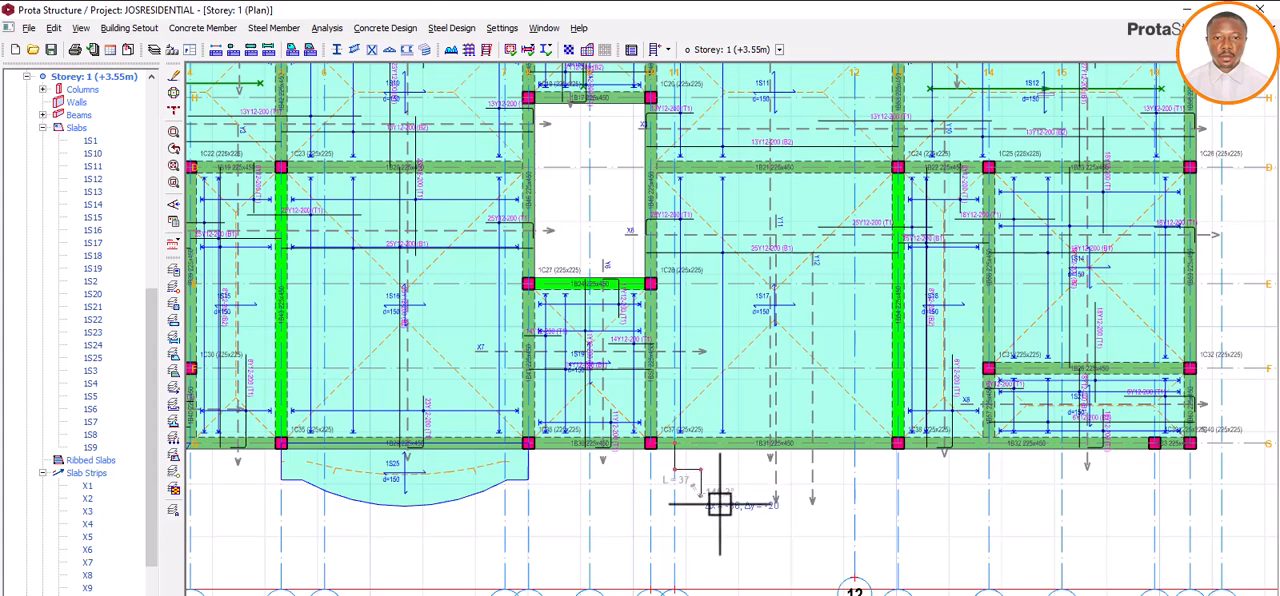
pyautogui.rightClick(733, 504)
pyautogui.click(760, 511)
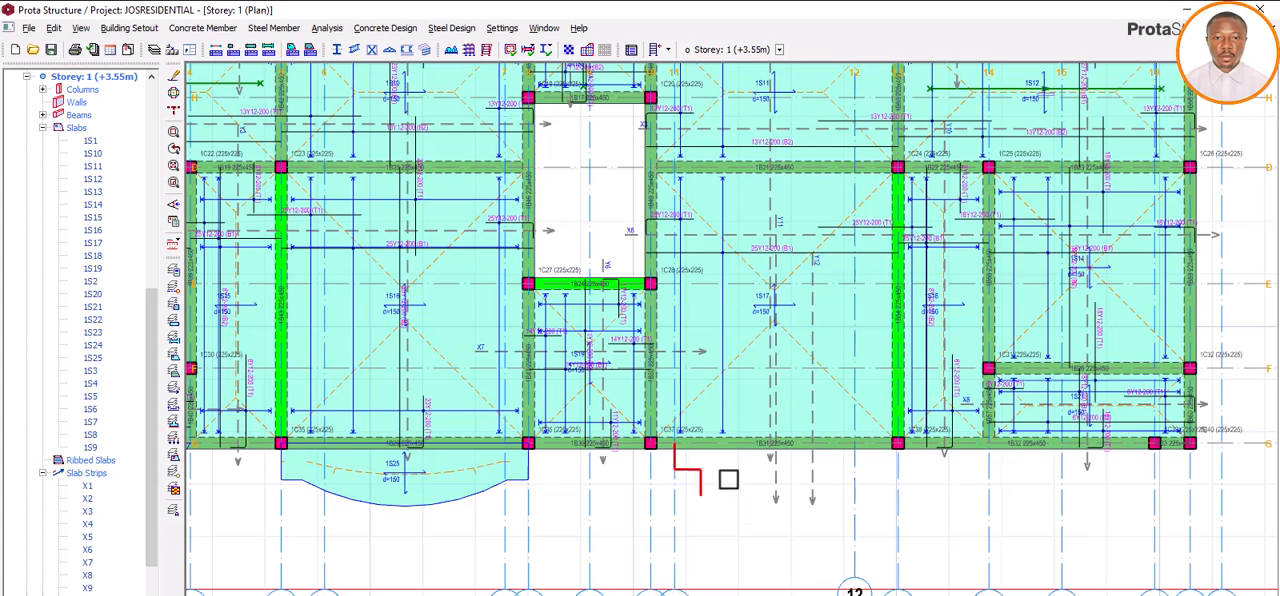
# Step: Draw a 500 mm straight slab edge outward from the column at axes 13 and G
pyautogui.click(202, 28)
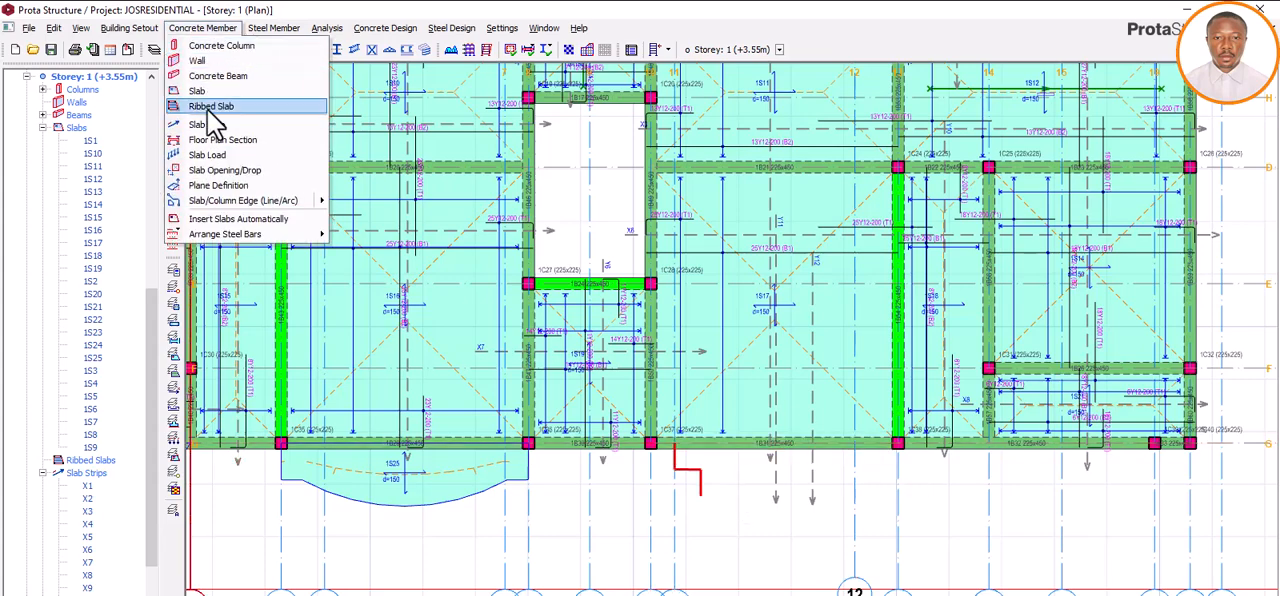
pyautogui.moveTo(230, 205)
pyautogui.click(370, 203)
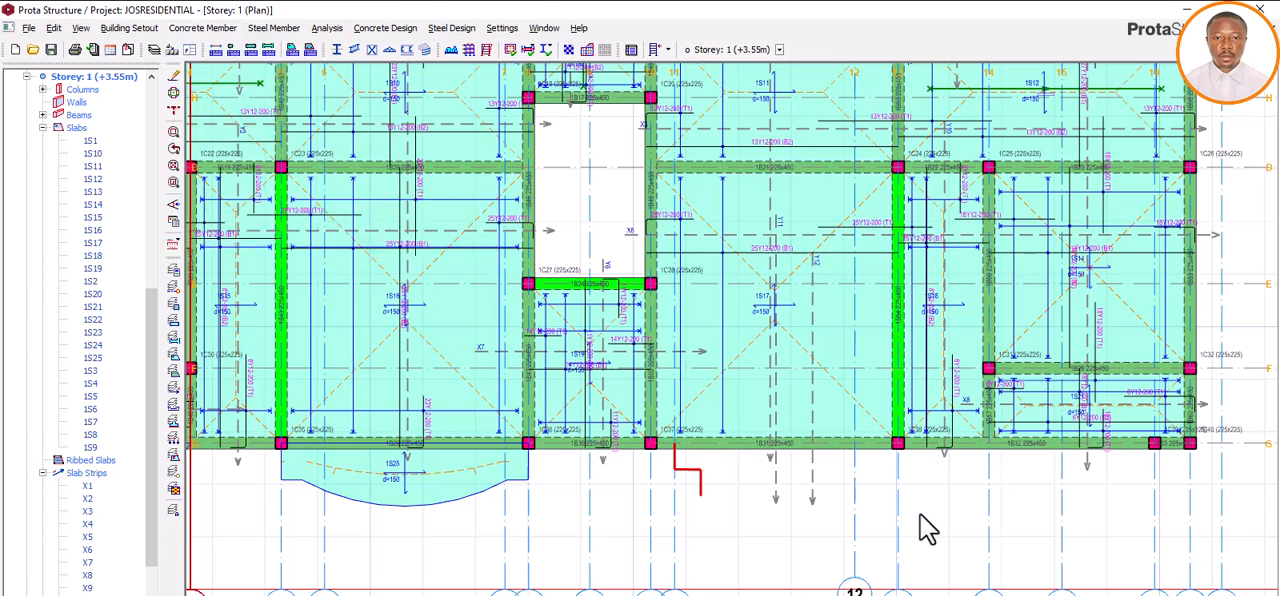
pyautogui.click(895, 443)
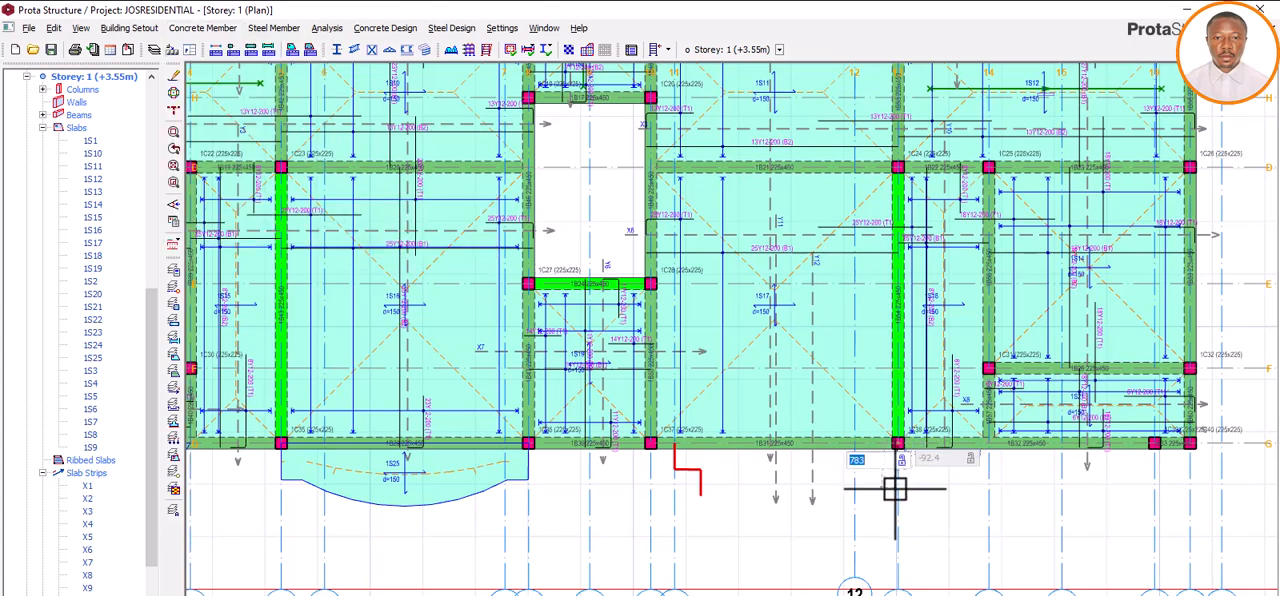
pyautogui.write('500')
pyautogui.press('Return')
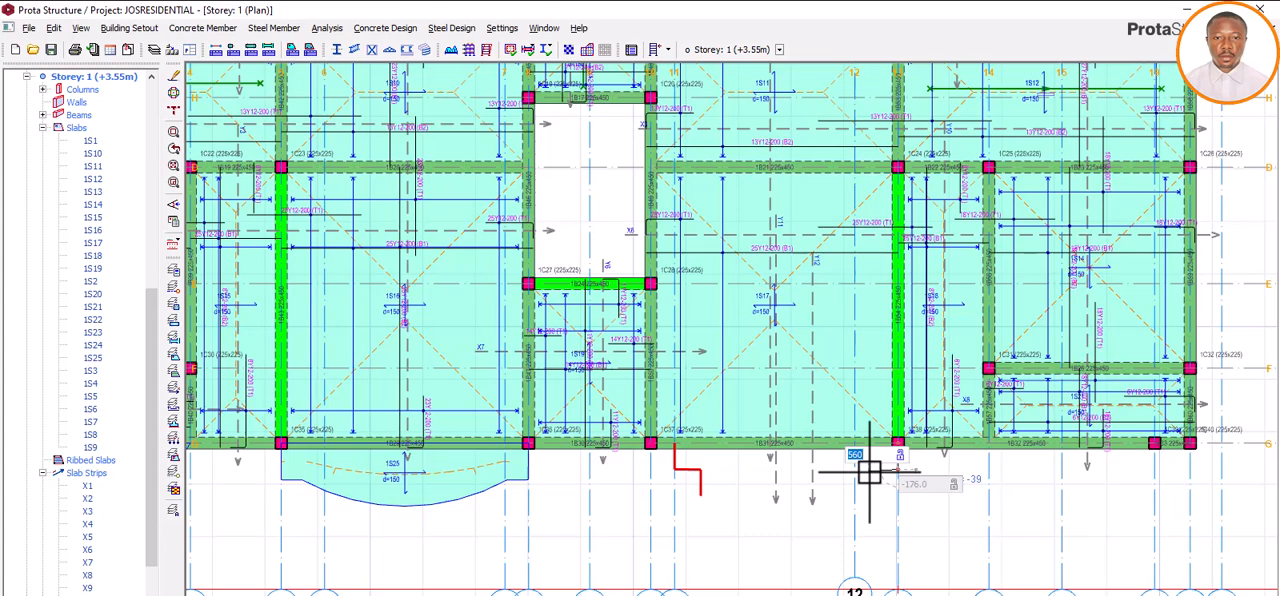
# Step: Continue the edge at axis 13 with 500 mm parallel to axis G toward axis 12 and 500 mm outward, and end the chain
pyautogui.write('500')
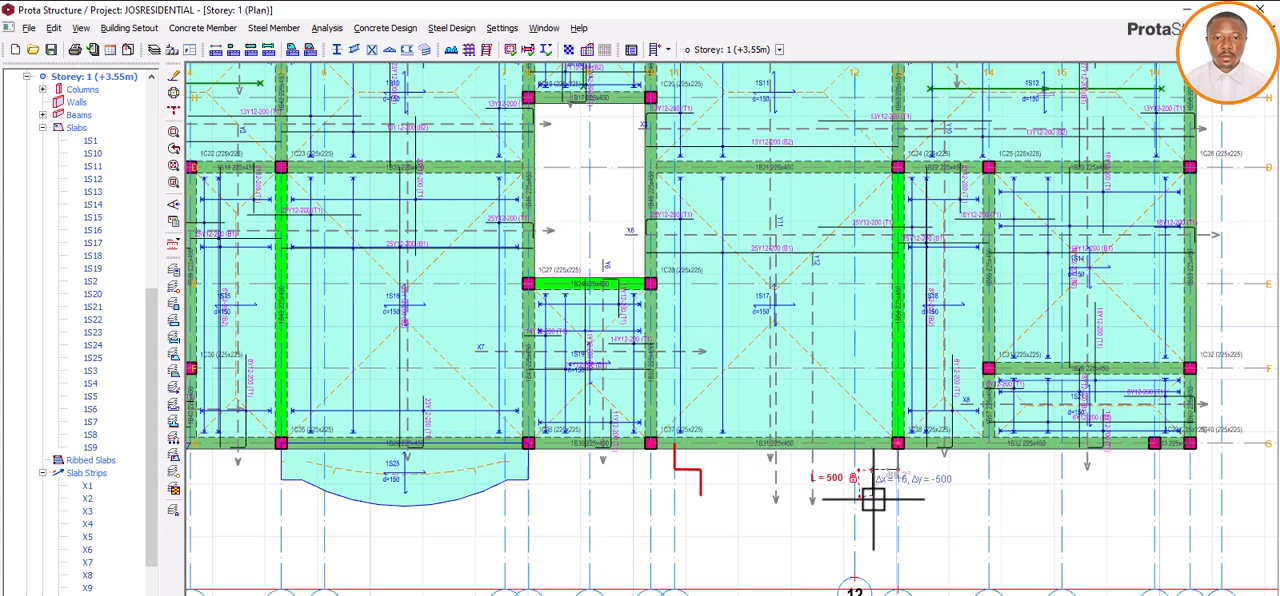
pyautogui.scroll(2, 870, 500)
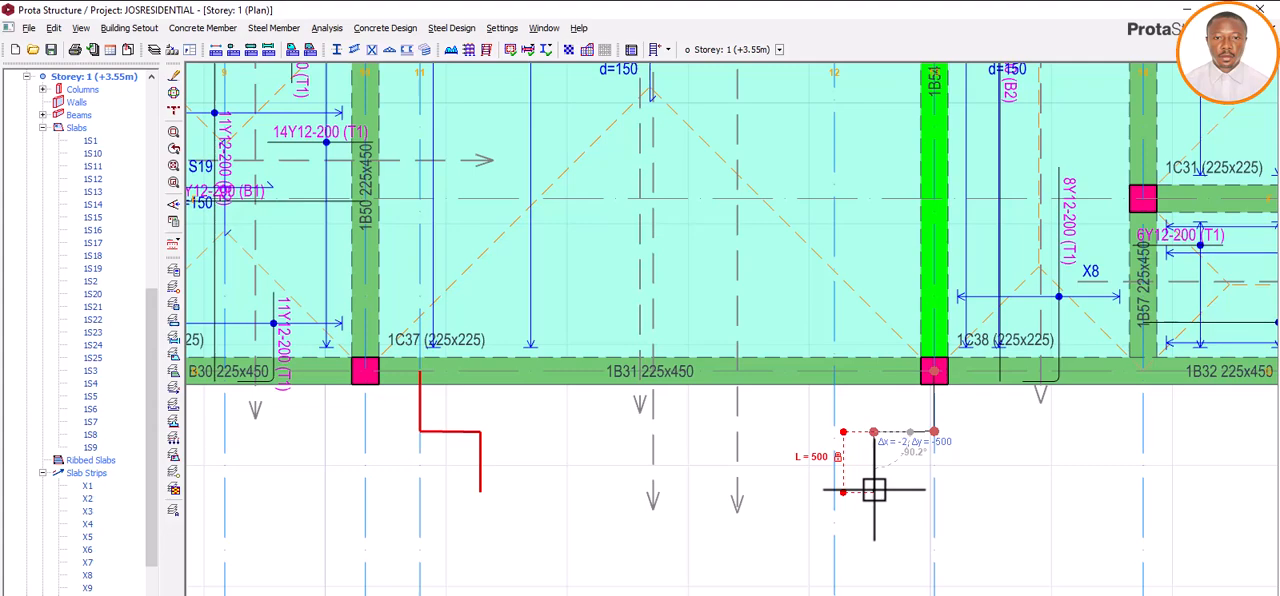
pyautogui.click(874, 490)
pyautogui.rightClick(844, 481)
pyautogui.click(868, 494)
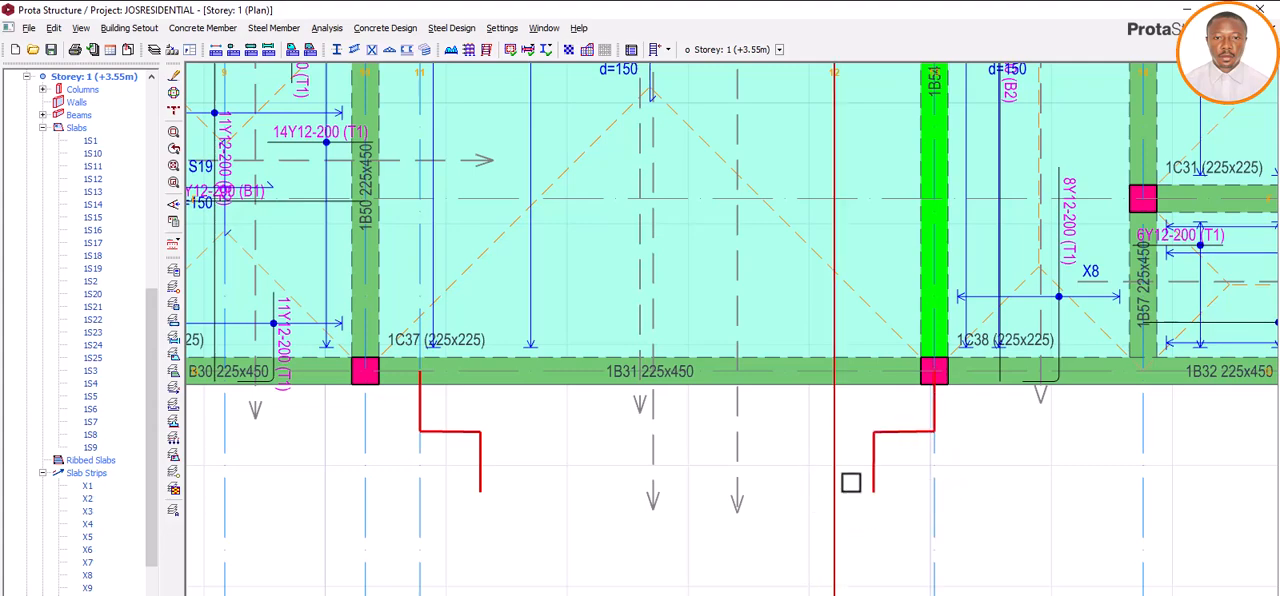
# Step: Try an arc slab edge between the free ends of the two stepped edges, bulging away from axis G with a rise of -400 mm
pyautogui.click(203, 28)
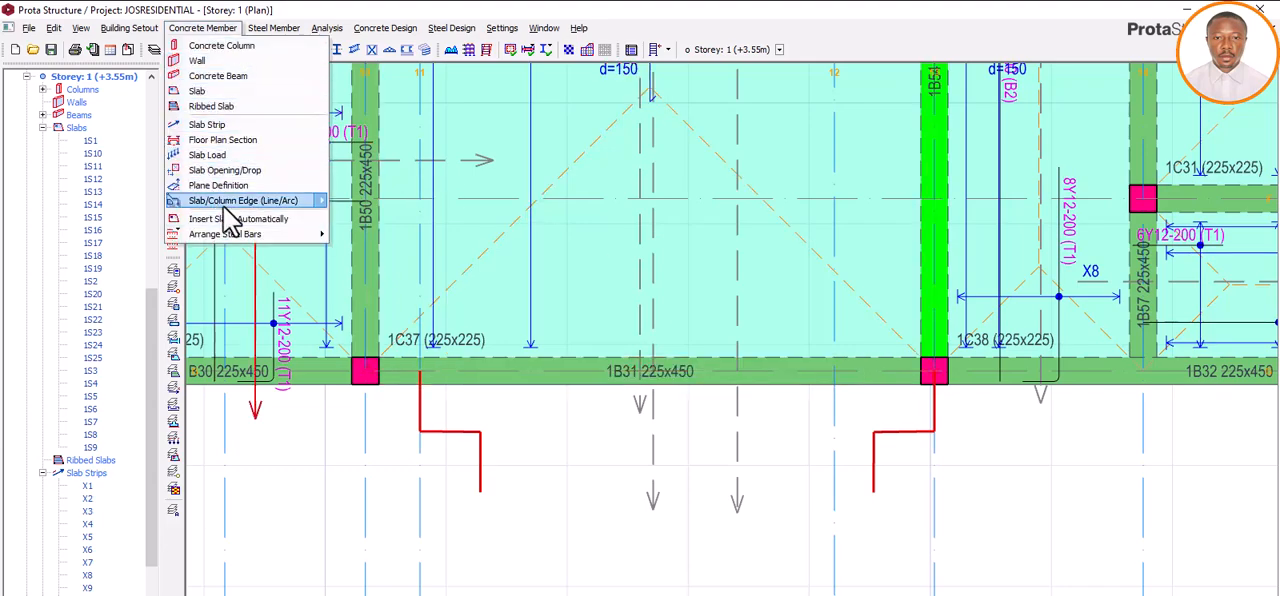
pyautogui.moveTo(228, 203)
pyautogui.click(366, 216)
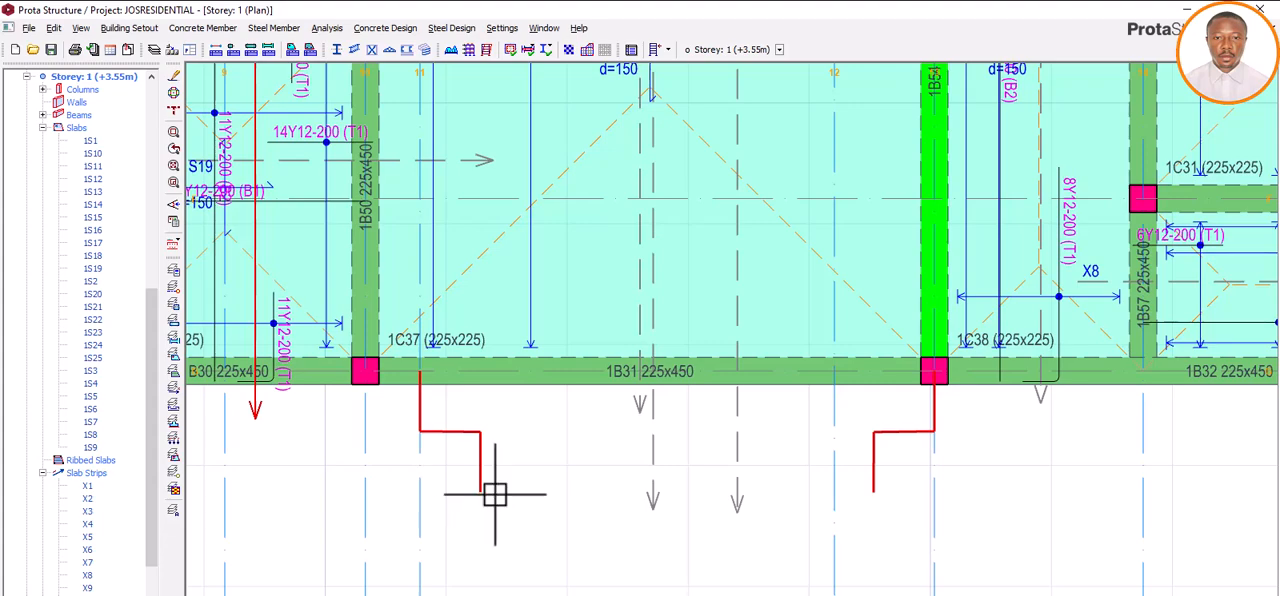
pyautogui.click(481, 492)
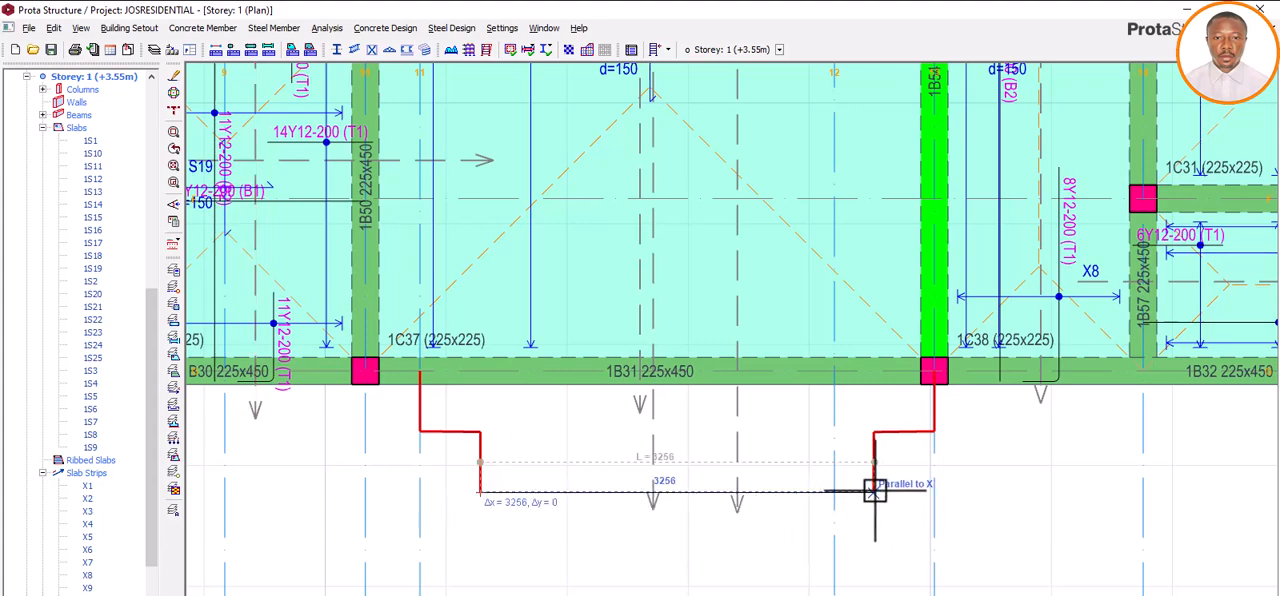
pyautogui.scroll(3, 876, 490)
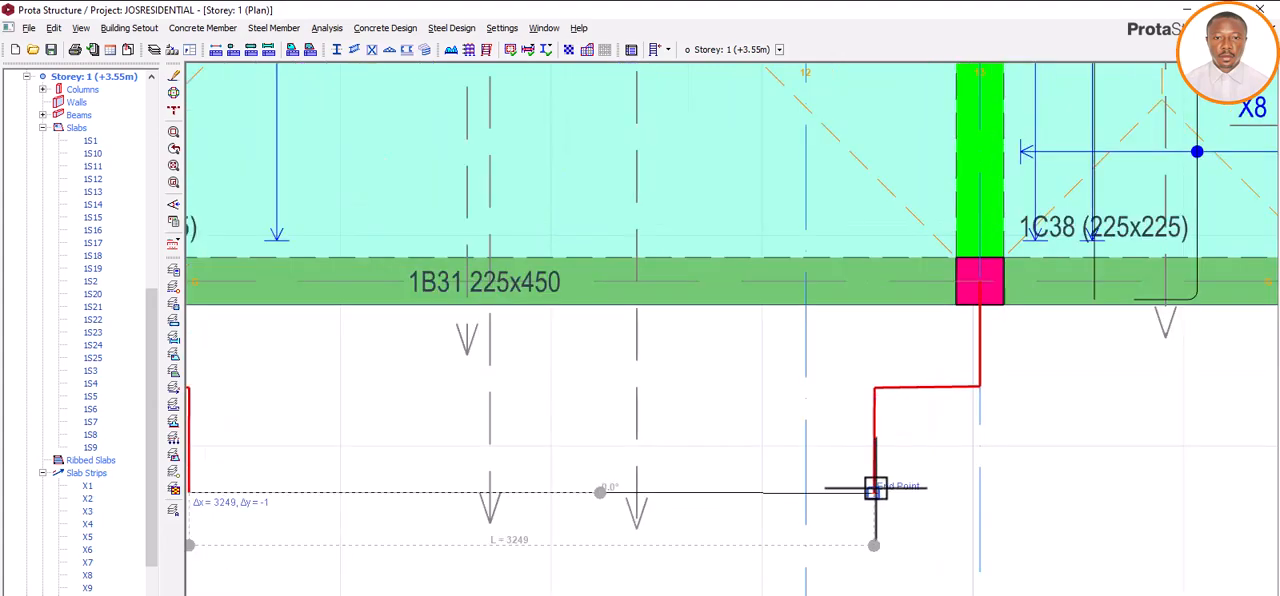
pyautogui.click(875, 492)
pyautogui.scroll(-3, 749, 457)
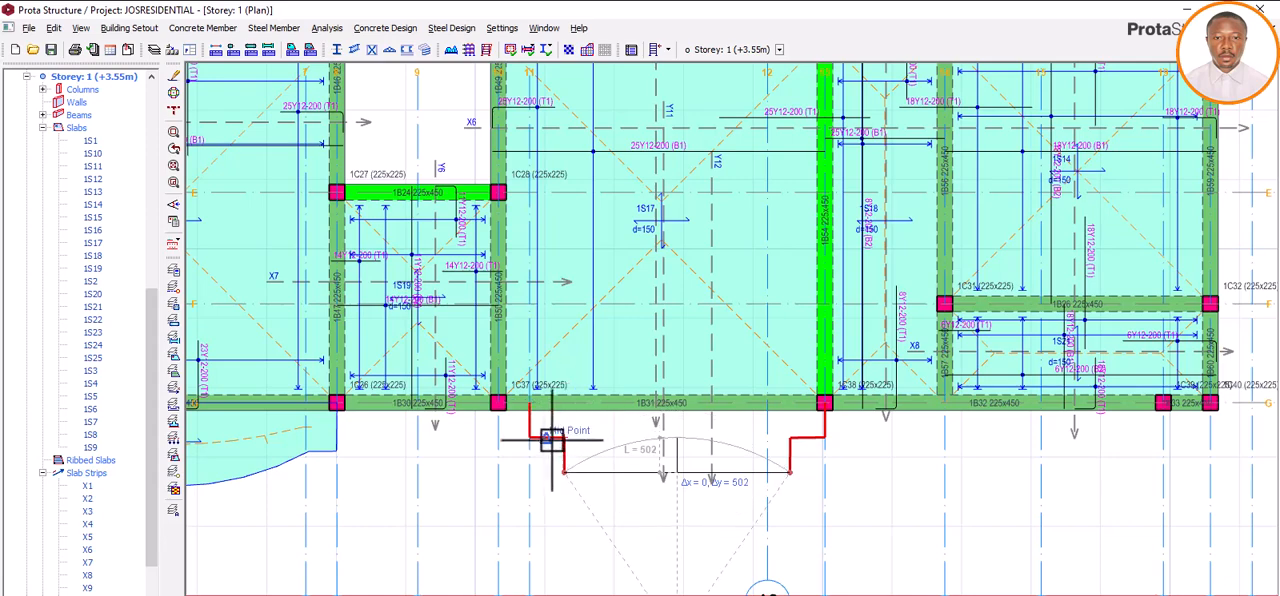
pyautogui.click(566, 470)
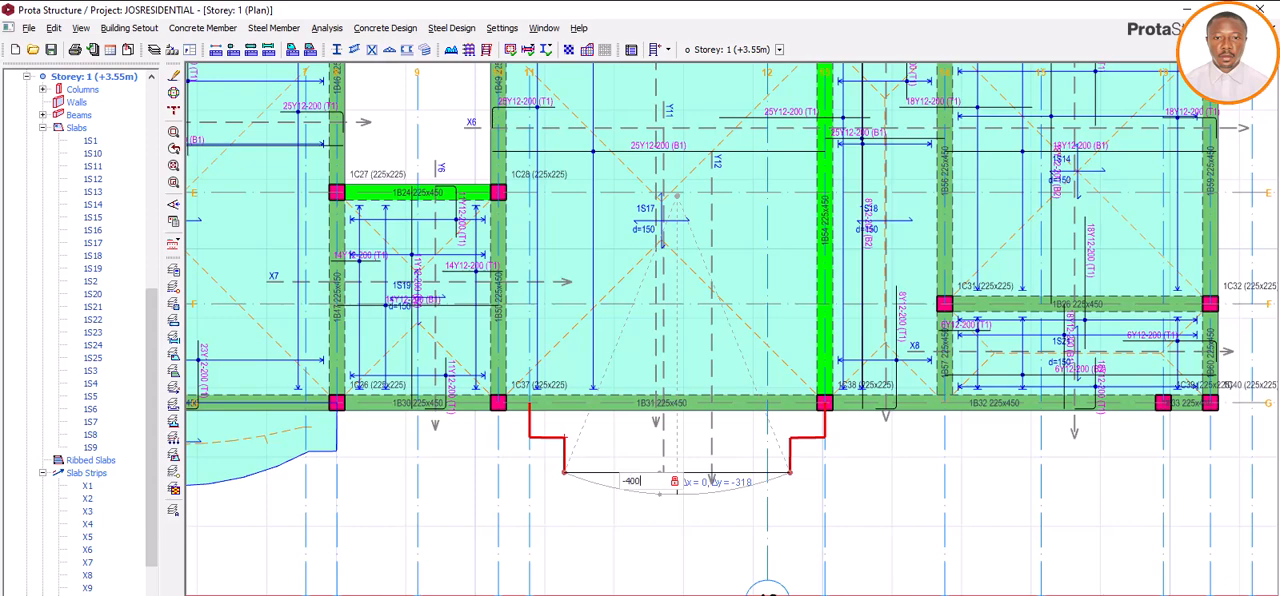
pyautogui.click(689, 498)
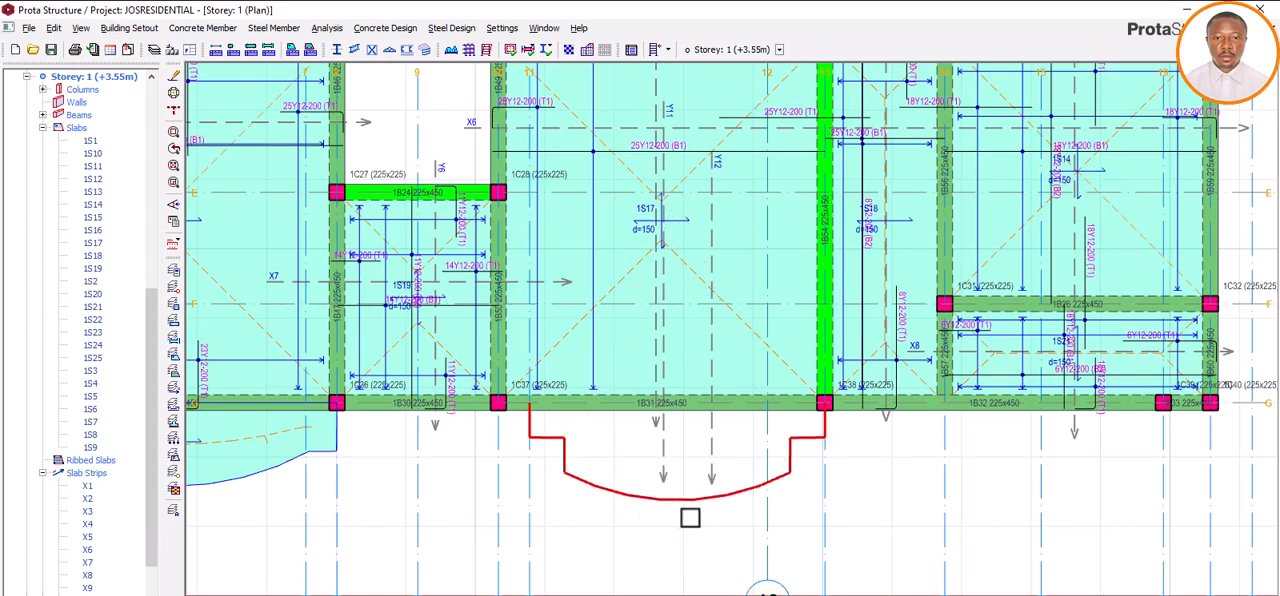
pyautogui.rightClick(690, 517)
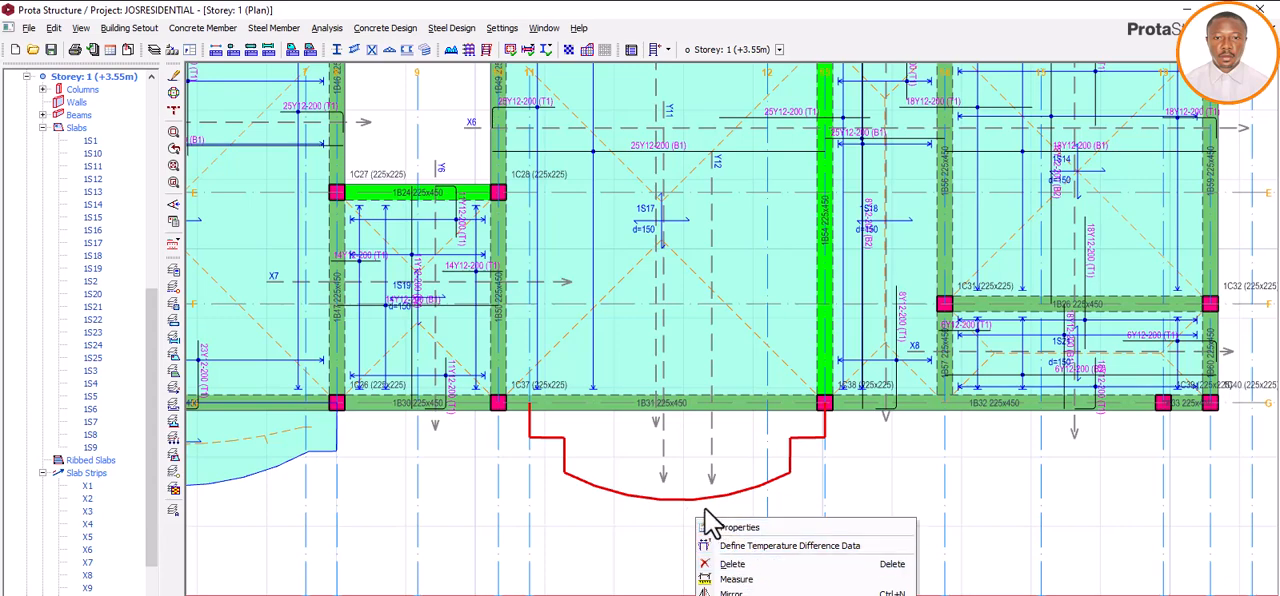
pyautogui.click(639, 518)
pyautogui.click(640, 518)
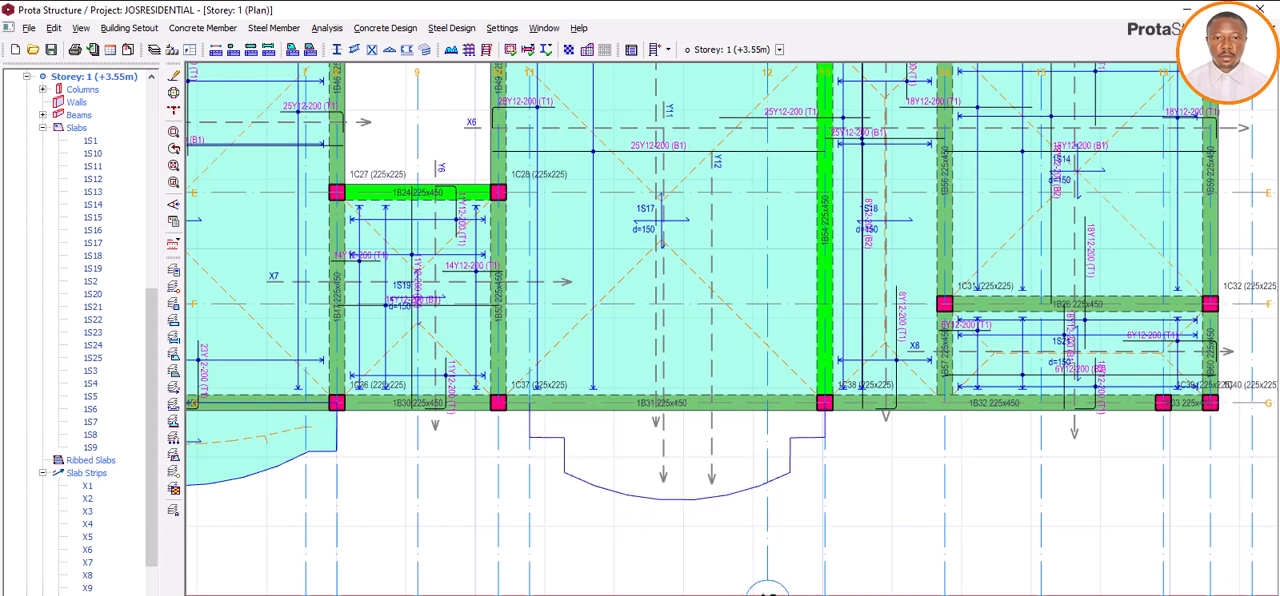
# Step: Delete the arc slab edge joining the two stepped edges between axes 11 and 13
pyautogui.scroll(1, 579, 548)
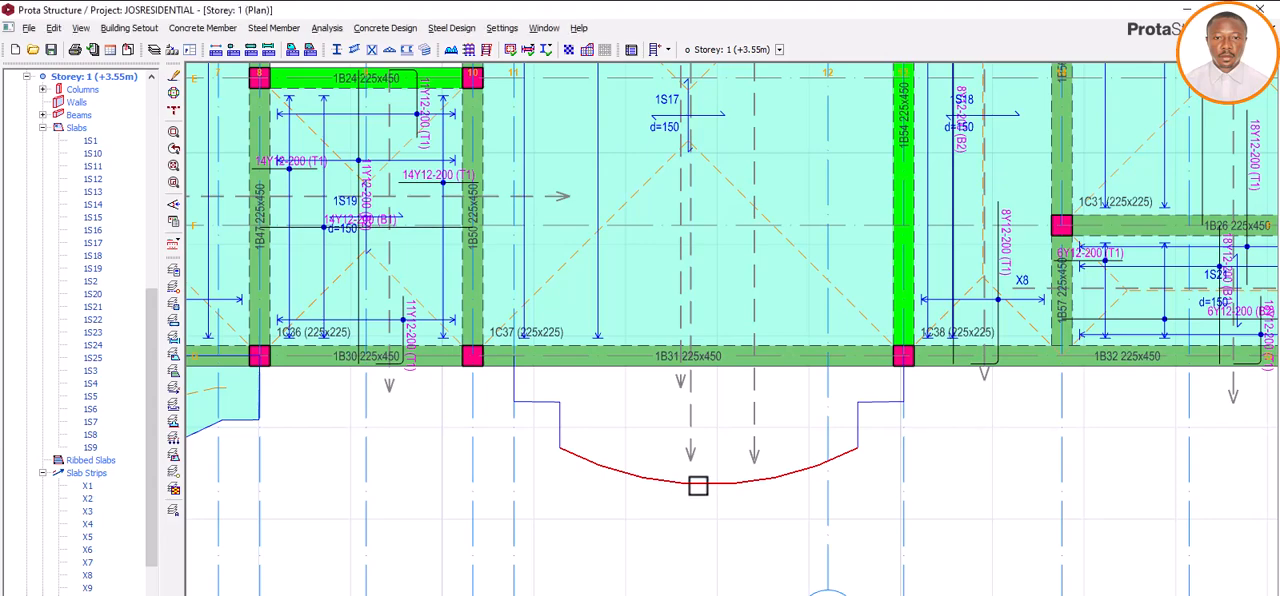
pyautogui.click(702, 487)
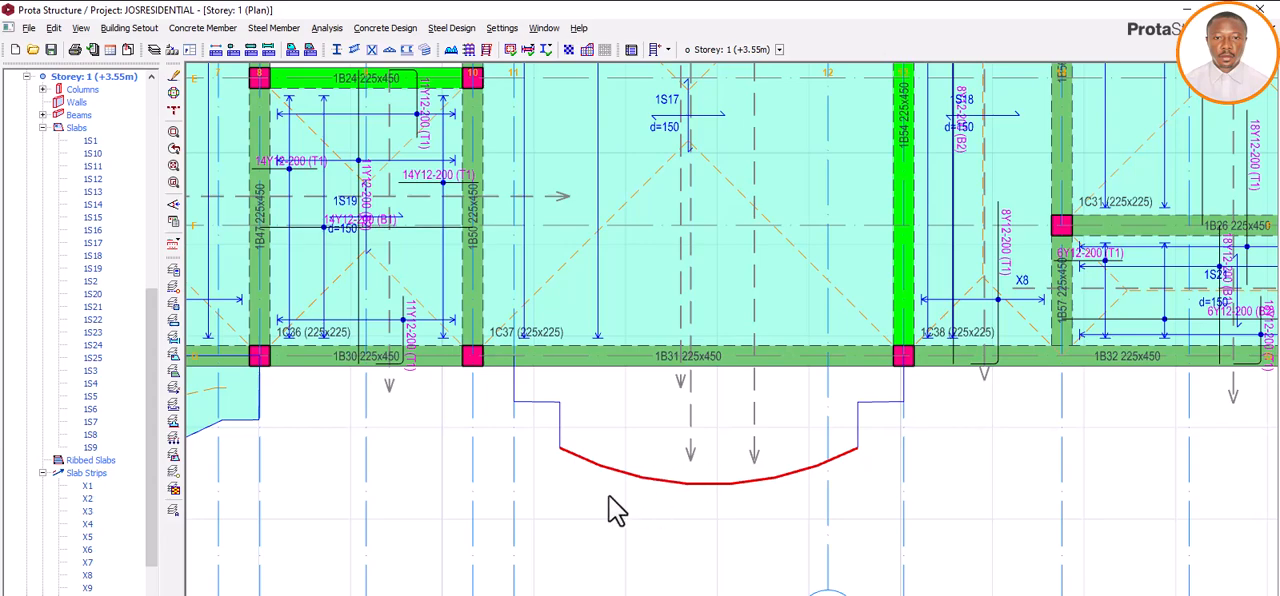
pyautogui.press('Delete')
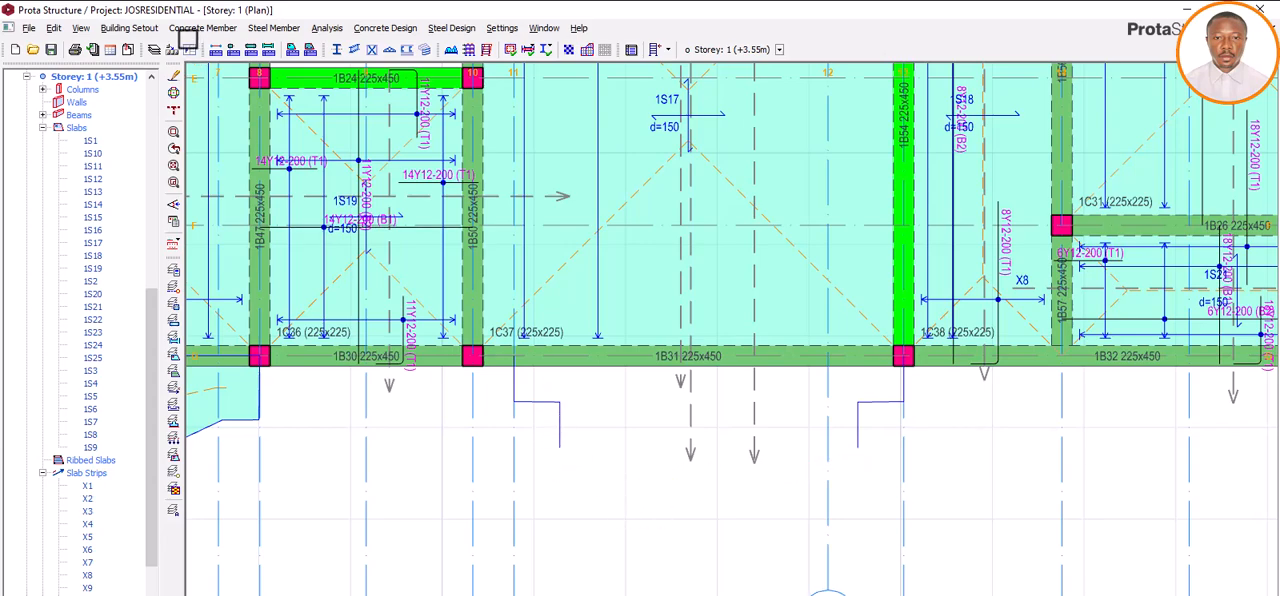
# Step: Draw a straight slab edge joining the free ends of the two stepped edges between axes 11 and 13, and finish the chain
pyautogui.click(202, 28)
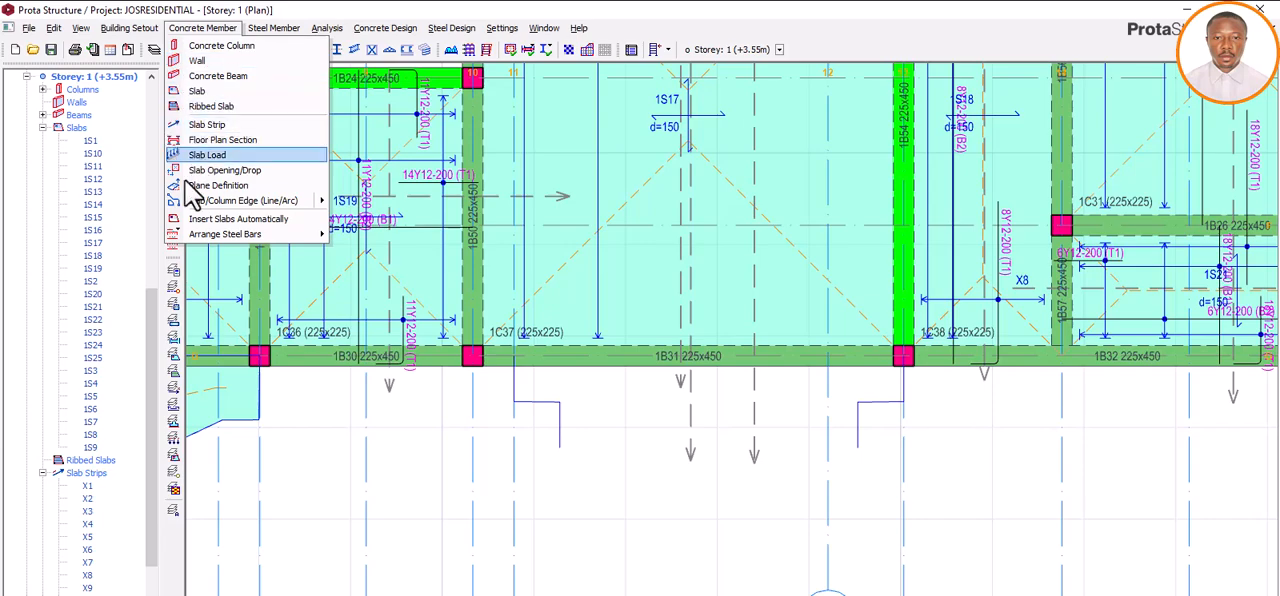
pyautogui.moveTo(206, 203)
pyautogui.click(362, 222)
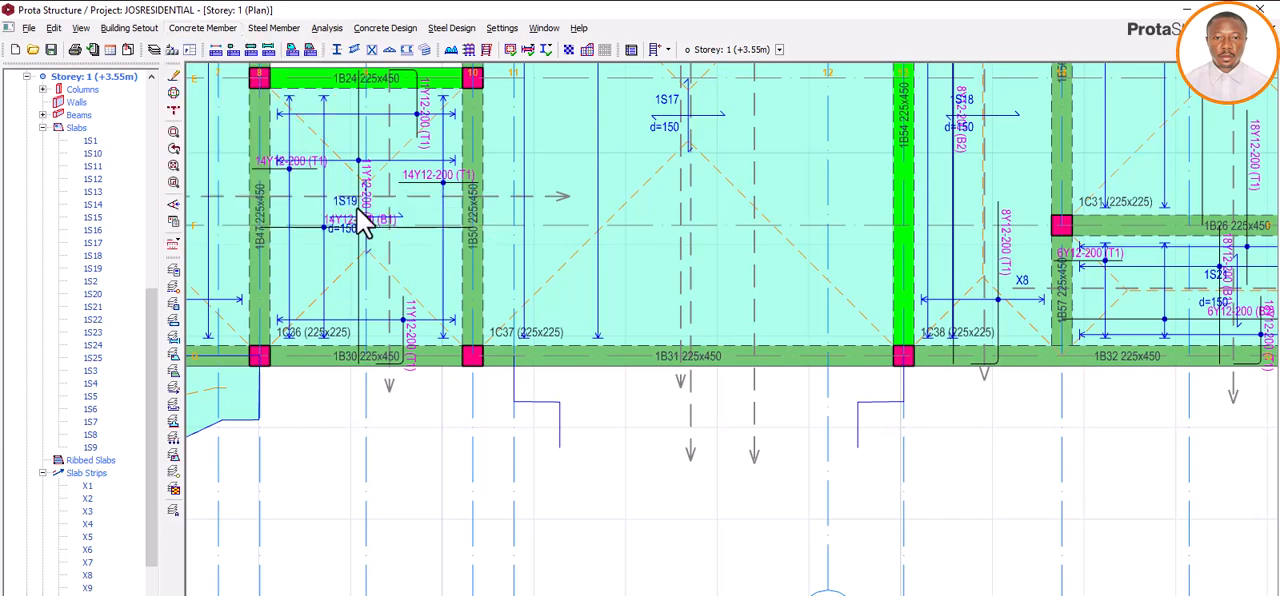
pyautogui.click(559, 449)
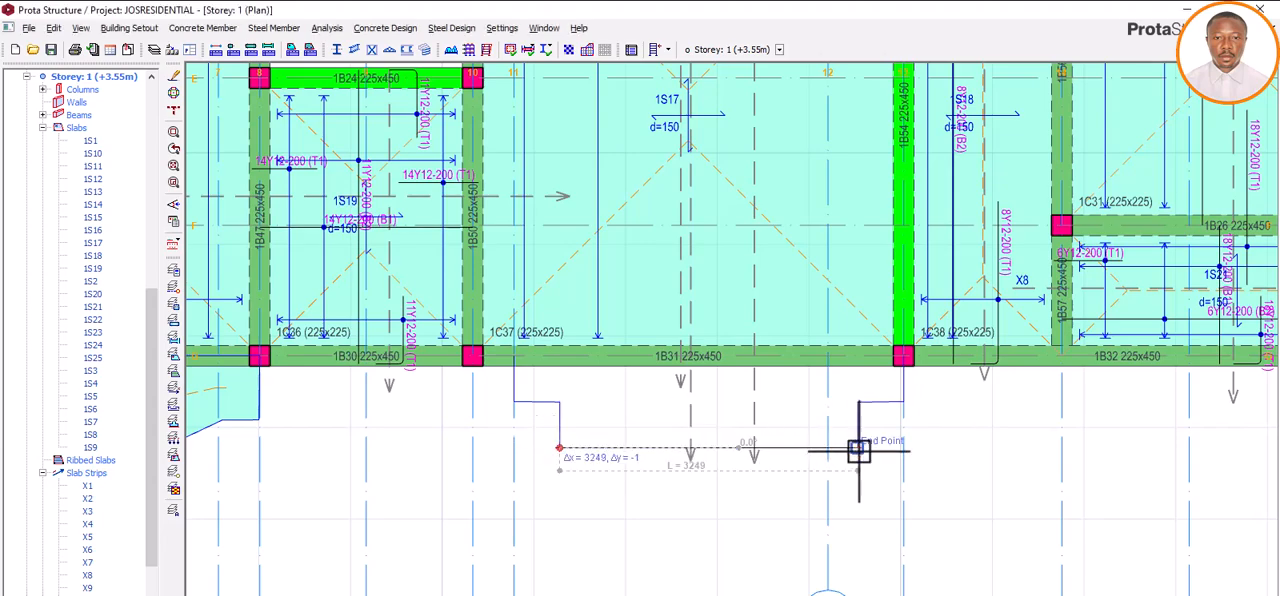
pyautogui.click(858, 450)
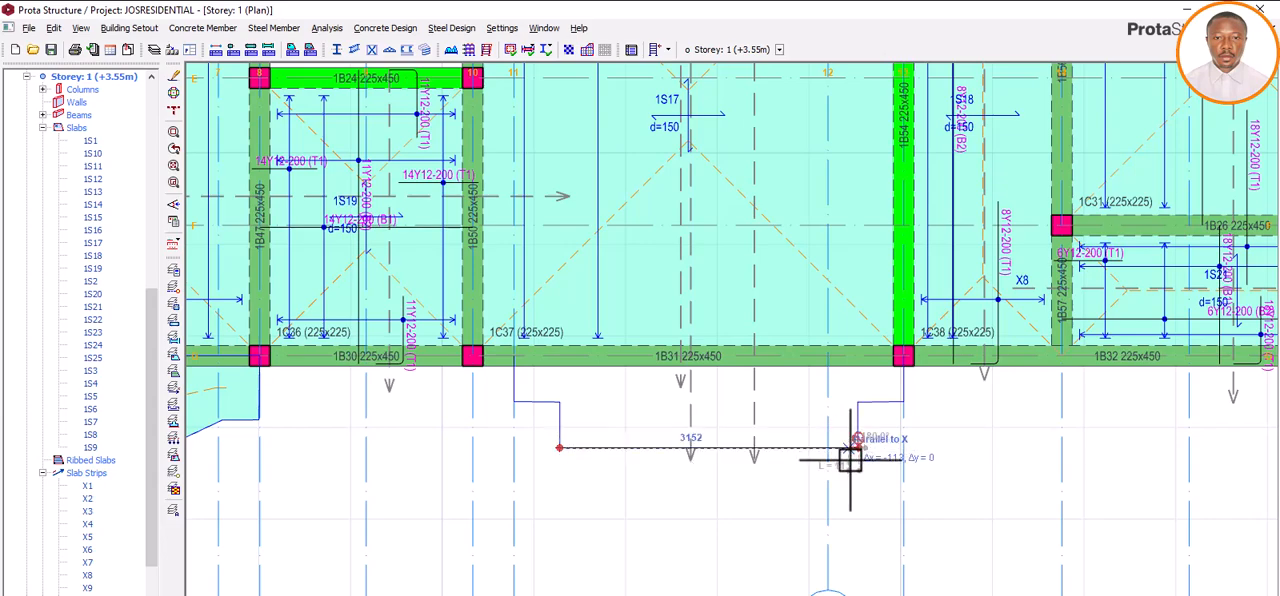
pyautogui.rightClick(850, 460)
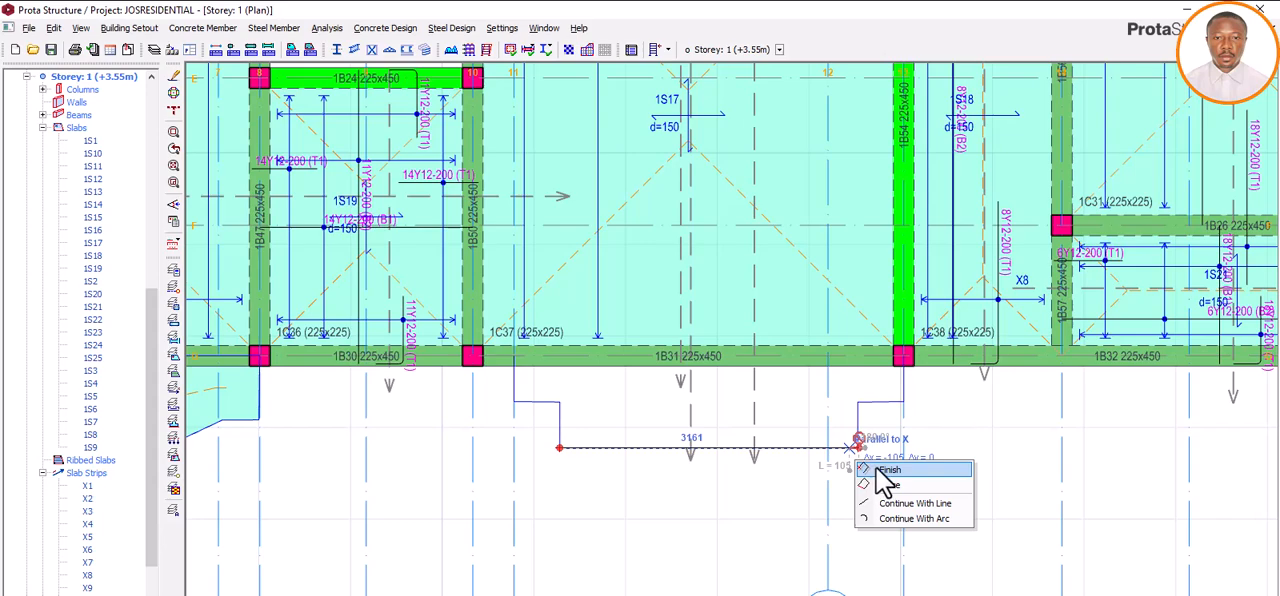
pyautogui.click(886, 470)
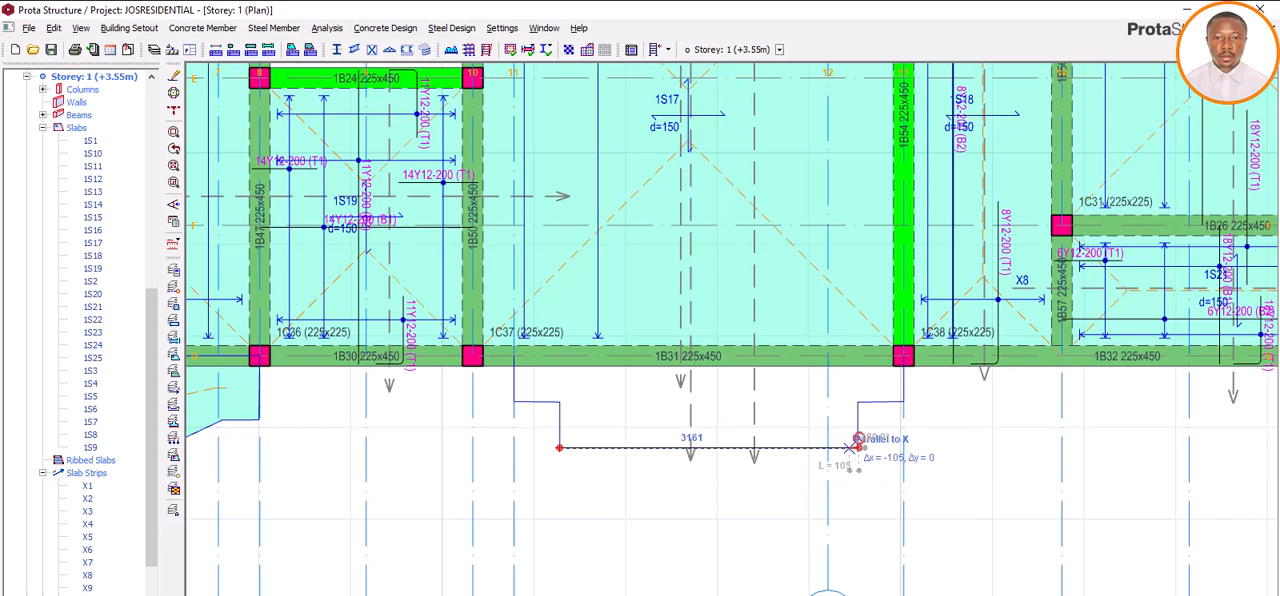
pyautogui.click(851, 447)
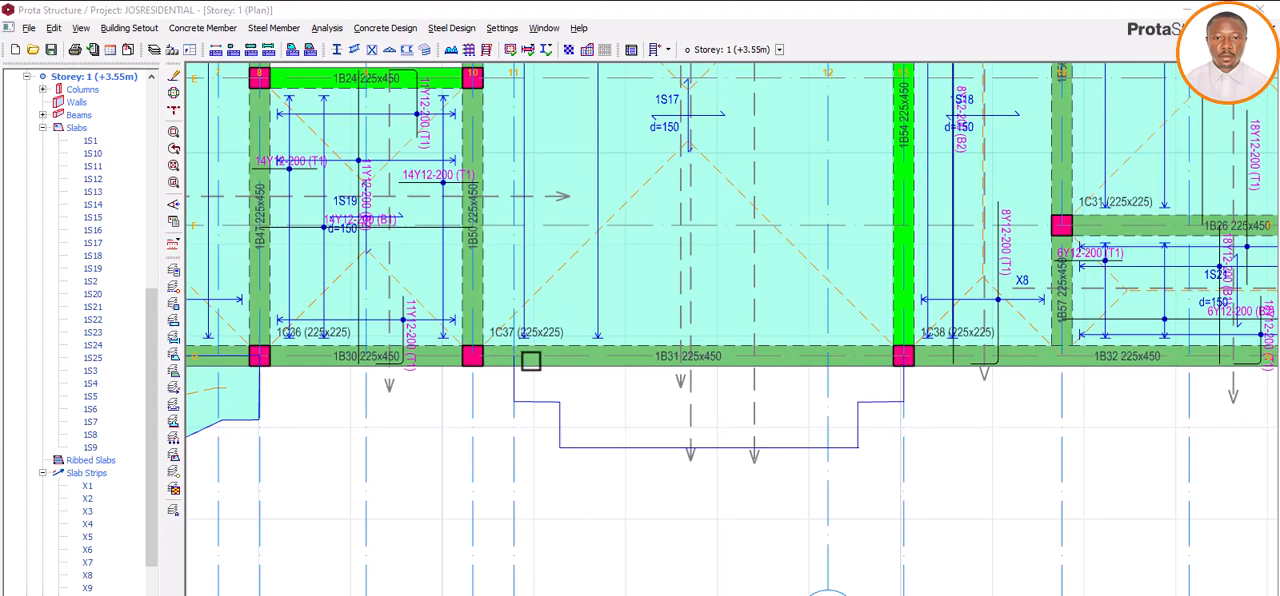
# Step: Draw a straight slab edge along axis G from axis 11 to the column at axis 13 to close the stepped balcony outline
pyautogui.click(208, 28)
pyautogui.moveTo(212, 198)
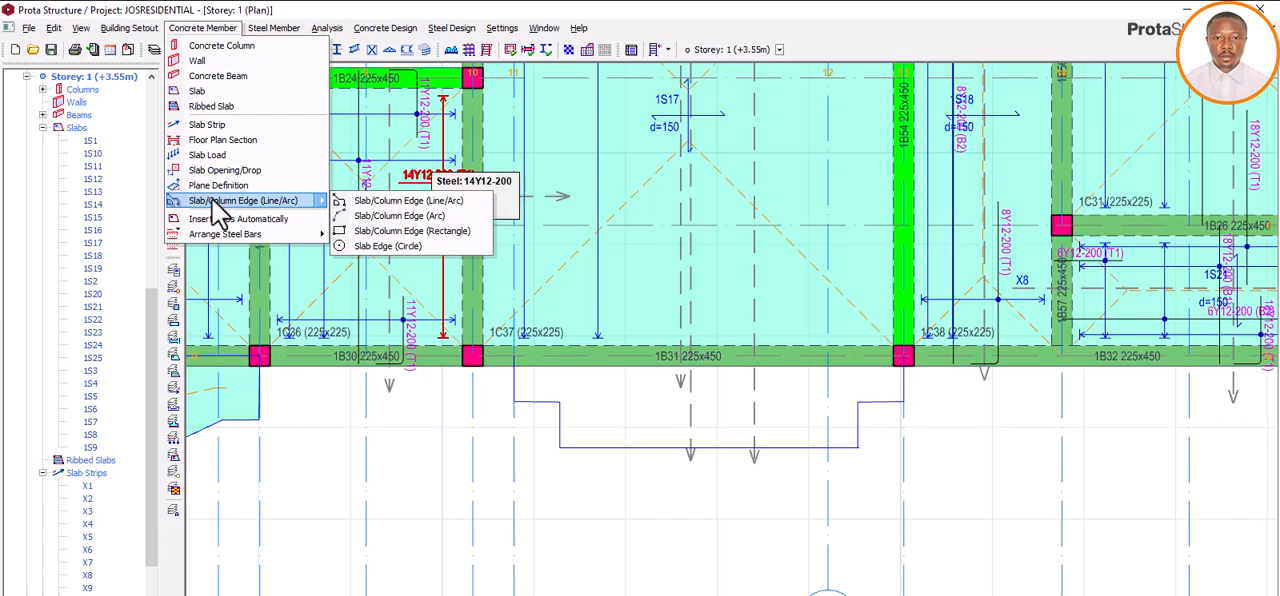
pyautogui.click(369, 202)
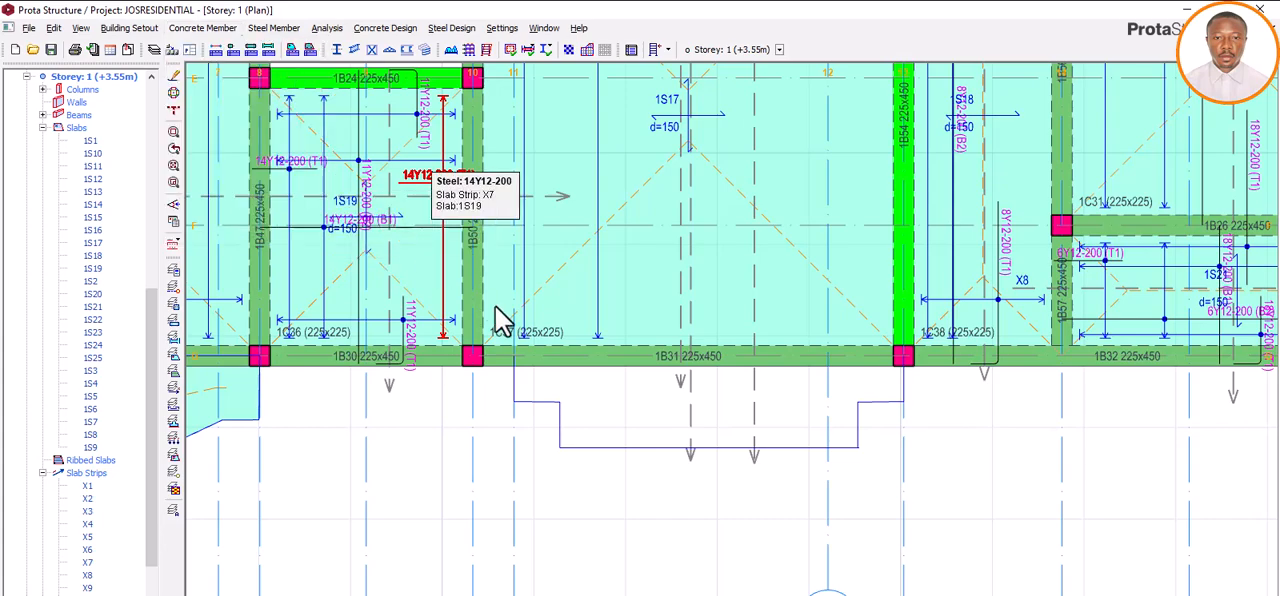
pyautogui.click(514, 355)
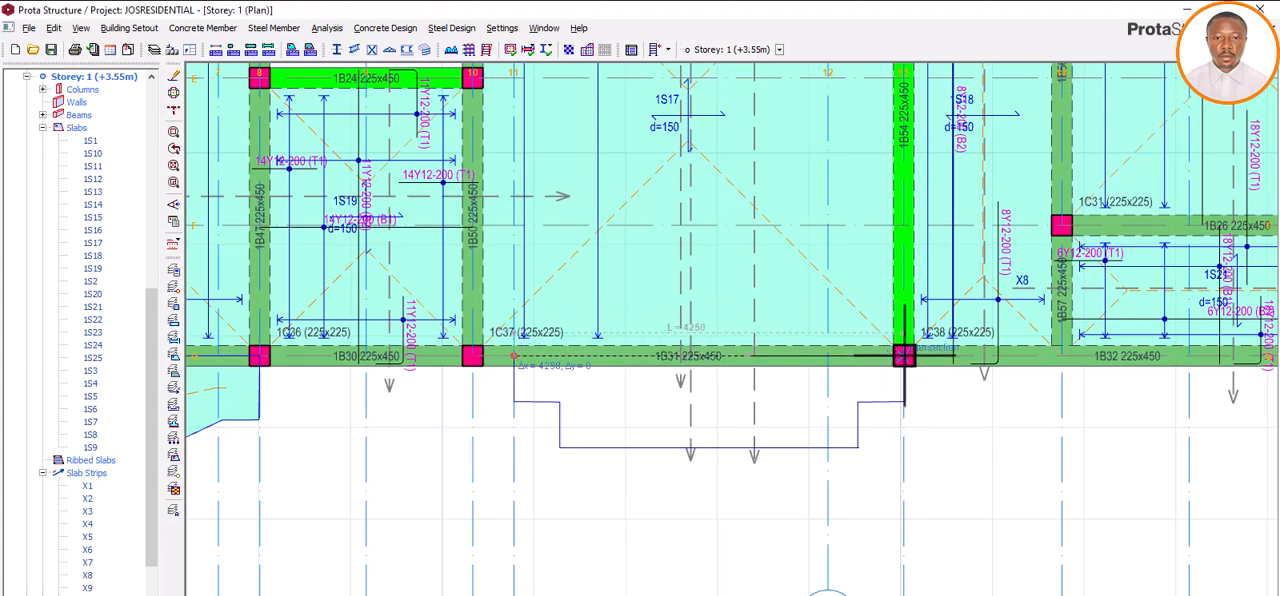
pyautogui.click(903, 355)
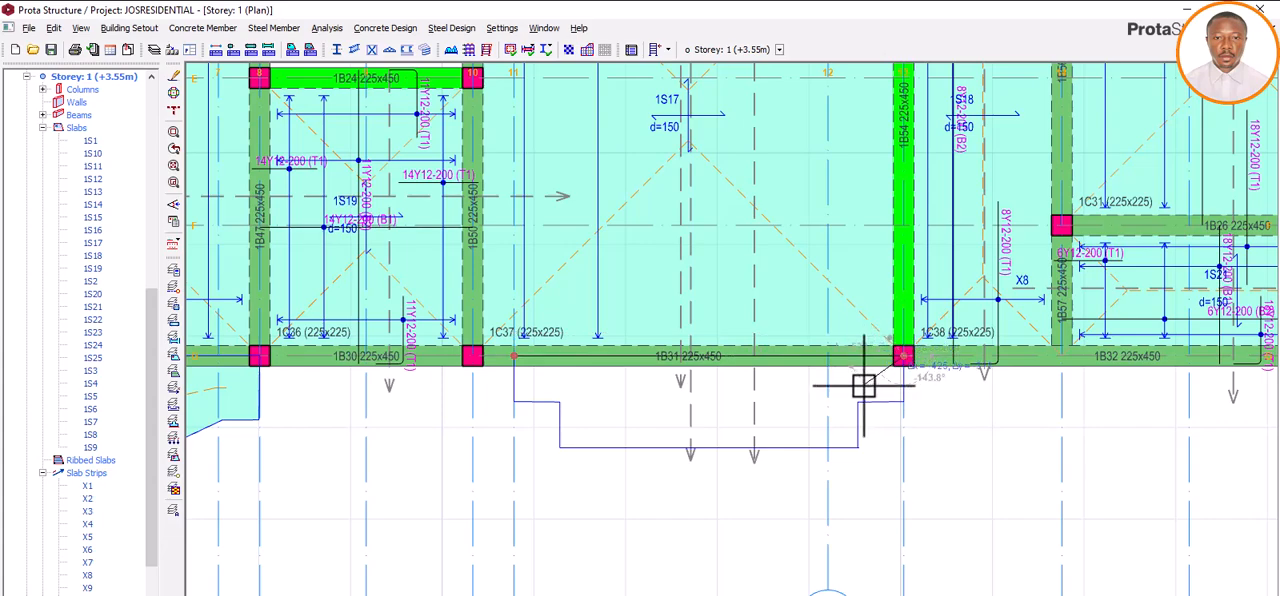
pyautogui.rightClick(863, 385)
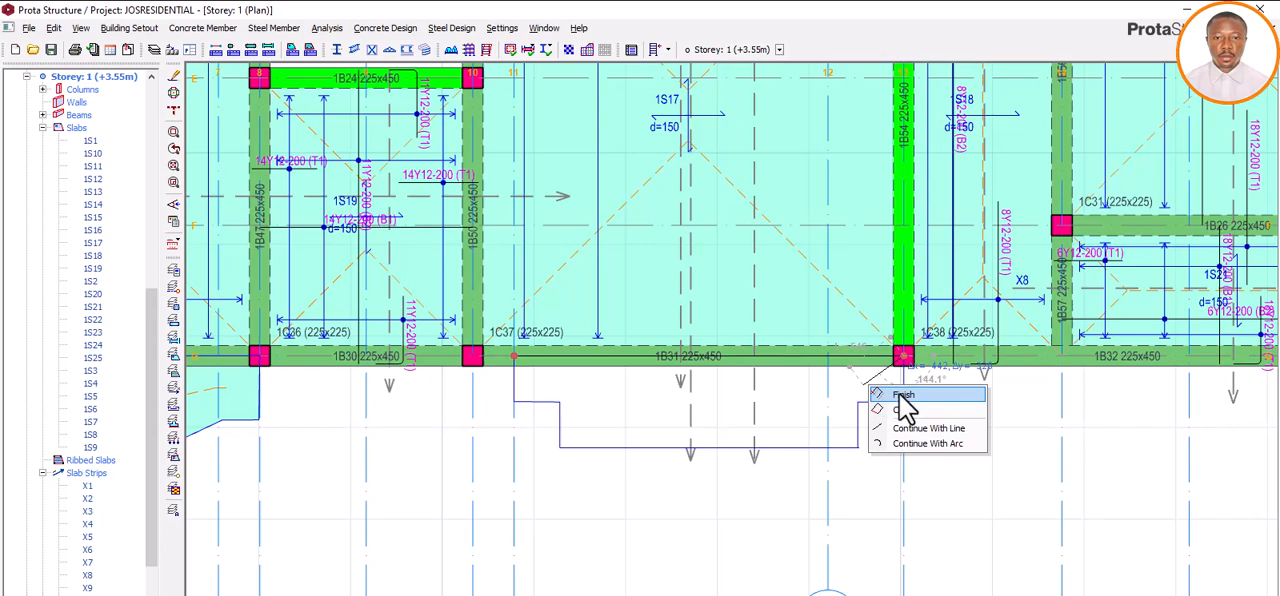
pyautogui.click(900, 402)
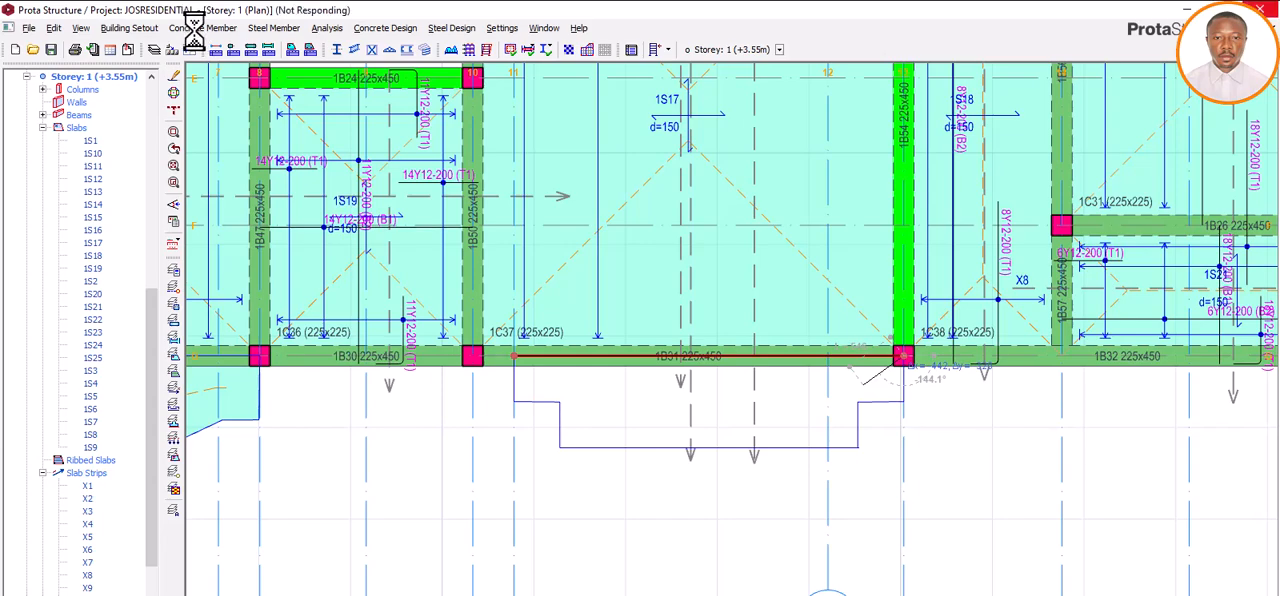
# Step: Insert a 150 mm thick slab inside the closed stepped balcony outline between axes 11 and 13
pyautogui.click(206, 31)
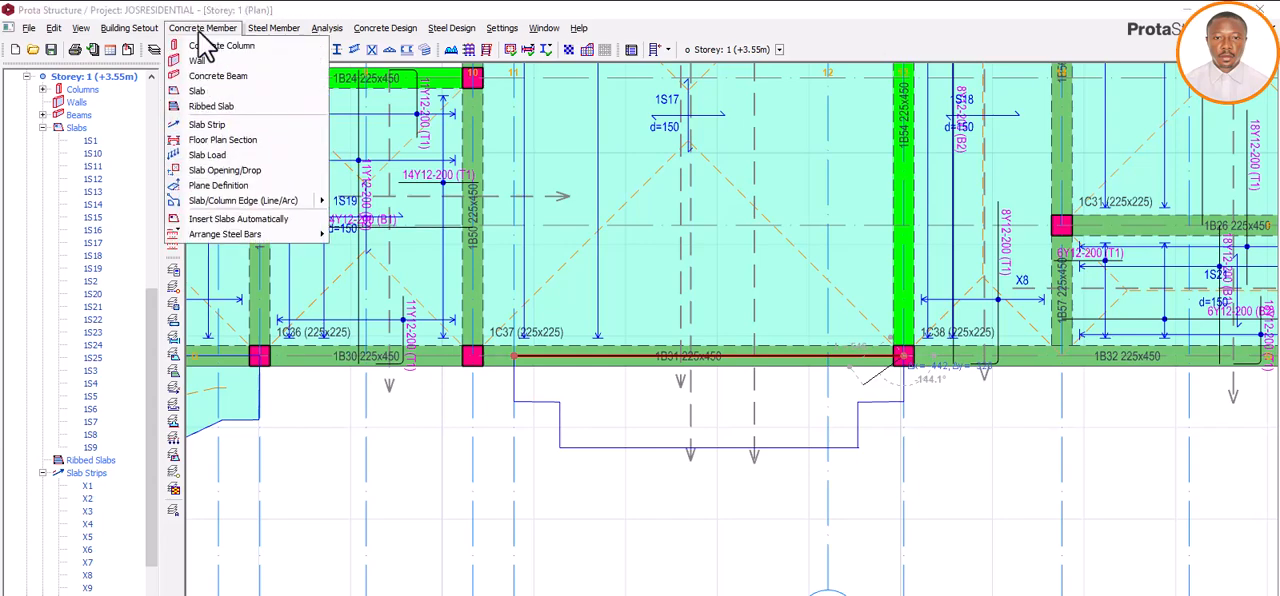
pyautogui.click(198, 94)
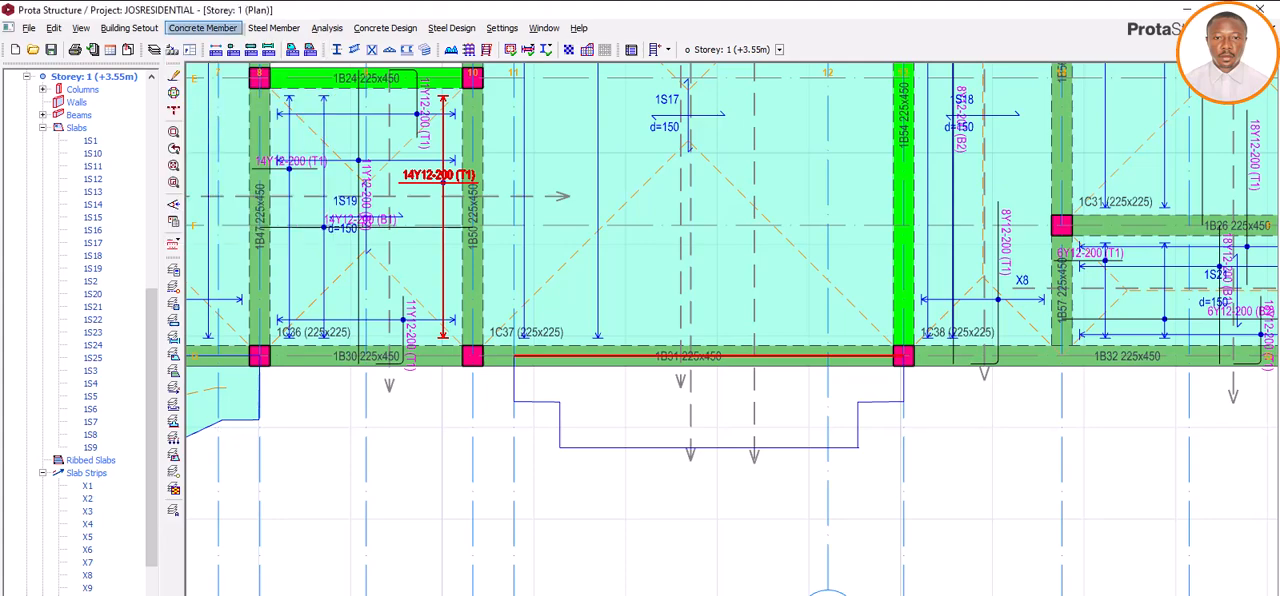
pyautogui.click(196, 30)
pyautogui.click(210, 140)
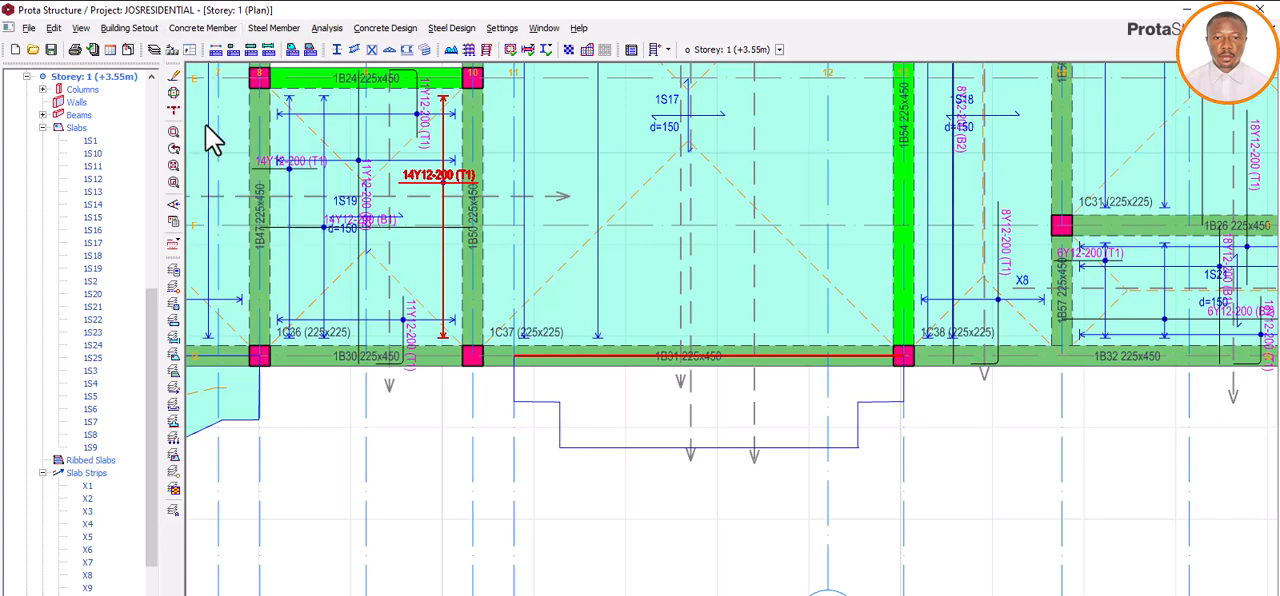
pyautogui.press('Escape')
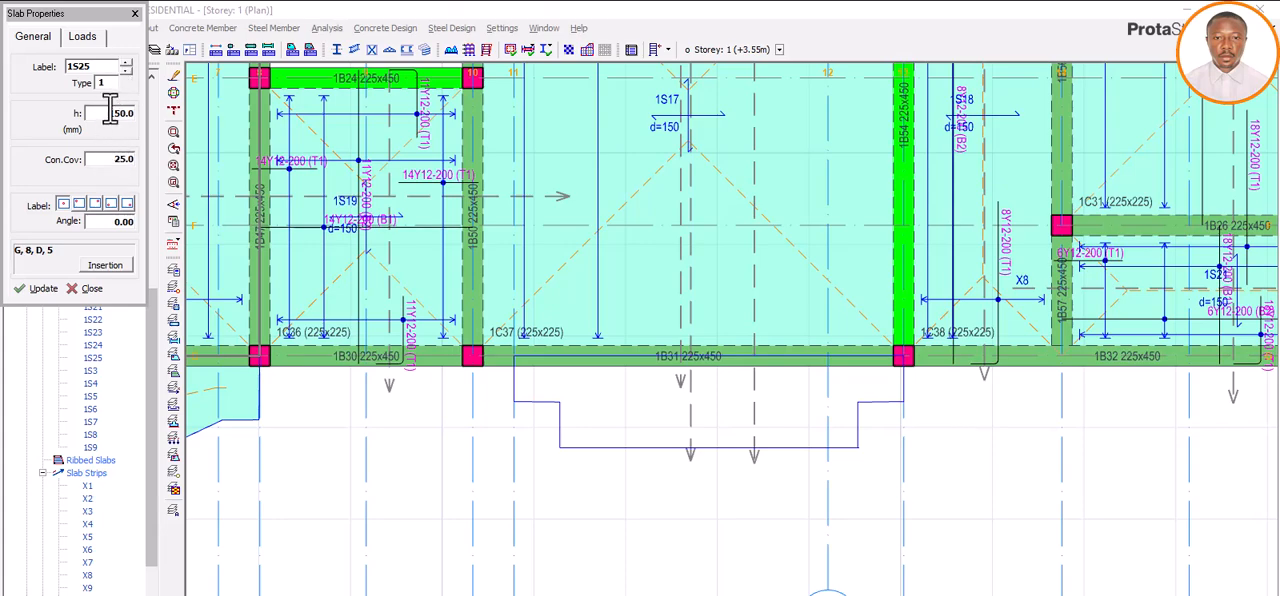
pyautogui.click(640, 426)
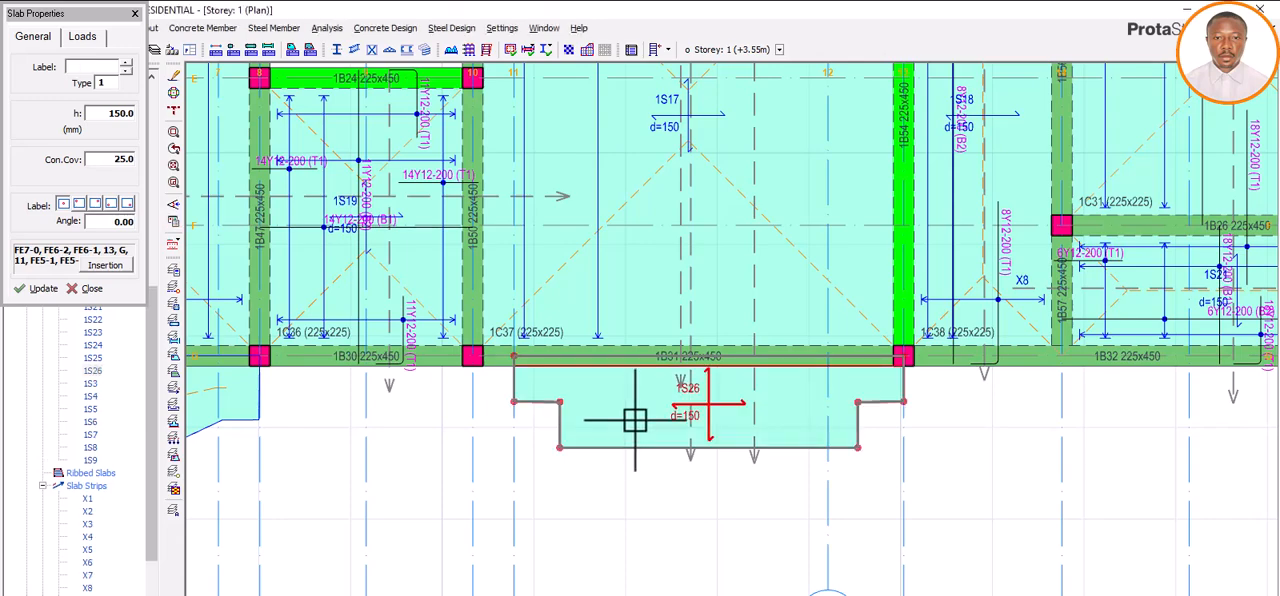
pyautogui.click(134, 14)
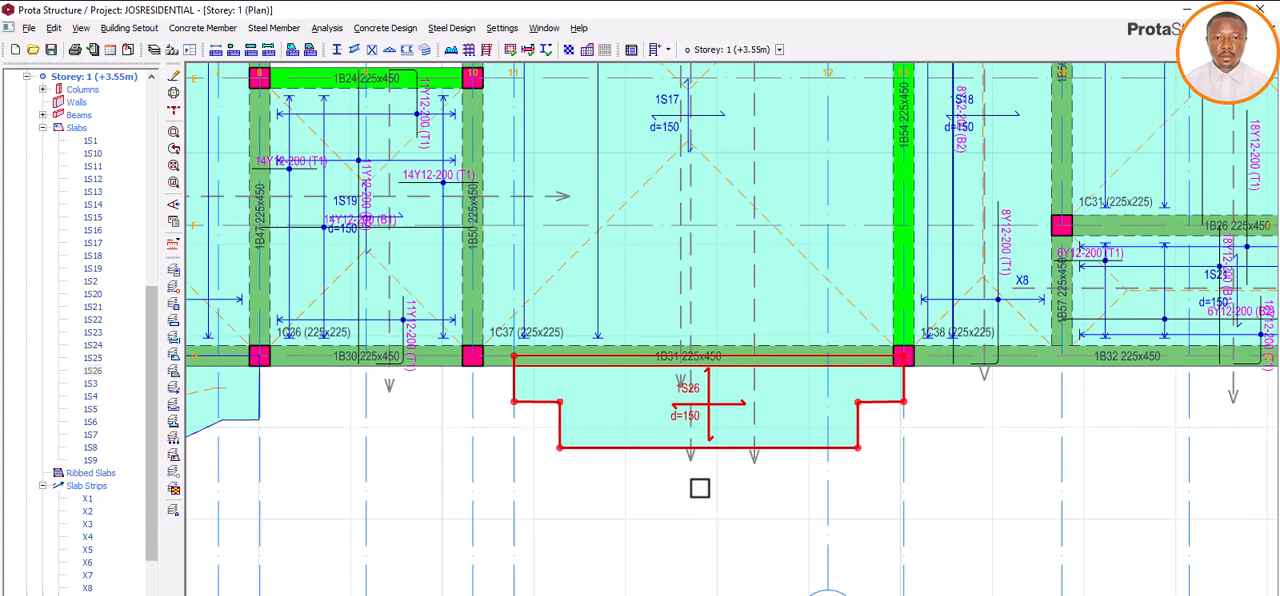
pyautogui.click(699, 487)
# Step: Inspect the three balcony slabs in the Storey 2 3D view from another angle, and return to the Storey 1 plan
pyautogui.scroll(-6, 695, 490)
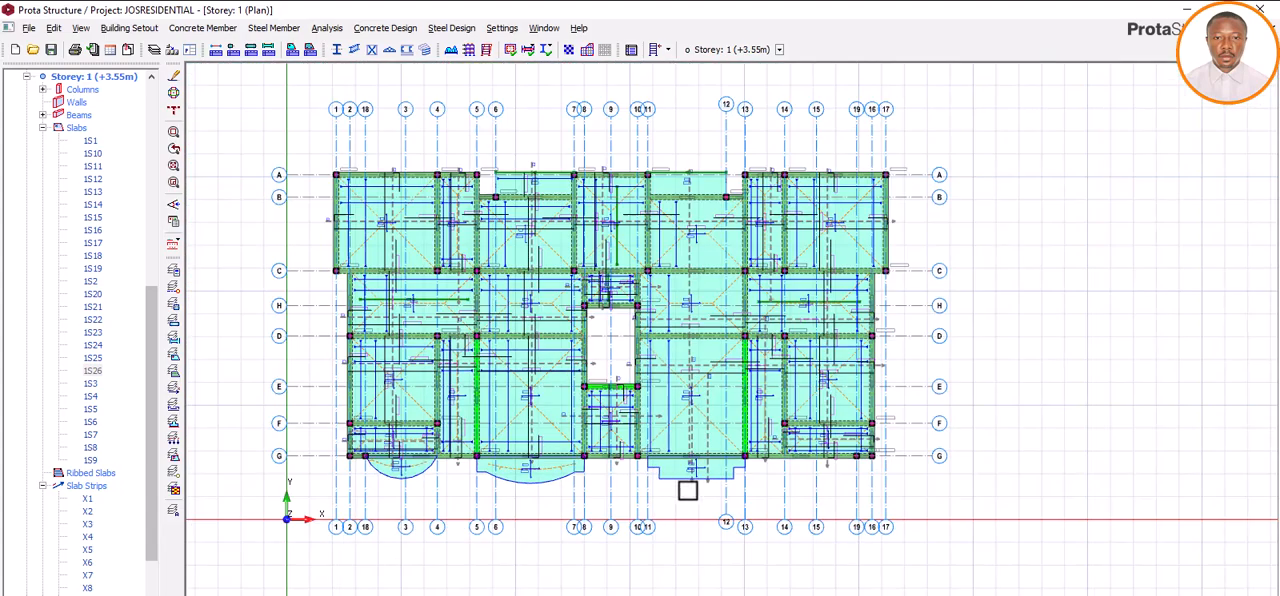
pyautogui.scroll(6, 90, 340)
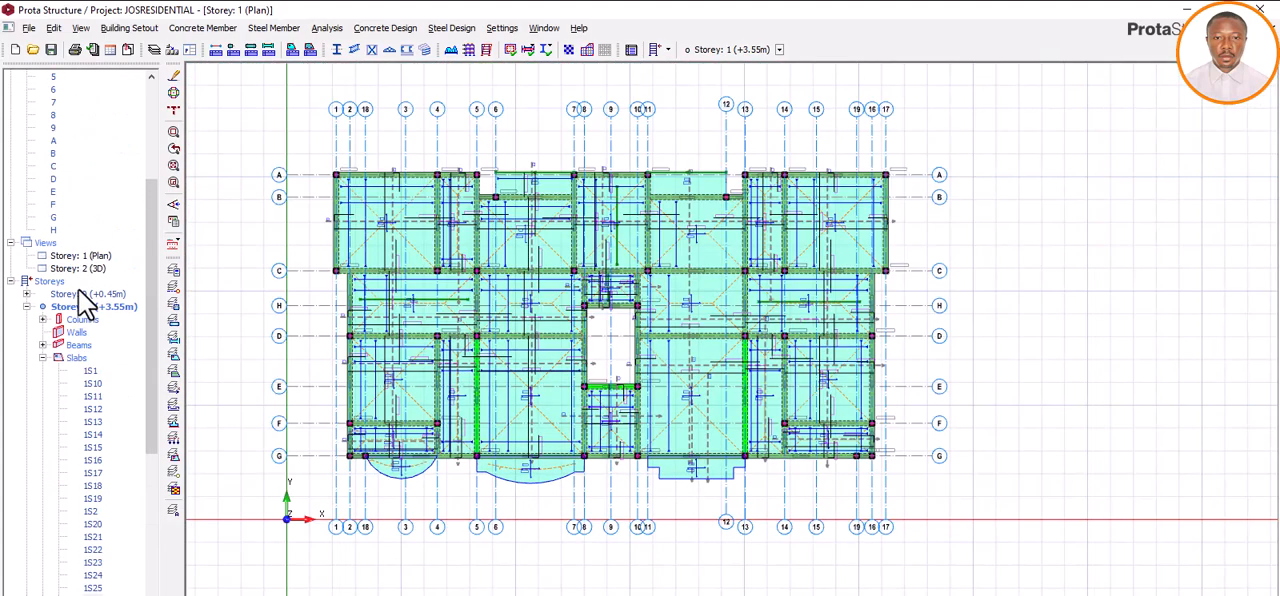
pyautogui.doubleClick(91, 267)
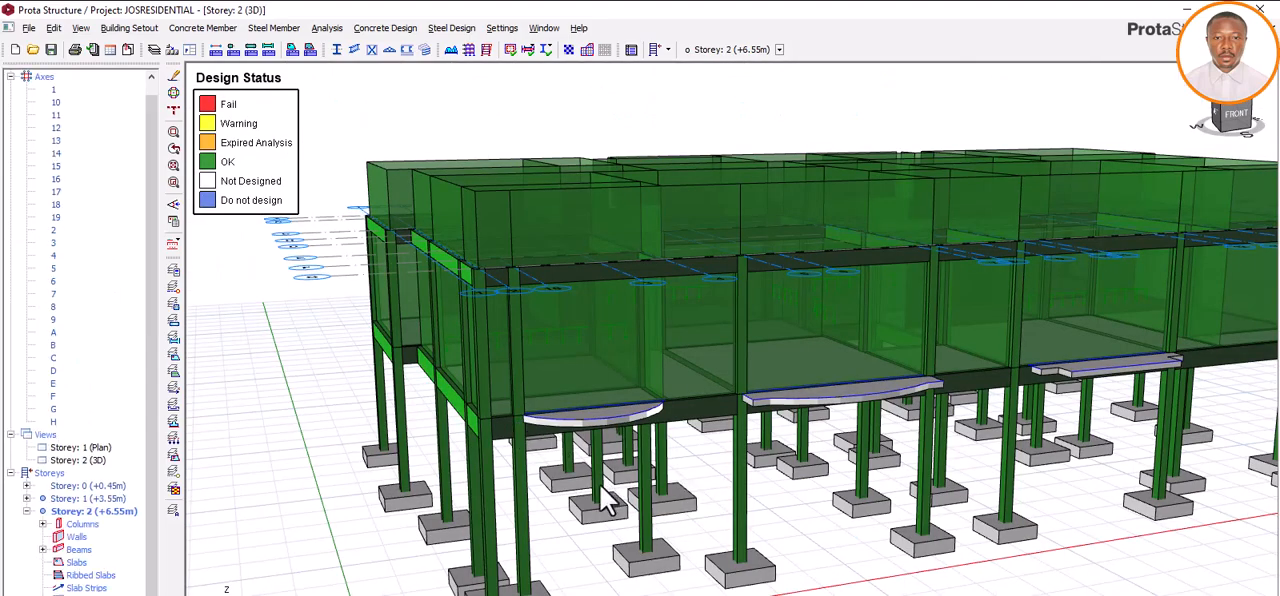
pyautogui.moveTo(606, 500); pyautogui.dragTo(808, 497, button='middle')
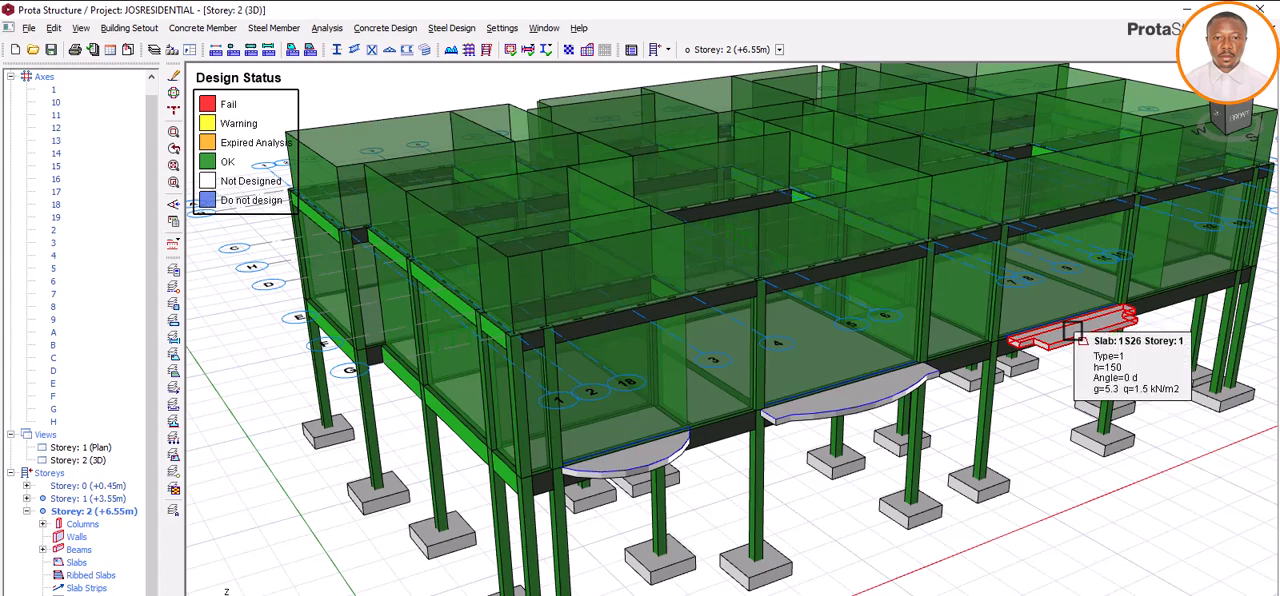
pyautogui.doubleClick(95, 448)
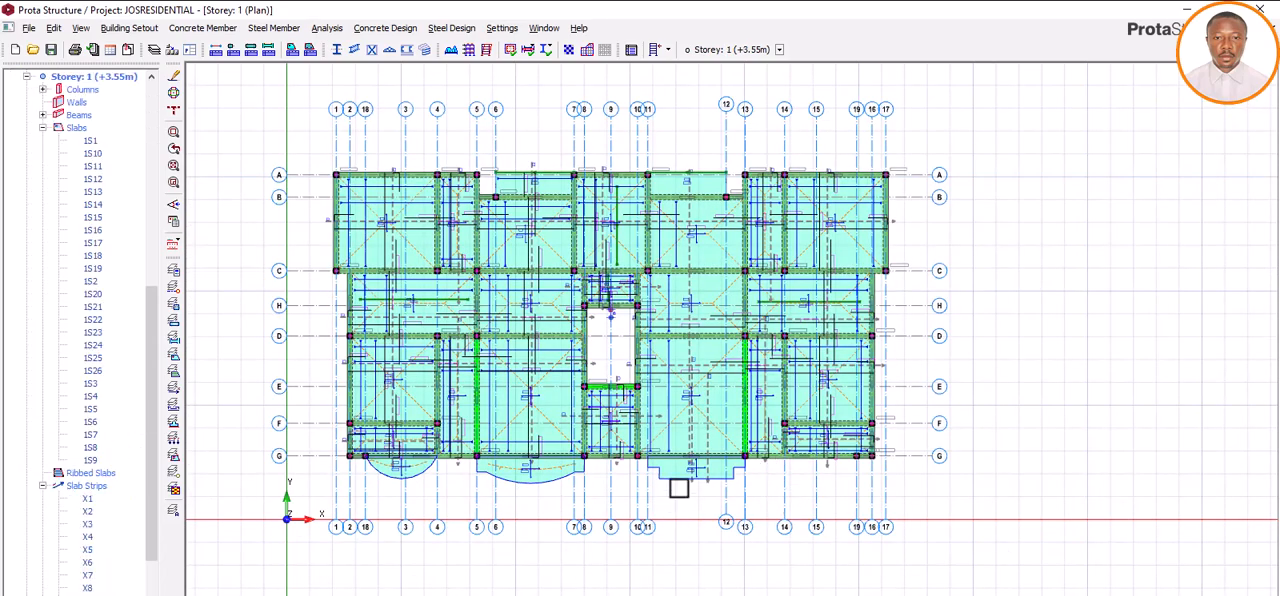
# Step: Apply a dead line load of 9.89 kN/m at both start and end along the stepped balcony's outer edge between axes 11 and 13
pyautogui.scroll(3, 679, 487)
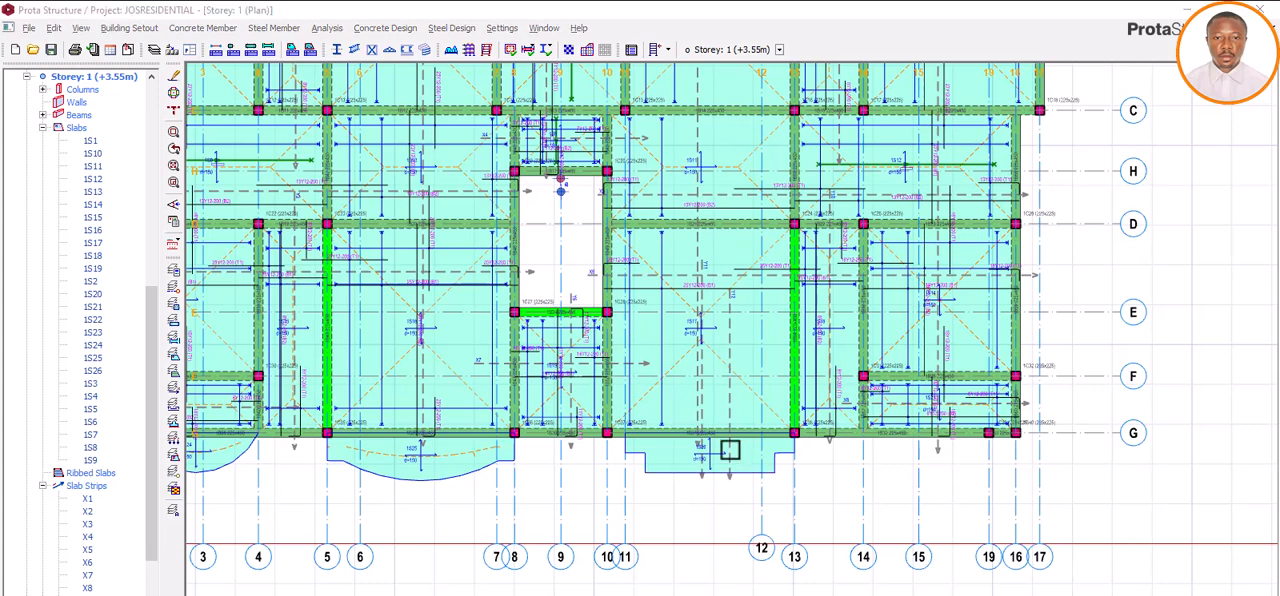
pyautogui.click(186, 29)
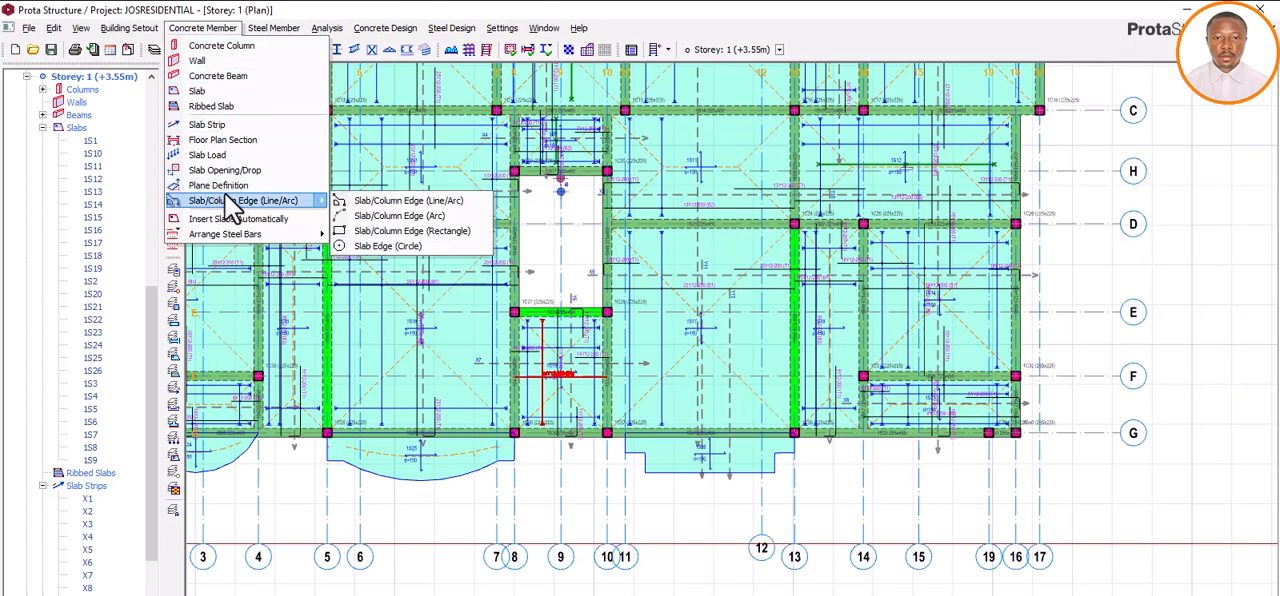
pyautogui.click(205, 157)
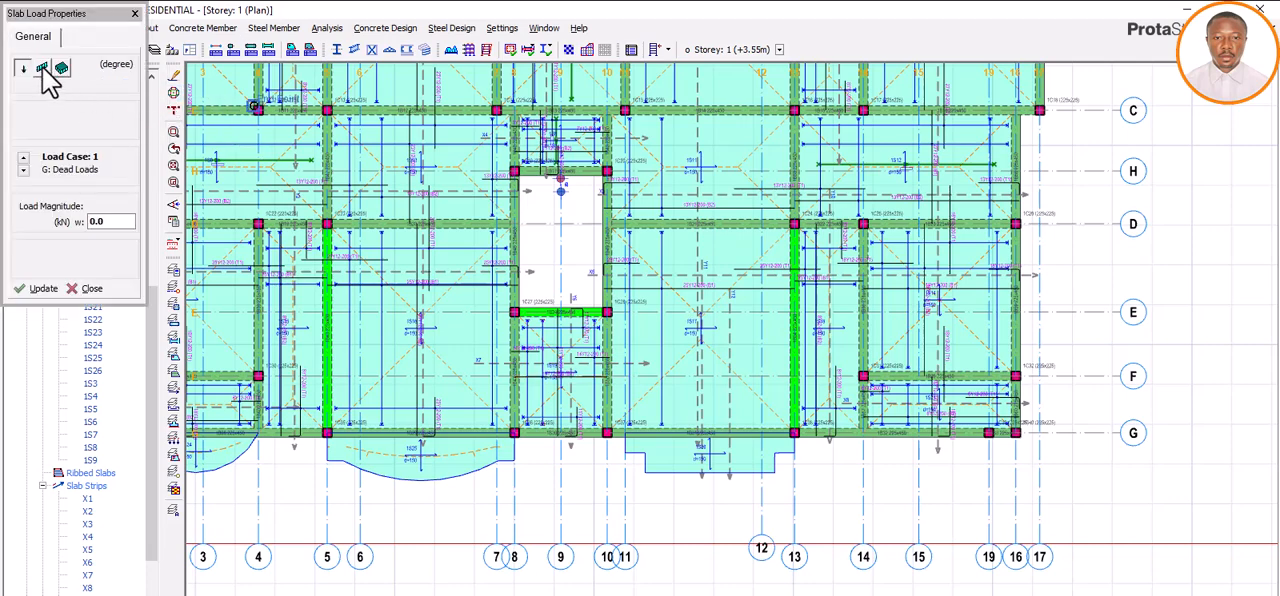
pyautogui.click(43, 69)
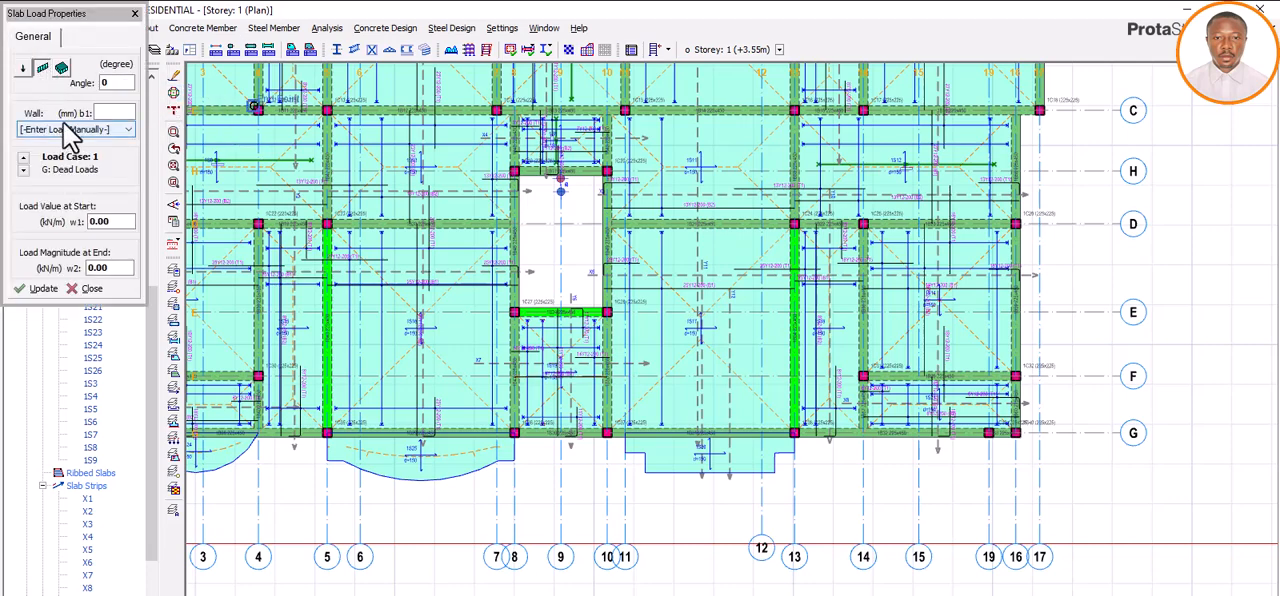
pyautogui.click(126, 224)
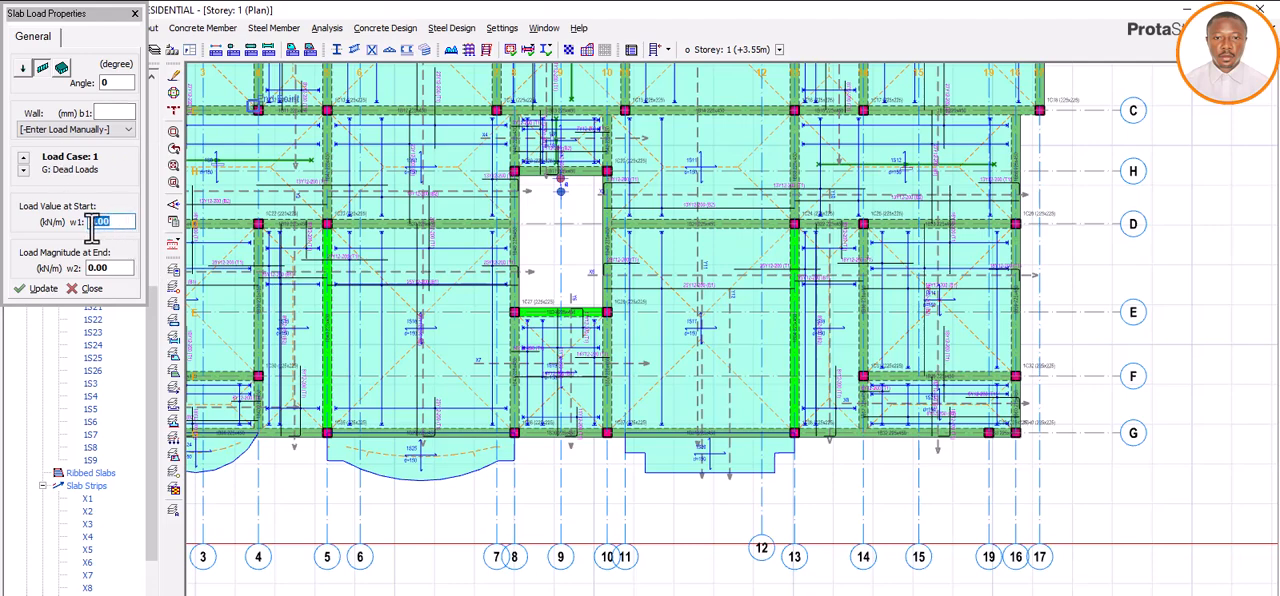
pyautogui.moveTo(91, 221); pyautogui.dragTo(133, 224)
pyautogui.write('9.89')
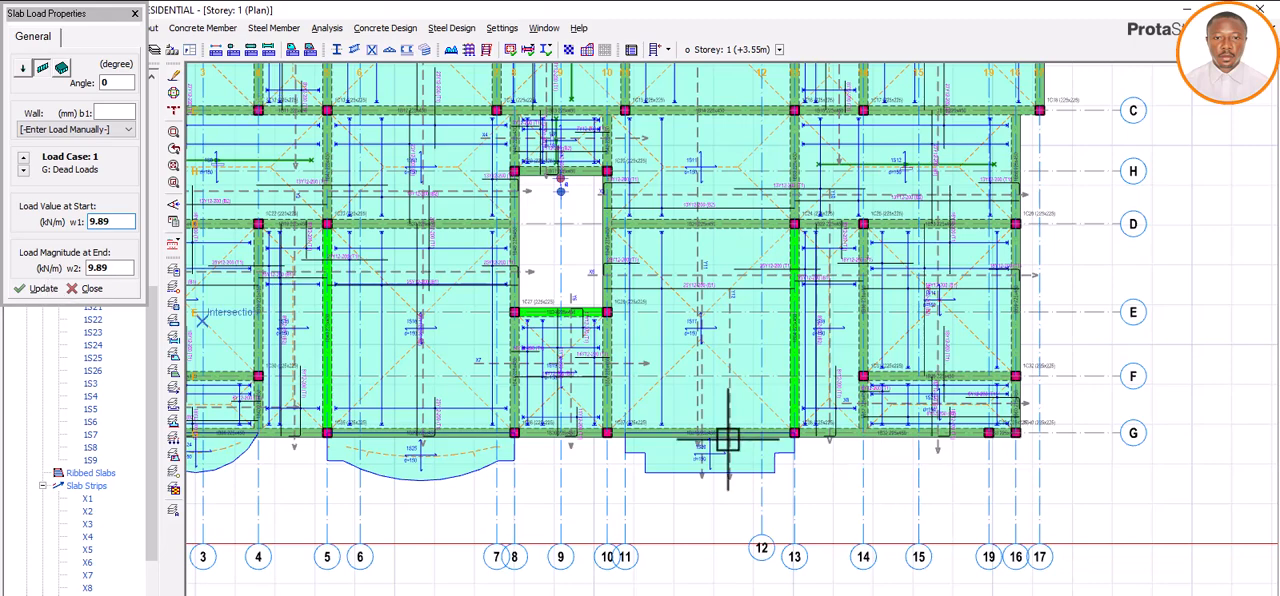
pyautogui.click(650, 472)
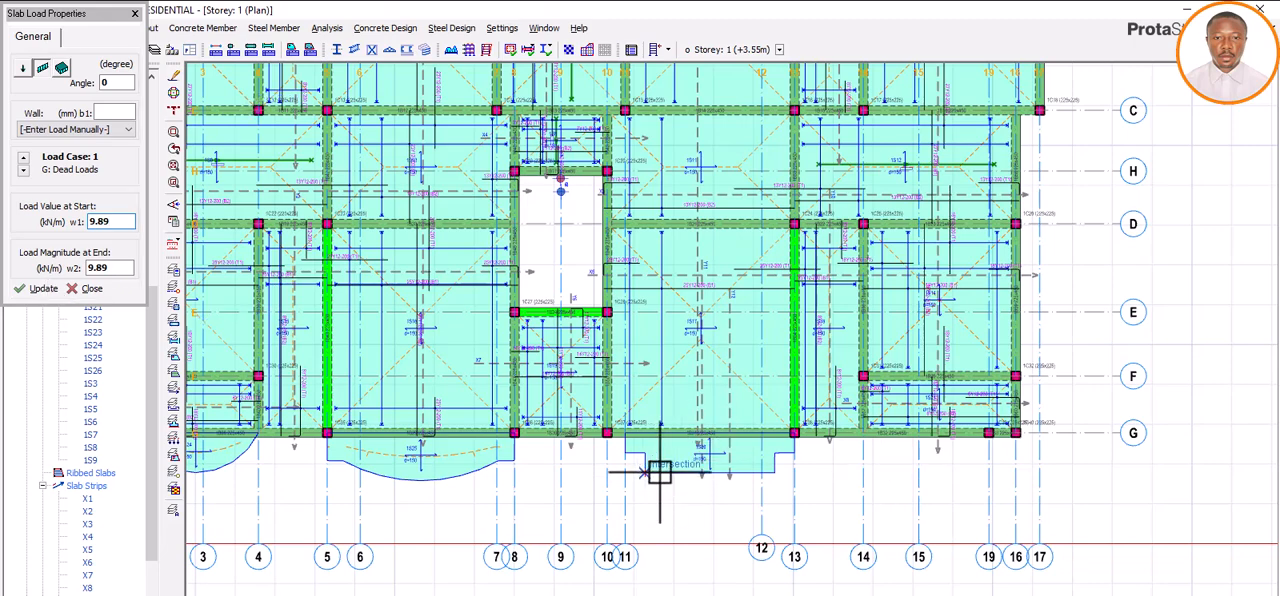
pyautogui.click(770, 472)
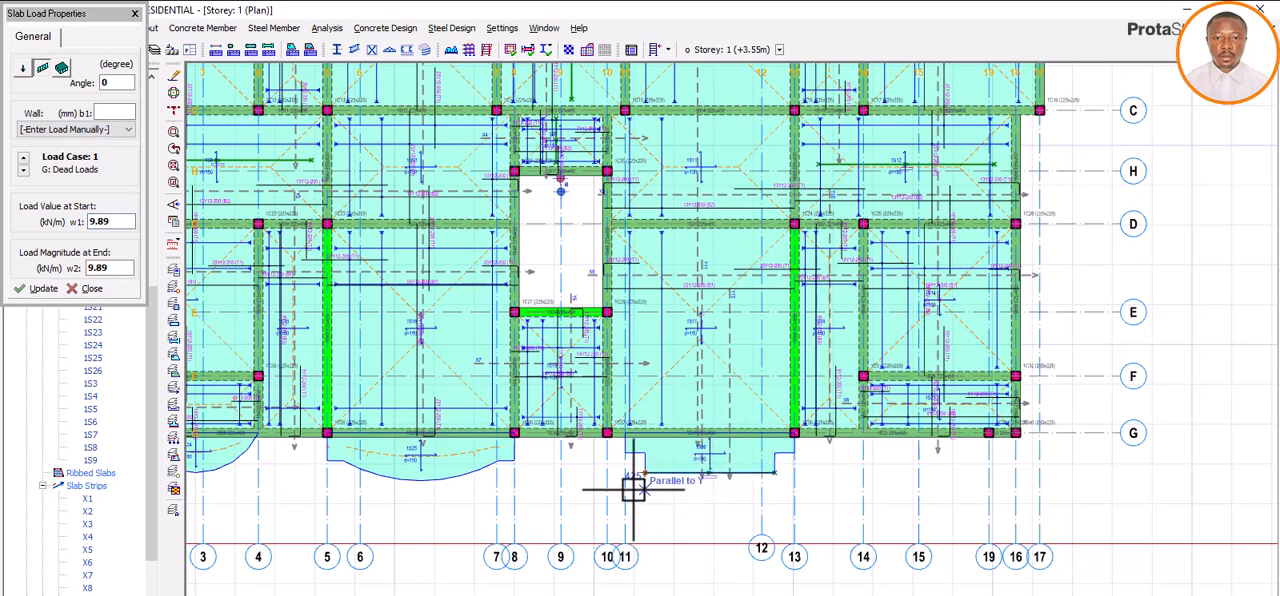
pyautogui.click(92, 289)
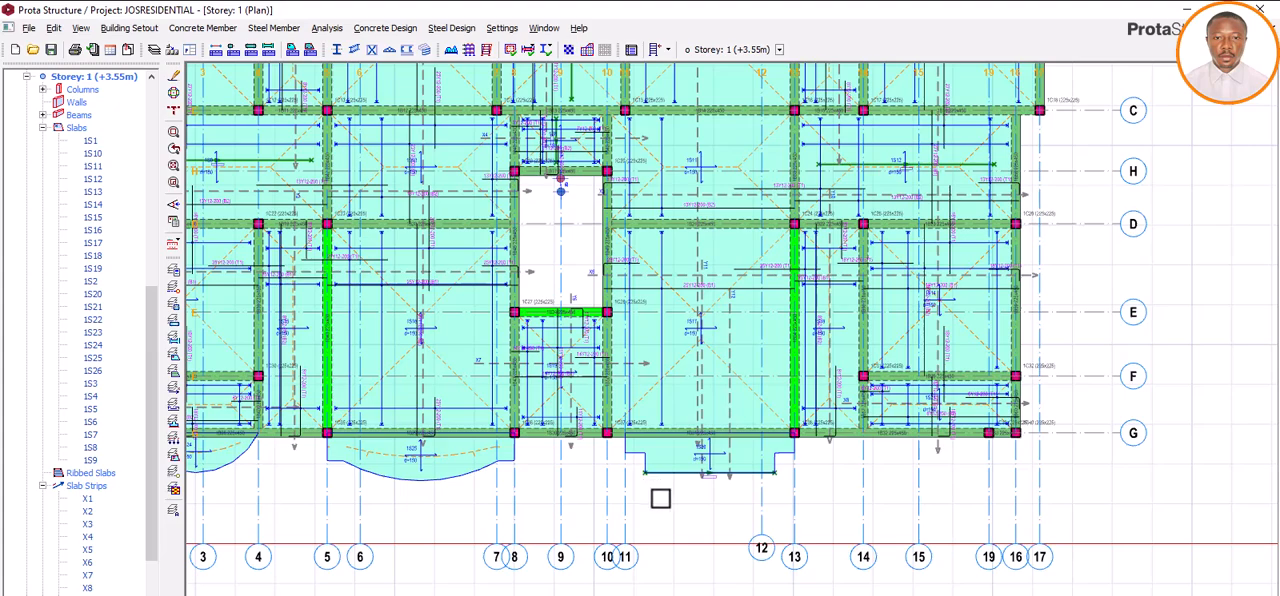
# Step: Examine the line load on the stepped balcony's outer edge in the Storey 2 3D view
pyautogui.scroll(4, 110, 218)
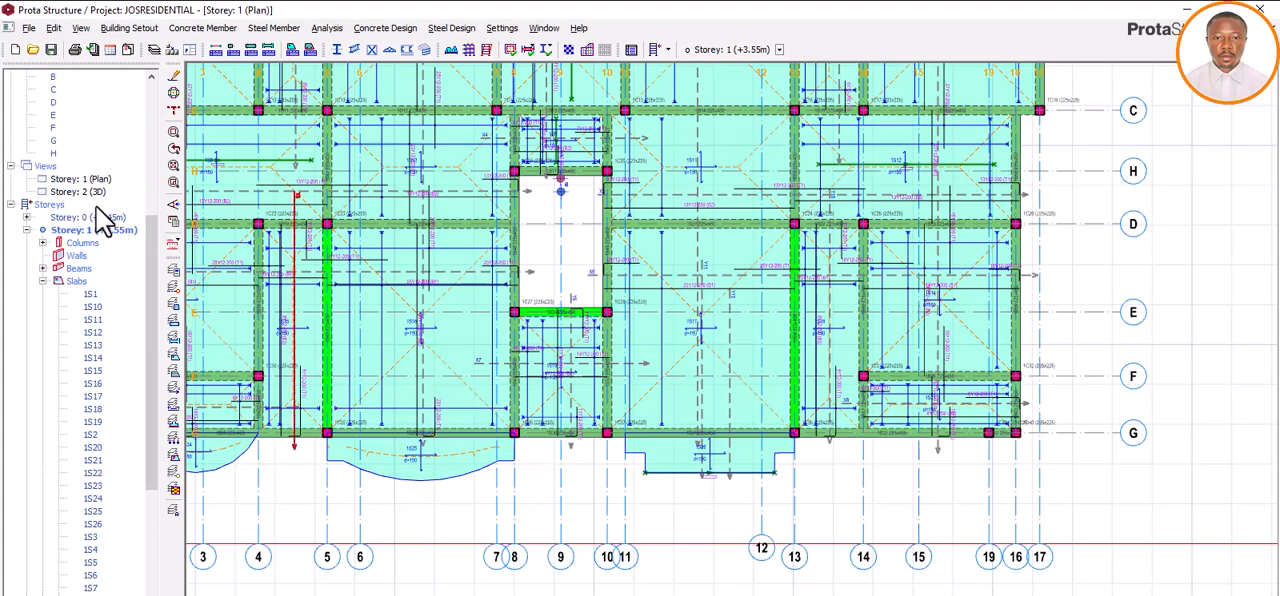
pyautogui.doubleClick(96, 193)
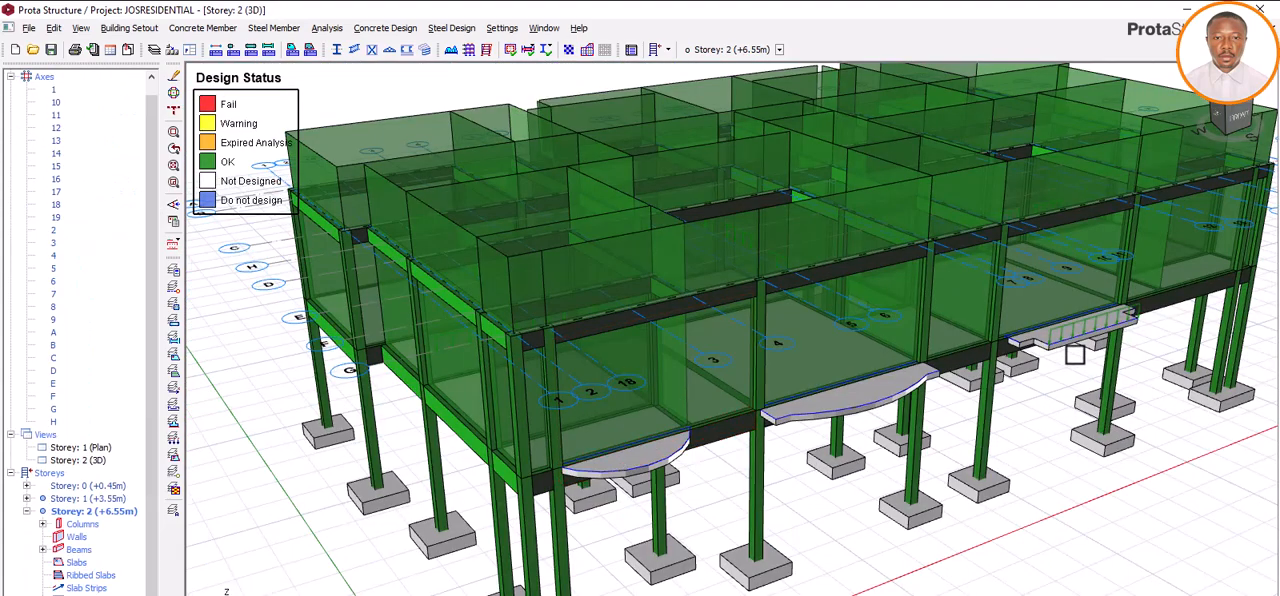
# Step: Inspect the three balcony slabs and the stepped balcony's line load in the Storey 2 3D view from above and below
pyautogui.scroll(3, 1074, 354)
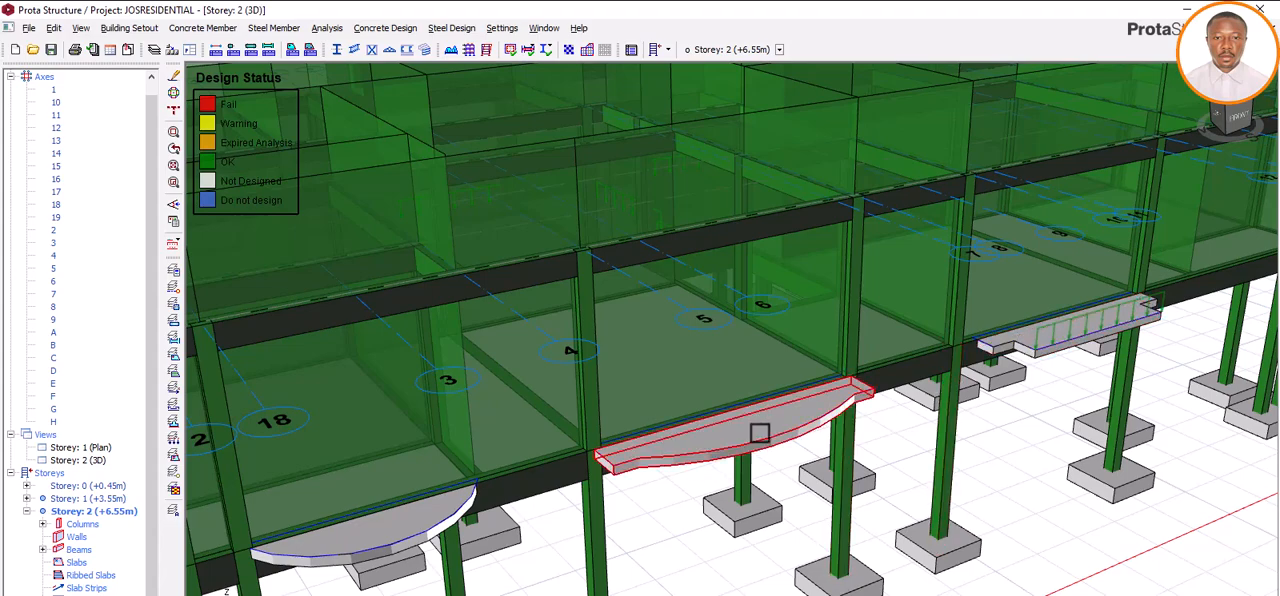
pyautogui.scroll(-4, 1012, 372)
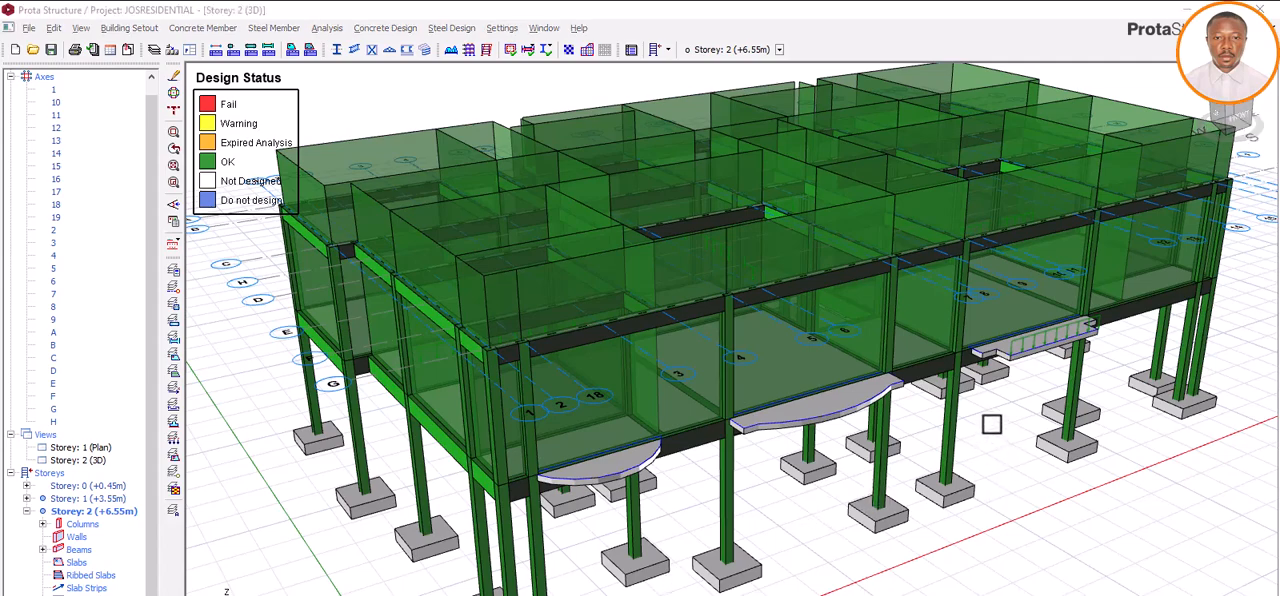
pyautogui.click(1030, 343)
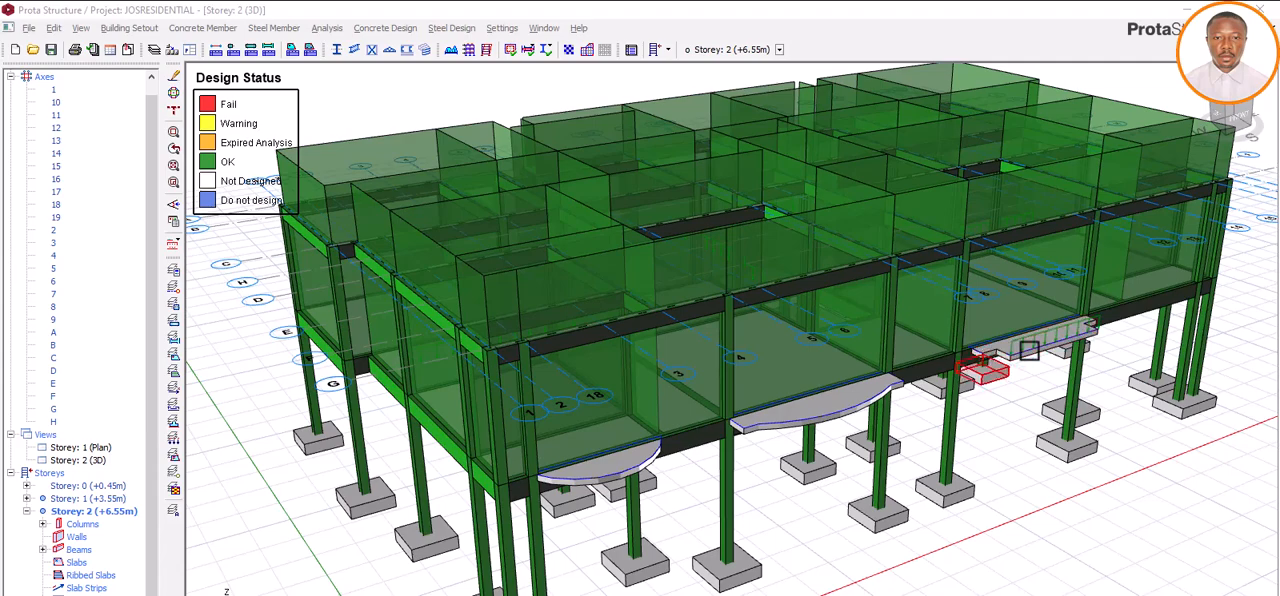
pyautogui.moveTo(1029, 350)
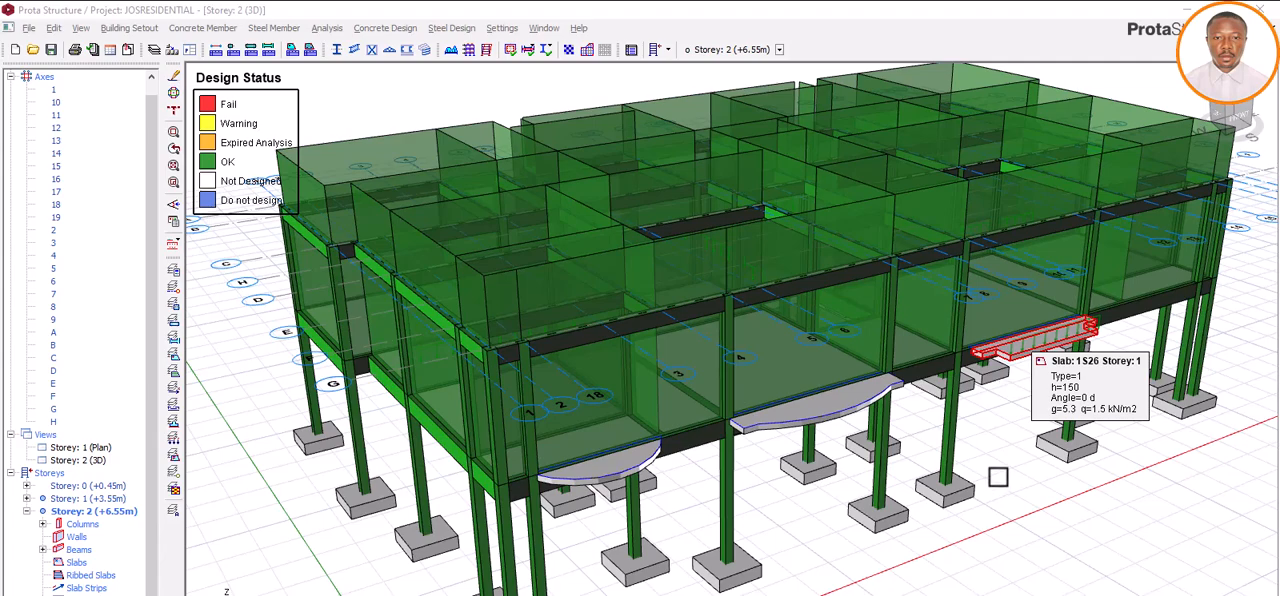
pyautogui.moveTo(998, 467); pyautogui.dragTo(994, 460, button='middle')
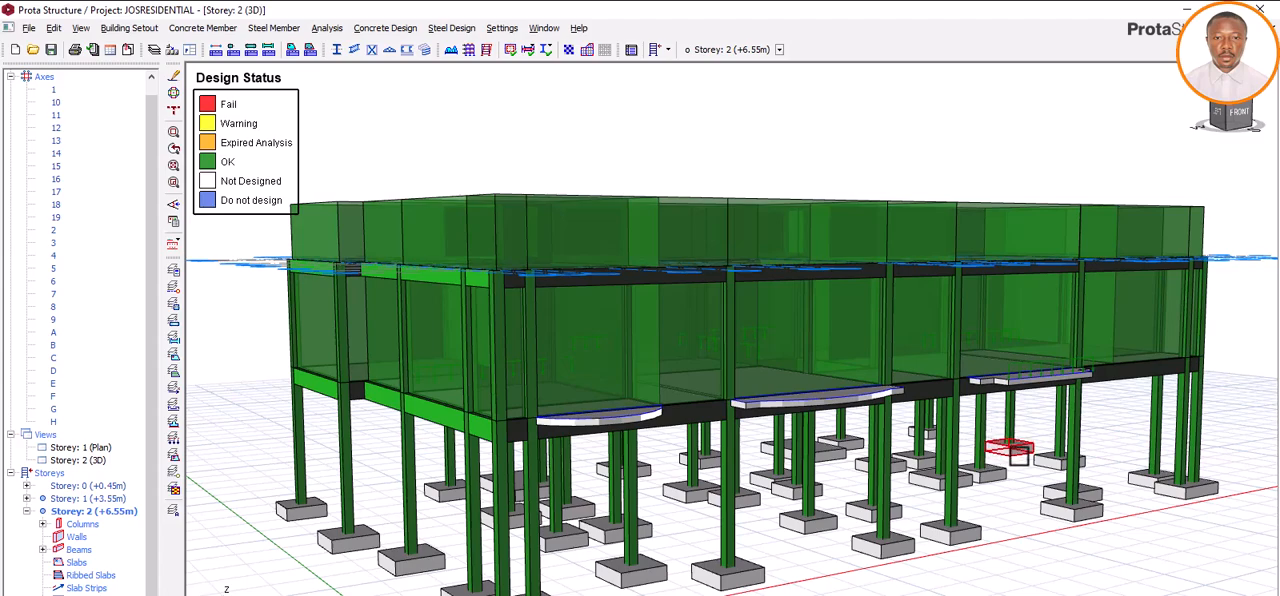
pyautogui.moveTo(998, 437)
pyautogui.mouseDown(button='middle')
pyautogui.moveTo(997, 420)
pyautogui.moveTo(1006, 472)
pyautogui.moveTo(1031, 471)
pyautogui.moveTo(1020, 466)
pyautogui.moveTo(1028, 485)
pyautogui.mouseUp(button='middle')
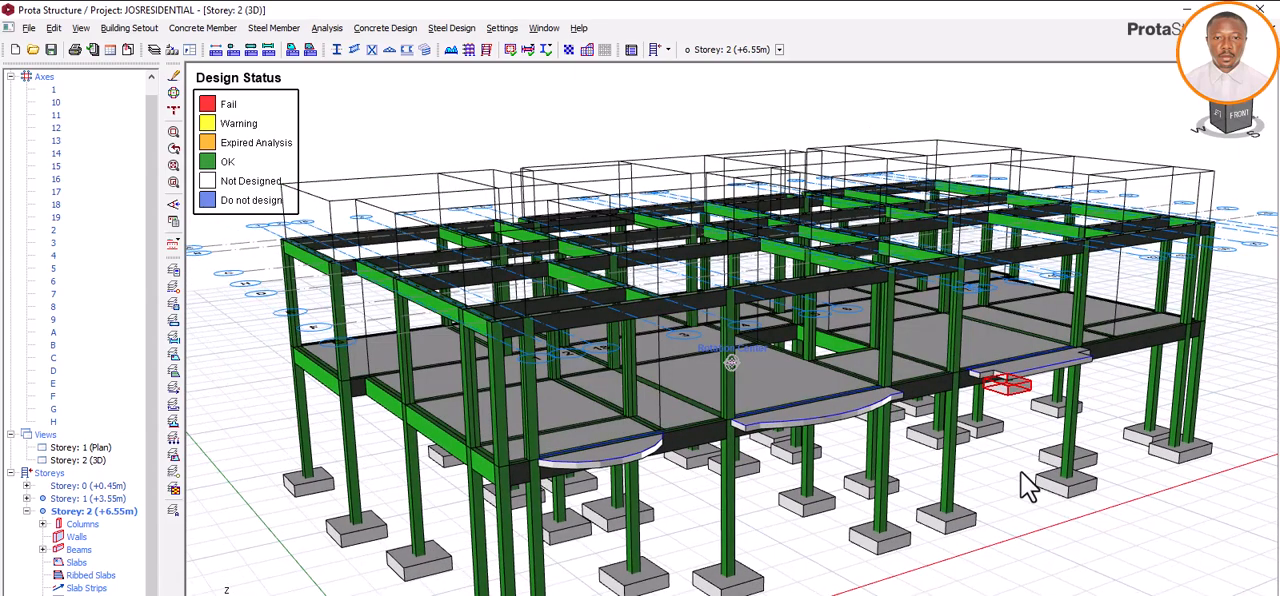
pyautogui.rightClick(1028, 471)
pyautogui.click(991, 474)
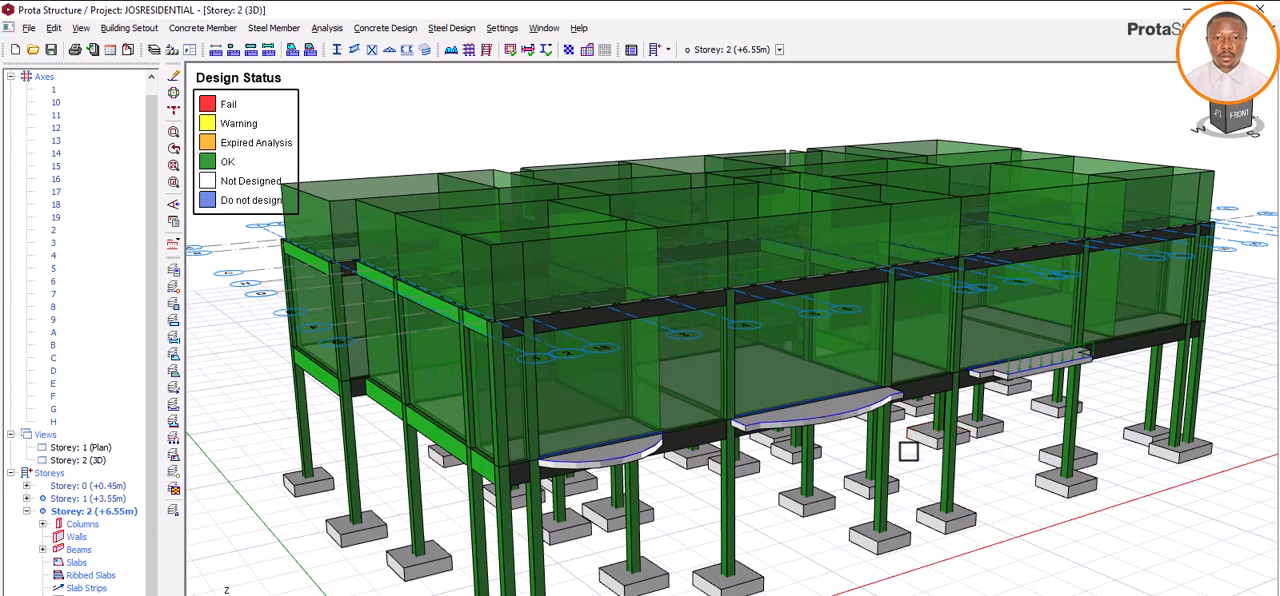
pyautogui.scroll(-2, 908, 446)
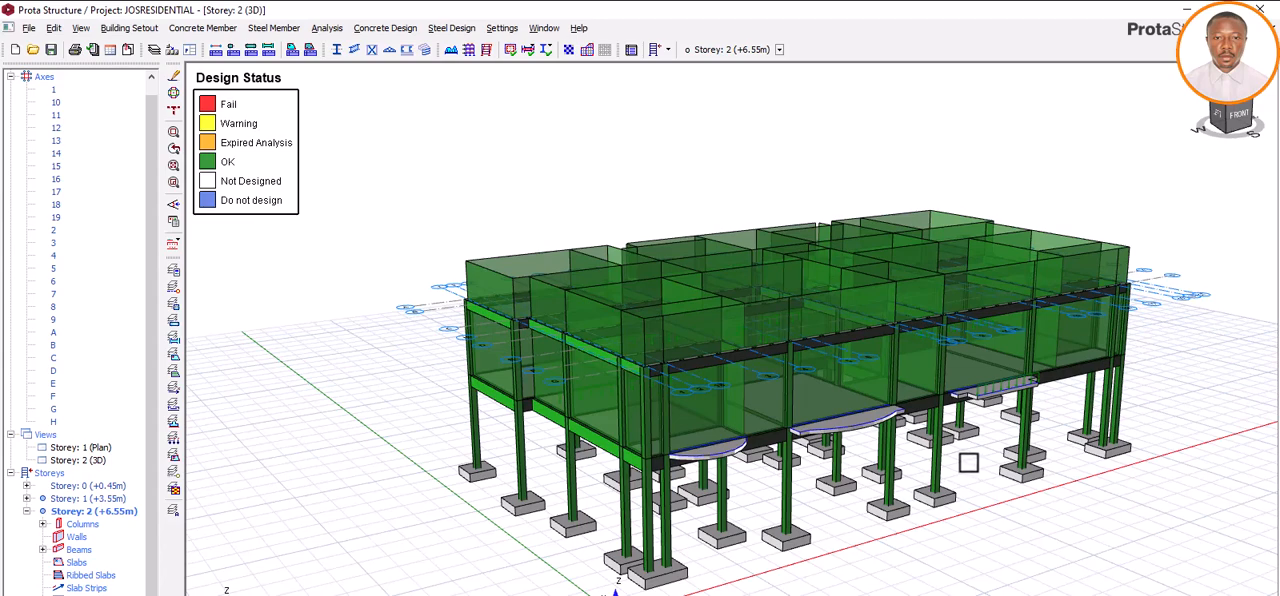
pyautogui.moveTo(951, 457); pyautogui.dragTo(851, 438, button='middle')
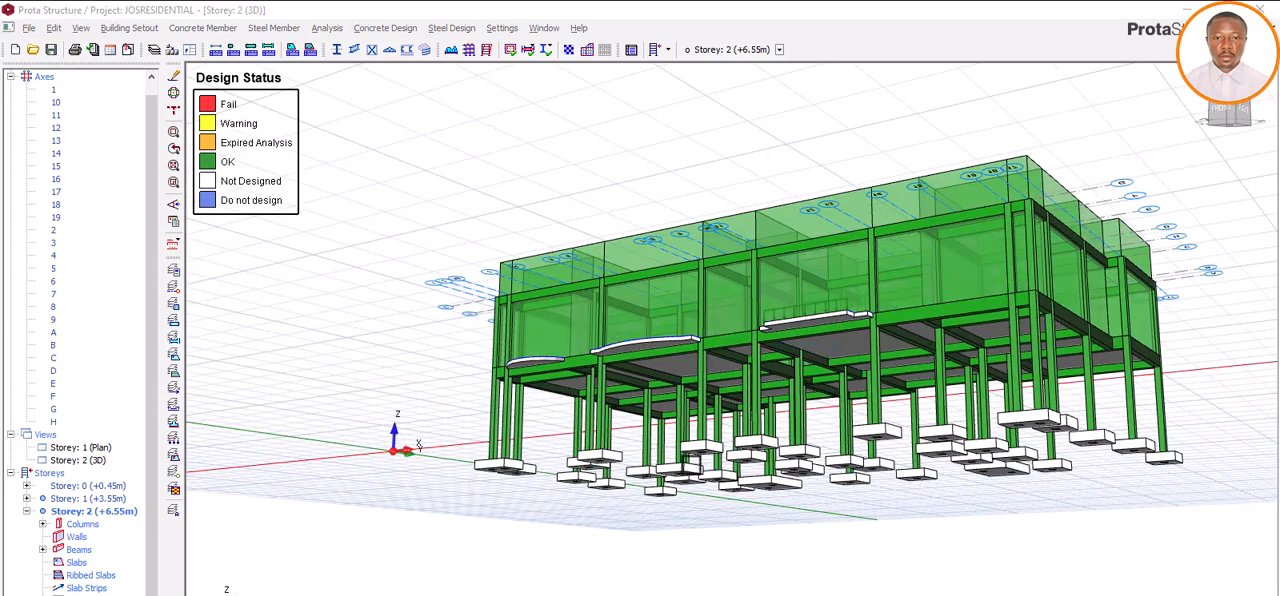
# Step: Switch to the LAGOS project and examine the curved balcony slab cantilevering from the curved beam in the Storey 1 3D view
pyautogui.click(691, 474)
pyautogui.moveTo(691, 480); pyautogui.dragTo(699, 492, button='middle')
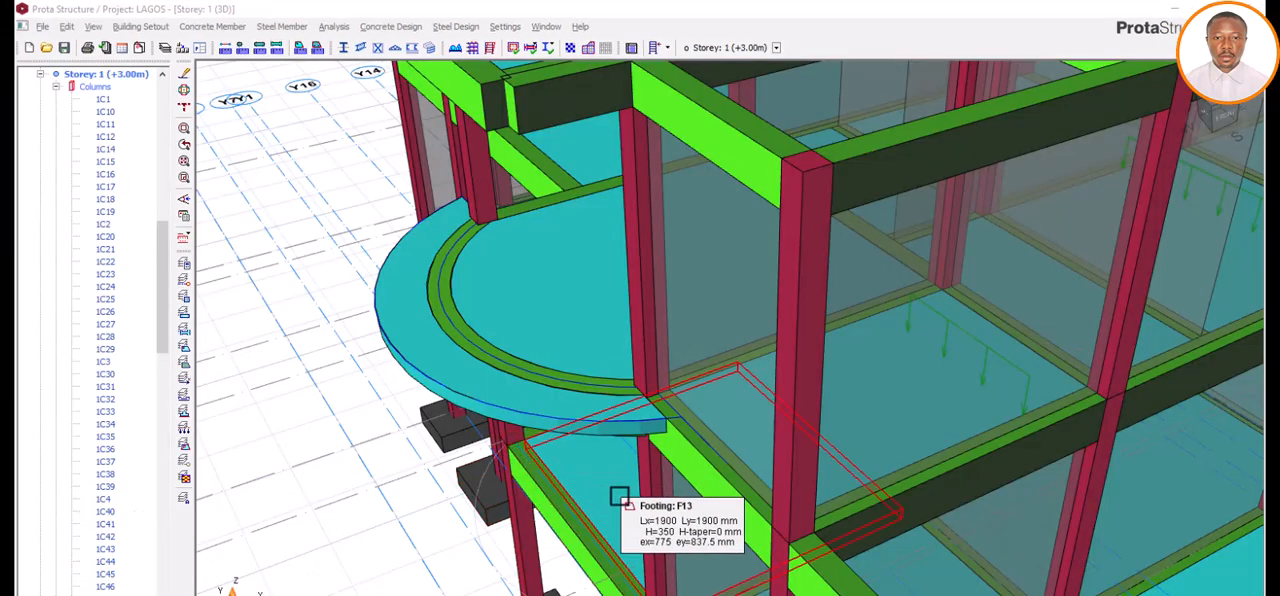
pyautogui.moveTo(600, 495)
pyautogui.mouseDown(button='middle')
pyautogui.moveTo(617, 470)
pyautogui.moveTo(637, 483)
pyautogui.moveTo(601, 488)
pyautogui.moveTo(601, 475)
pyautogui.mouseUp(button='middle')
pyautogui.moveTo(600, 477); pyautogui.dragTo(596, 443, button='middle')
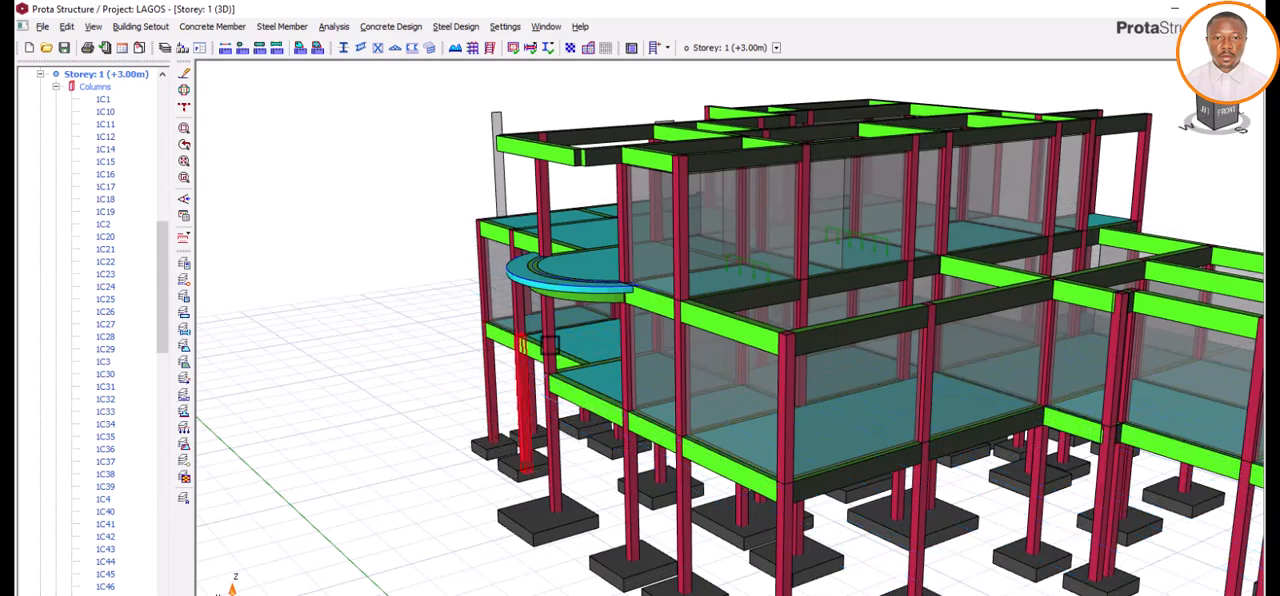
pyautogui.scroll(5, 611, 283)
pyautogui.moveTo(634, 363); pyautogui.dragTo(680, 425, button='middle')
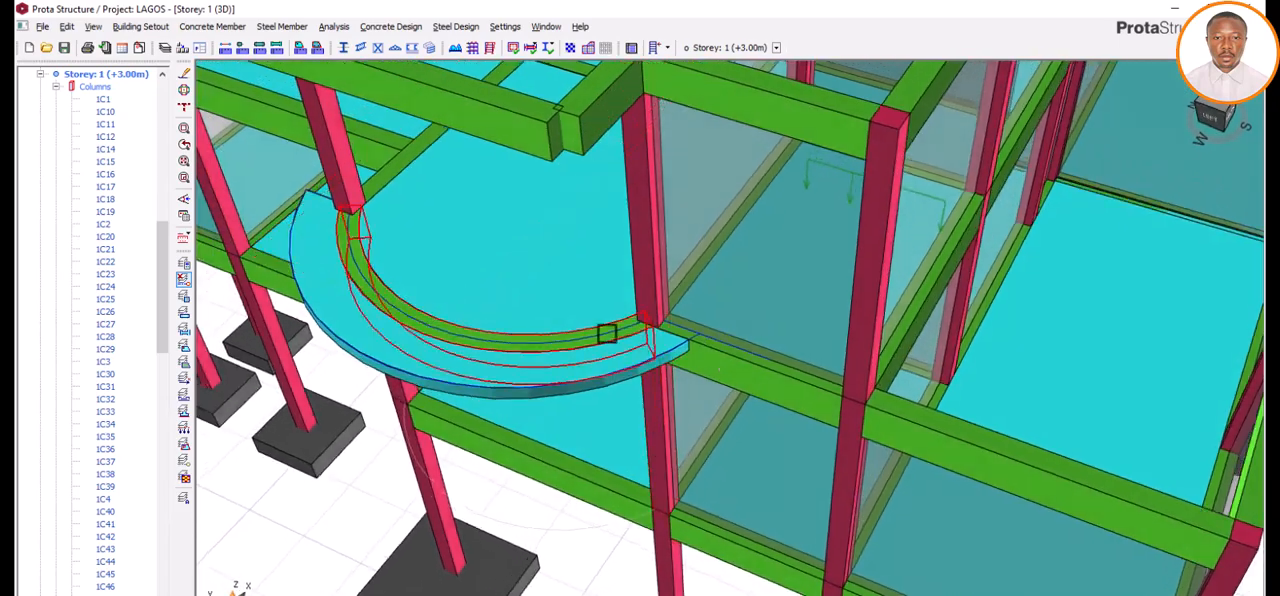
pyautogui.scroll(4, 506, 329)
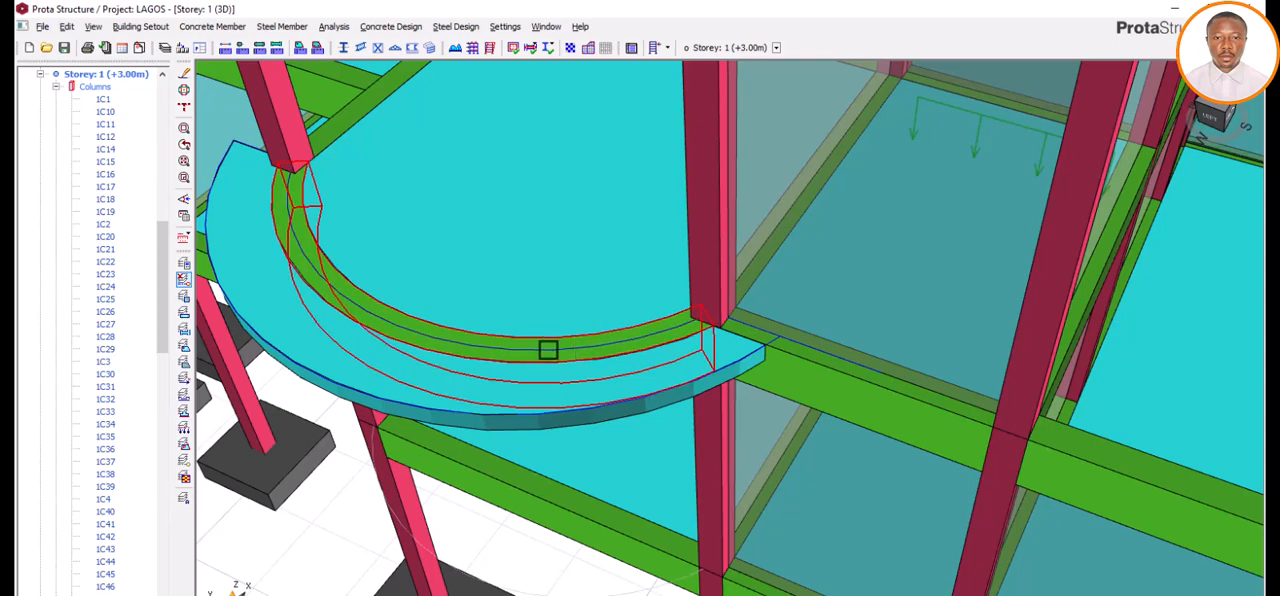
# Step: Open the Storey 2 plan and examine the curved cantilever slab outside the curved beam between axes X1 and X4
pyautogui.scroll(4, 114, 166)
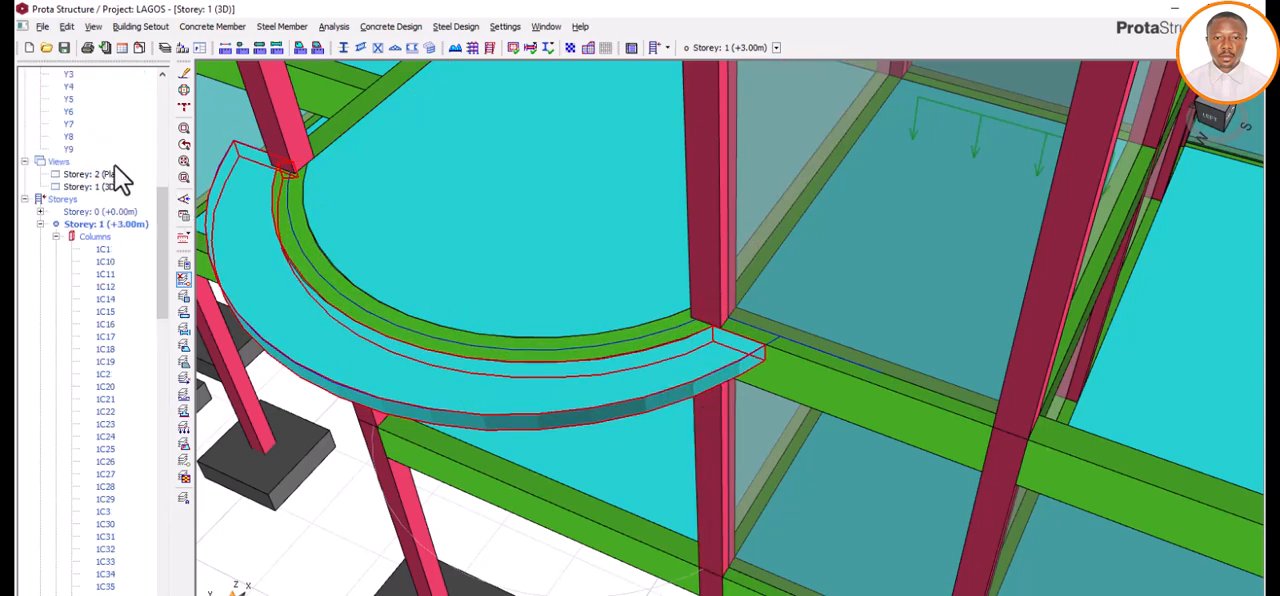
pyautogui.doubleClick(100, 175)
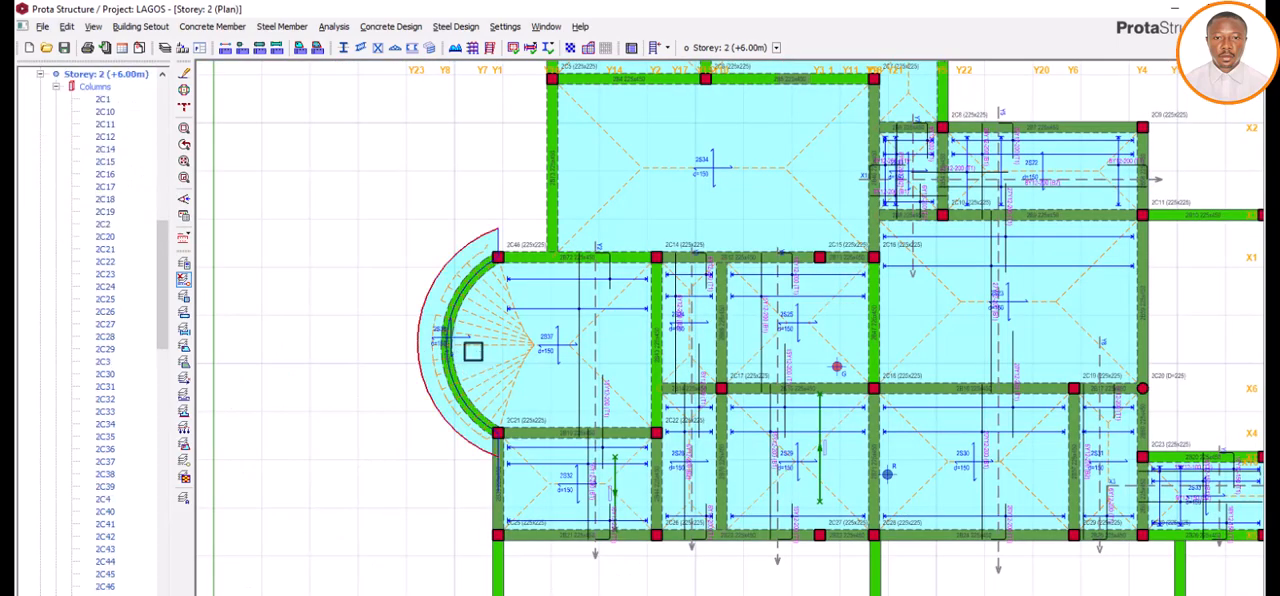
pyautogui.scroll(3, 477, 266)
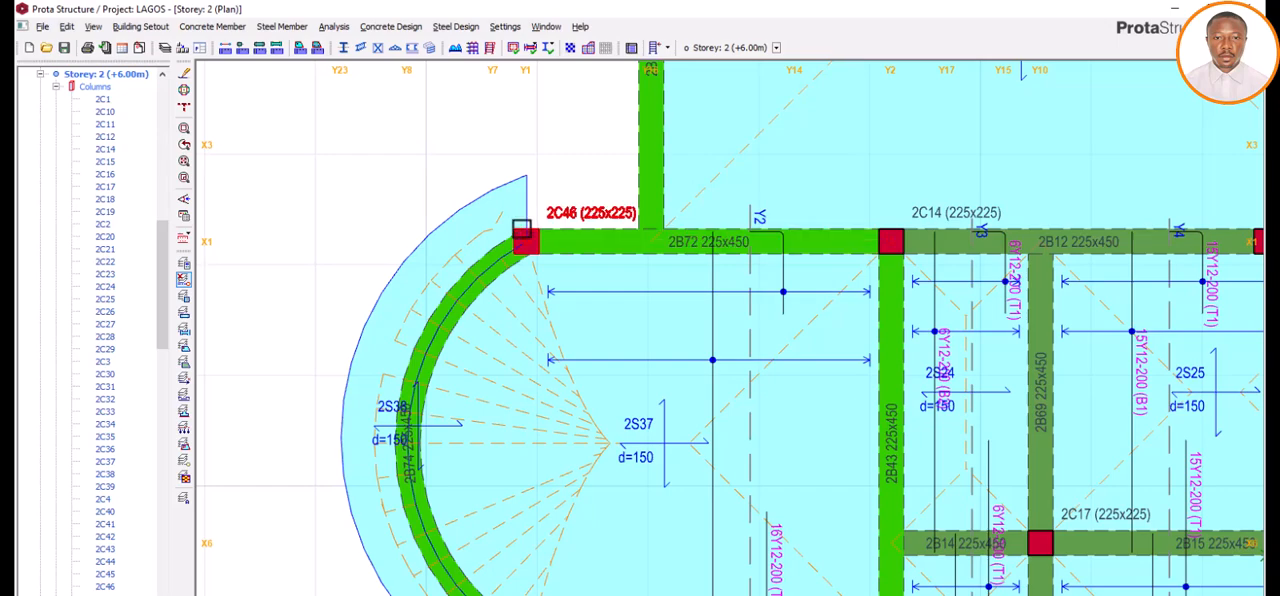
pyautogui.scroll(-1, 512, 228)
pyautogui.scroll(-1, 510, 228)
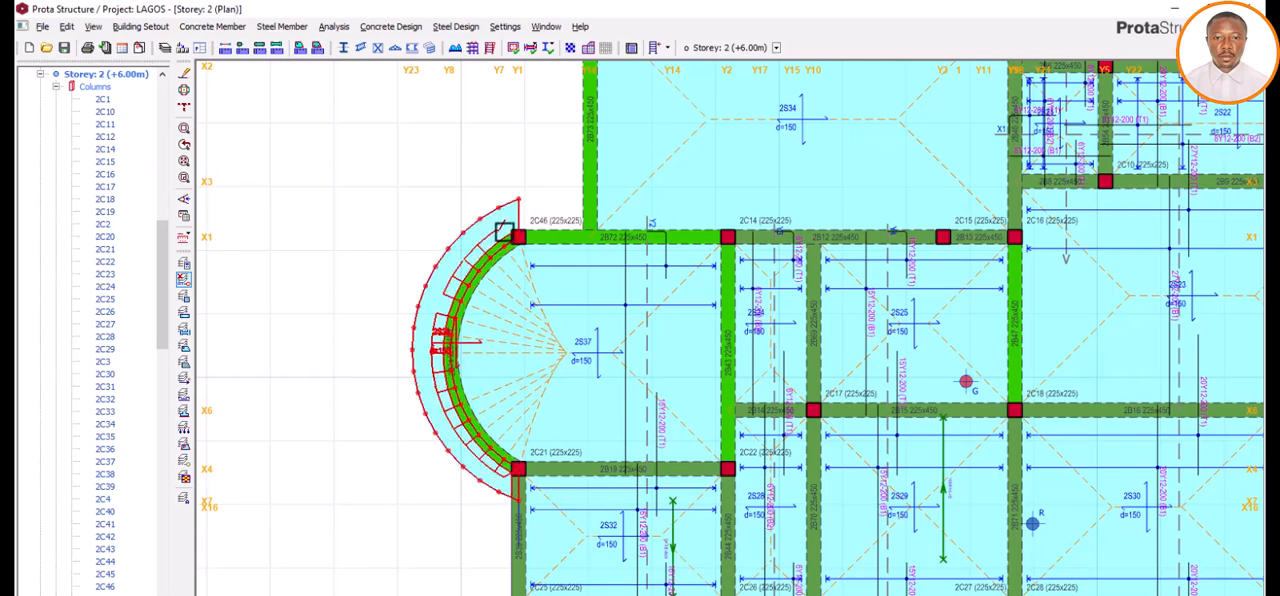
pyautogui.moveTo(514, 233)
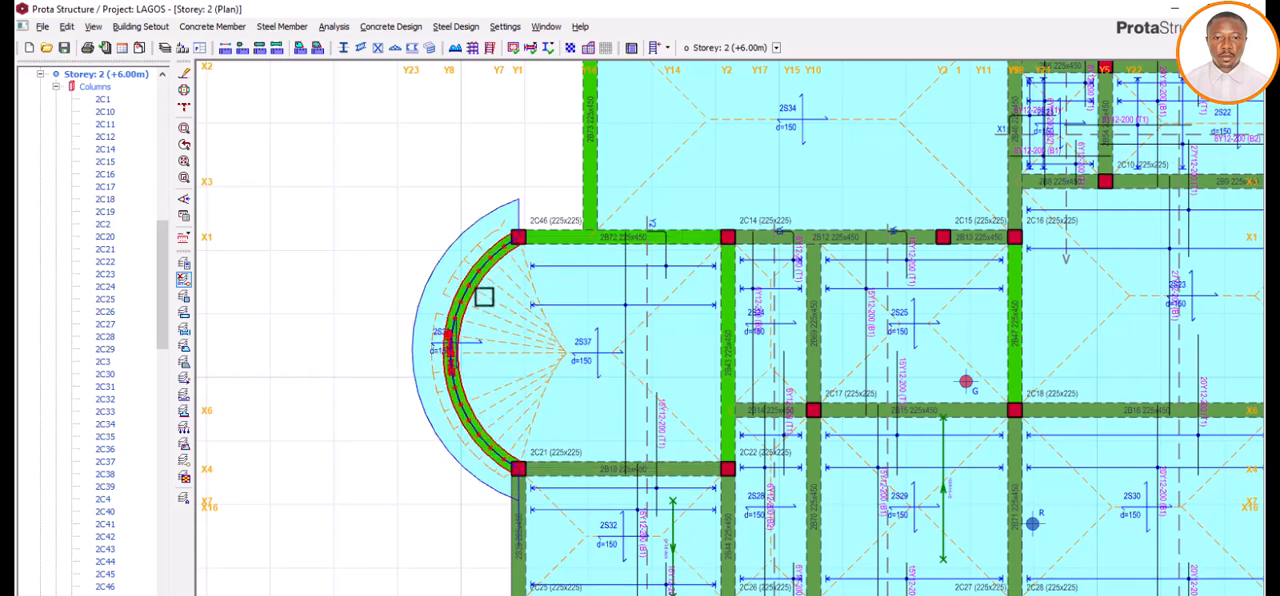
# Step: Return to the Storey 1 3D view and inspect the curved balcony slab and its supporting beam from below, the front and the side
pyautogui.scroll(3, 120, 172)
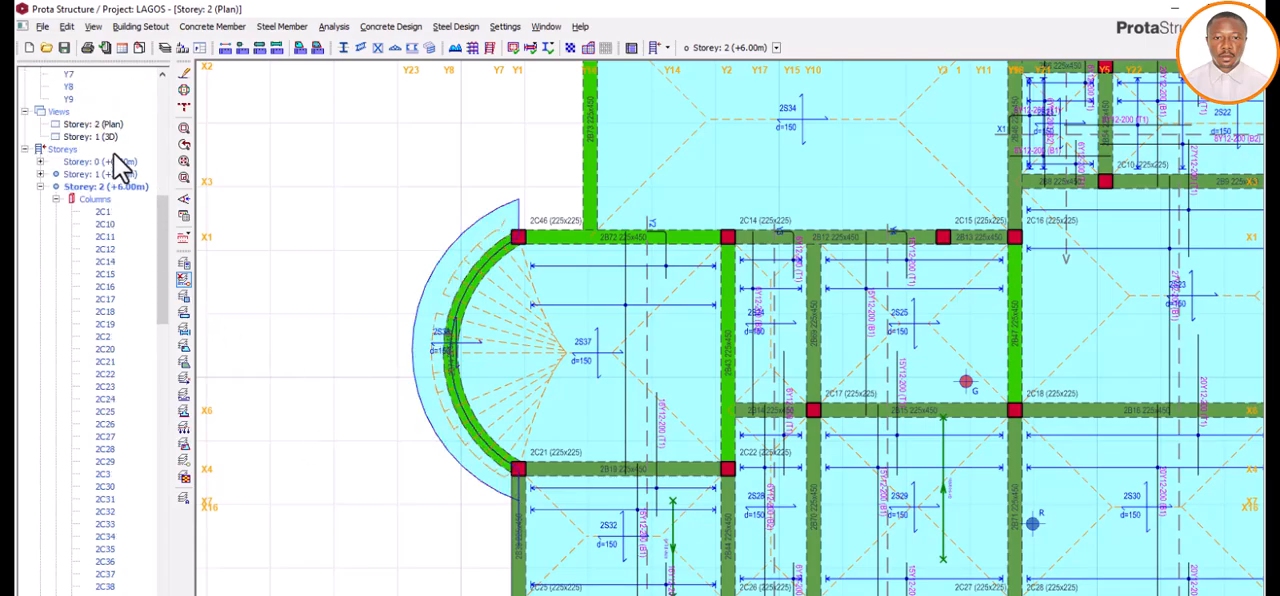
pyautogui.doubleClick(95, 136)
pyautogui.moveTo(437, 323); pyautogui.dragTo(480, 396, button='middle')
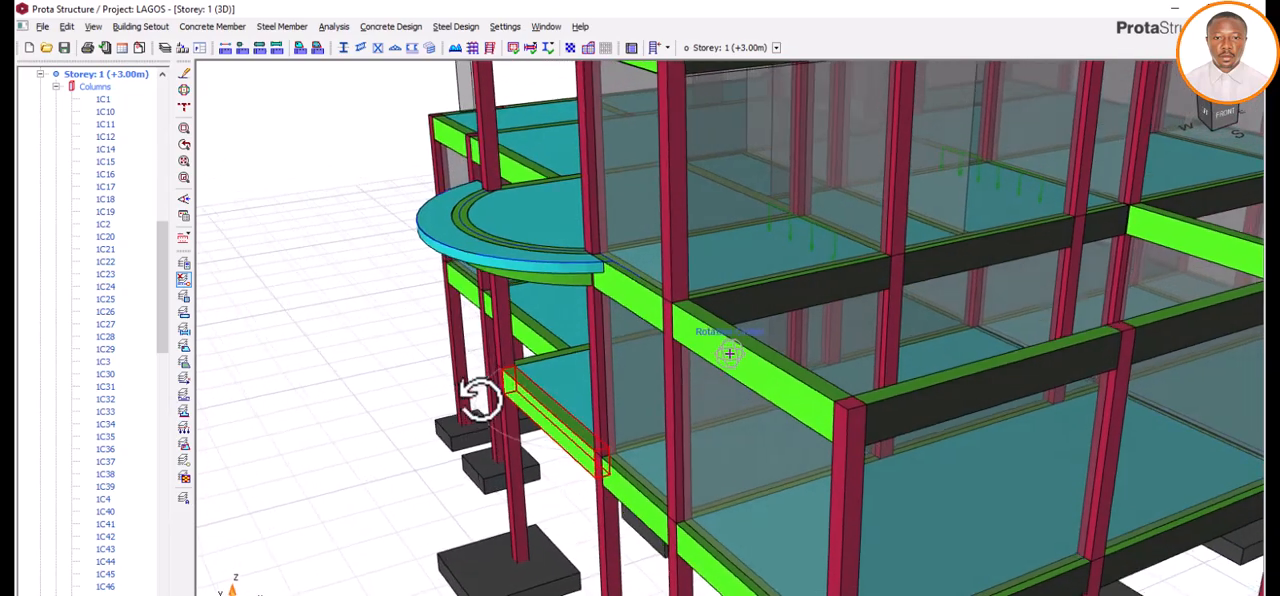
pyautogui.moveTo(518, 284); pyautogui.dragTo(312, 335, button='middle')
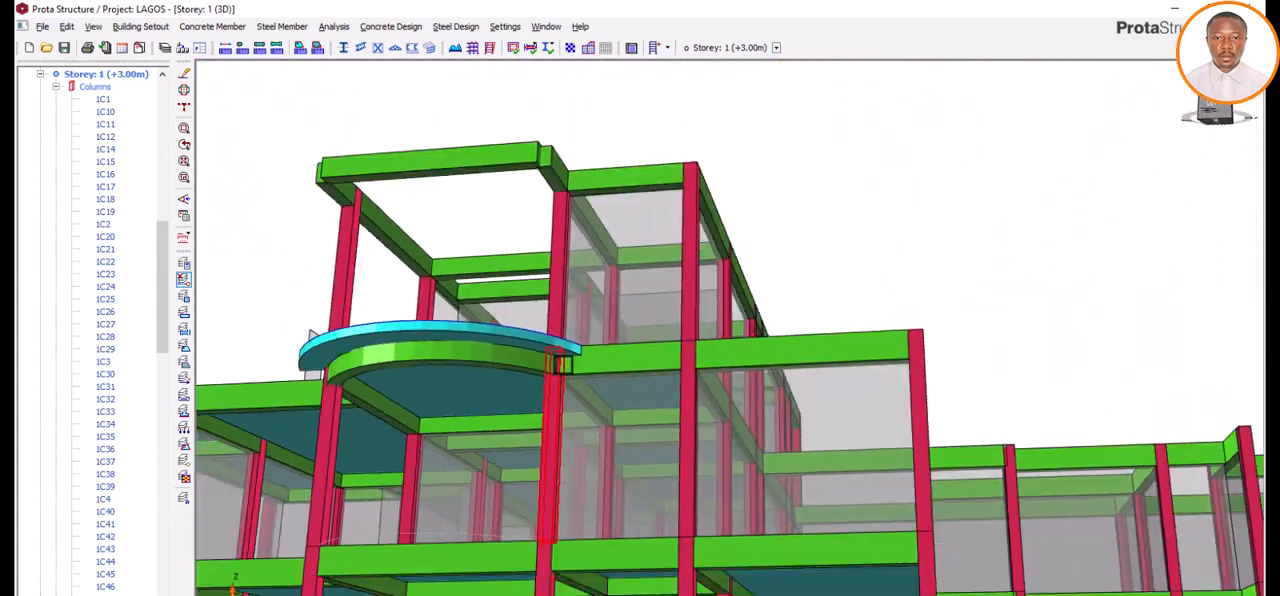
pyautogui.moveTo(499, 393); pyautogui.dragTo(527, 394, button='middle')
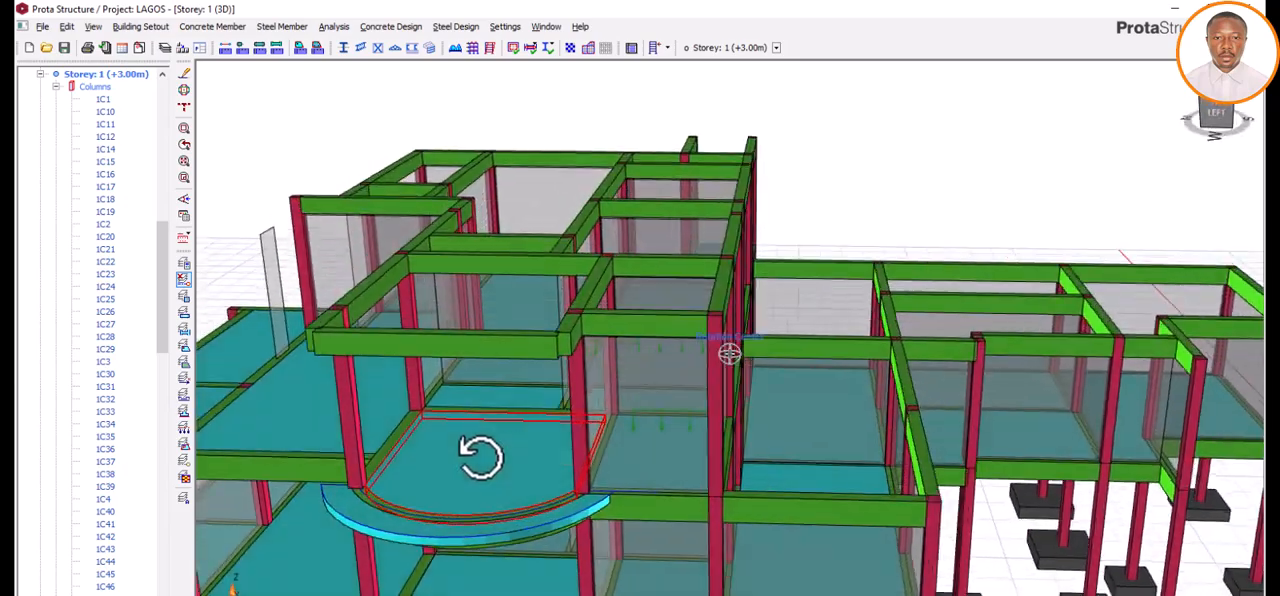
pyautogui.moveTo(480, 456); pyautogui.dragTo(395, 460, button='middle')
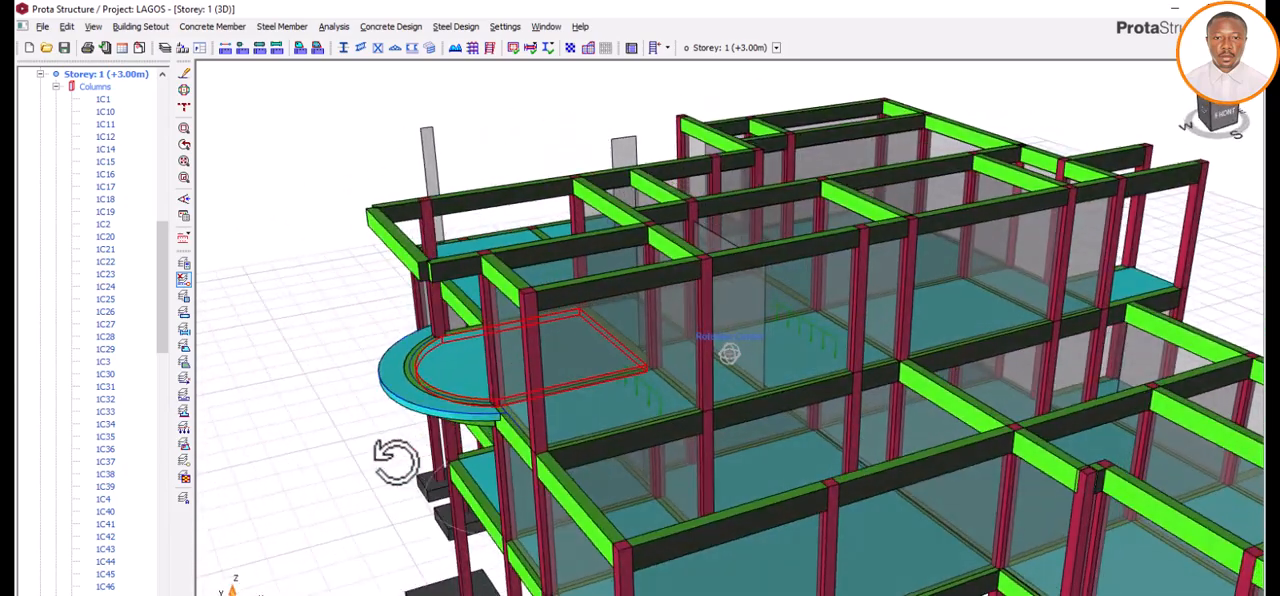
pyautogui.scroll(3, 390, 418)
pyautogui.moveTo(366, 417)
pyautogui.mouseDown(button='middle')
pyautogui.moveTo(371, 400)
pyautogui.moveTo(378, 418)
pyautogui.mouseUp(button='middle')
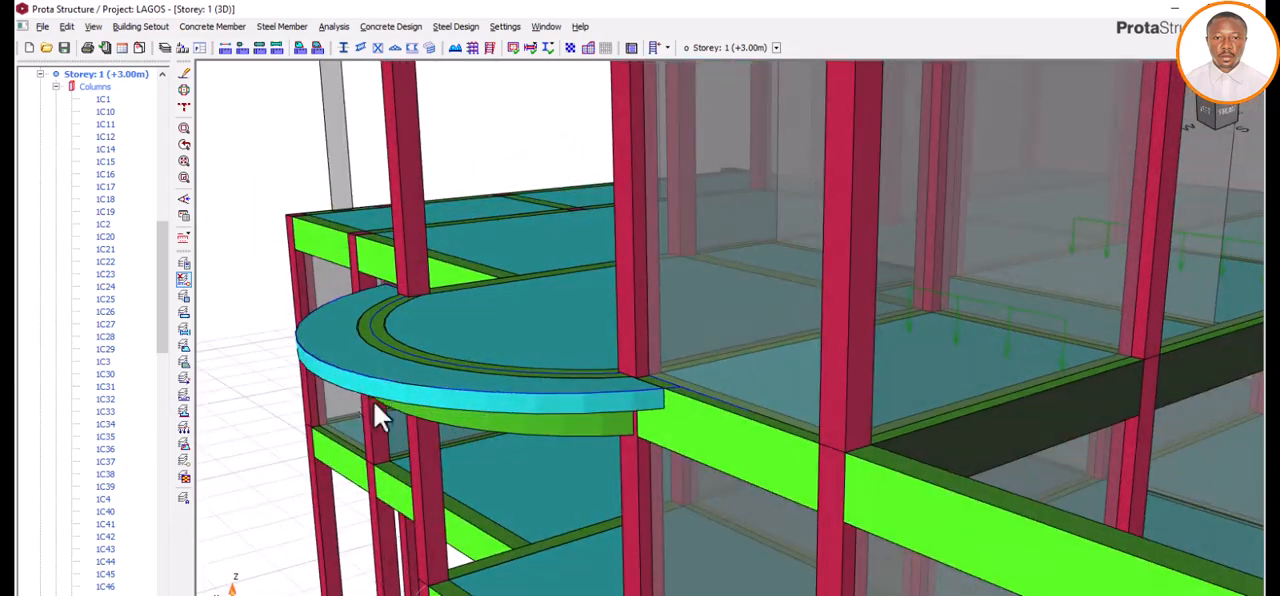
pyautogui.scroll(-5, 375, 475)
pyautogui.moveTo(534, 320); pyautogui.dragTo(427, 283, button='middle')
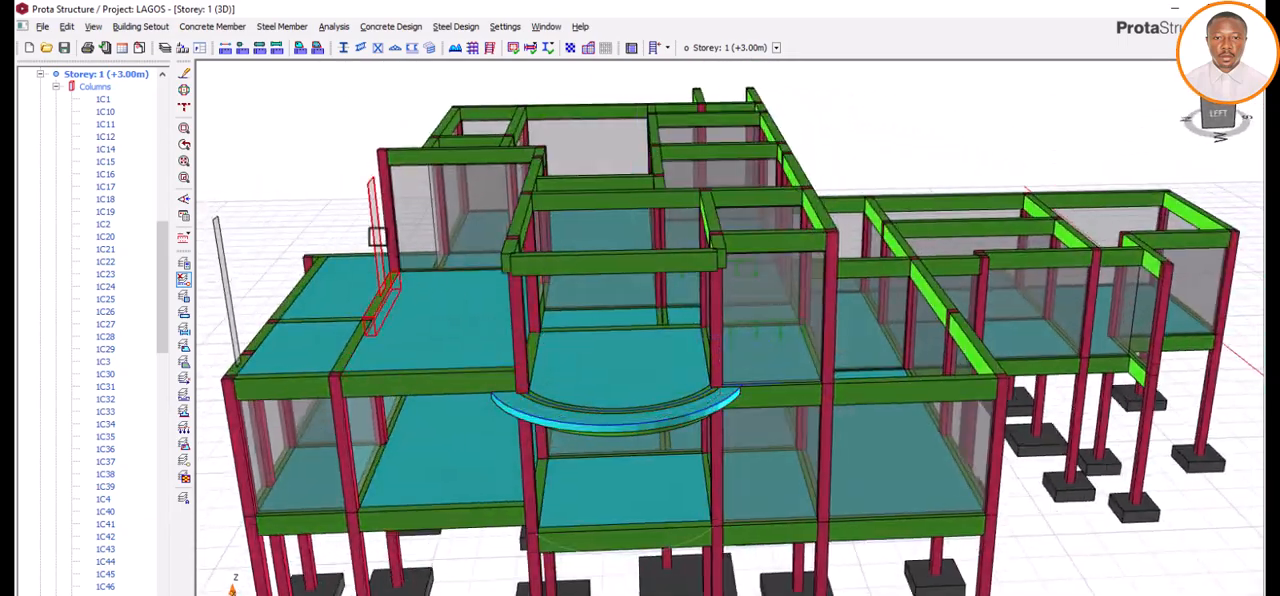
pyautogui.scroll(2, 376, 236)
pyautogui.scroll(-3, 393, 318)
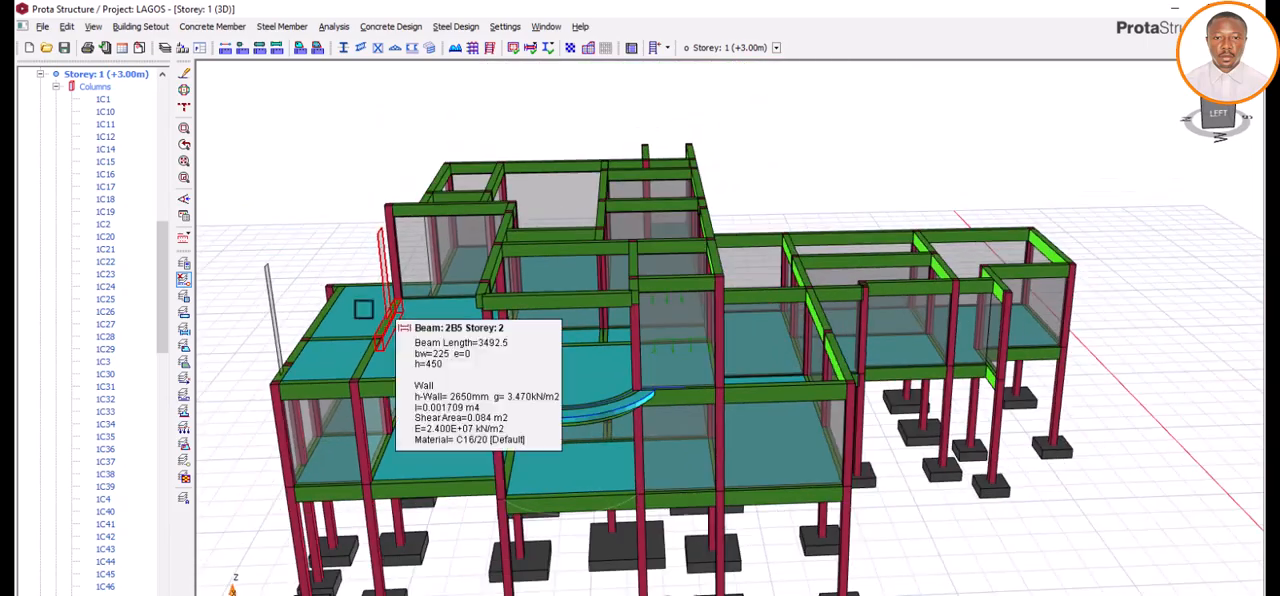
# Step: Examine the Storey 2 slabs and the narrow wall panels standing on their edge beams from the back of the building
pyautogui.moveTo(261, 385); pyautogui.dragTo(609, 456, button='middle')
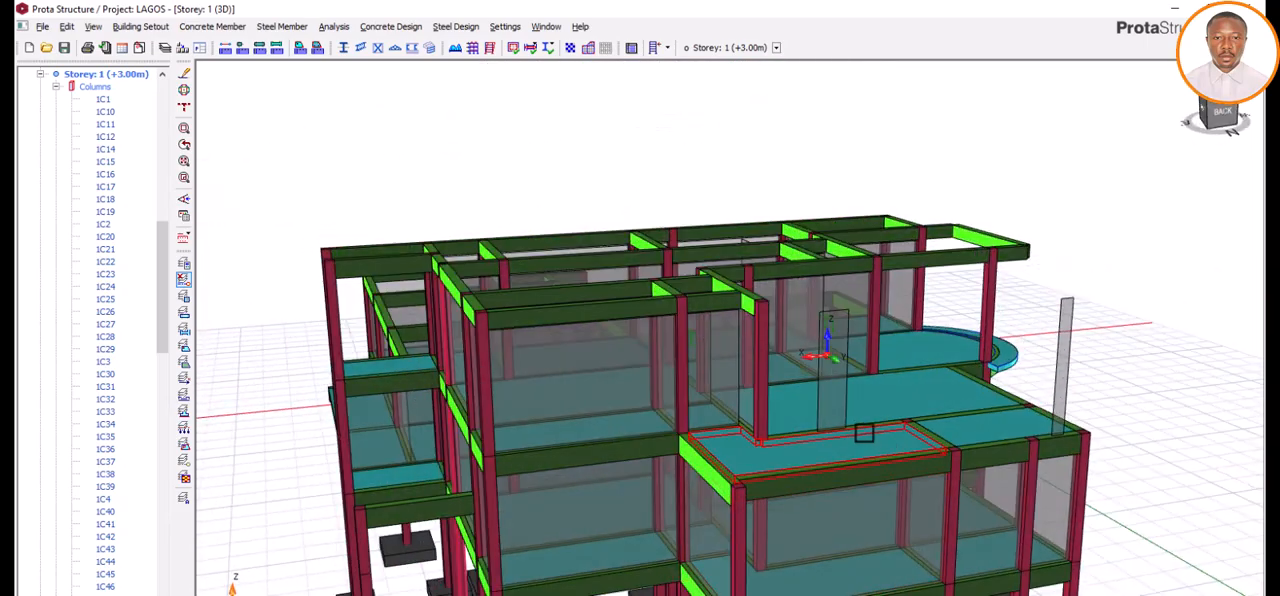
pyautogui.scroll(3, 864, 433)
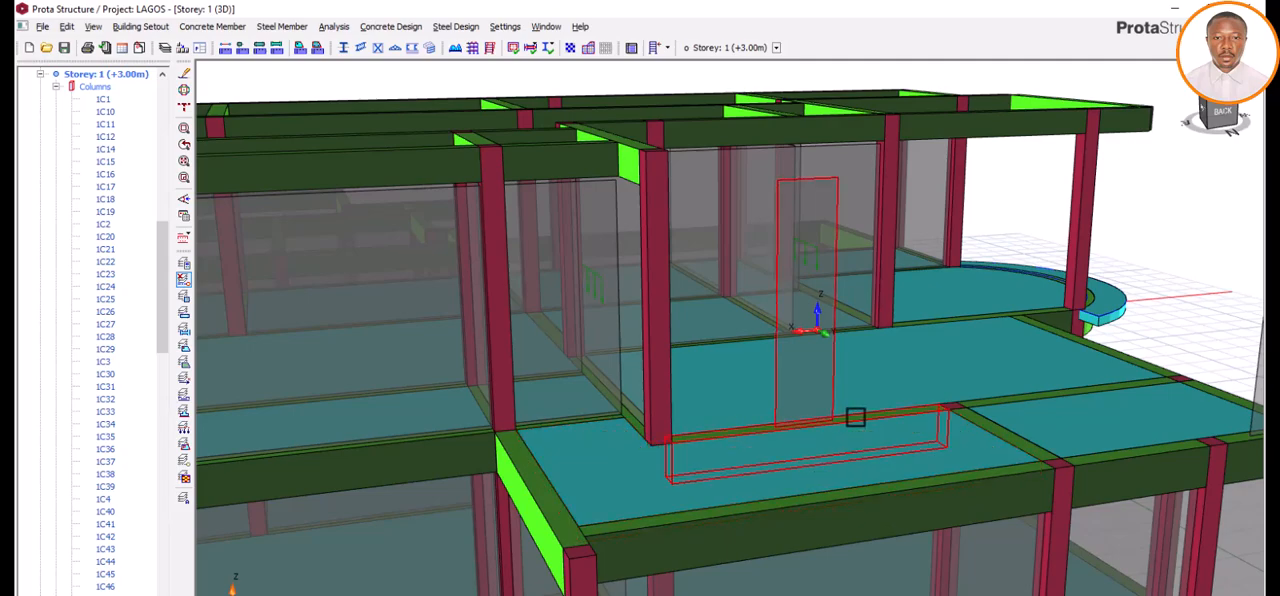
pyautogui.scroll(-3, 563, 367)
pyautogui.scroll(-3, 563, 367)
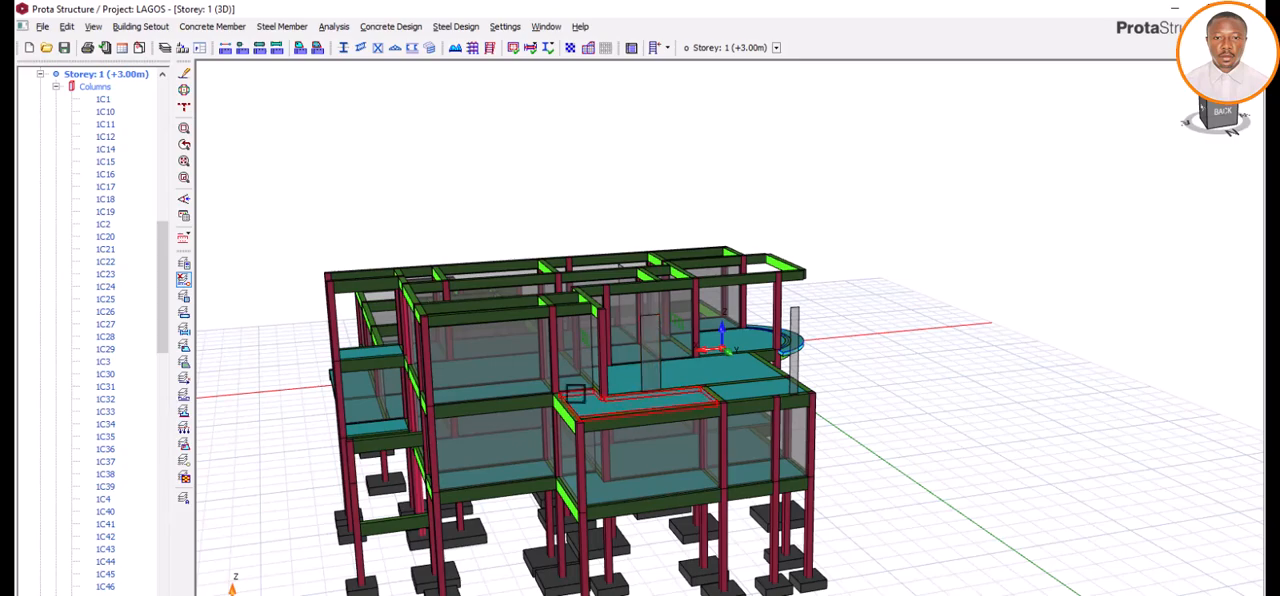
pyautogui.scroll(6, 772, 379)
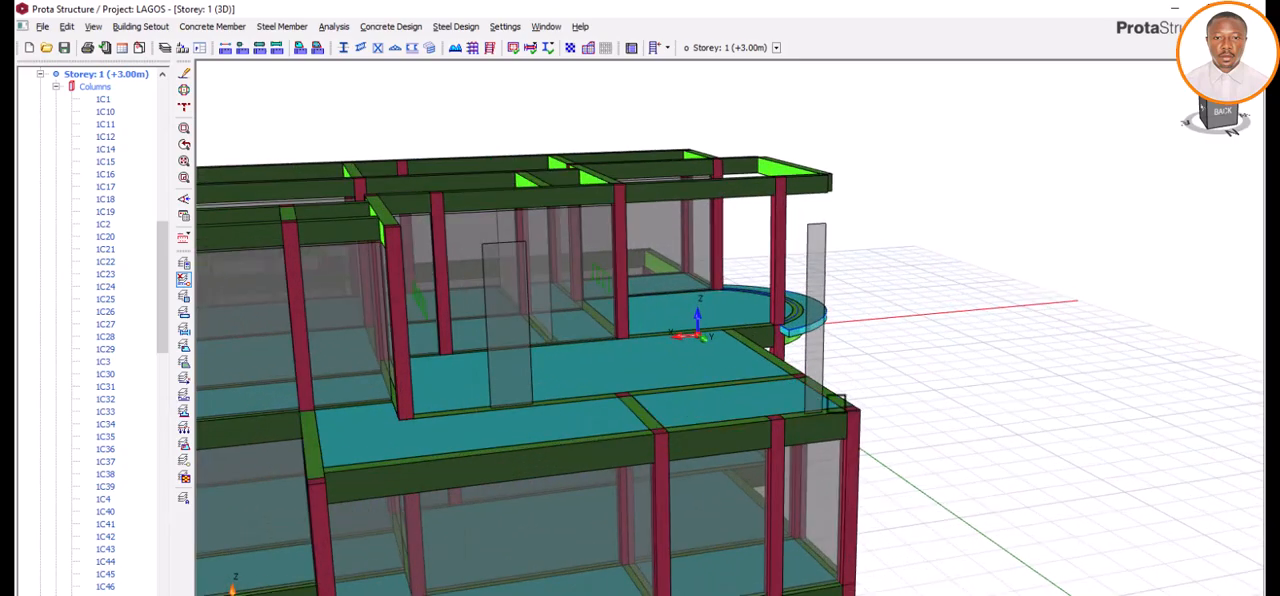
pyautogui.moveTo(854, 449); pyautogui.dragTo(757, 437, button='middle')
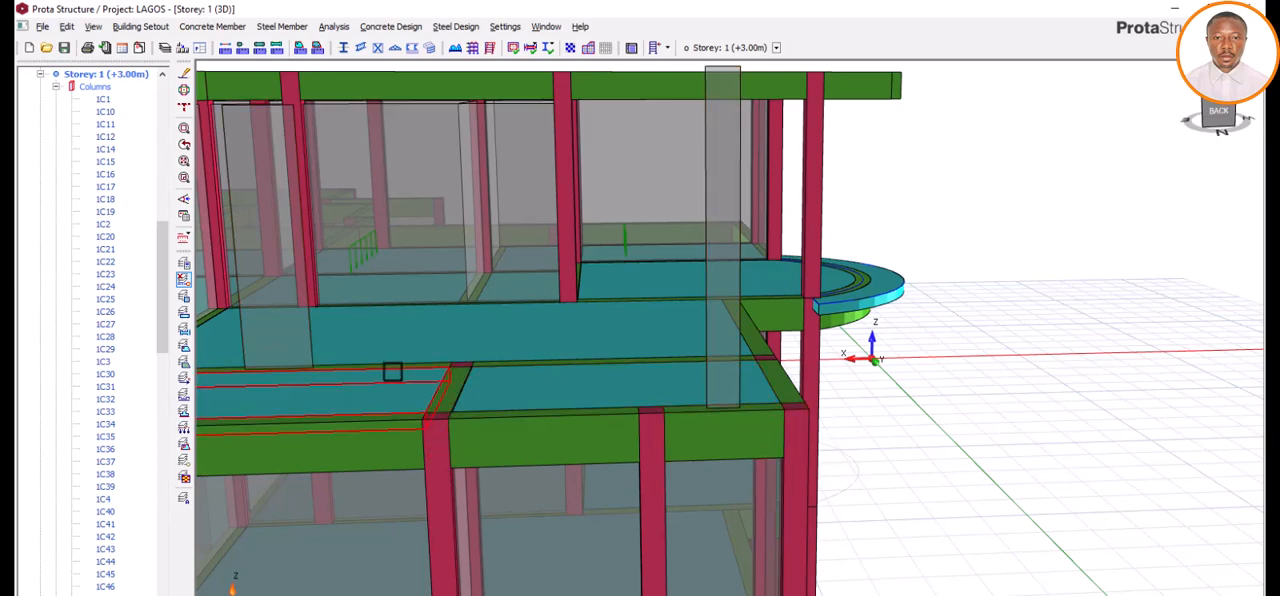
pyautogui.scroll(3, 252, 370)
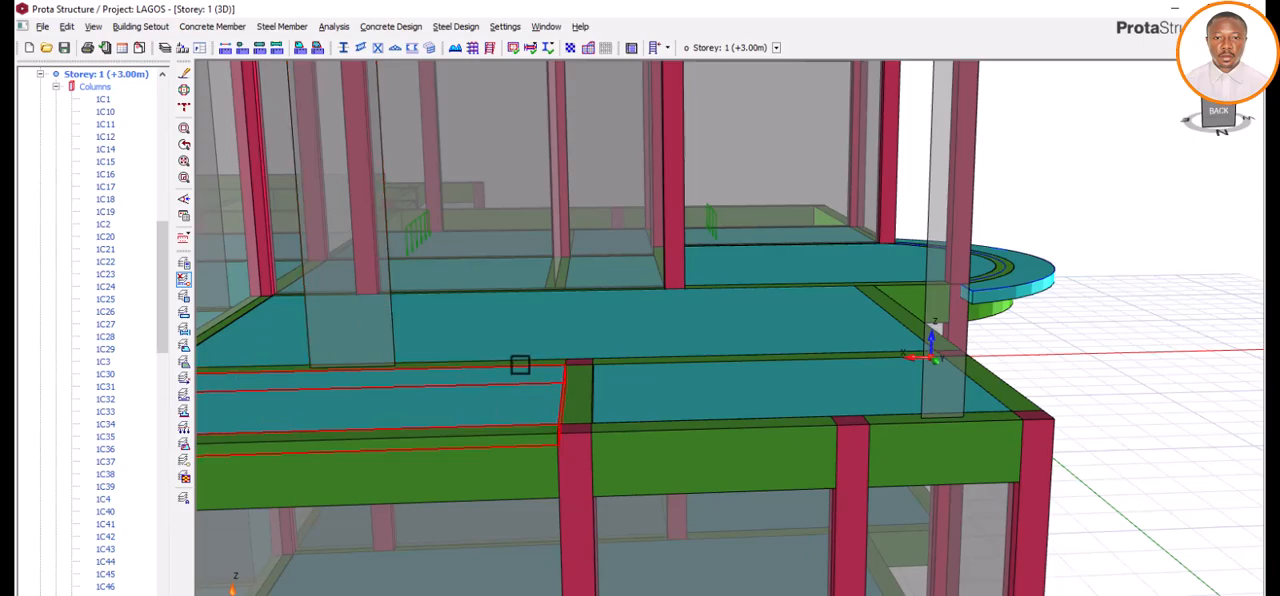
pyautogui.scroll(-5, 519, 364)
pyautogui.scroll(2, 526, 363)
# Step: Check the properties of the curved cantilever slab outside the curved beam in the 3D view
pyautogui.moveTo(826, 428); pyautogui.dragTo(859, 357, button='middle')
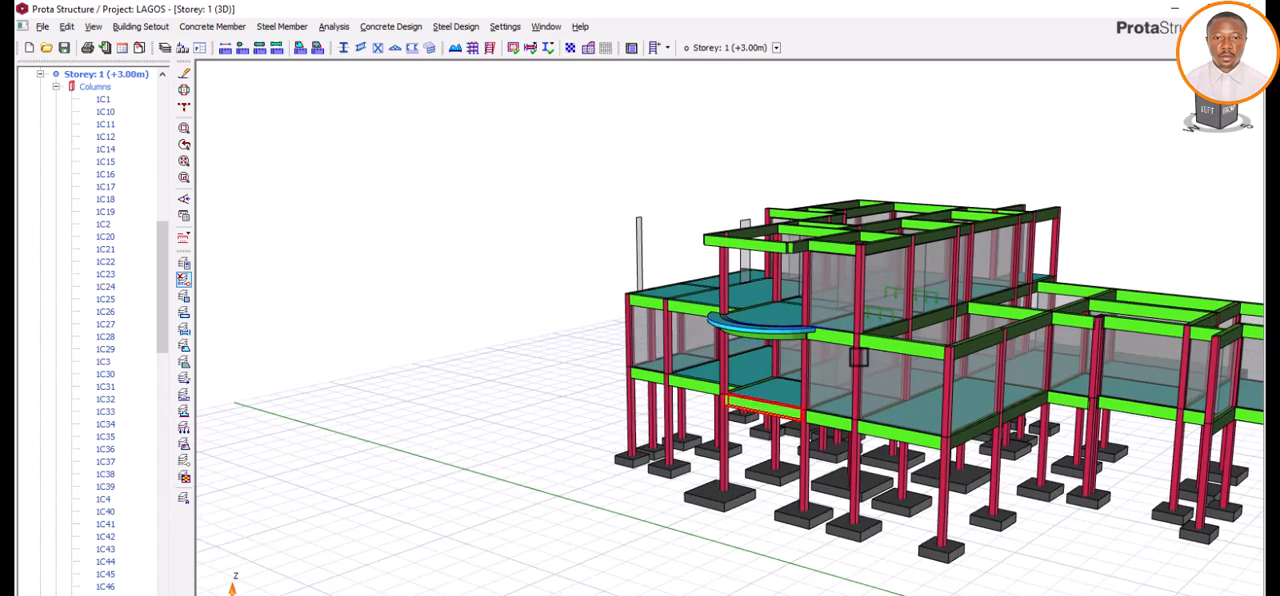
pyautogui.scroll(5, 737, 374)
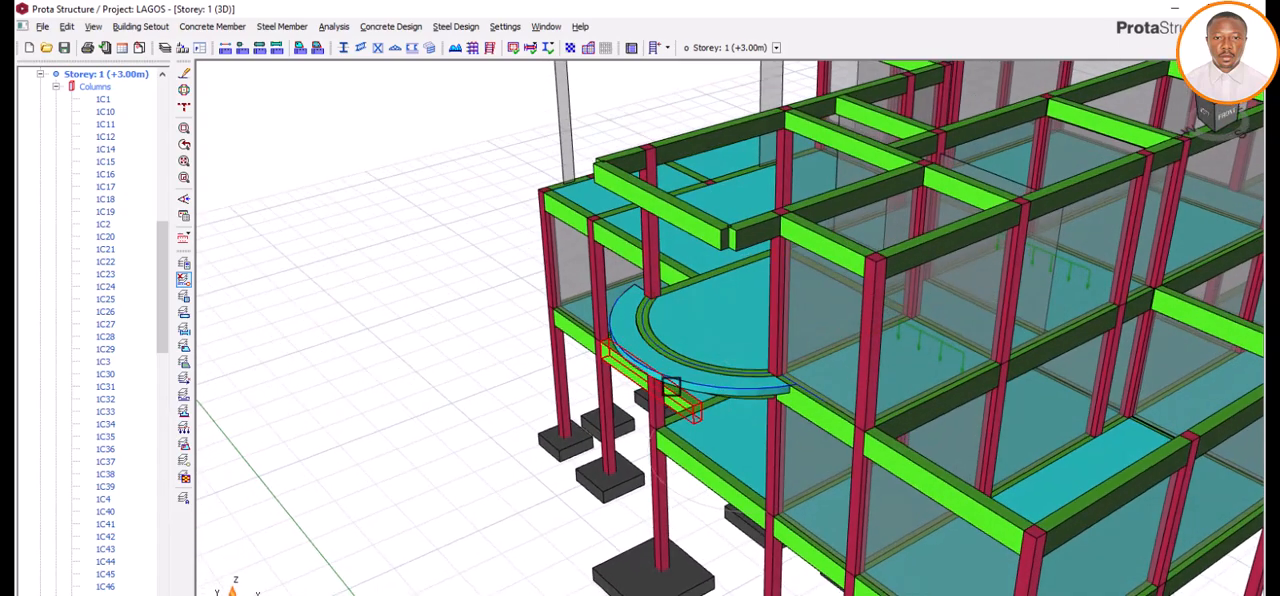
pyautogui.scroll(2, 670, 386)
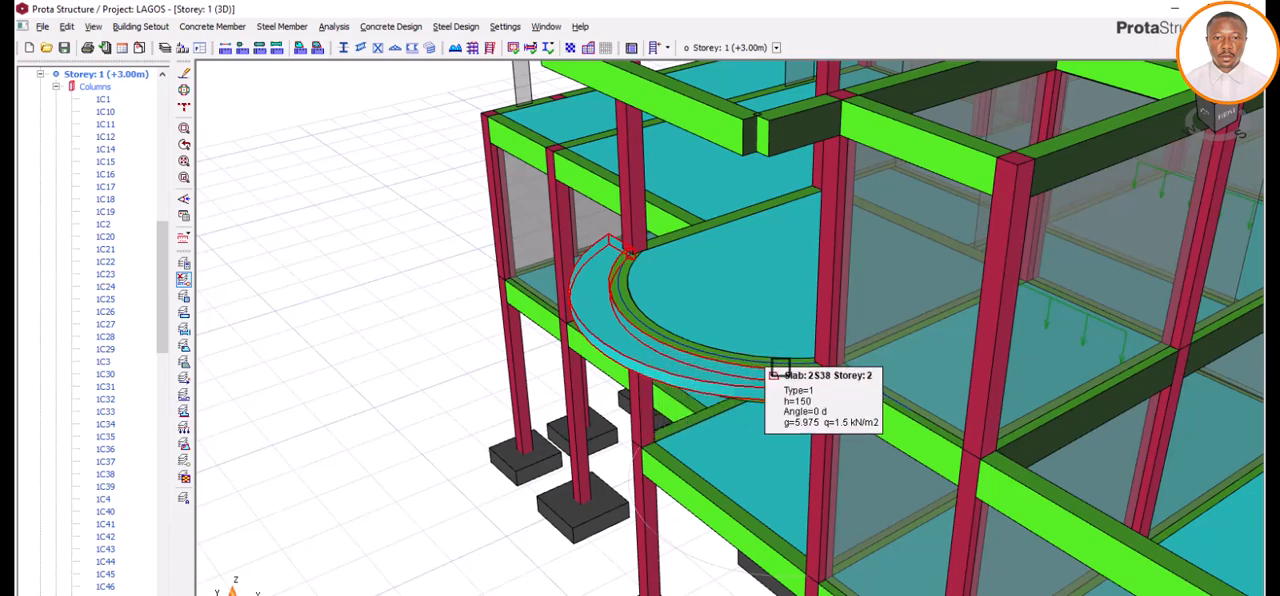
# Step: Inspect the curved cantilever slab and its supporting curved beam up close in the 3D view
pyautogui.scroll(-3, 626, 361)
pyautogui.scroll(6, 737, 374)
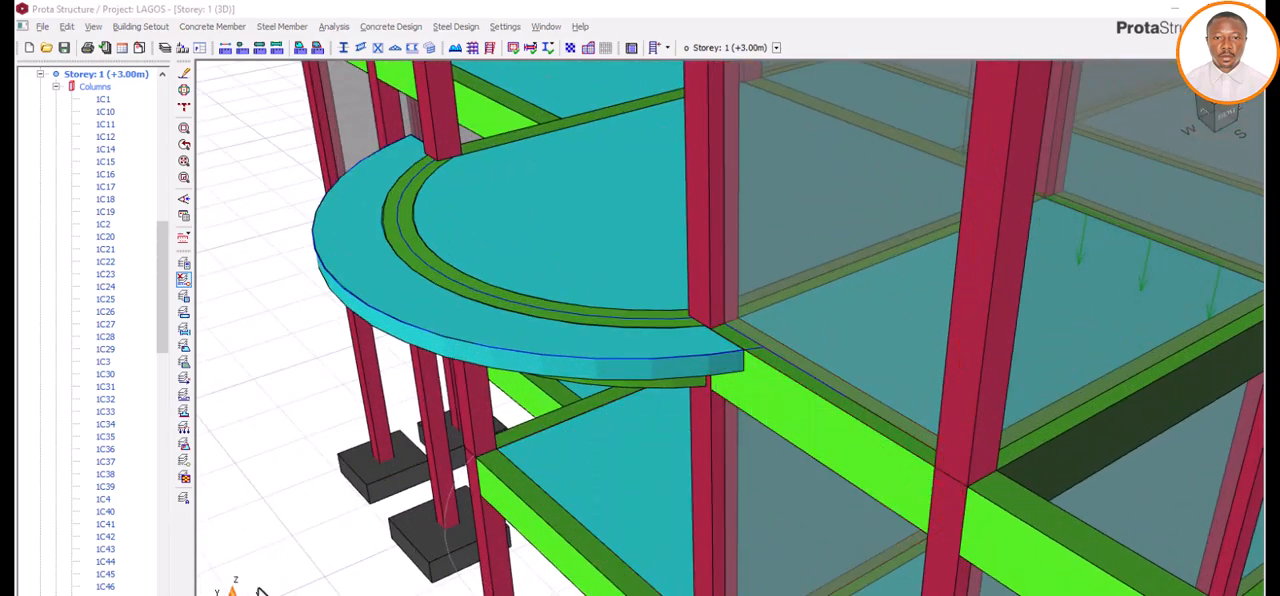
pyautogui.scroll(-3, 604, 364)
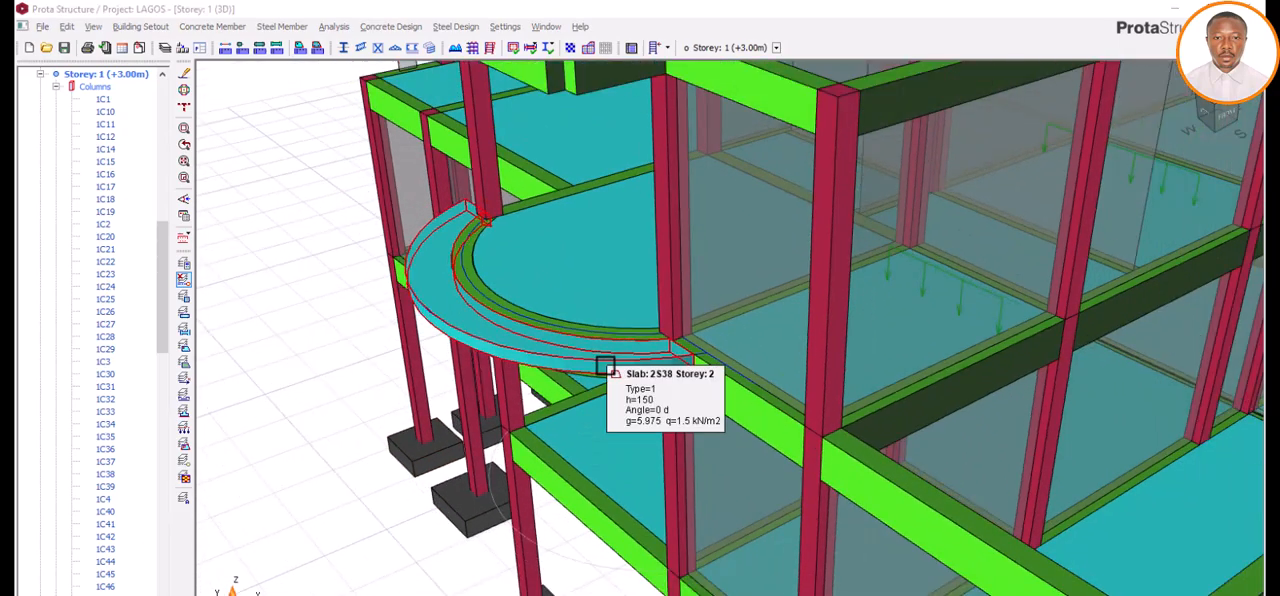
pyautogui.scroll(2, 620, 380)
pyautogui.moveTo(680, 421)
pyautogui.mouseDown(button='middle')
pyautogui.moveTo(660, 408)
pyautogui.moveTo(671, 399)
pyautogui.moveTo(659, 408)
pyautogui.moveTo(677, 406)
pyautogui.moveTo(663, 386)
pyautogui.moveTo(643, 400)
pyautogui.moveTo(669, 420)
pyautogui.mouseUp(button='middle')
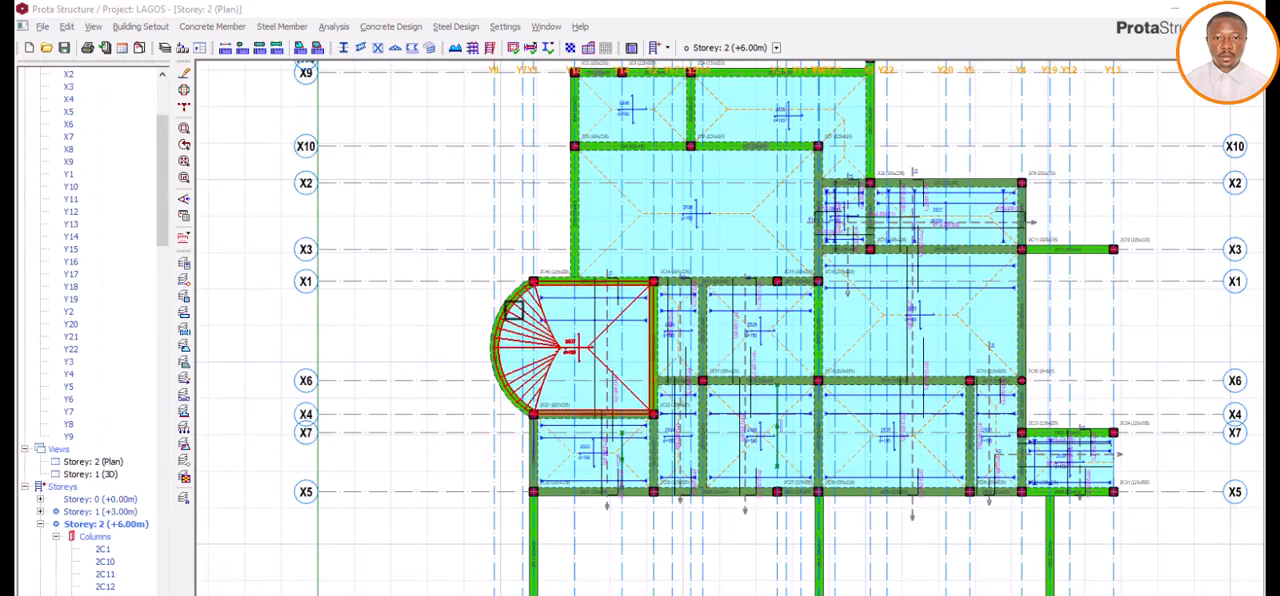
# Step: Examine the curved beam between axes X1 and X4 and the slab it encloses in the Storey 2 plan
pyautogui.scroll(4, 507, 310)
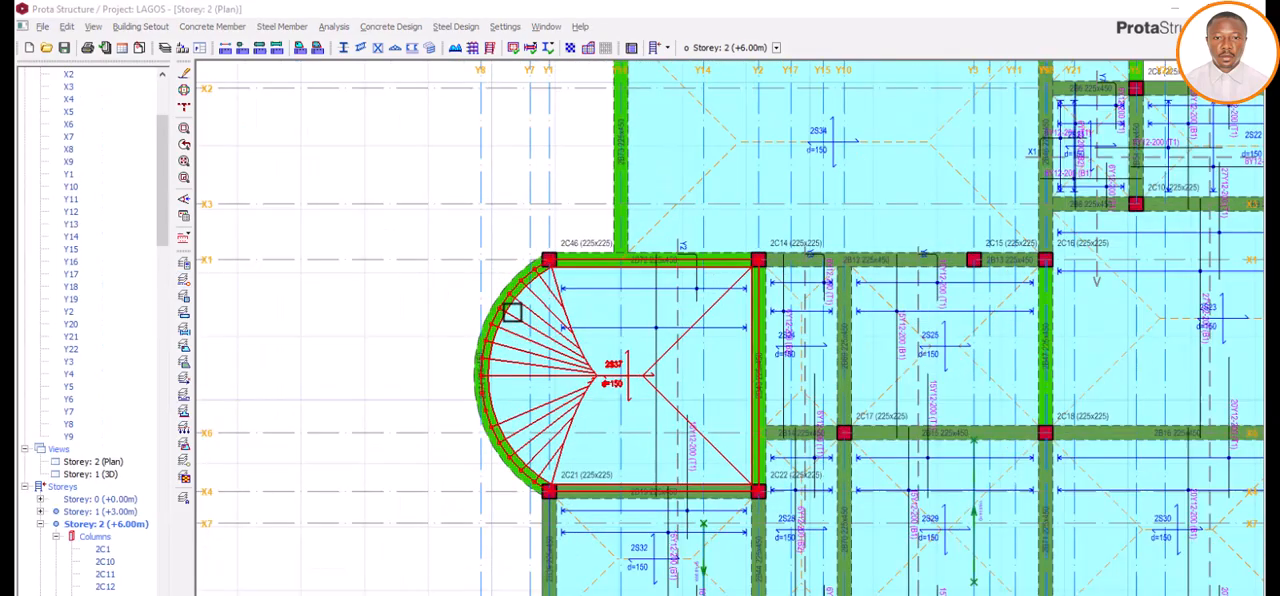
pyautogui.scroll(-3, 497, 332)
pyautogui.scroll(2, 491, 335)
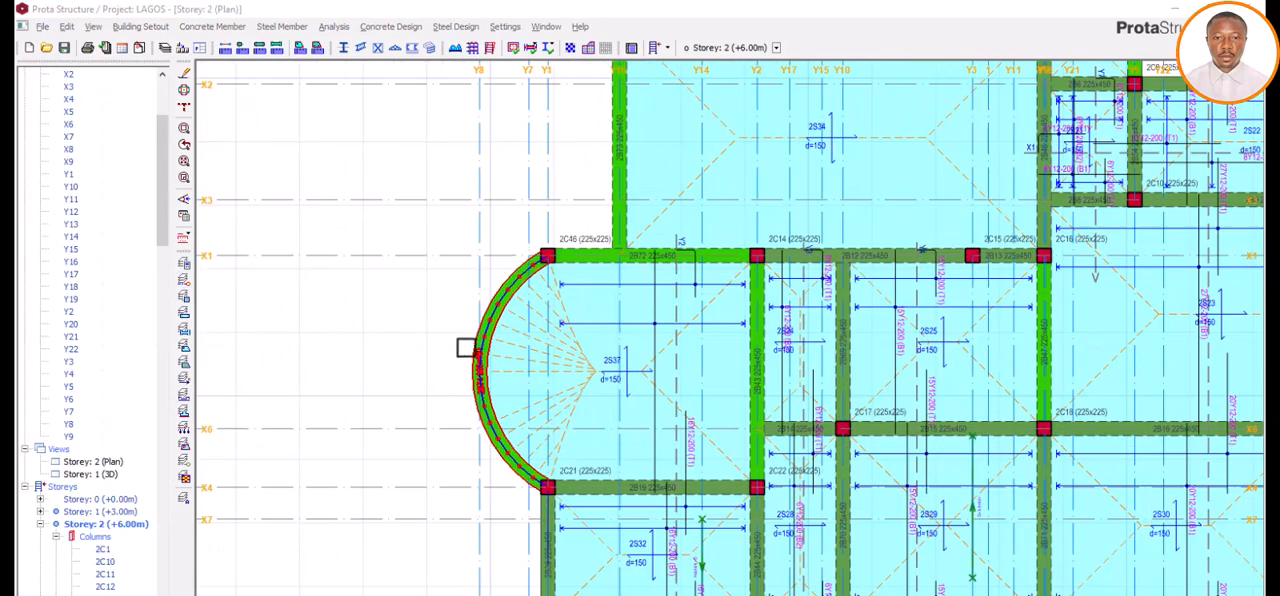
pyautogui.scroll(-4, 466, 349)
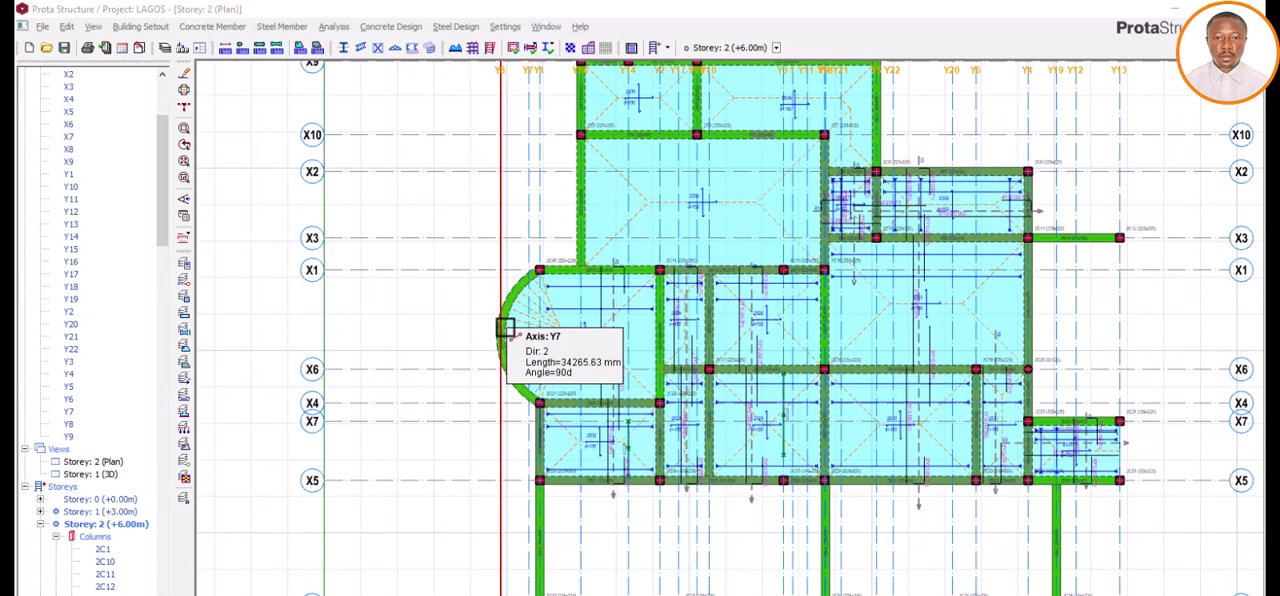
pyautogui.scroll(2, 508, 325)
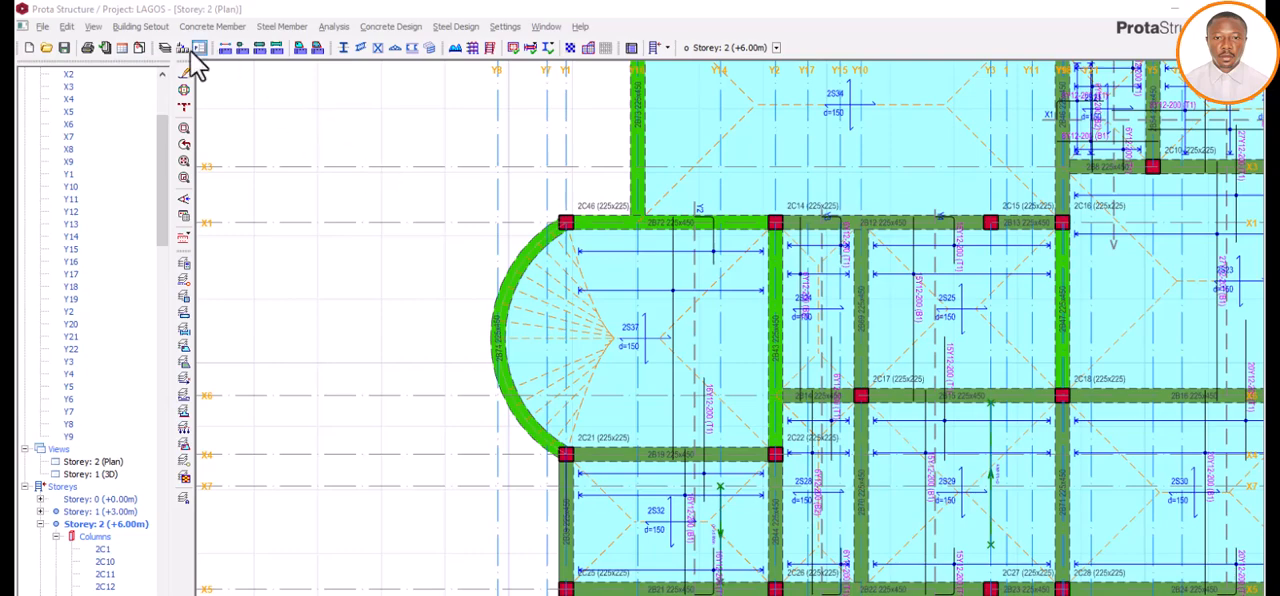
pyautogui.click(211, 27)
pyautogui.click(228, 58)
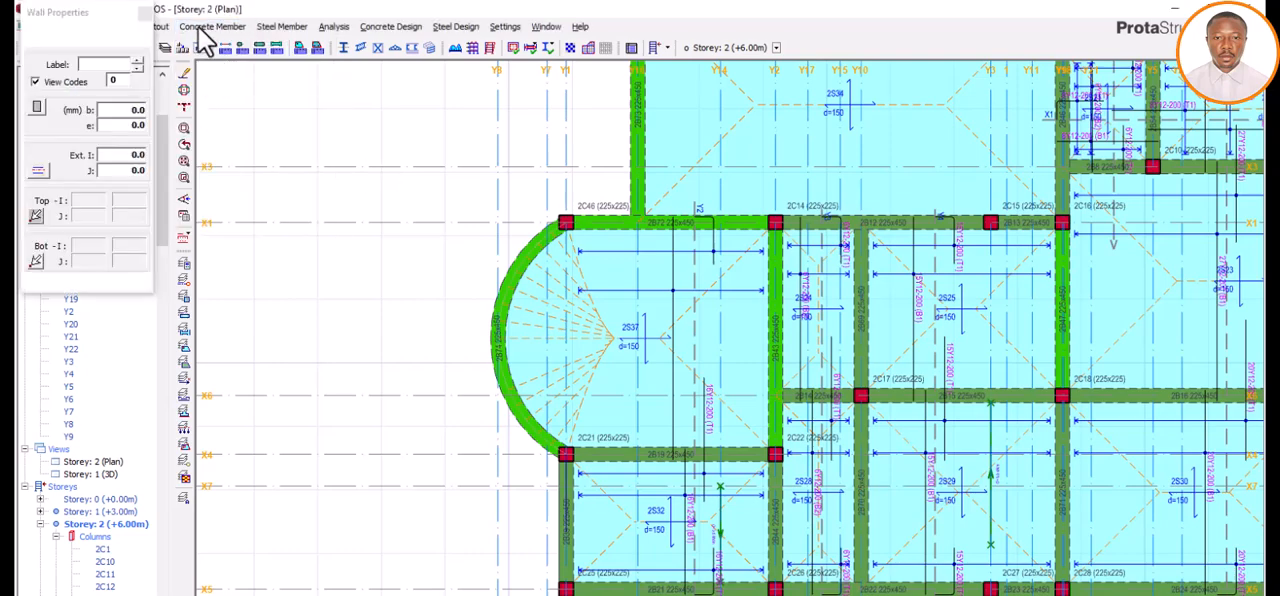
pyautogui.click(210, 27)
pyautogui.click(158, 22)
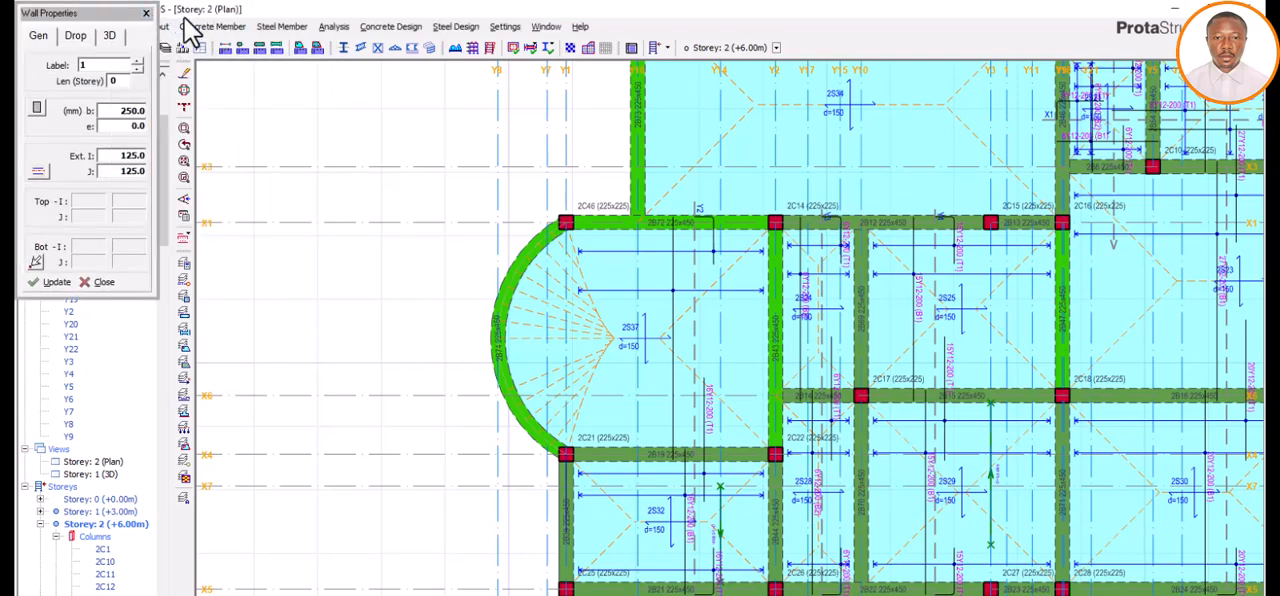
pyautogui.click(146, 14)
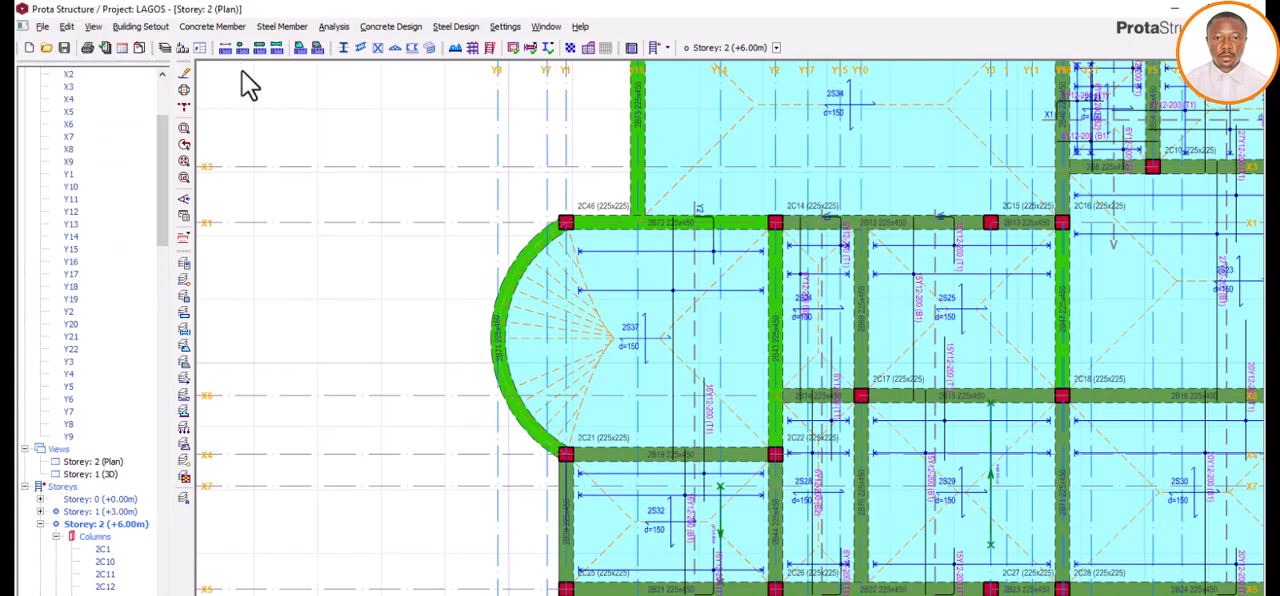
pyautogui.click(225, 30)
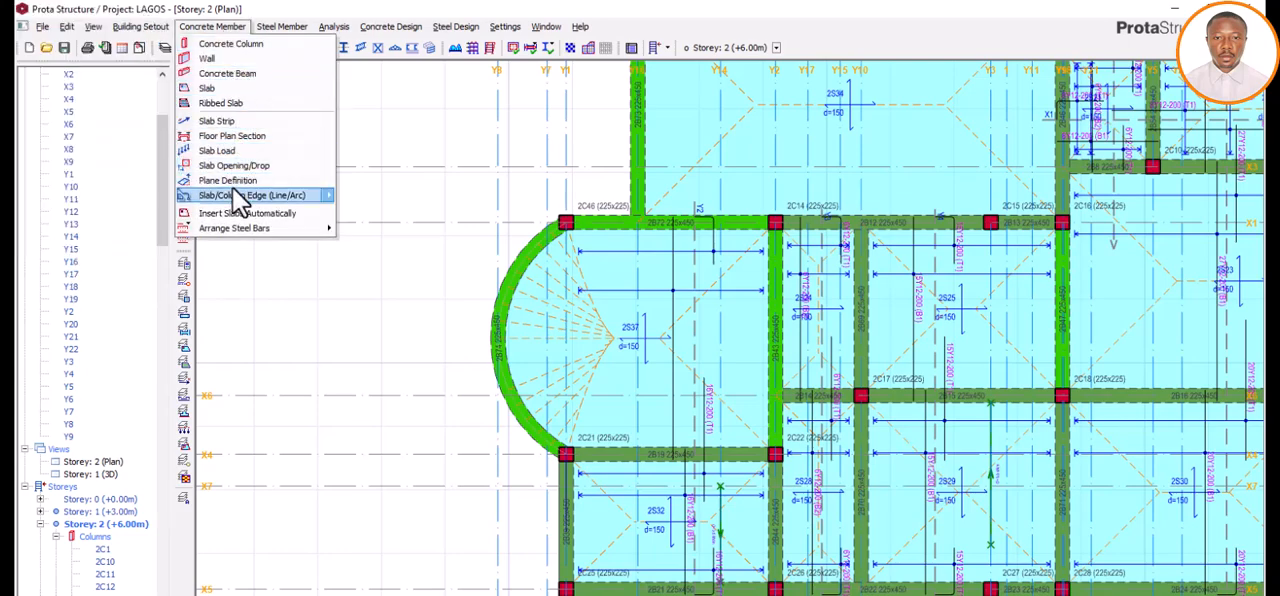
pyautogui.moveTo(233, 195)
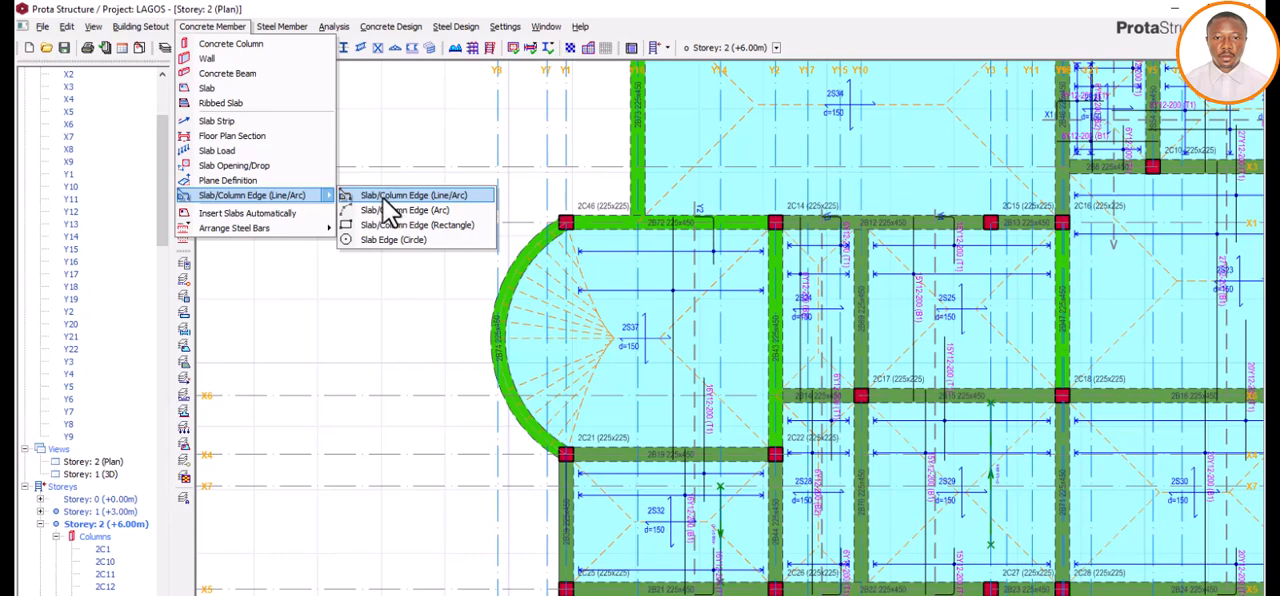
pyautogui.click(446, 195)
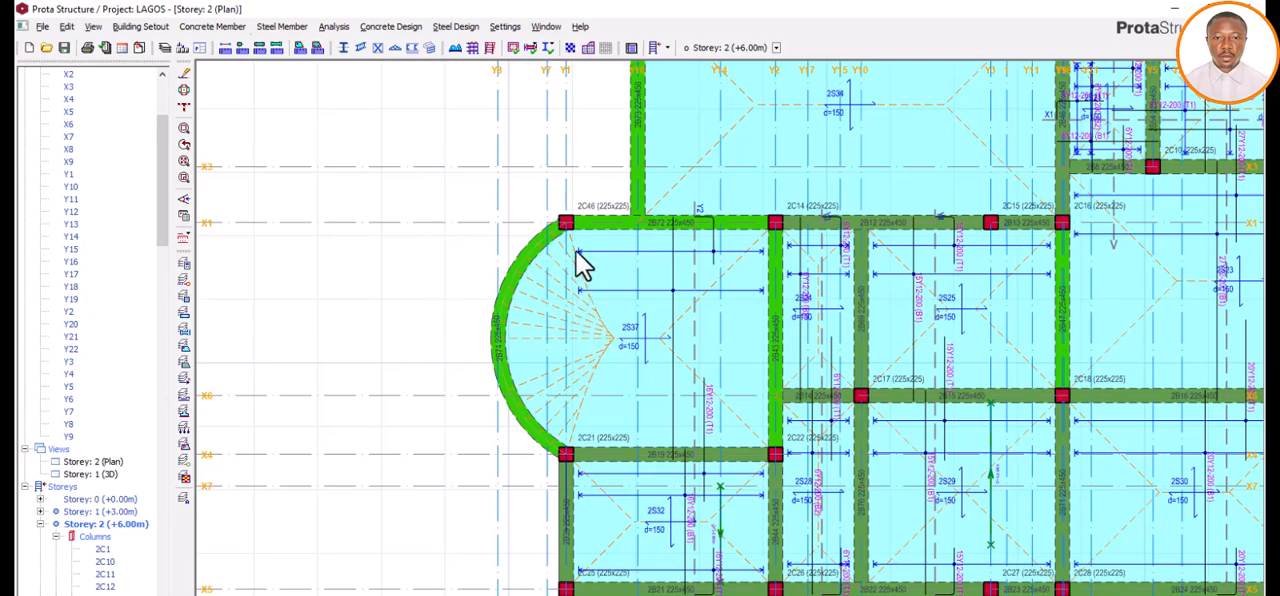
pyautogui.scroll(2, 574, 205)
pyautogui.scroll(1, 574, 205)
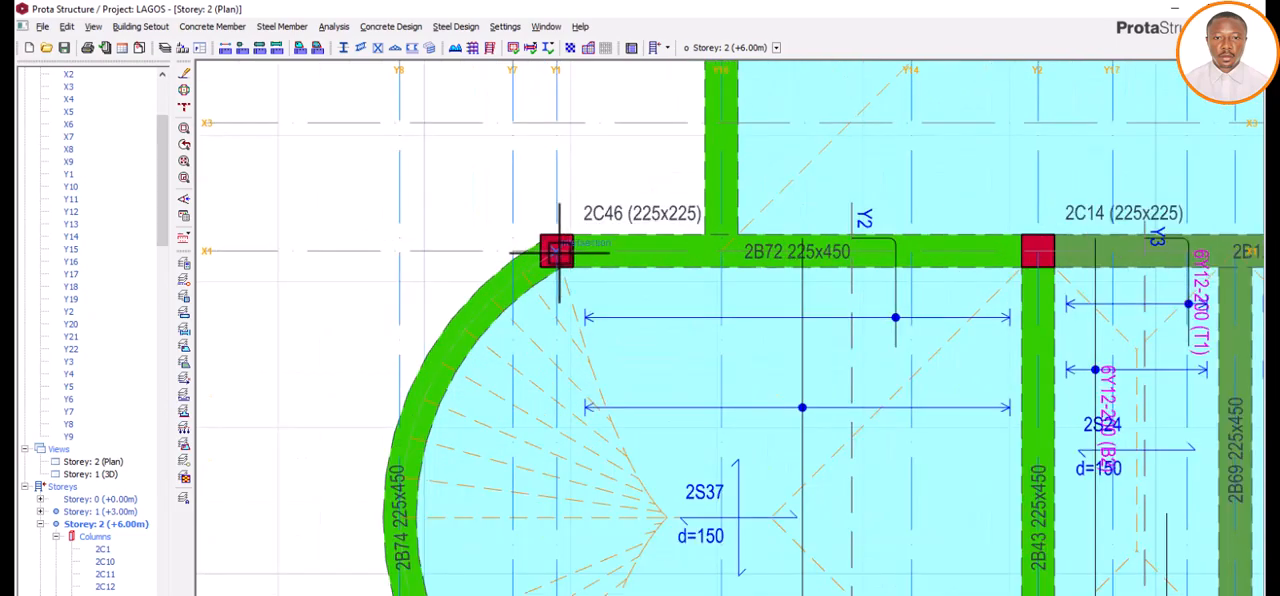
pyautogui.click(557, 251)
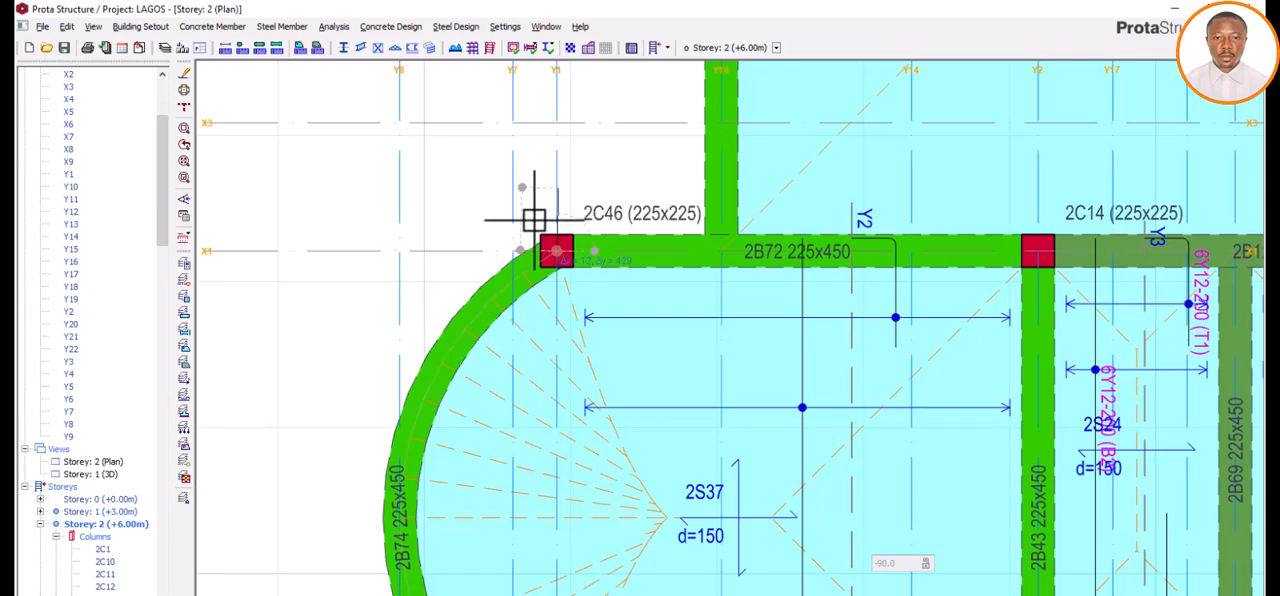
pyautogui.scroll(-5, 546, 214)
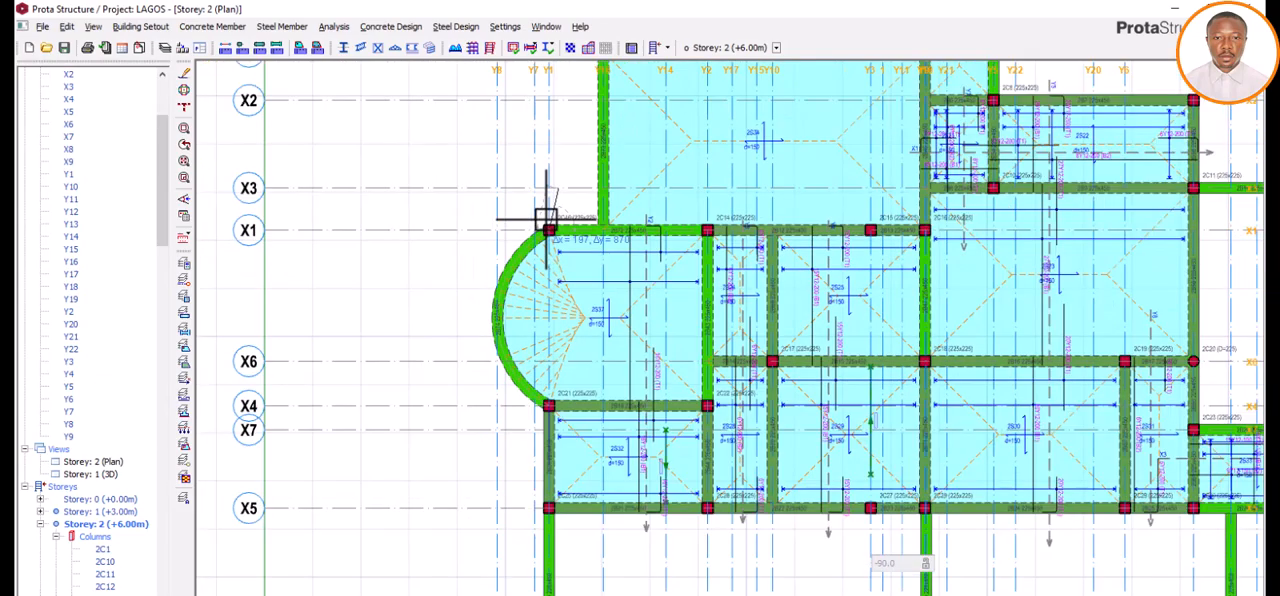
pyautogui.scroll(4, 545, 219)
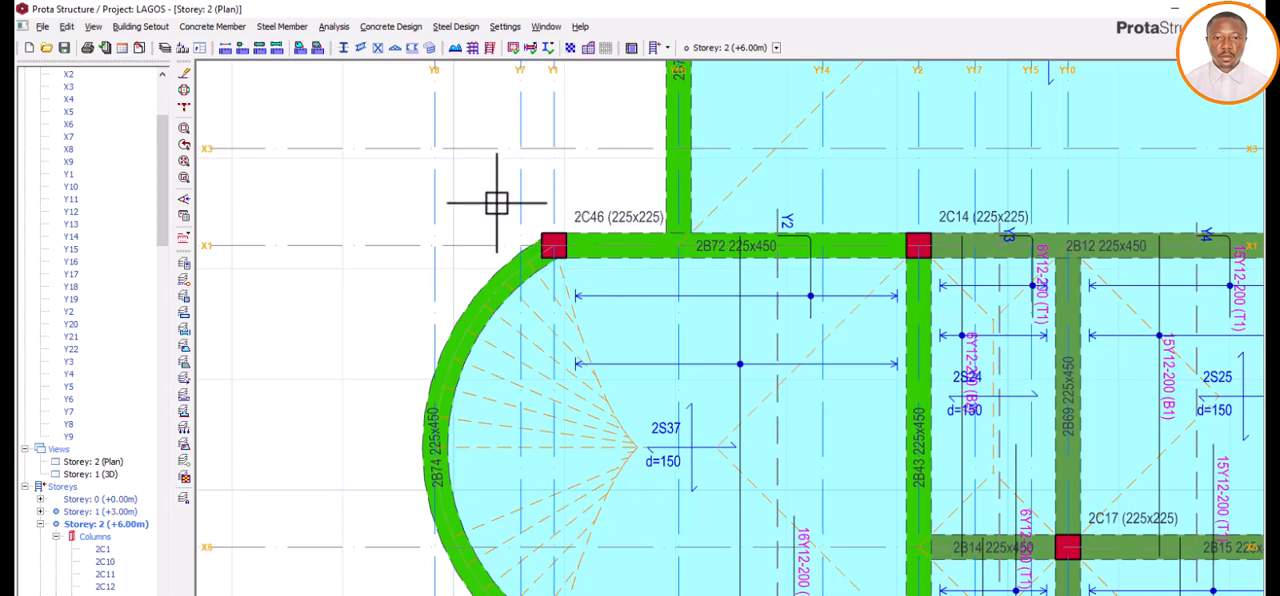
pyautogui.scroll(-1, 503, 205)
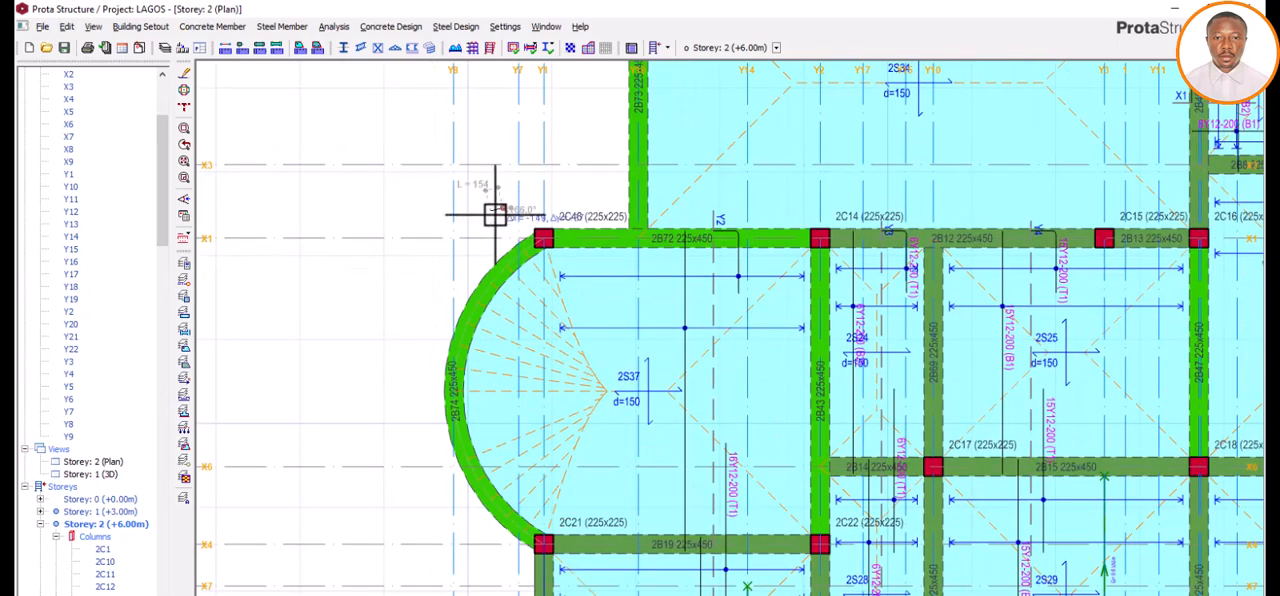
# Step: Draw a 600 mm straight slab edge from column 2C46 along axis Y1, pointing outward from the building at 90 degrees
pyautogui.click(212, 27)
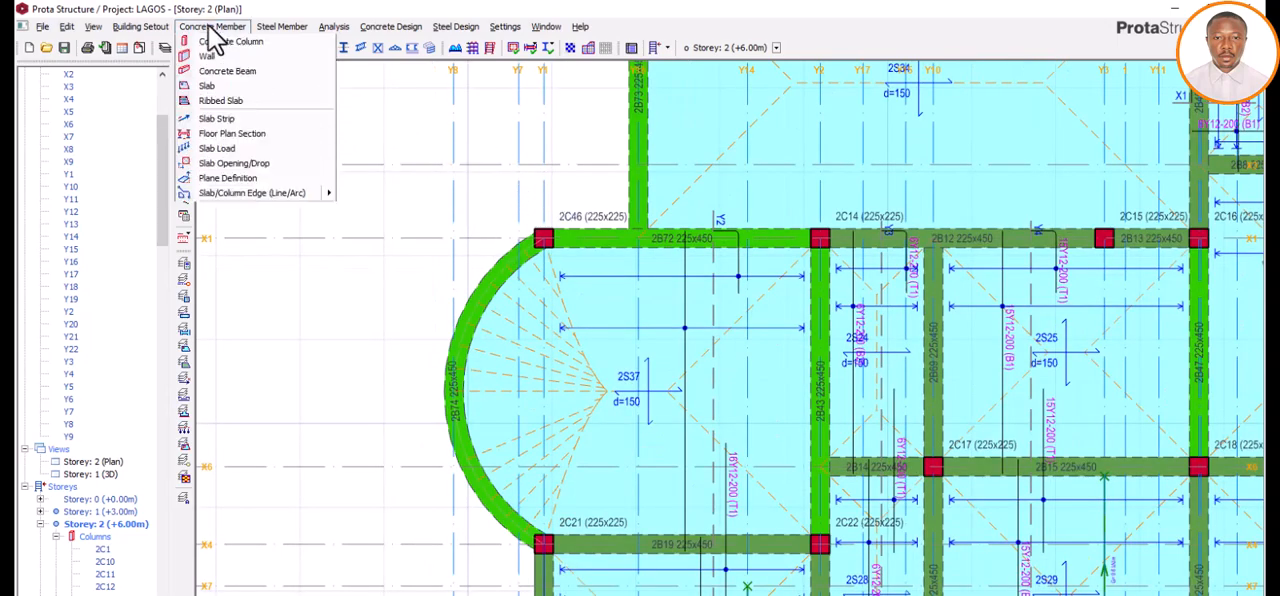
pyautogui.moveTo(315, 201)
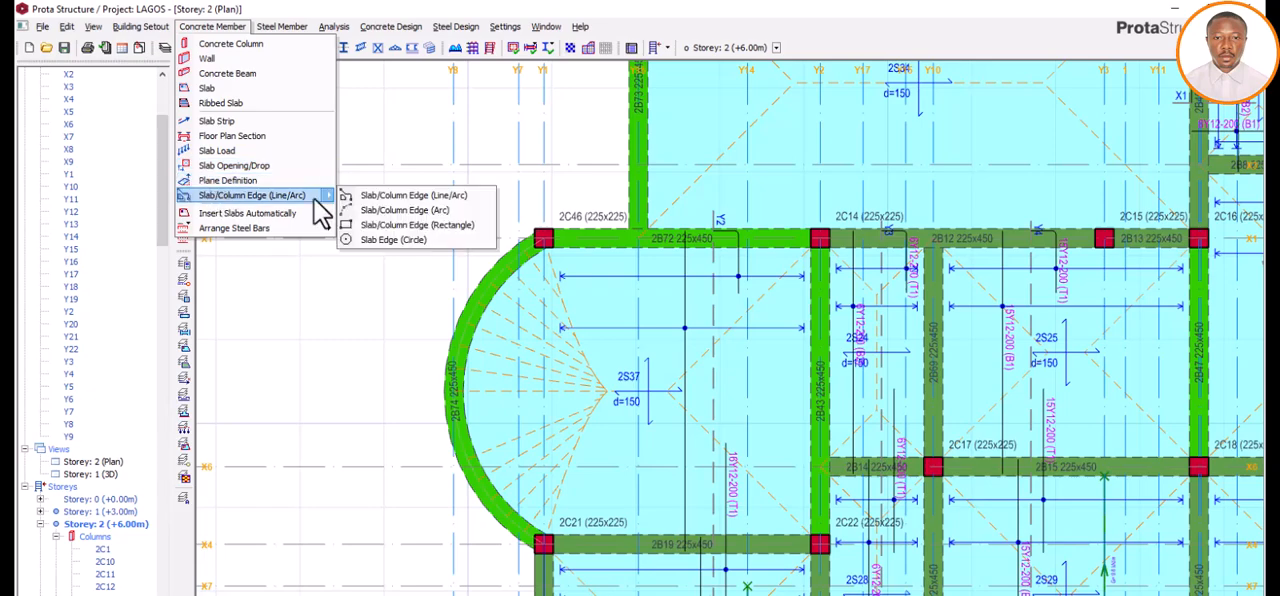
pyautogui.click(372, 197)
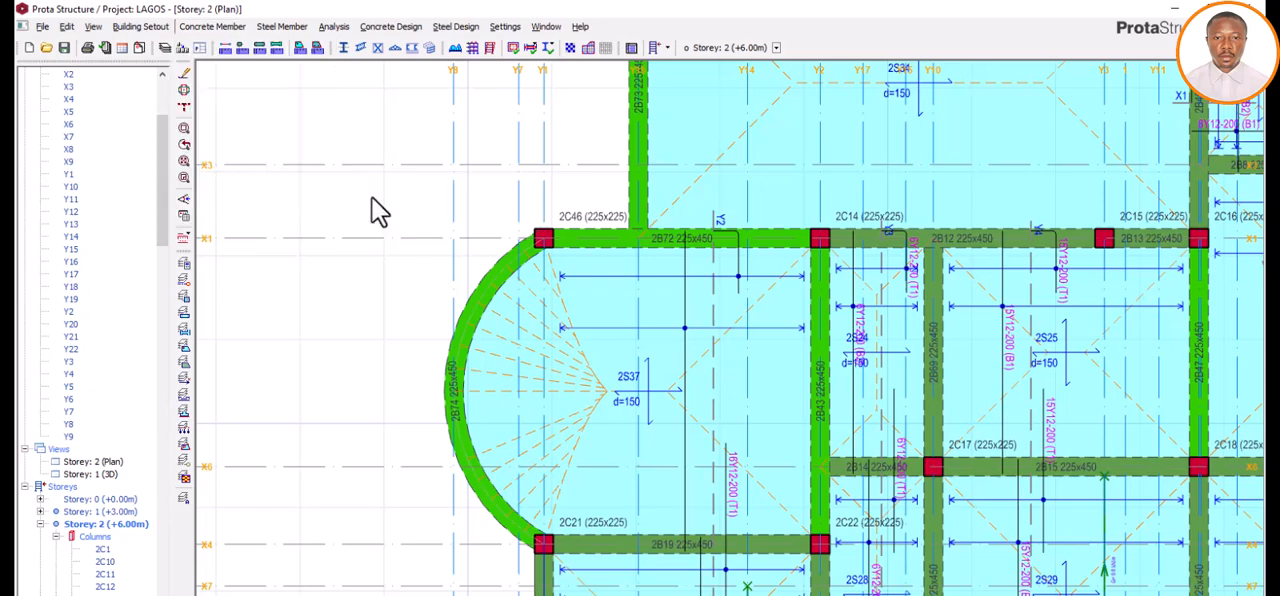
pyautogui.click(543, 238)
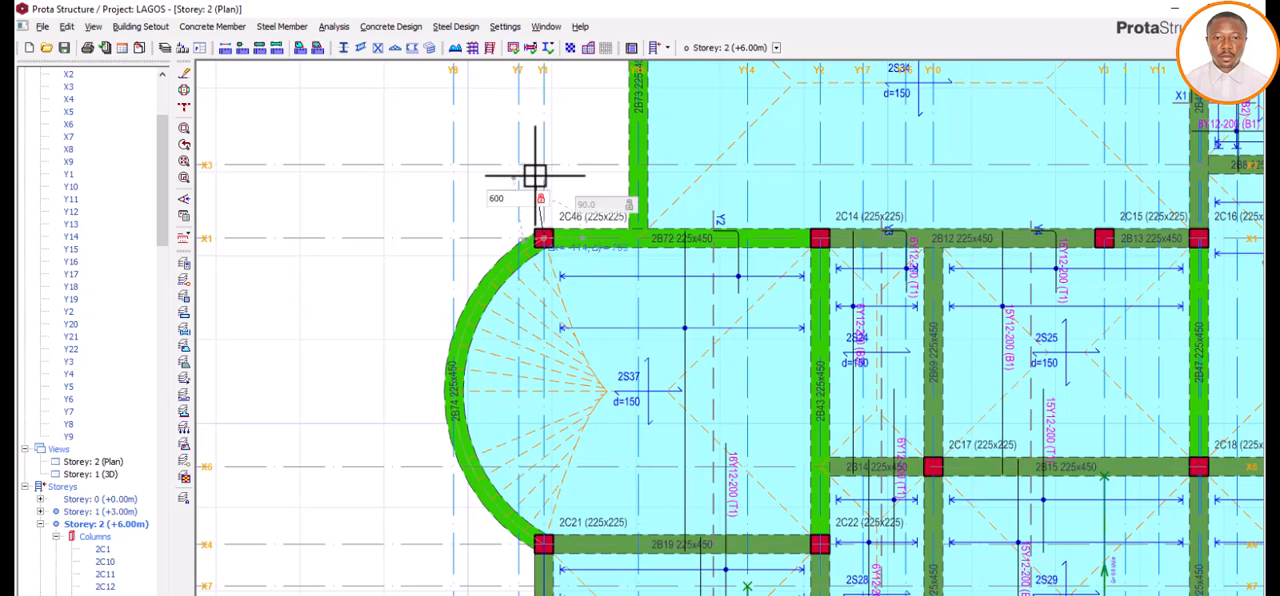
pyautogui.press('Return')
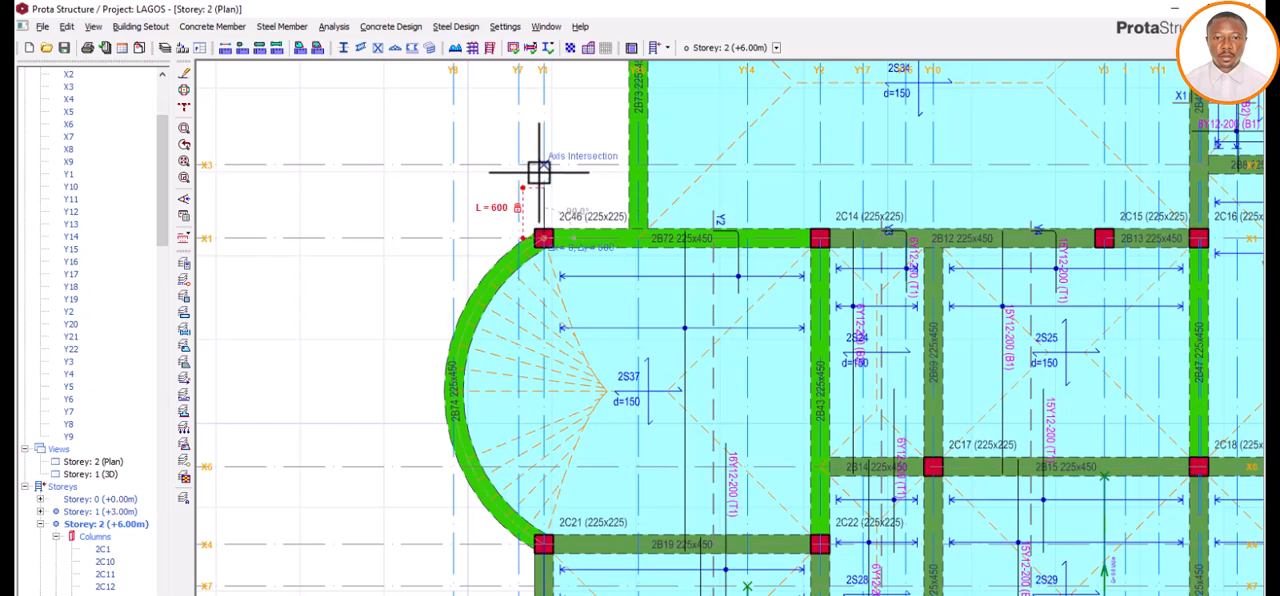
pyautogui.rightClick(540, 172)
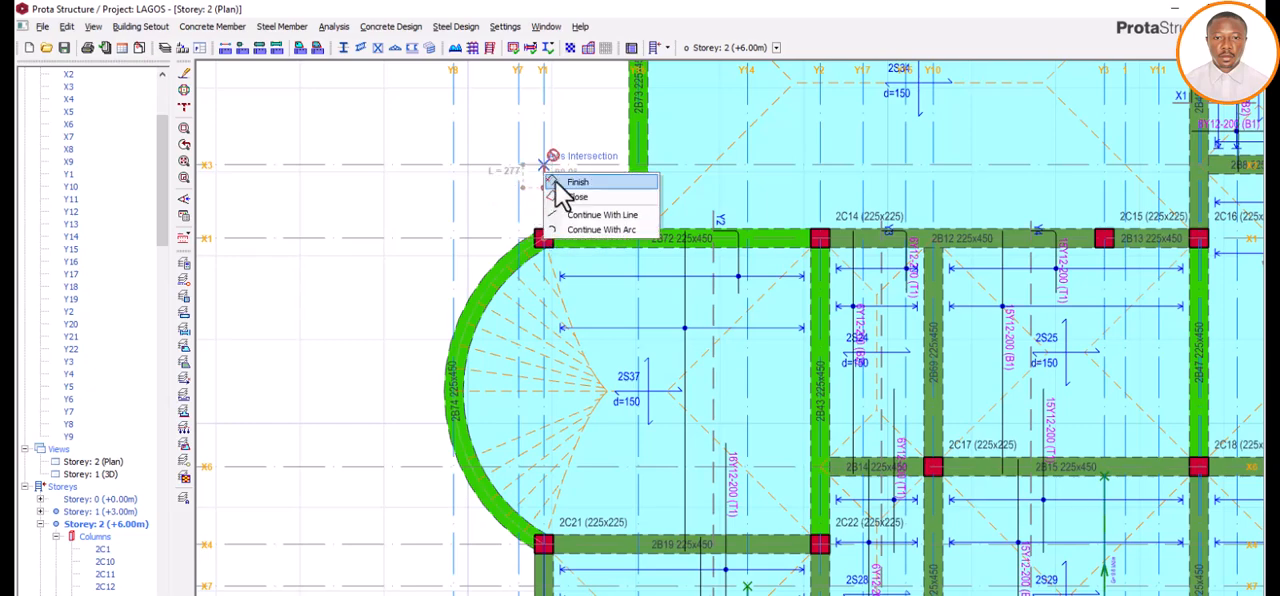
pyautogui.click(567, 184)
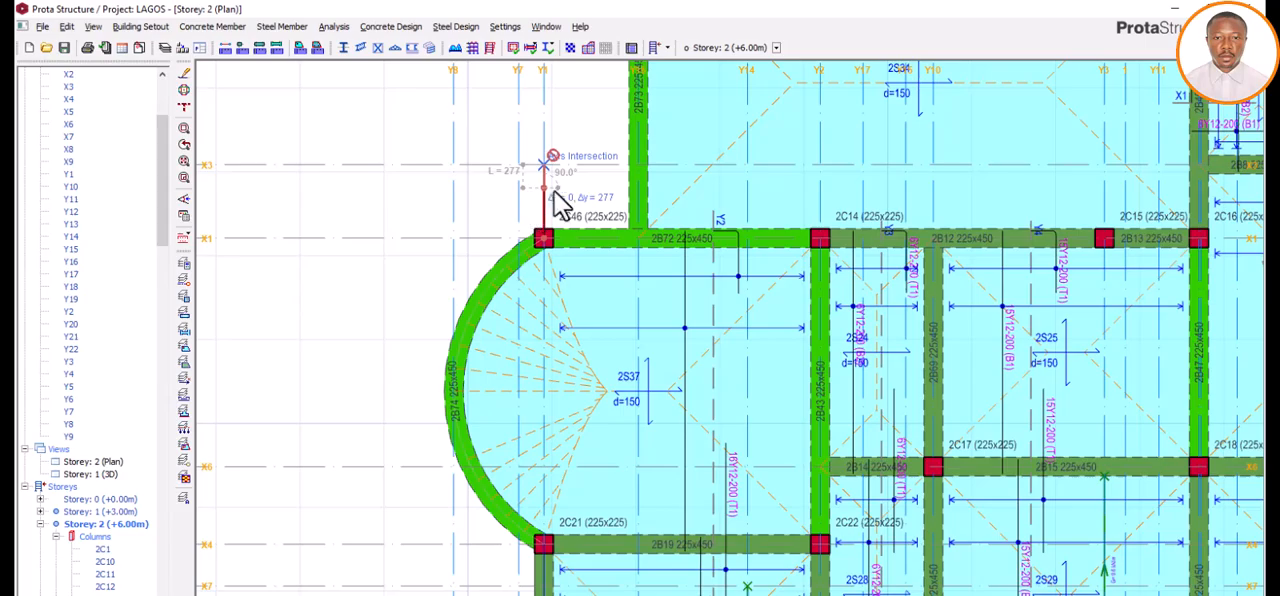
pyautogui.scroll(5, 563, 190)
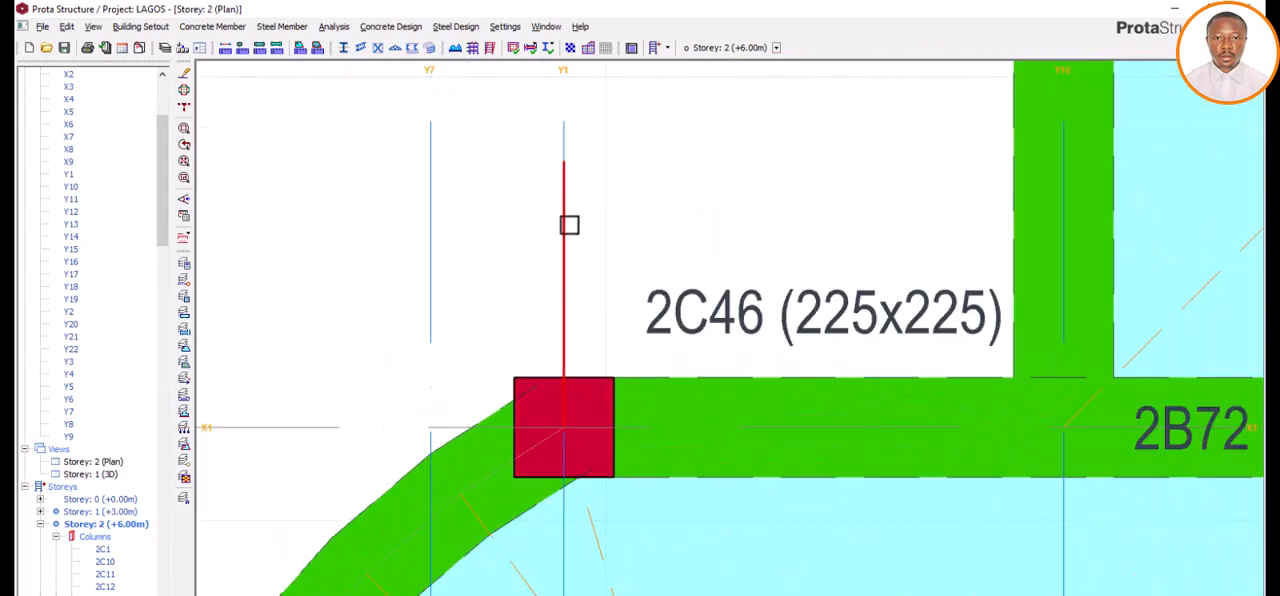
pyautogui.scroll(-6, 572, 250)
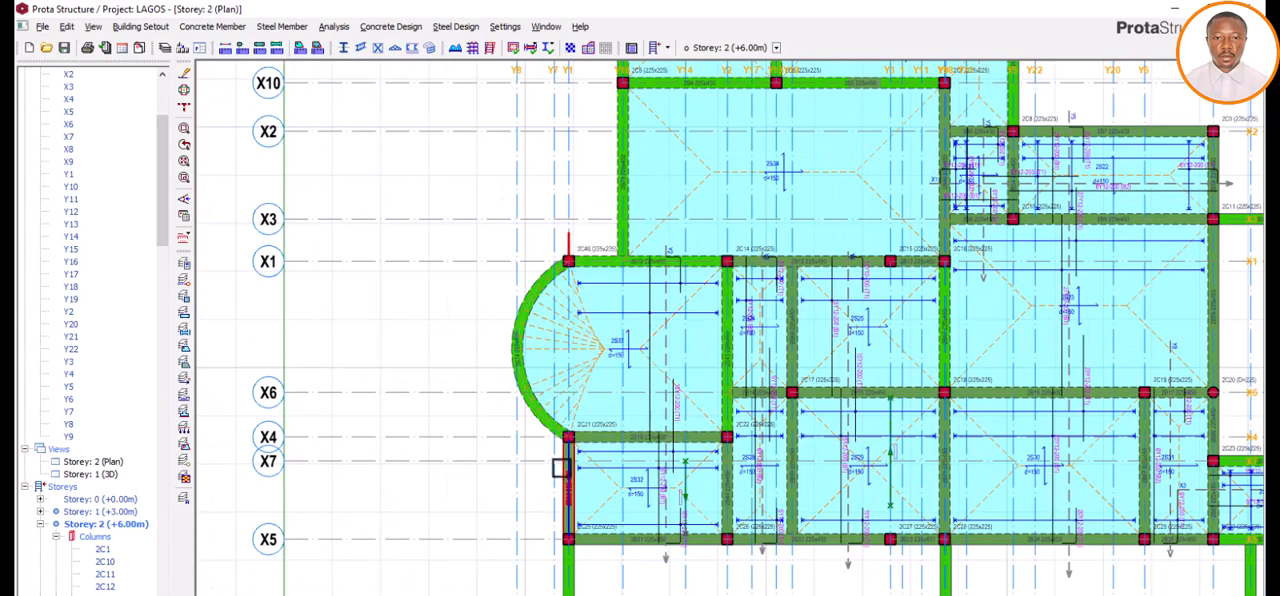
pyautogui.scroll(4, 588, 424)
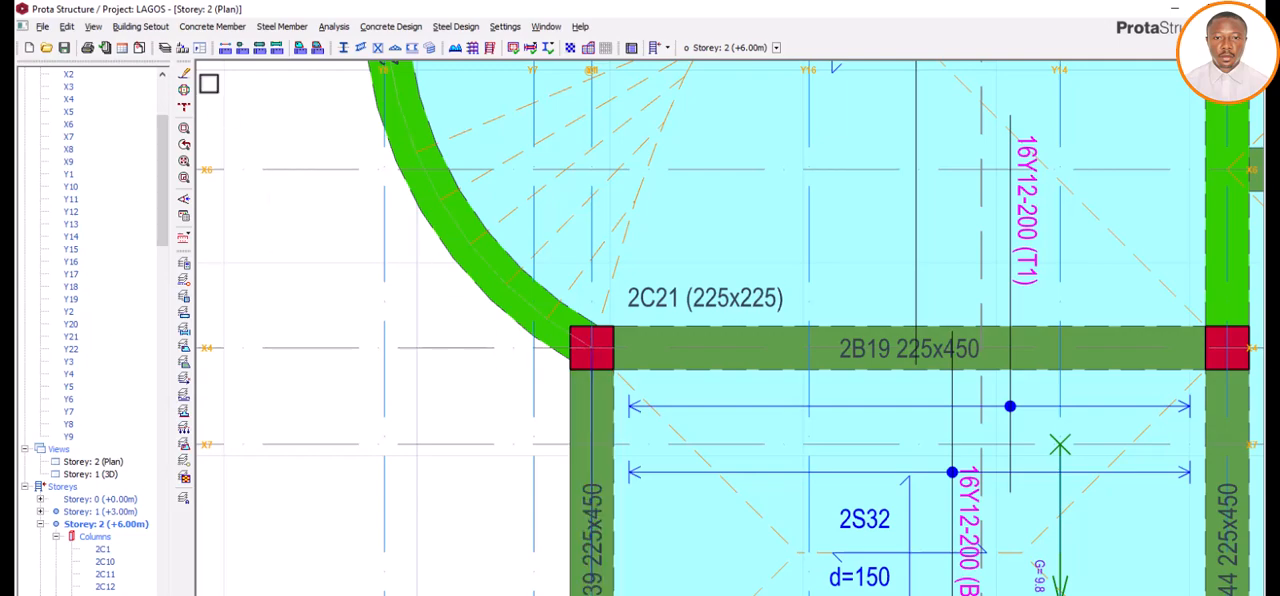
pyautogui.click(213, 28)
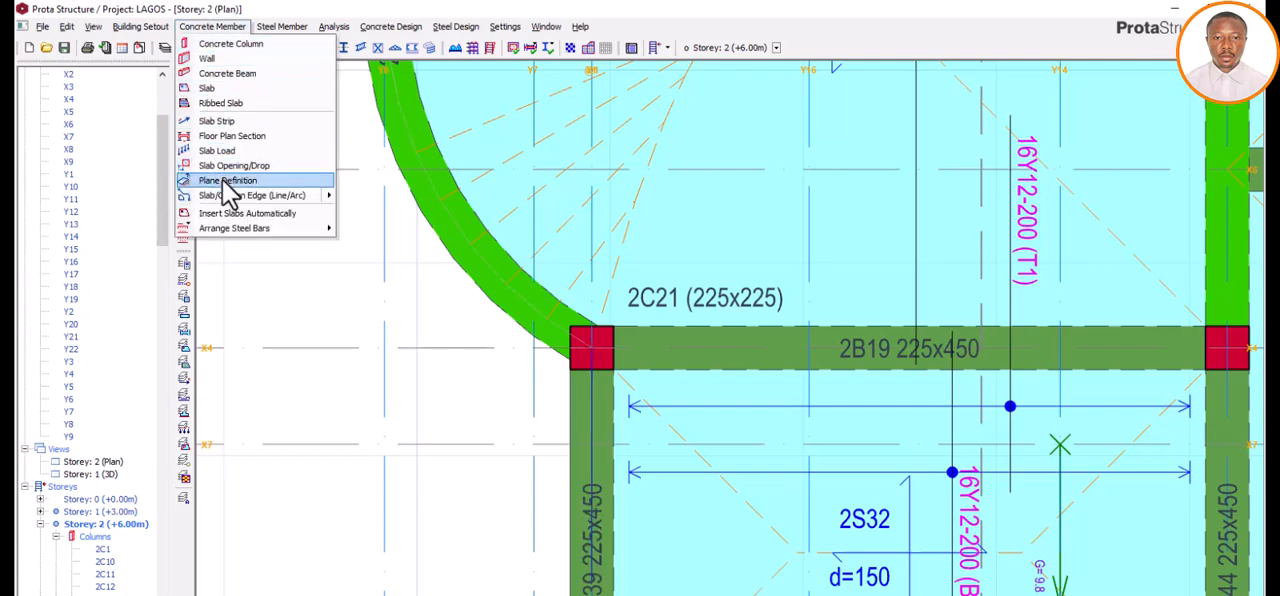
pyautogui.click(368, 197)
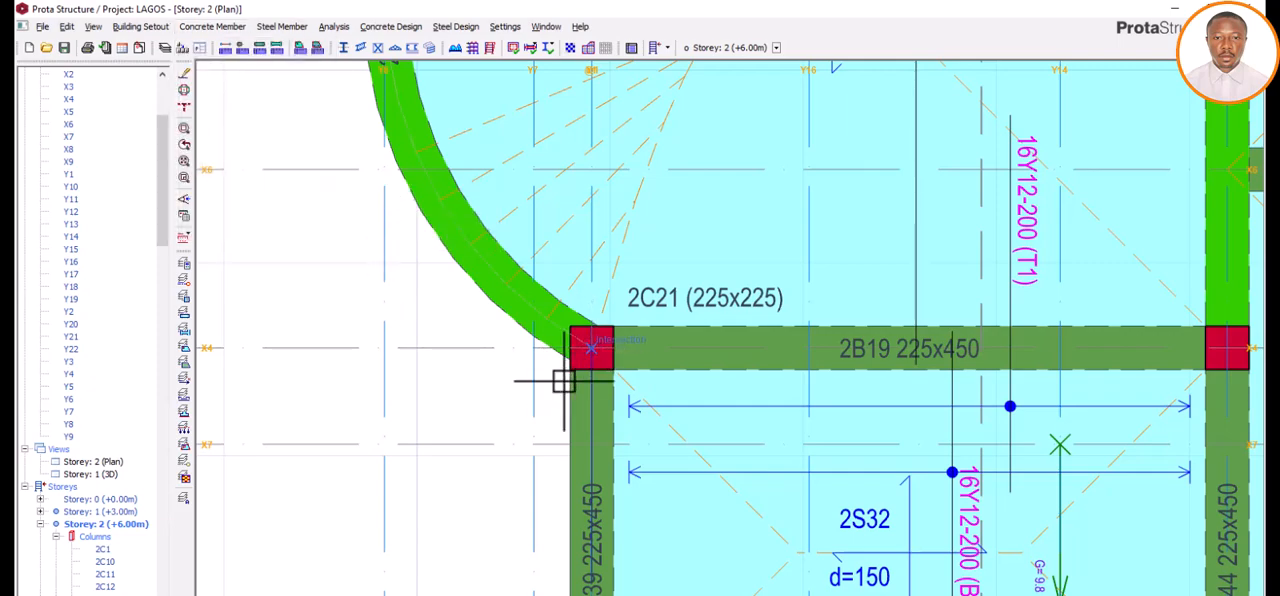
pyautogui.scroll(-3, 560, 373)
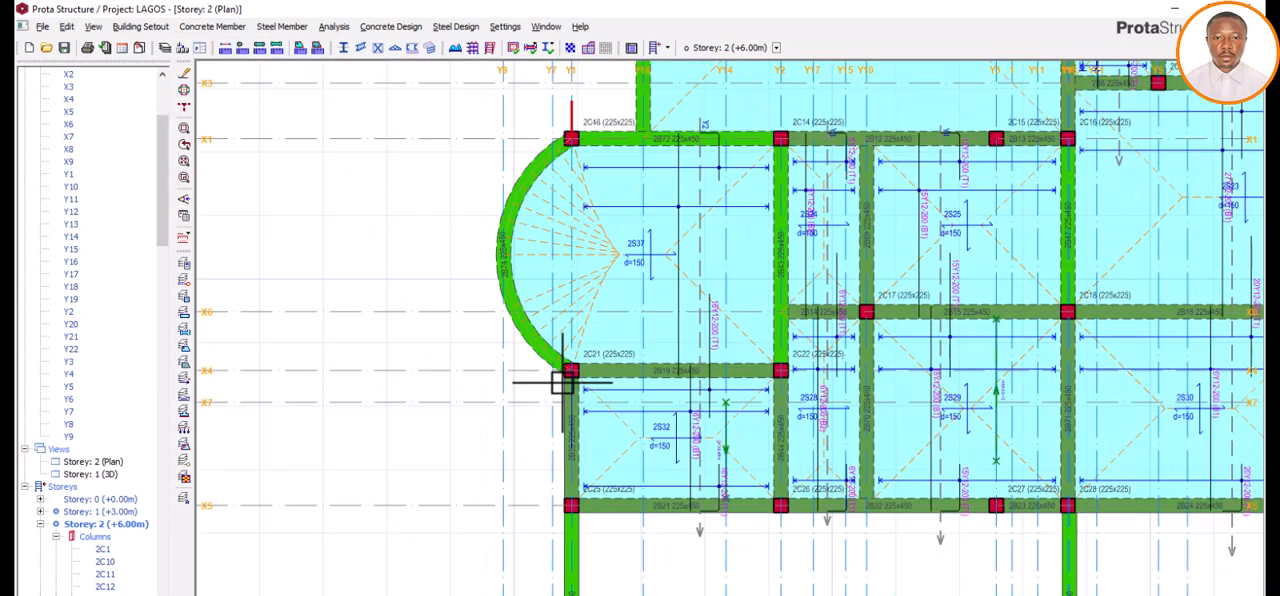
# Step: Create a new axis parallel to axis X4 at an offset of -600 mm
pyautogui.rightClick(475, 372)
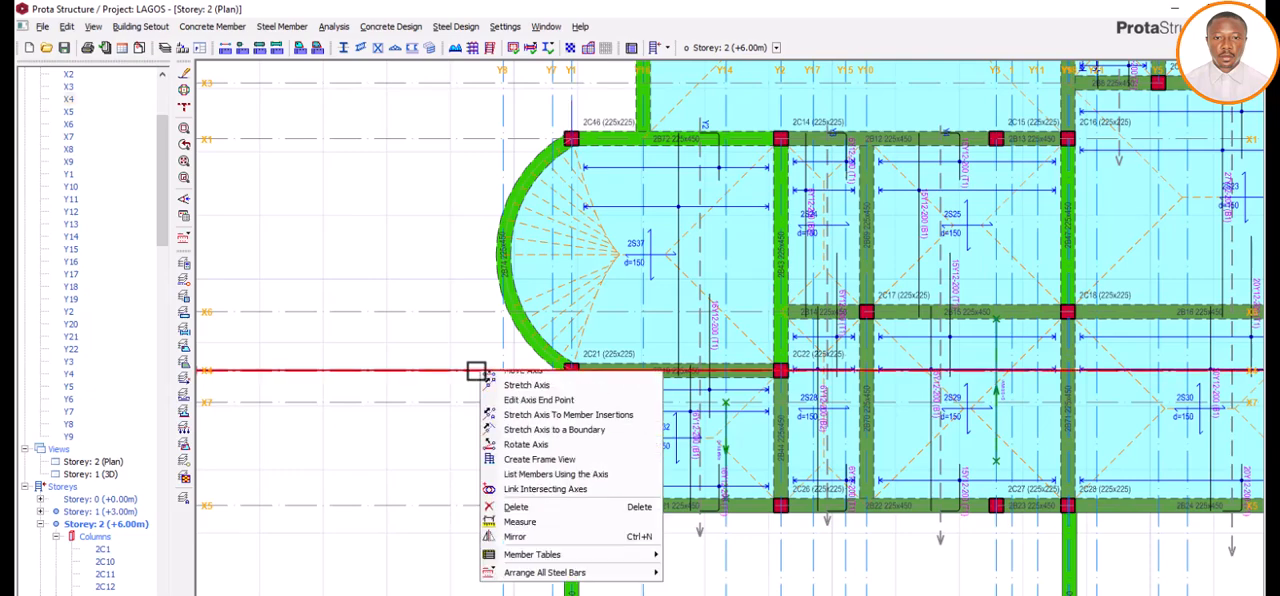
pyautogui.click(522, 399)
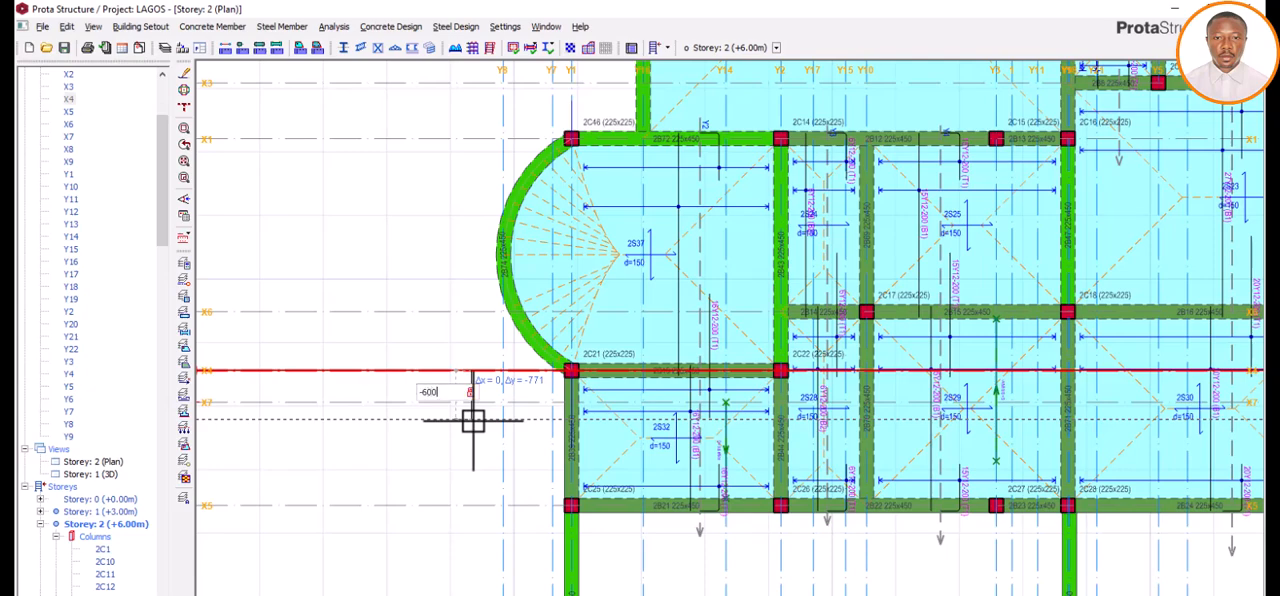
pyautogui.write('-600')
pyautogui.press('Return')
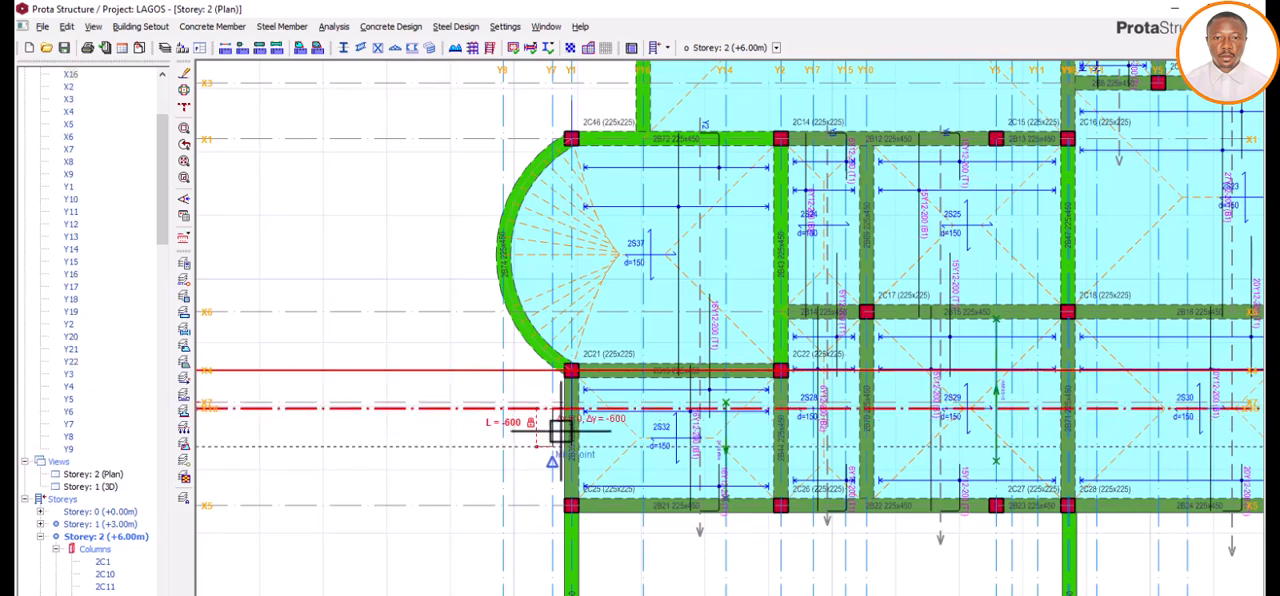
pyautogui.scroll(3, 537, 406)
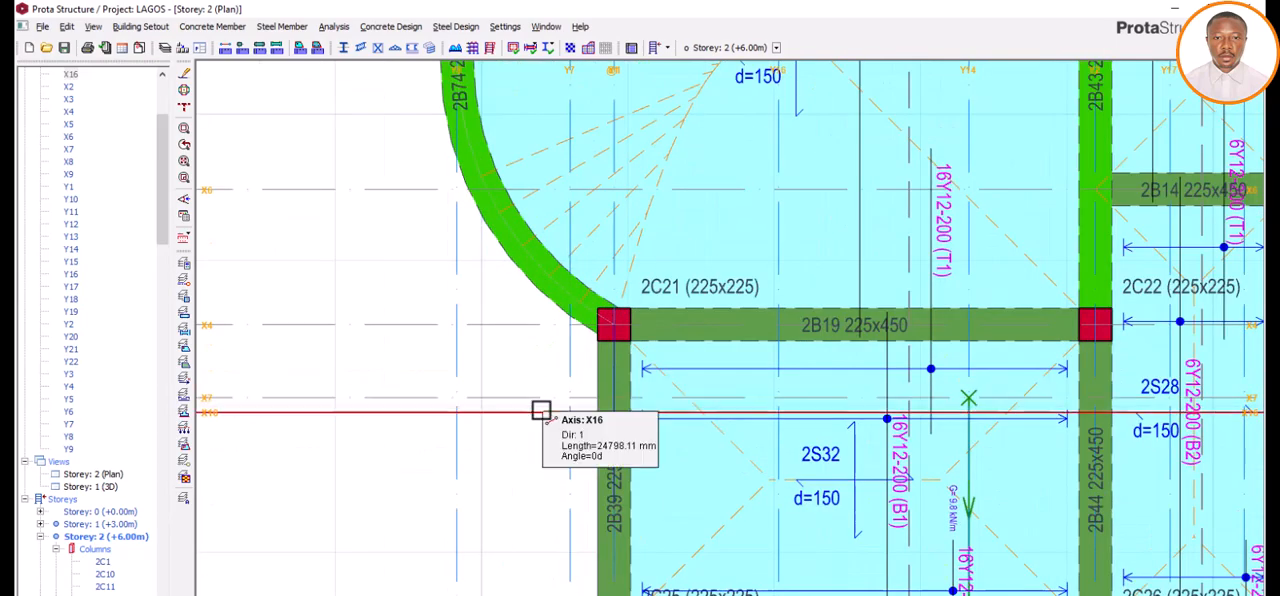
# Step: Draw a 600 mm straight slab edge from column 2C21 along axis Y1 to its intersection with axis X16
pyautogui.click(212, 27)
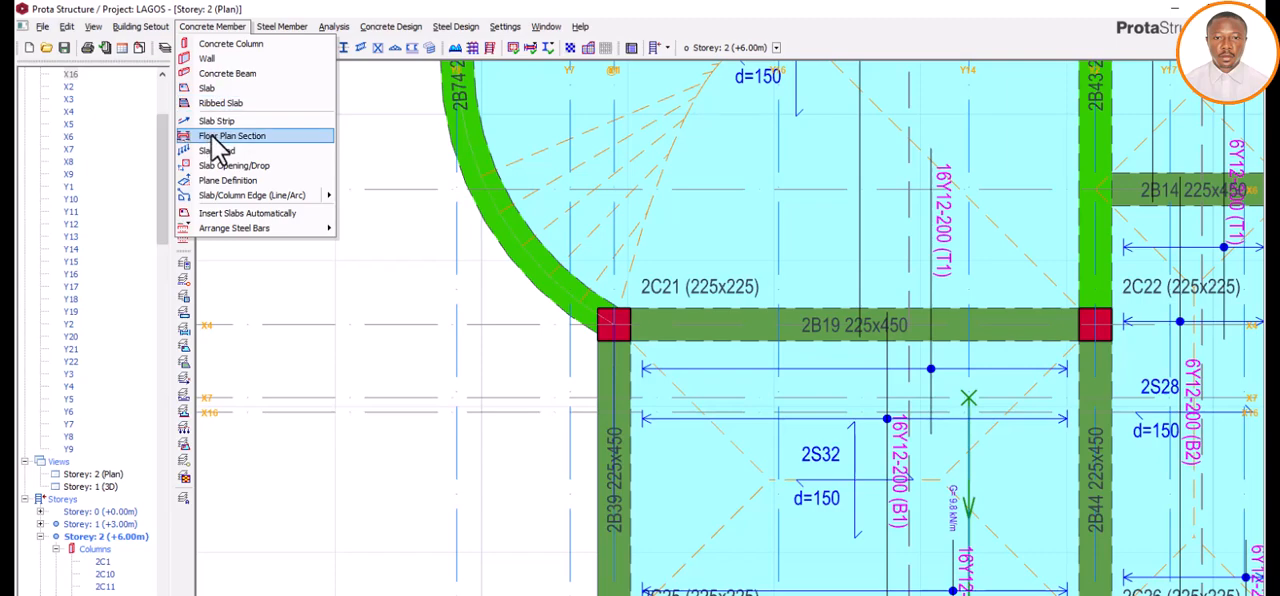
pyautogui.moveTo(232, 197)
pyautogui.click(370, 195)
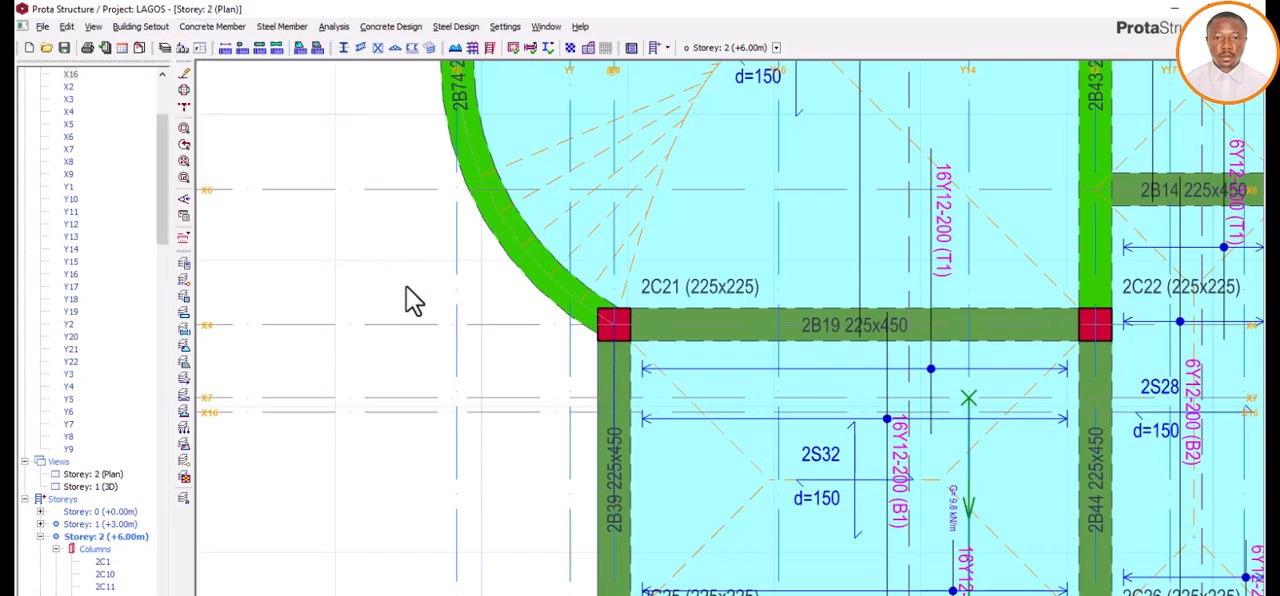
pyautogui.click(614, 323)
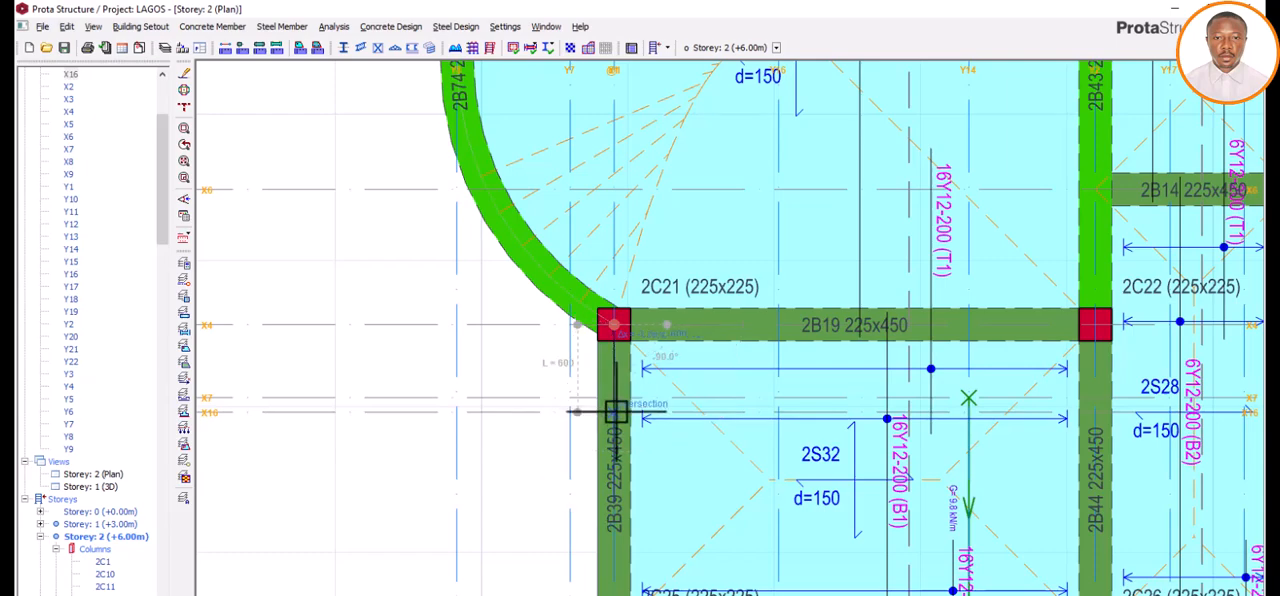
pyautogui.click(615, 411)
pyautogui.rightClick(528, 434)
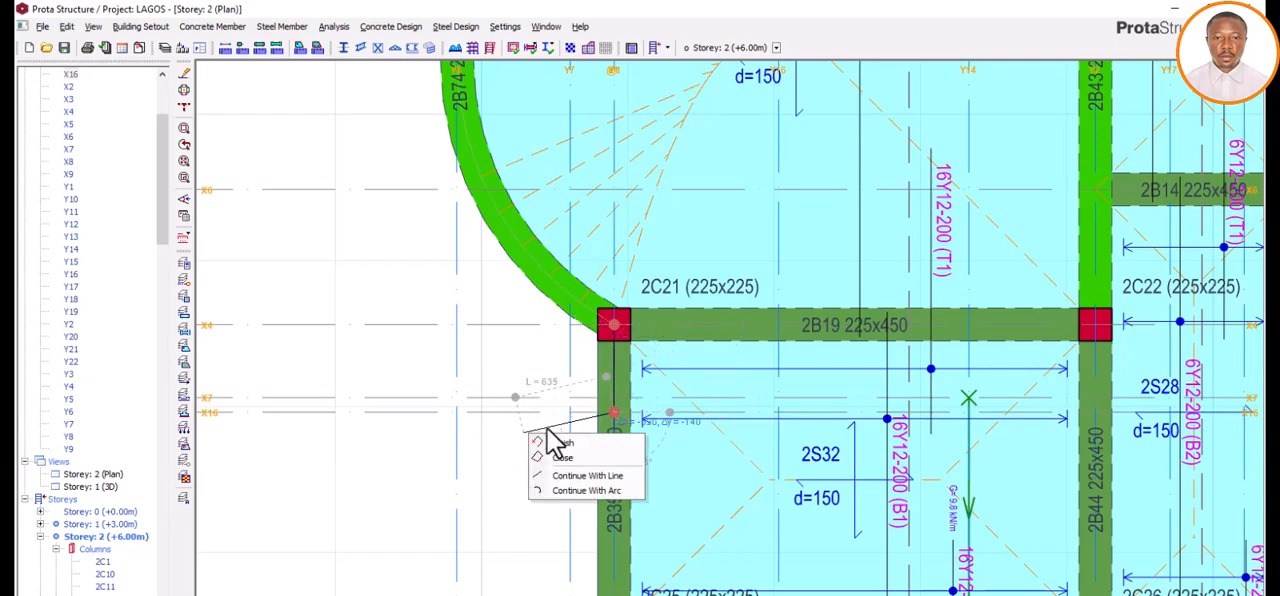
pyautogui.click(568, 443)
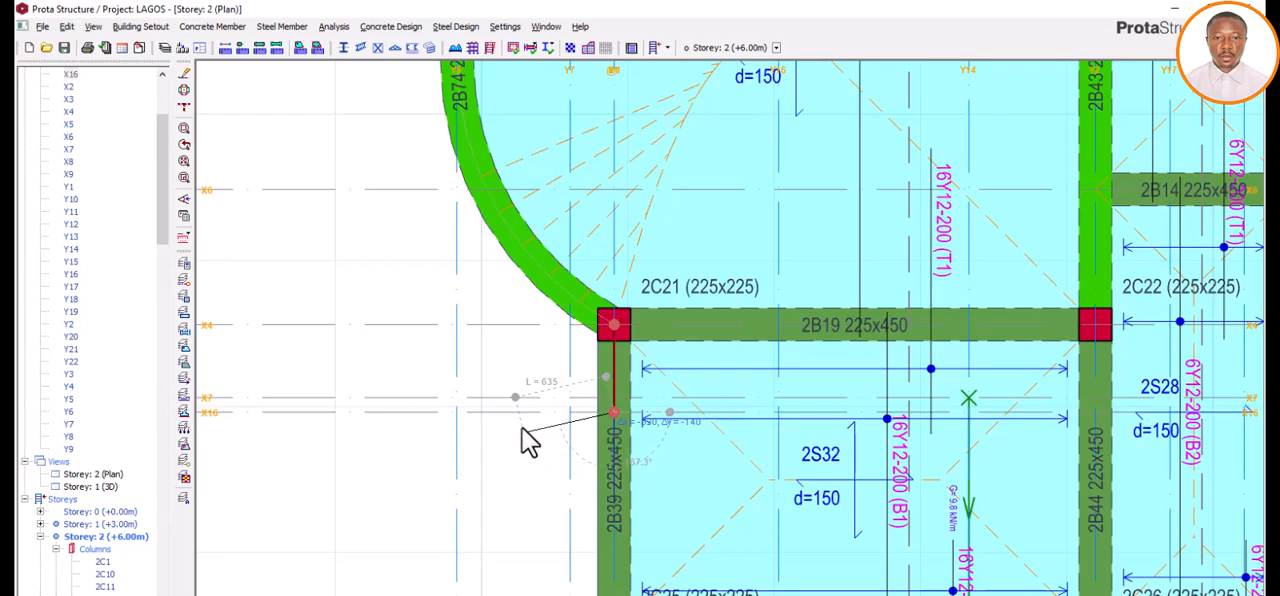
pyautogui.press('Escape')
# Step: Create a new axis parallel to axis Y8 at an offset of -600 mm, outside the curved beam
pyautogui.scroll(-3, 555, 427)
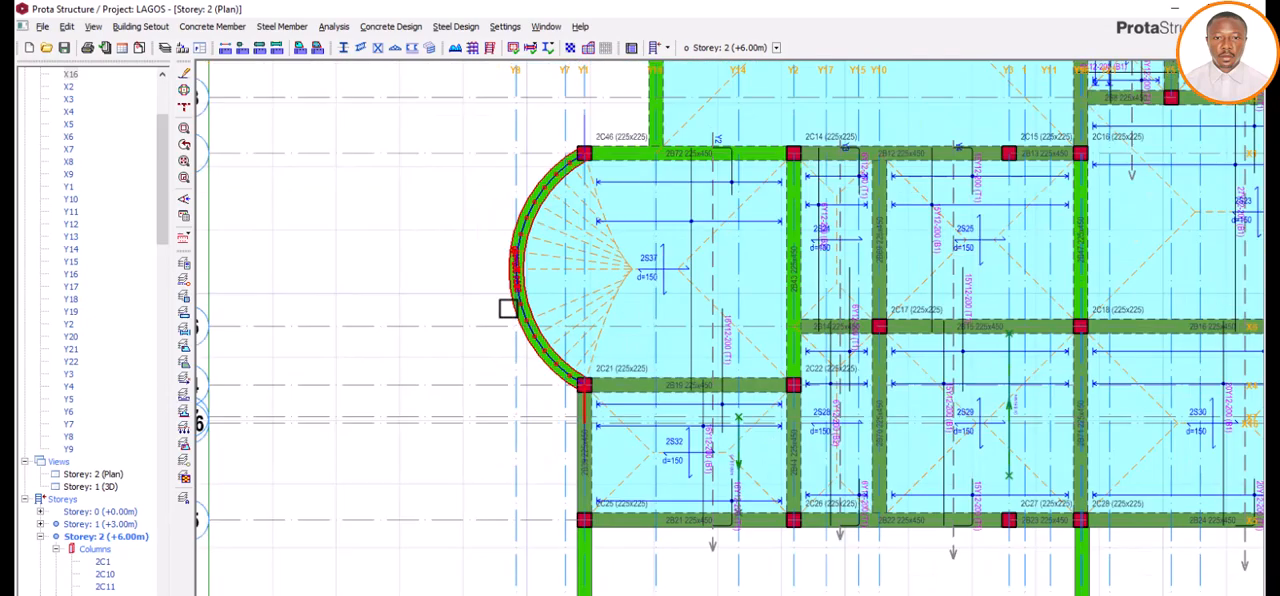
pyautogui.scroll(2, 508, 309)
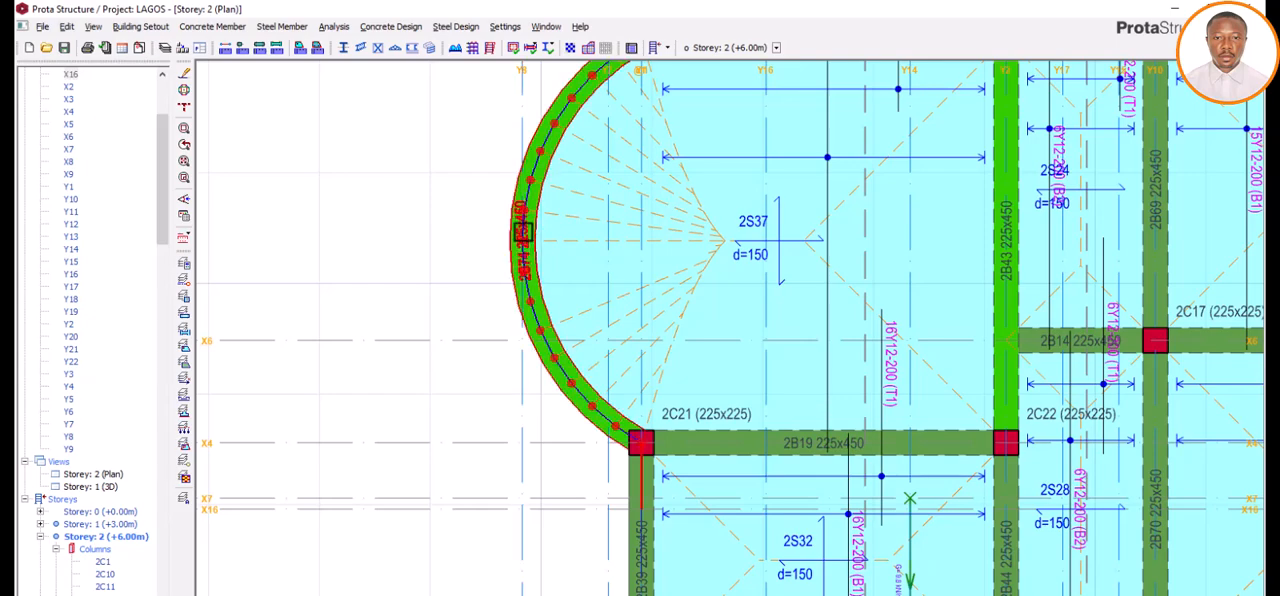
pyautogui.rightClick(523, 364)
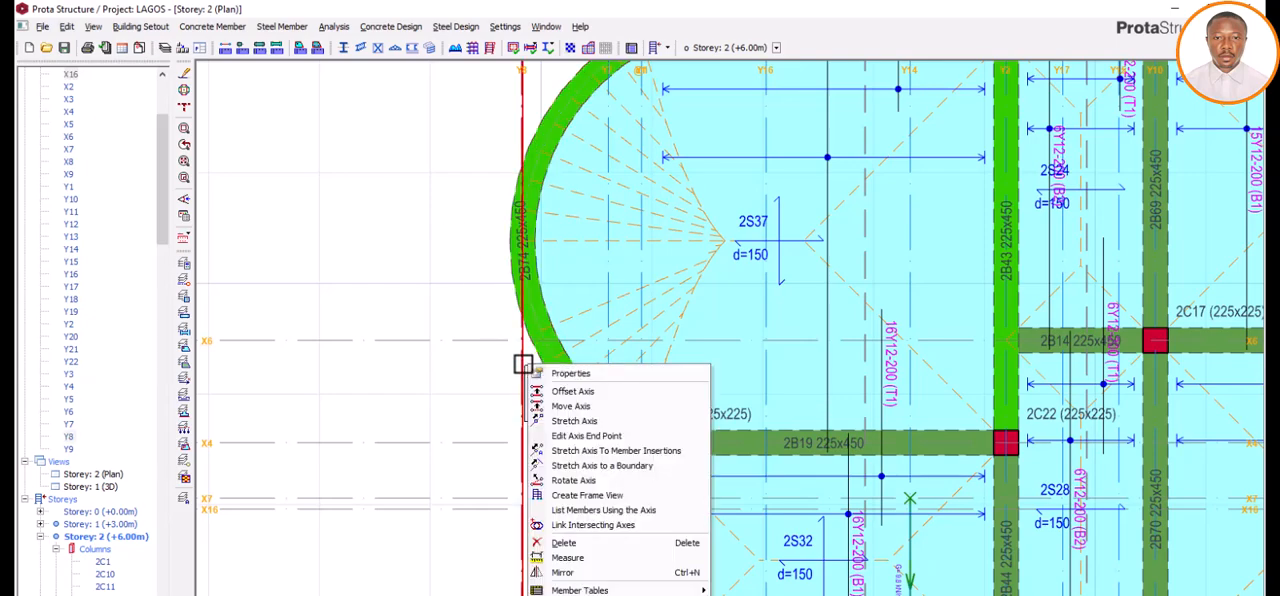
pyautogui.click(577, 392)
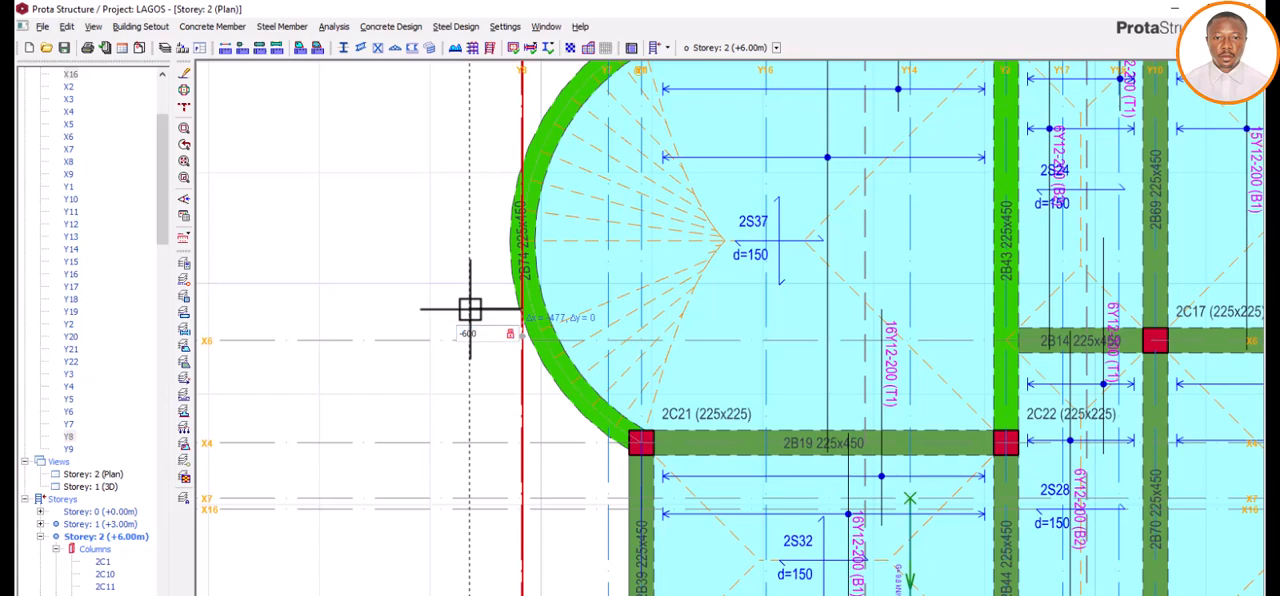
pyautogui.press('Return')
pyautogui.press('Escape')
# Step: Draw an outer arc slab edge from the Y1/X16 intersection to the free end of the edge at column 2C46, bulging out to axis Y23
pyautogui.scroll(-4, 466, 307)
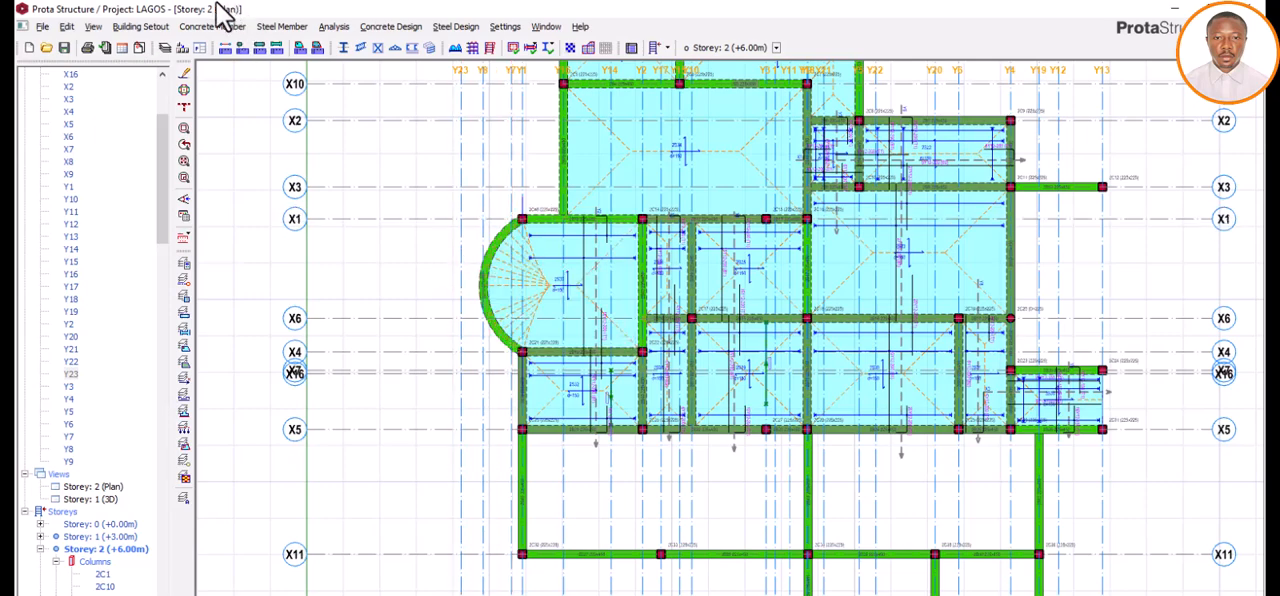
pyautogui.click(226, 28)
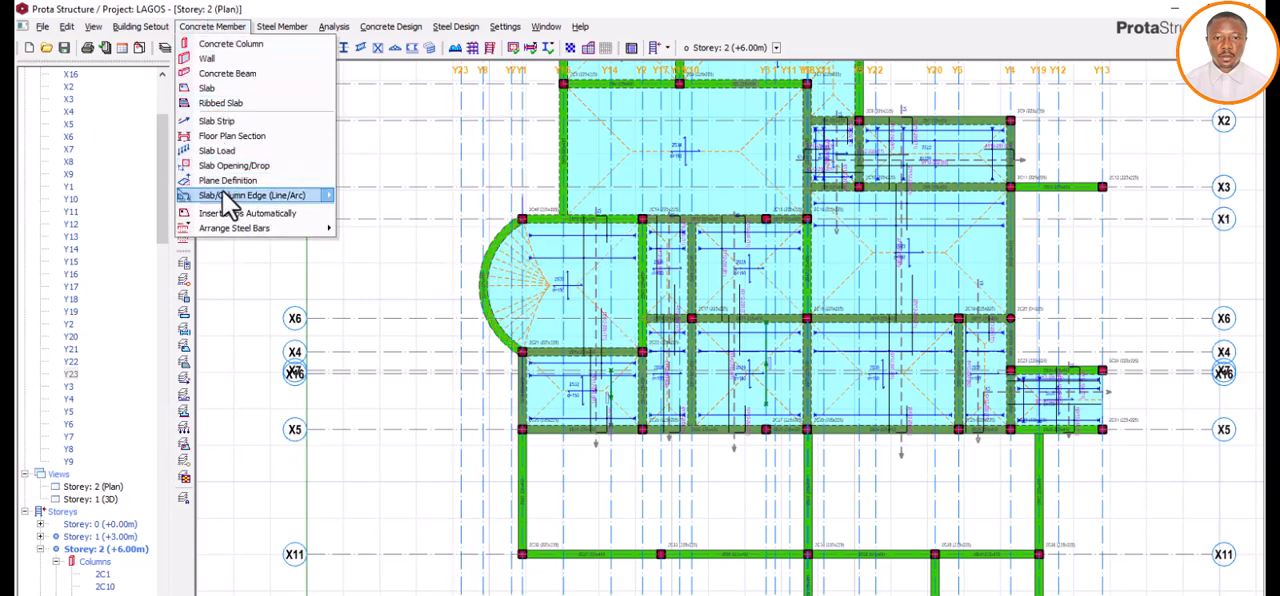
pyautogui.moveTo(261, 194)
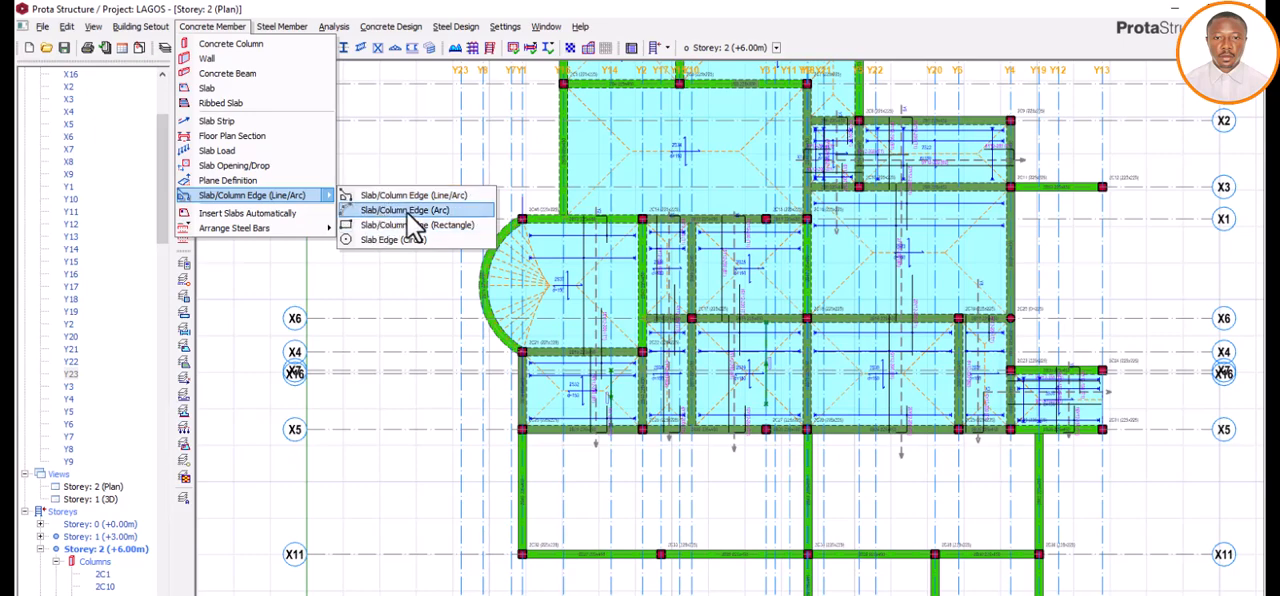
pyautogui.click(437, 212)
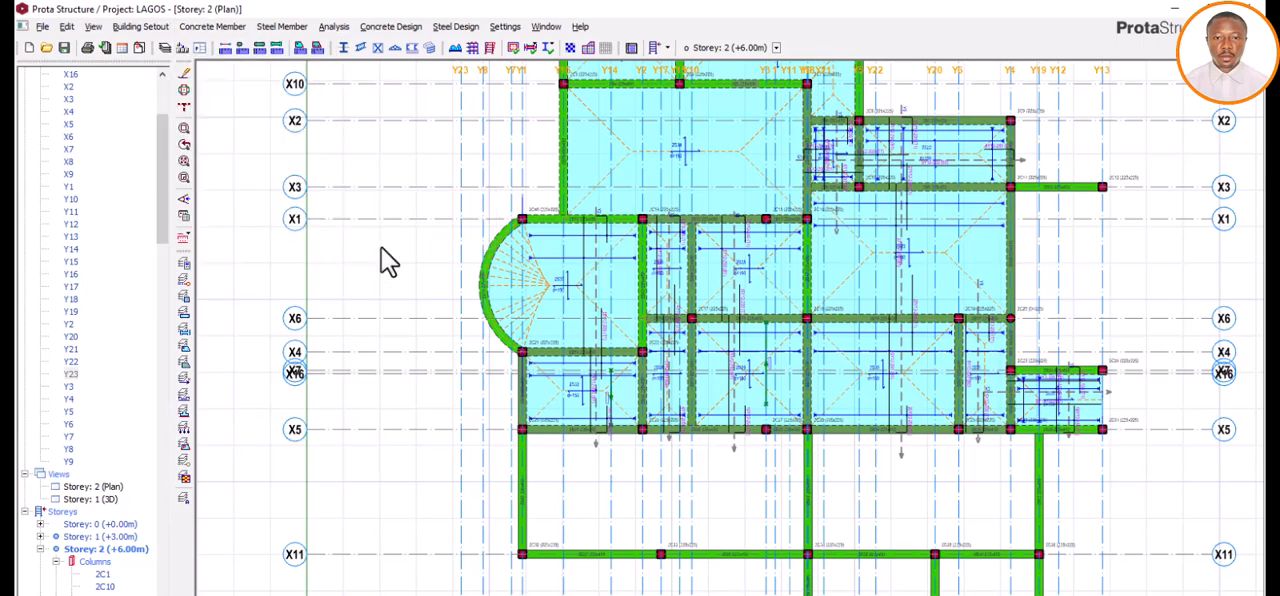
pyautogui.scroll(5, 521, 378)
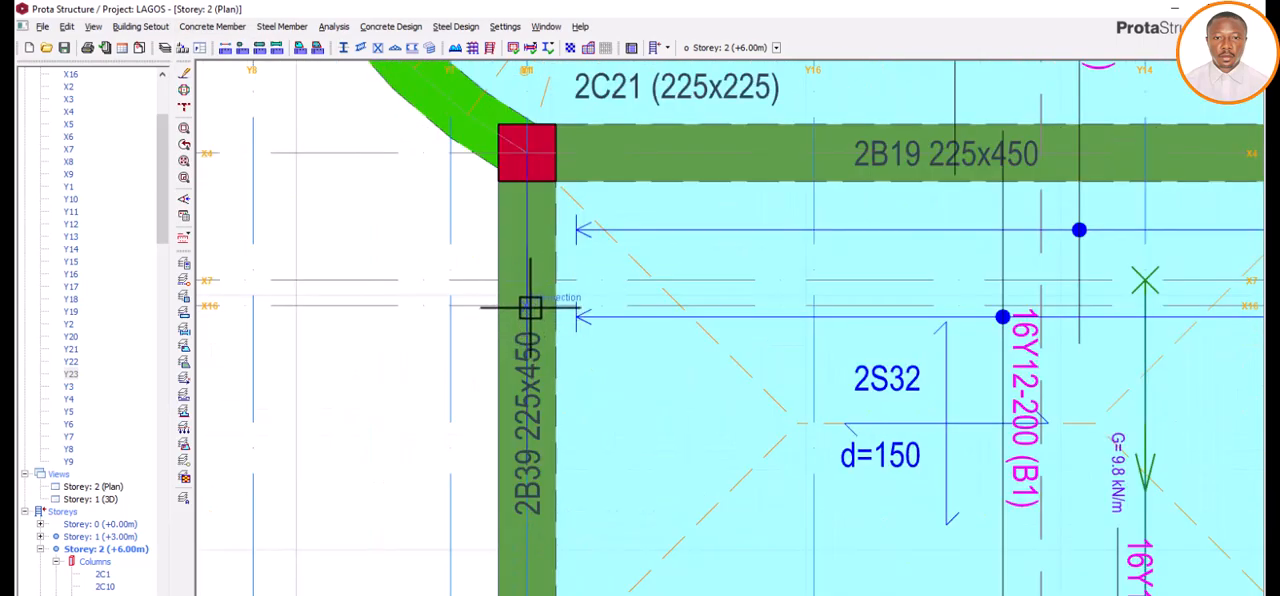
pyautogui.click(529, 307)
pyautogui.scroll(-3, 533, 349)
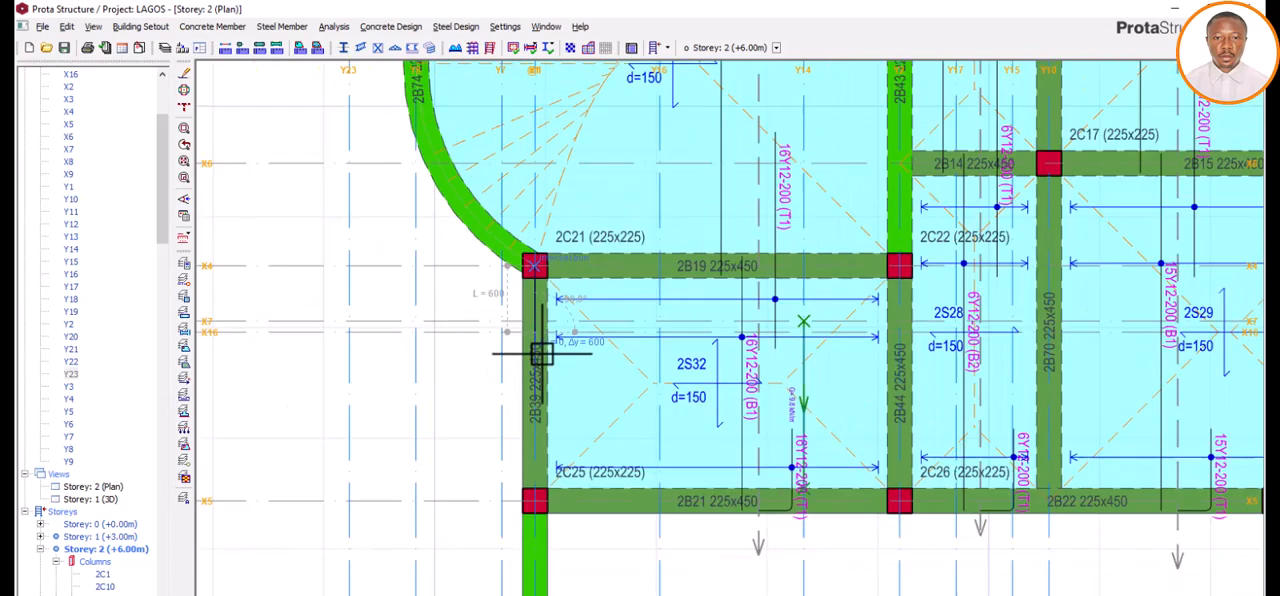
pyautogui.scroll(-4, 541, 350)
pyautogui.scroll(3, 541, 102)
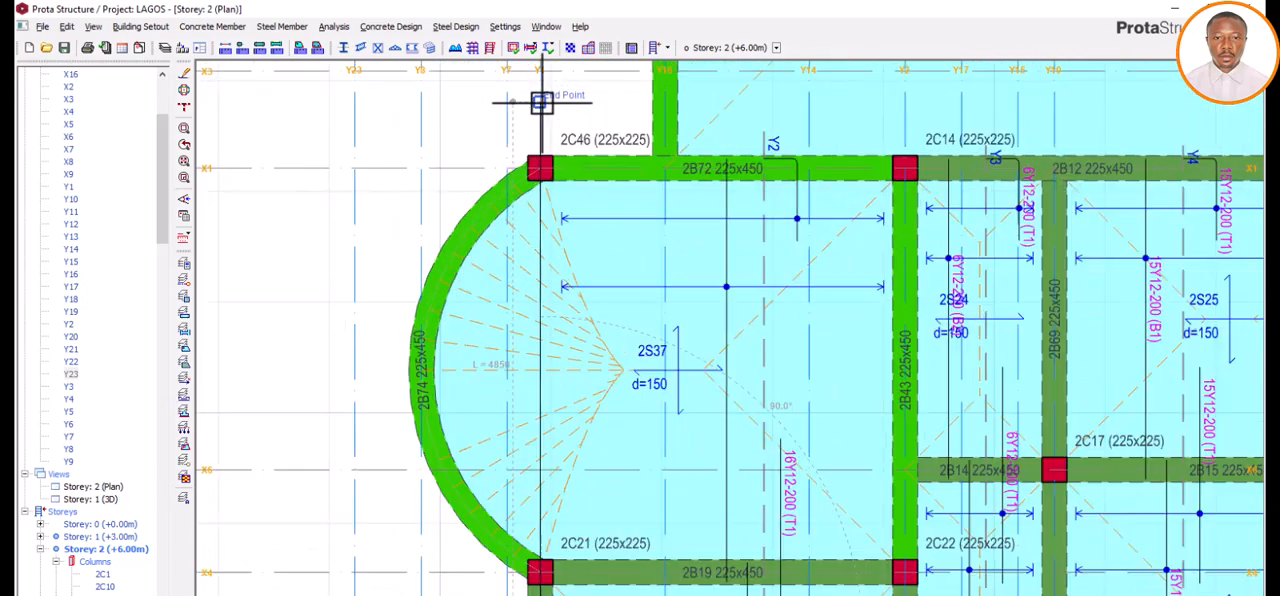
pyautogui.scroll(2, 541, 102)
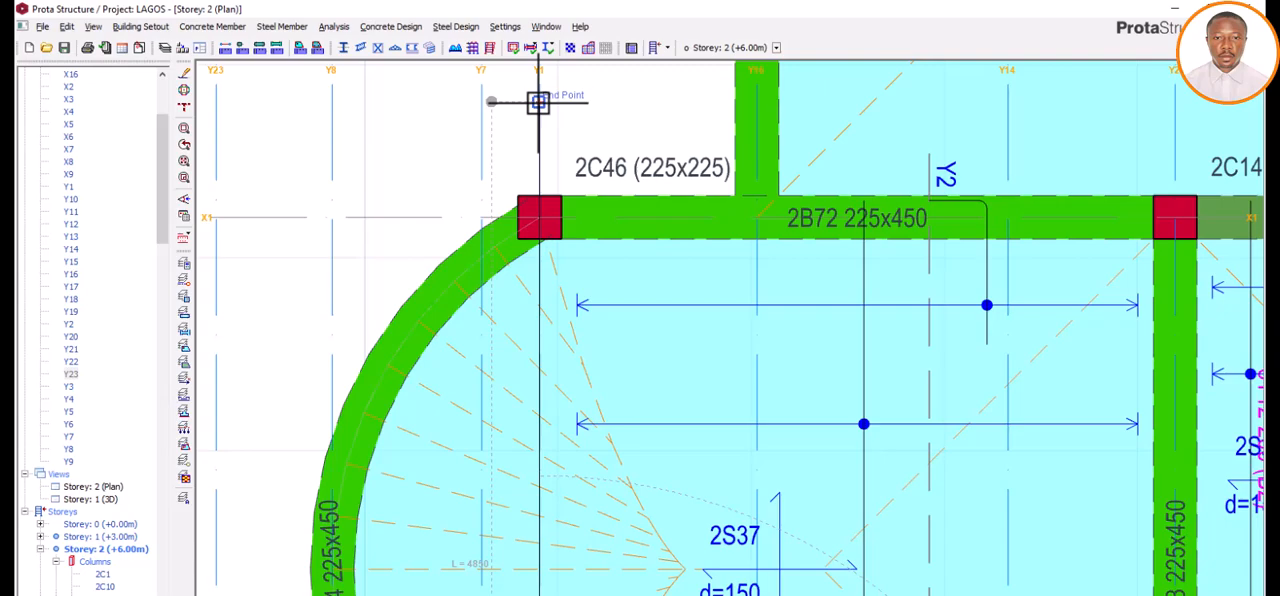
pyautogui.click(538, 102)
pyautogui.scroll(-3, 543, 114)
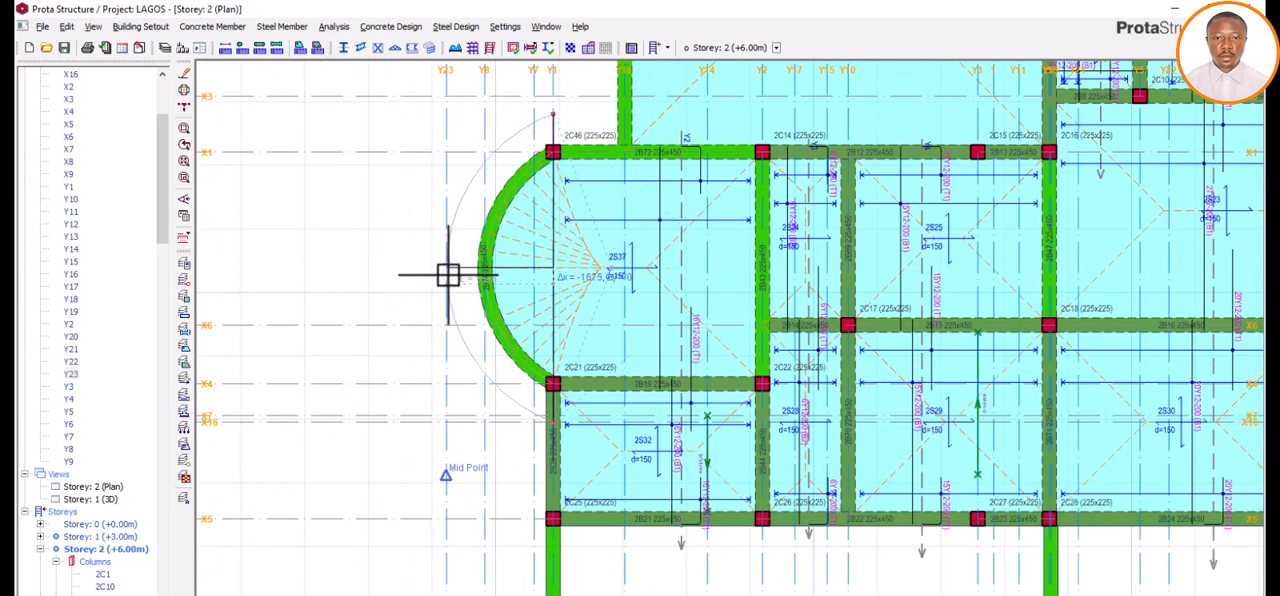
pyautogui.scroll(2, 447, 275)
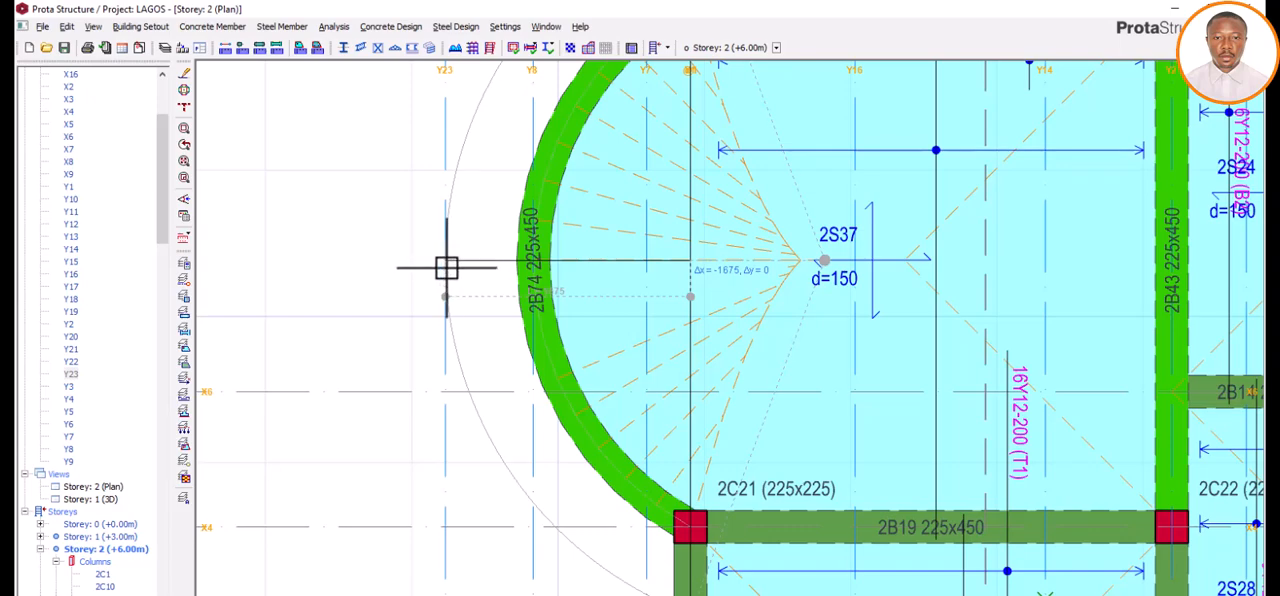
pyautogui.scroll(-2, 447, 268)
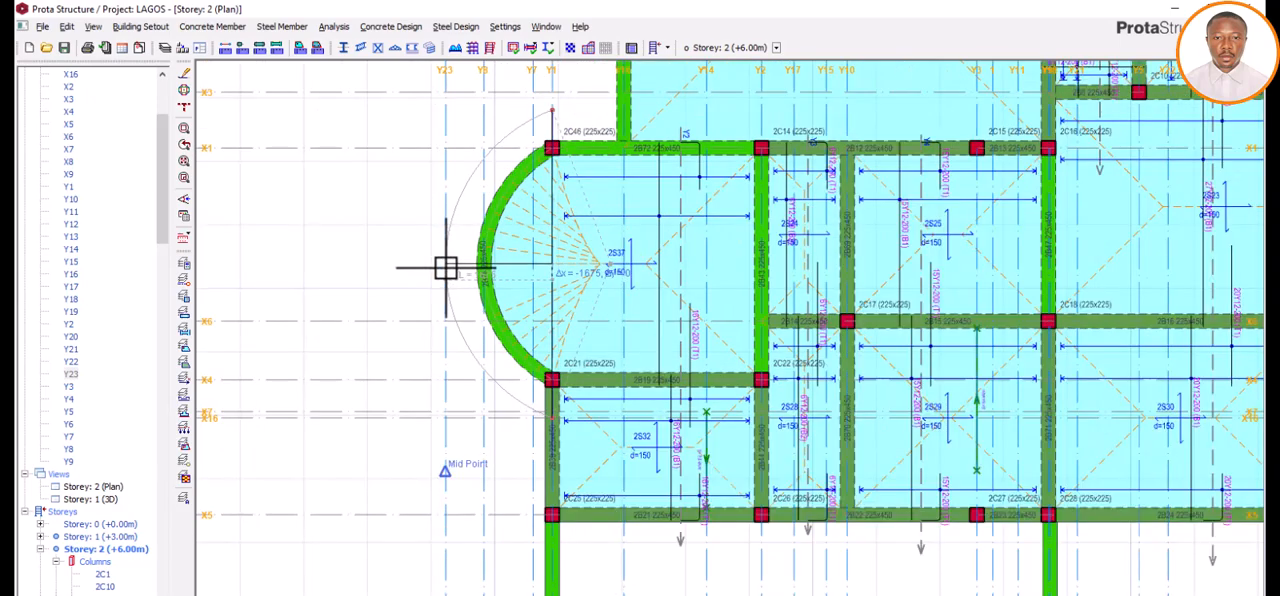
pyautogui.click(446, 267)
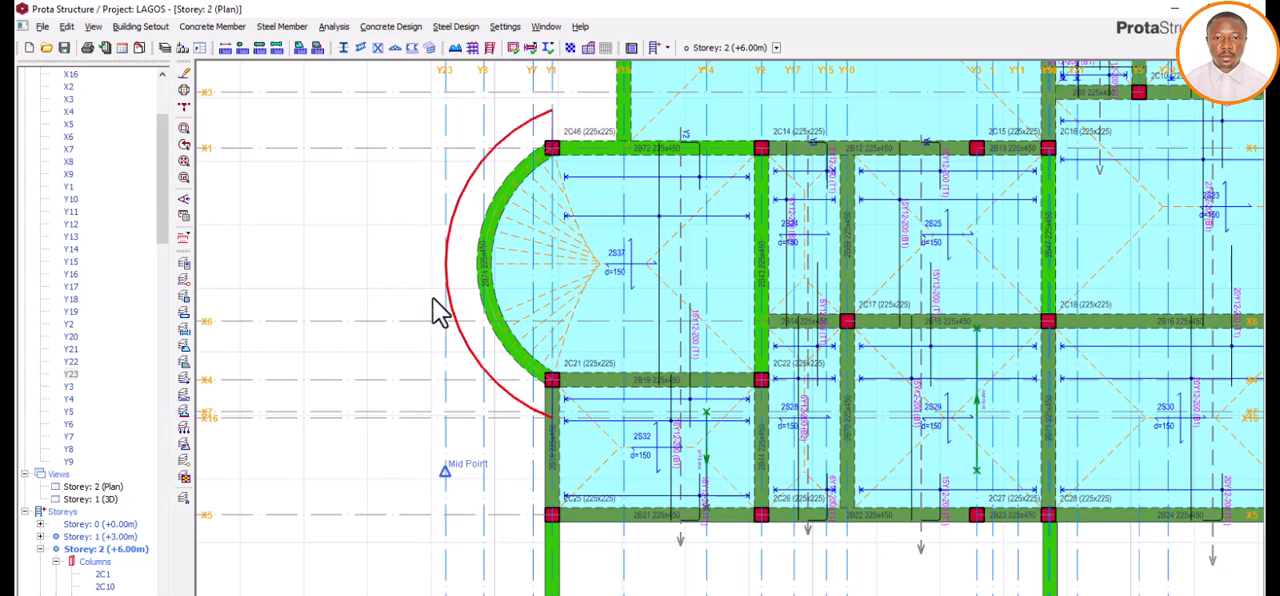
pyautogui.click(394, 255)
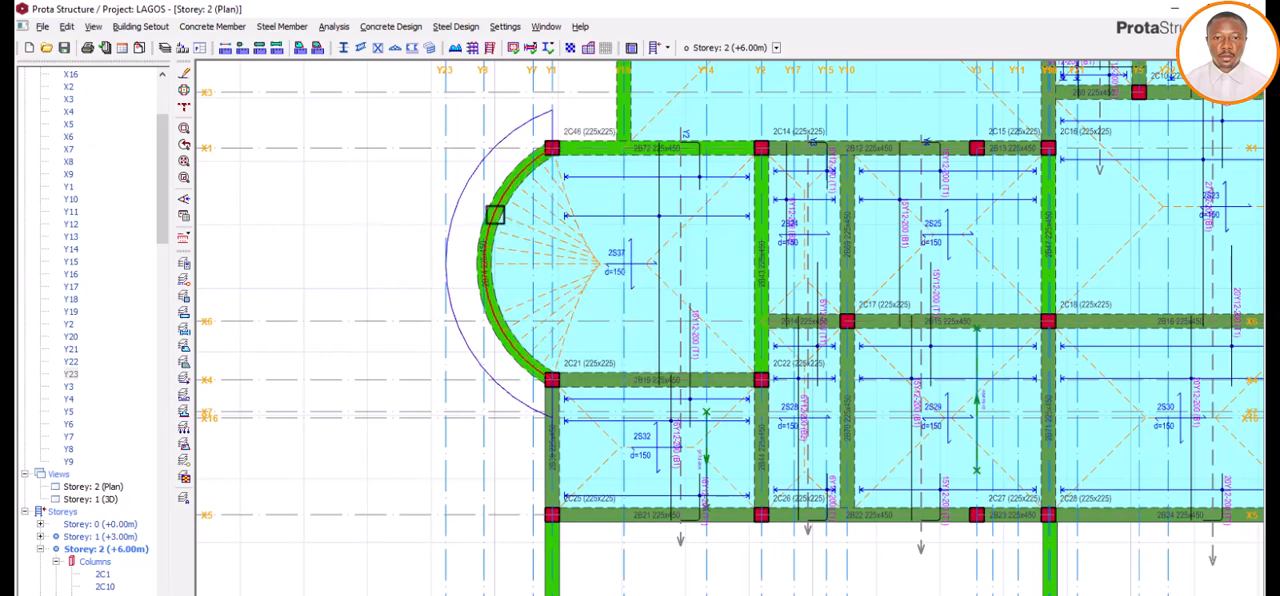
# Step: Draw an inner arc slab edge from column 2C46 to column 2C21, following the curved beam 2B74 out to axis Y8
pyautogui.click(222, 27)
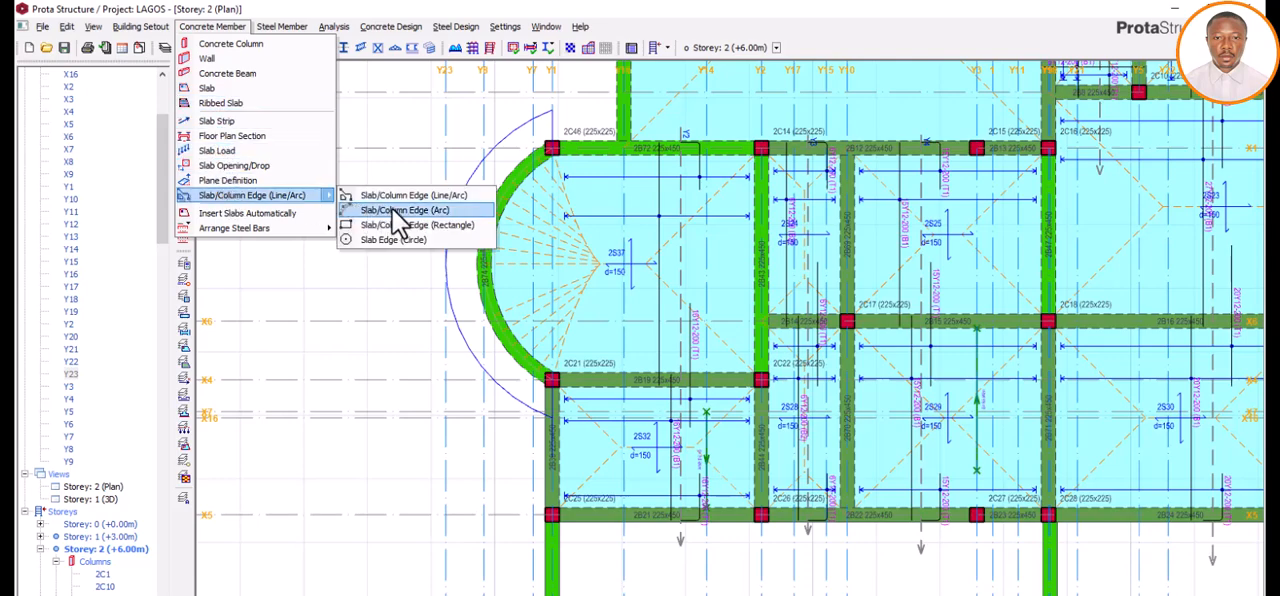
pyautogui.click(392, 210)
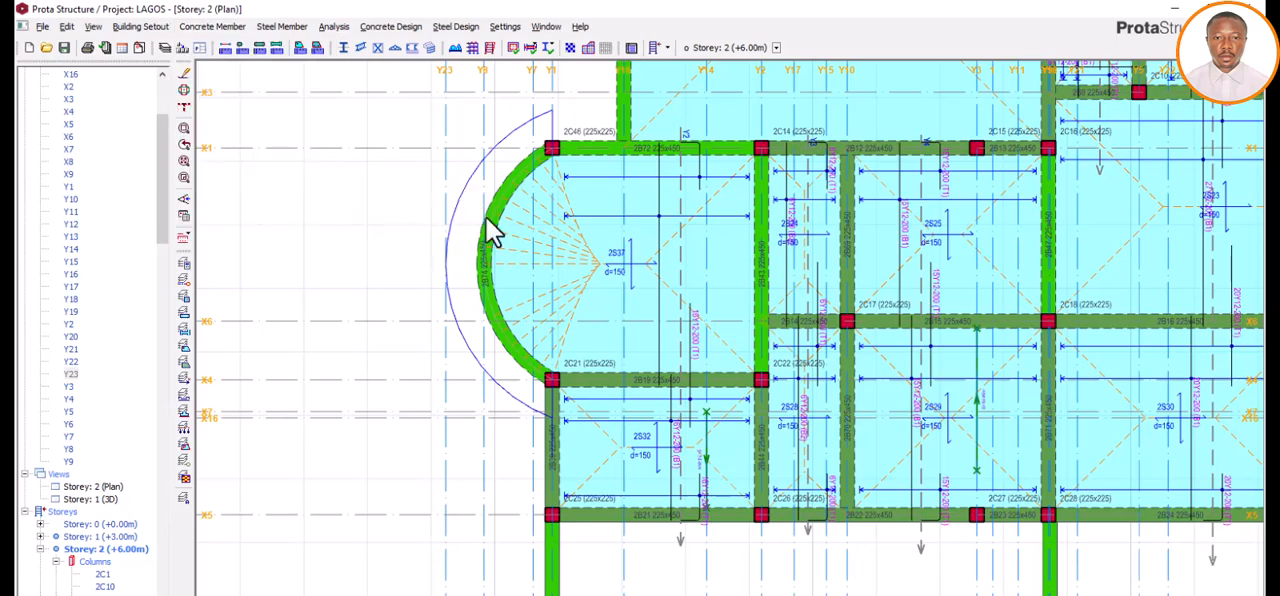
pyautogui.scroll(3, 552, 150)
pyautogui.scroll(1, 564, 159)
pyautogui.click(538, 137)
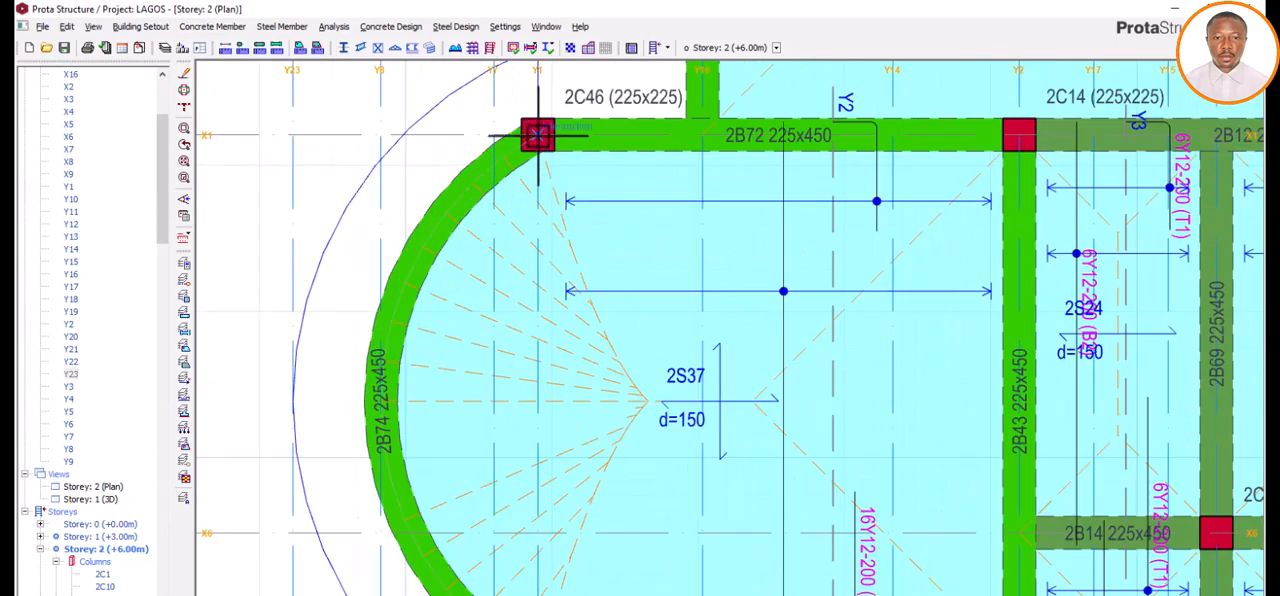
pyautogui.scroll(-4, 536, 155)
pyautogui.scroll(4, 539, 335)
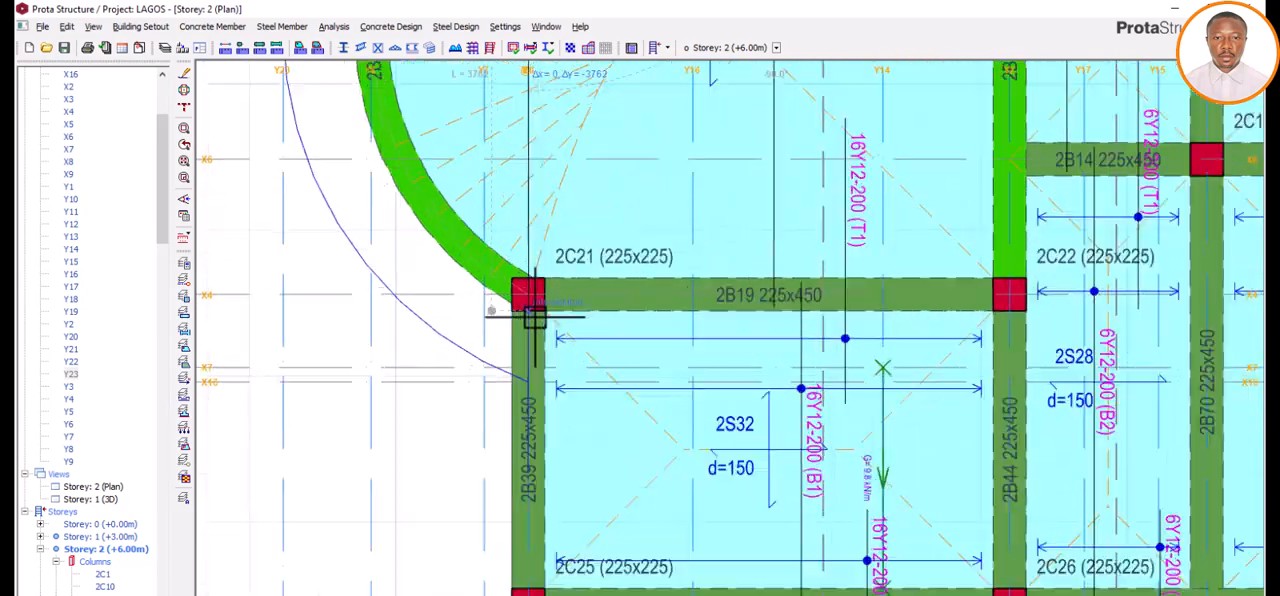
pyautogui.click(529, 289)
pyautogui.scroll(-3, 529, 289)
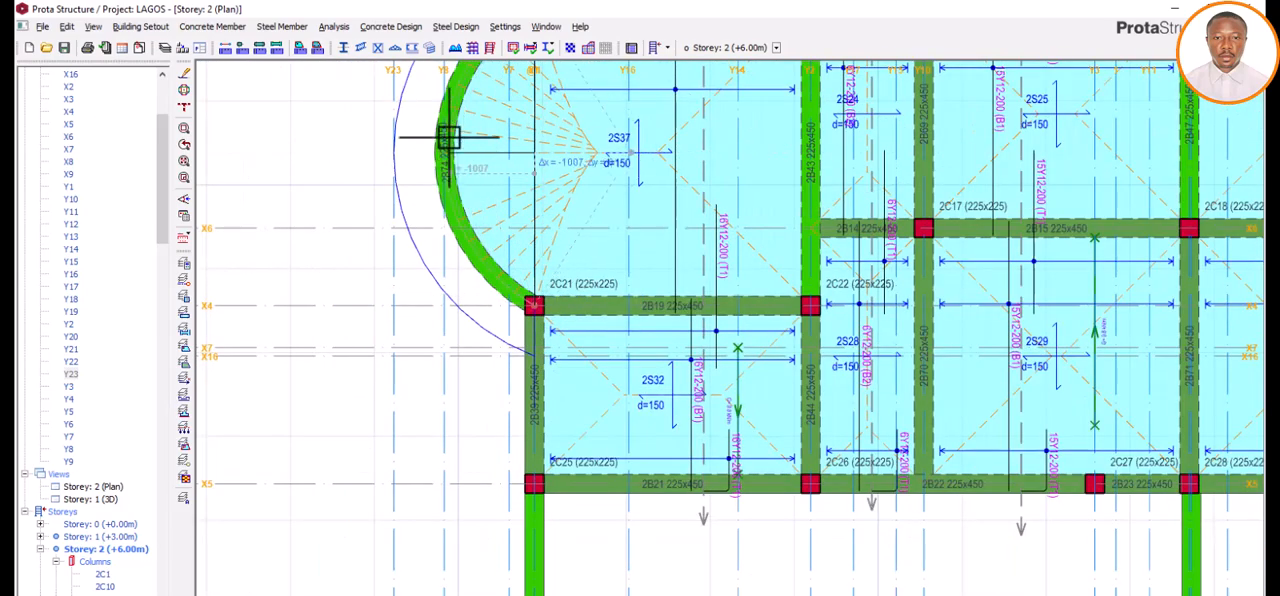
pyautogui.scroll(2, 447, 138)
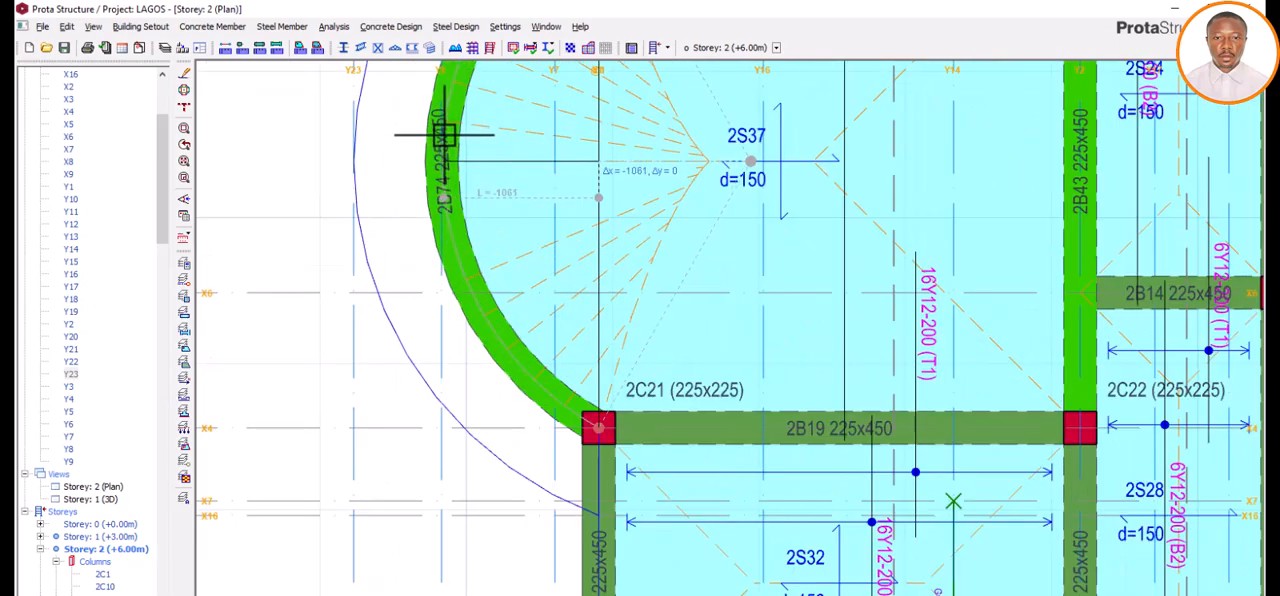
pyautogui.scroll(-3, 451, 258)
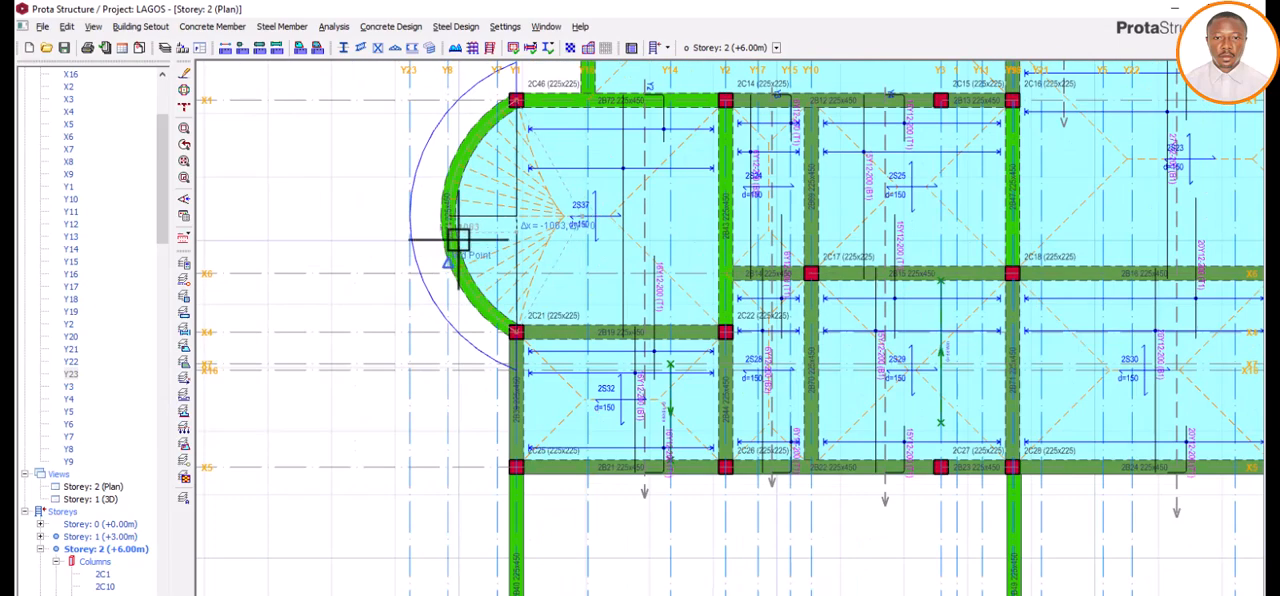
pyautogui.scroll(2, 458, 211)
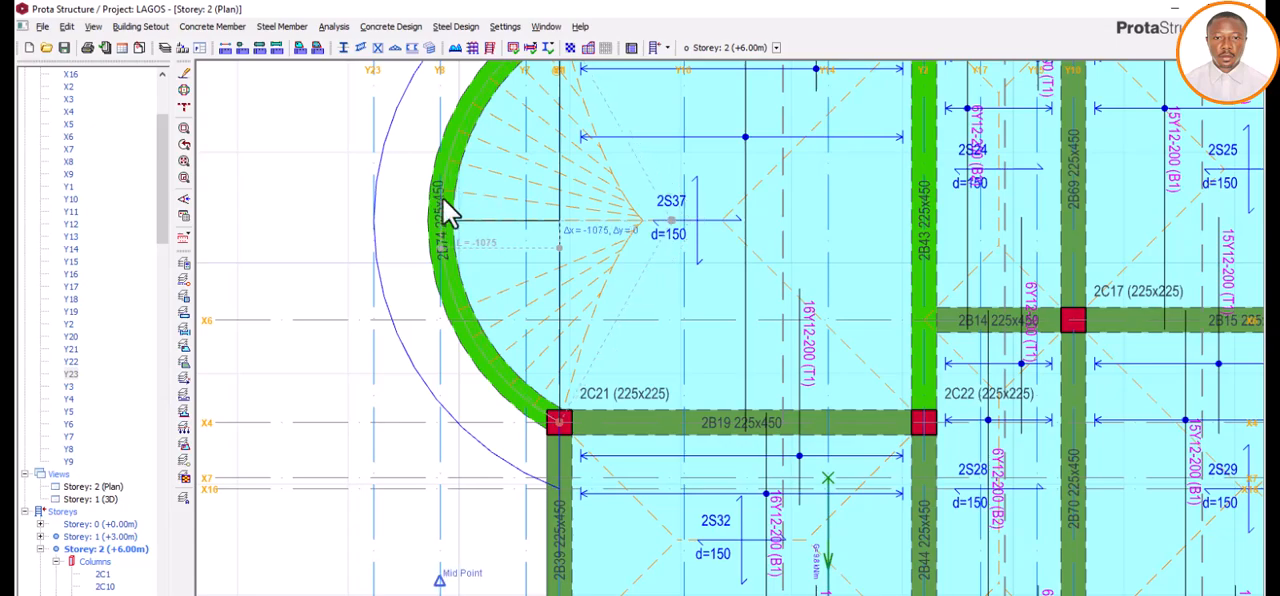
# Step: Open the properties of slab 2S37 inside the curved beam
pyautogui.scroll(-3, 449, 263)
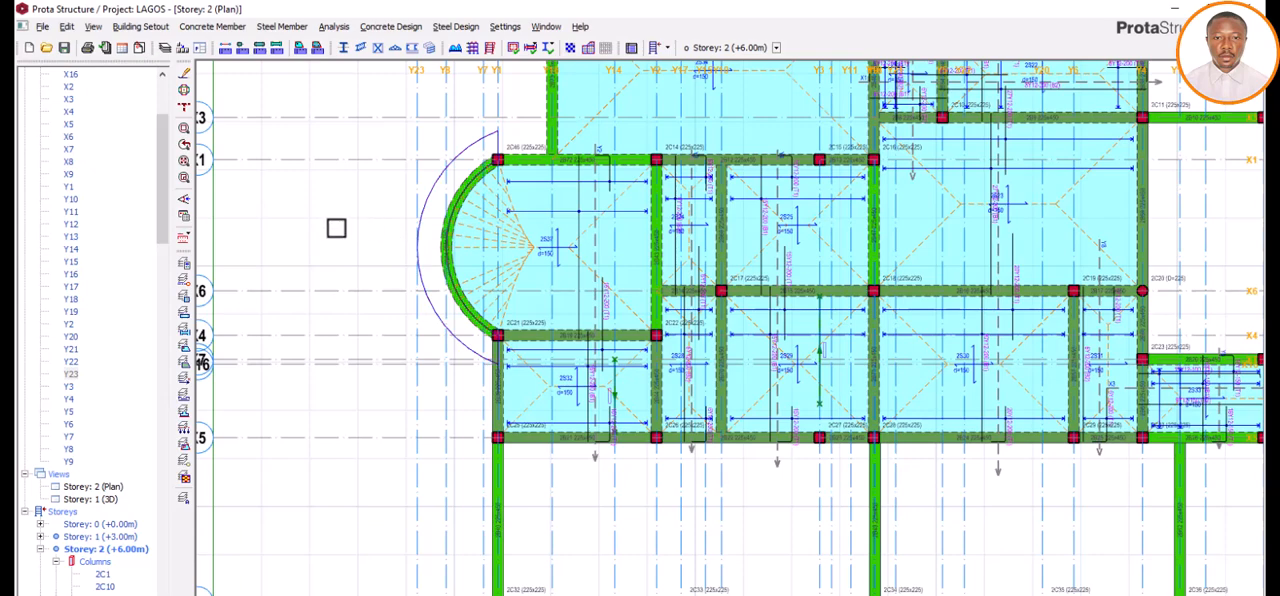
pyautogui.click(632, 310)
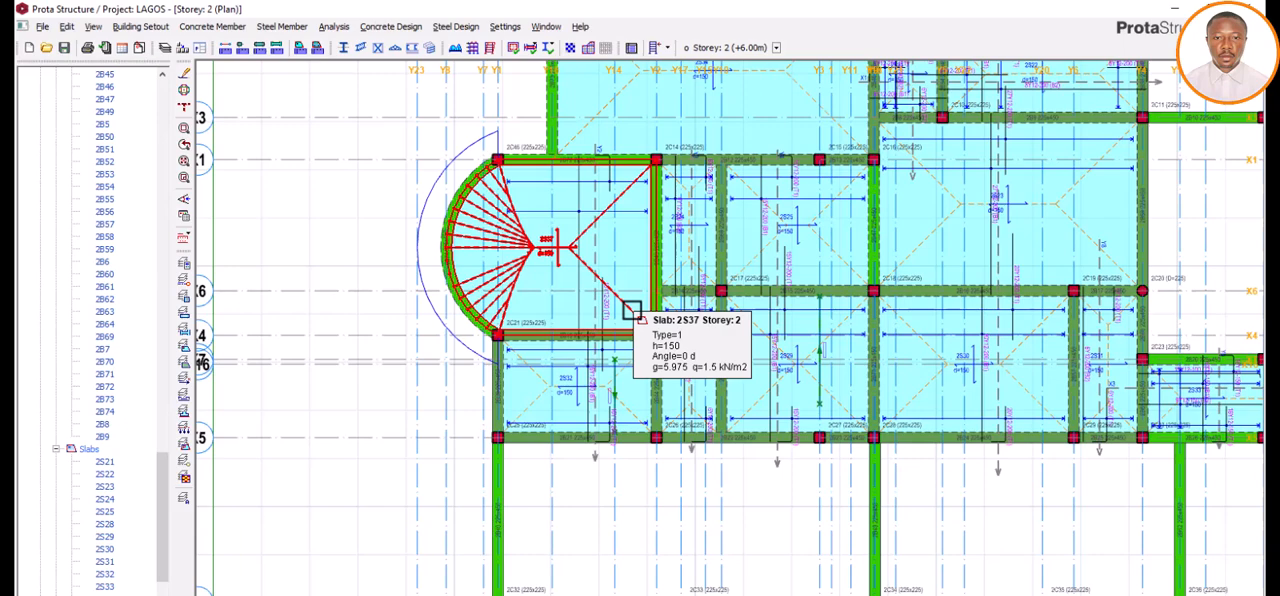
pyautogui.rightClick(632, 310)
pyautogui.click(660, 321)
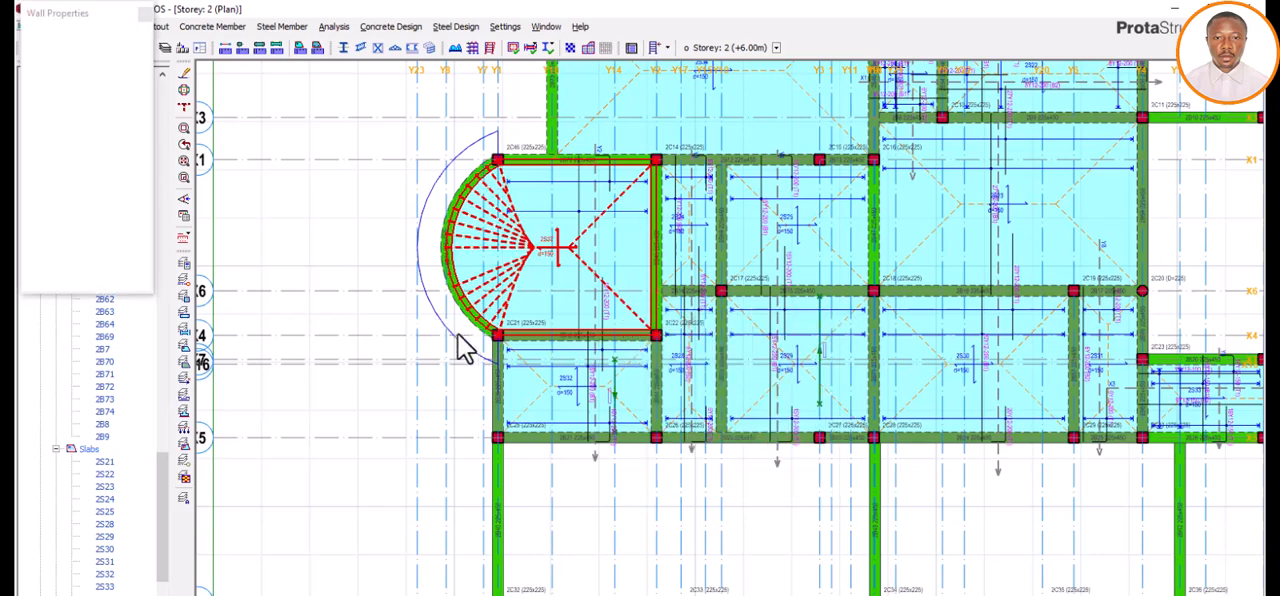
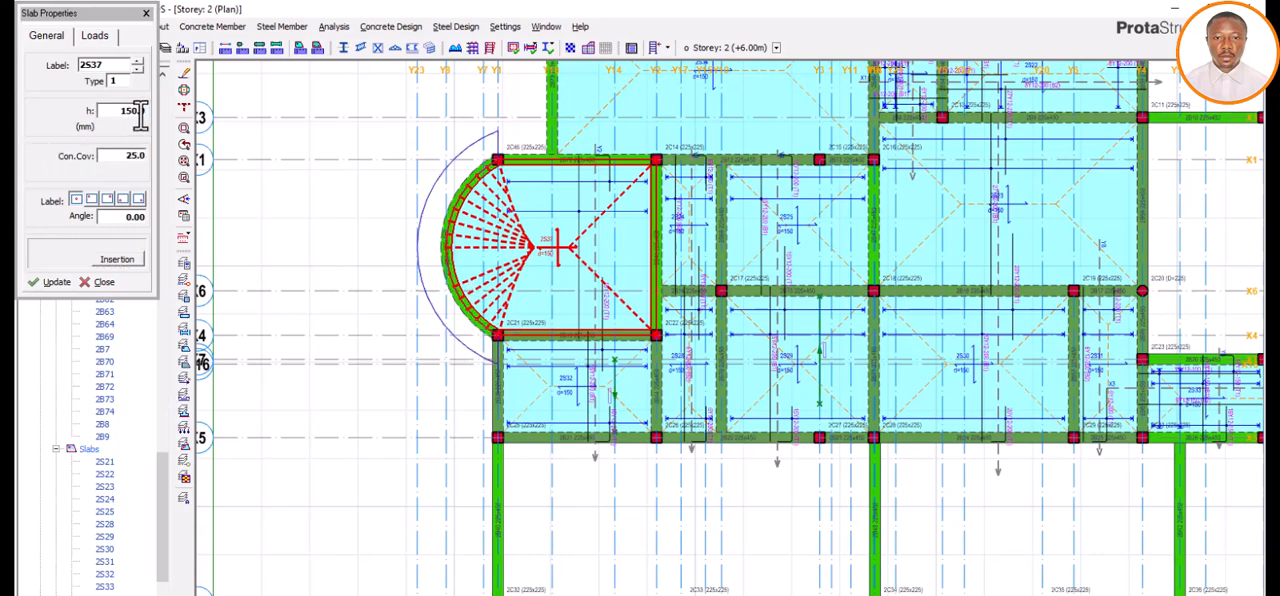
# Step: Insert a 150 mm thick type 1 slab in the crescent between curved beam 2B74 and the outer arc slab edge
pyautogui.click(97, 37)
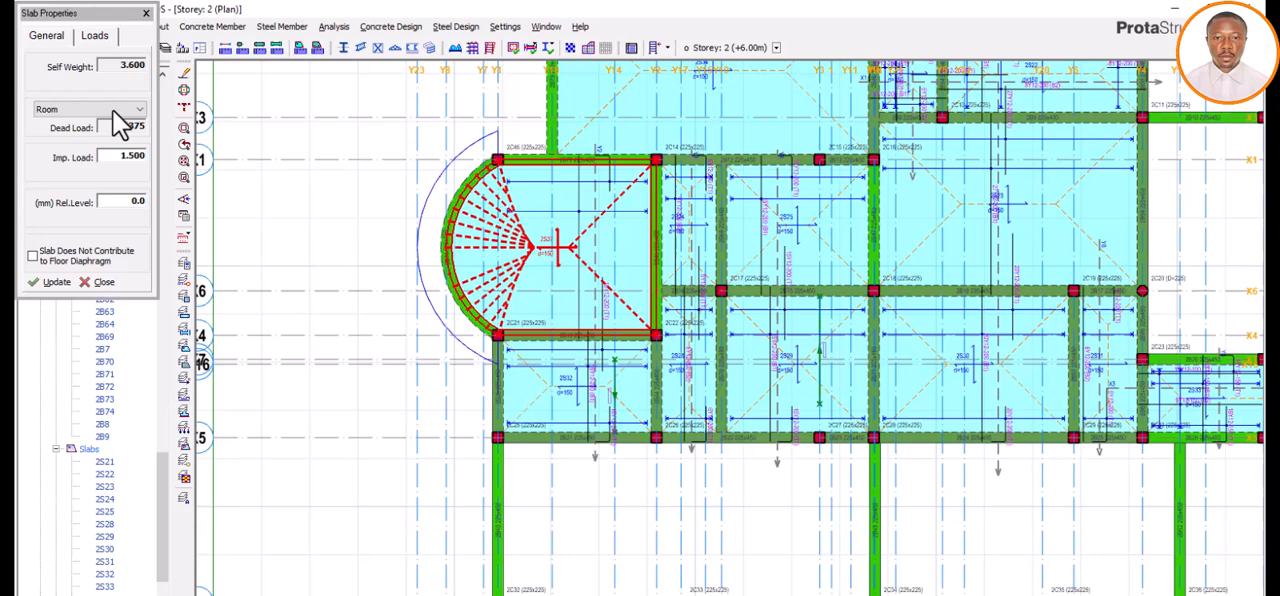
pyautogui.click(50, 37)
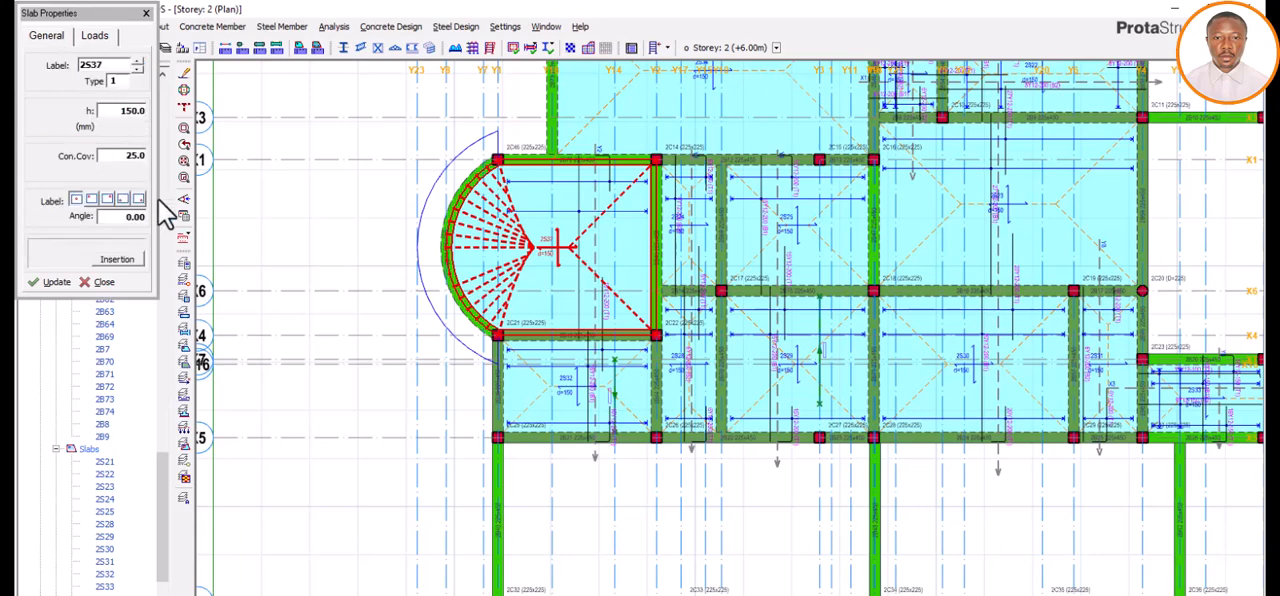
pyautogui.click(480, 348)
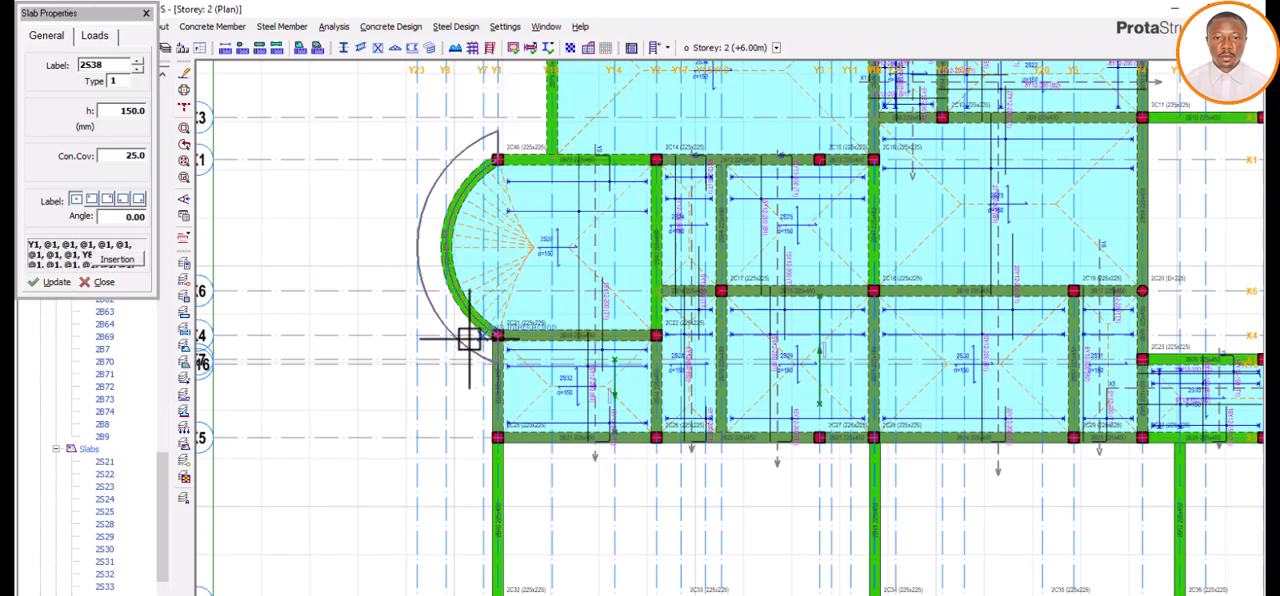
pyautogui.scroll(1, 470, 345)
pyautogui.scroll(-2, 478, 342)
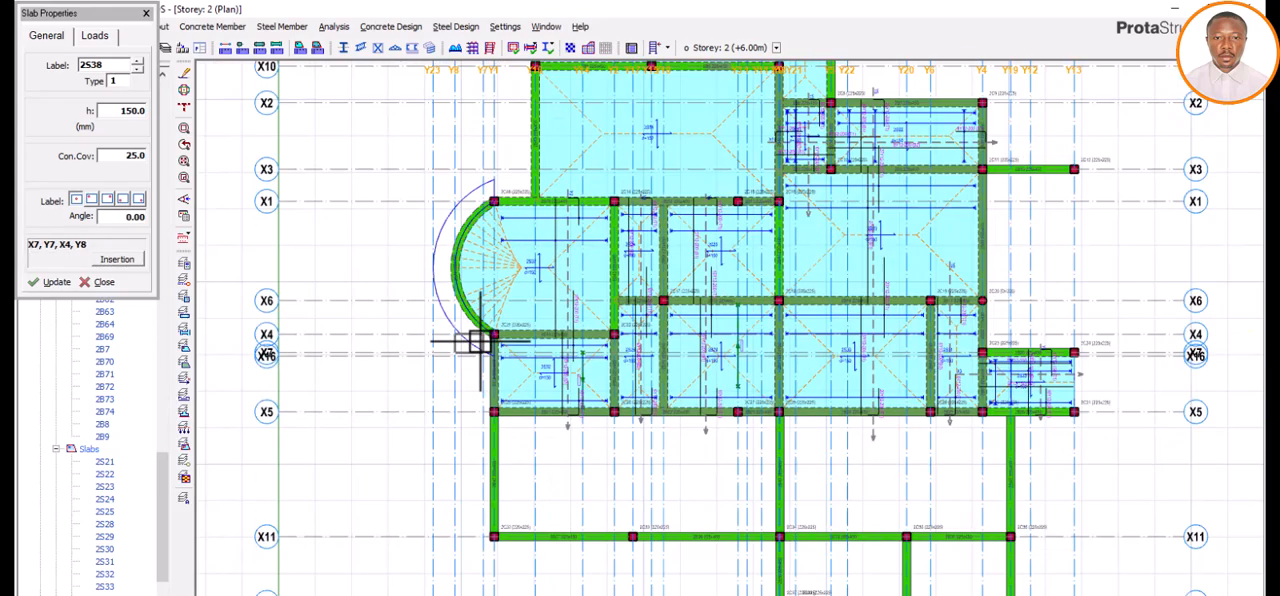
pyautogui.scroll(3, 474, 340)
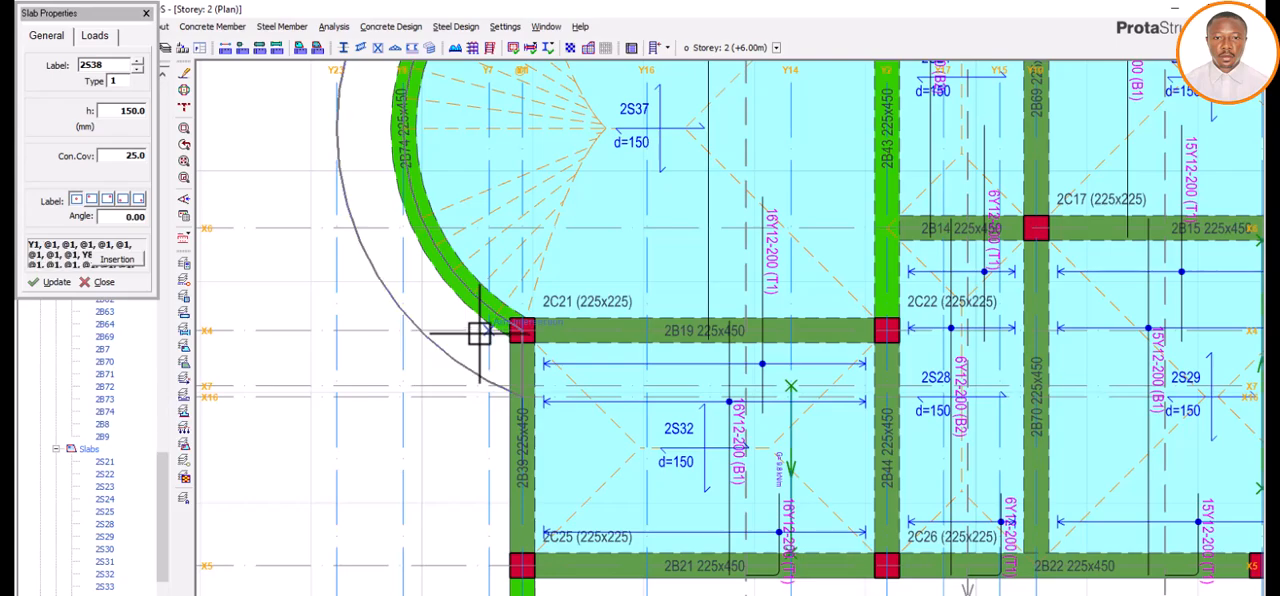
pyautogui.click(479, 334)
pyautogui.scroll(-3, 479, 400)
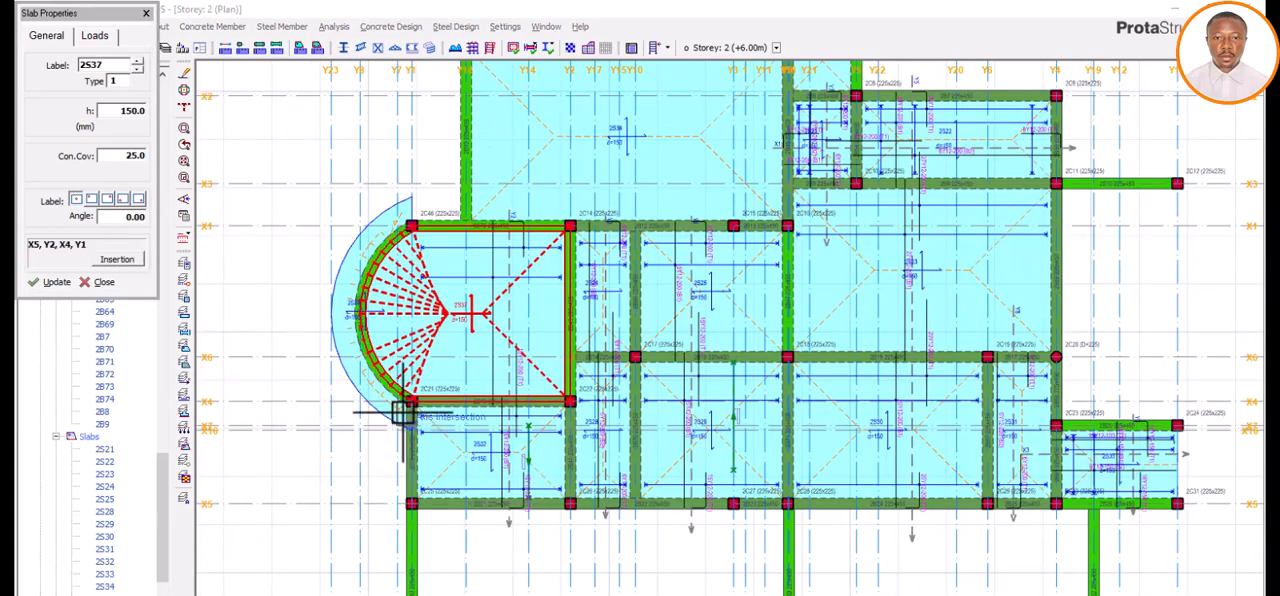
pyautogui.scroll(3, 400, 409)
pyautogui.scroll(2, 486, 443)
pyautogui.scroll(-3, 471, 443)
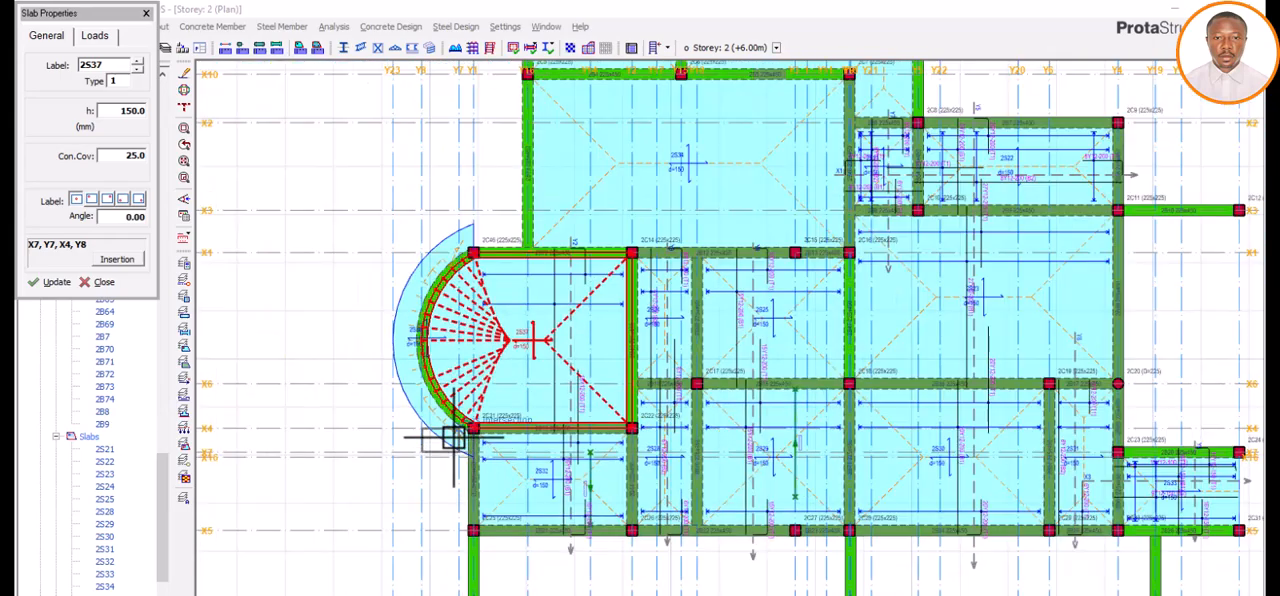
pyautogui.scroll(3, 477, 450)
pyautogui.scroll(-3, 480, 449)
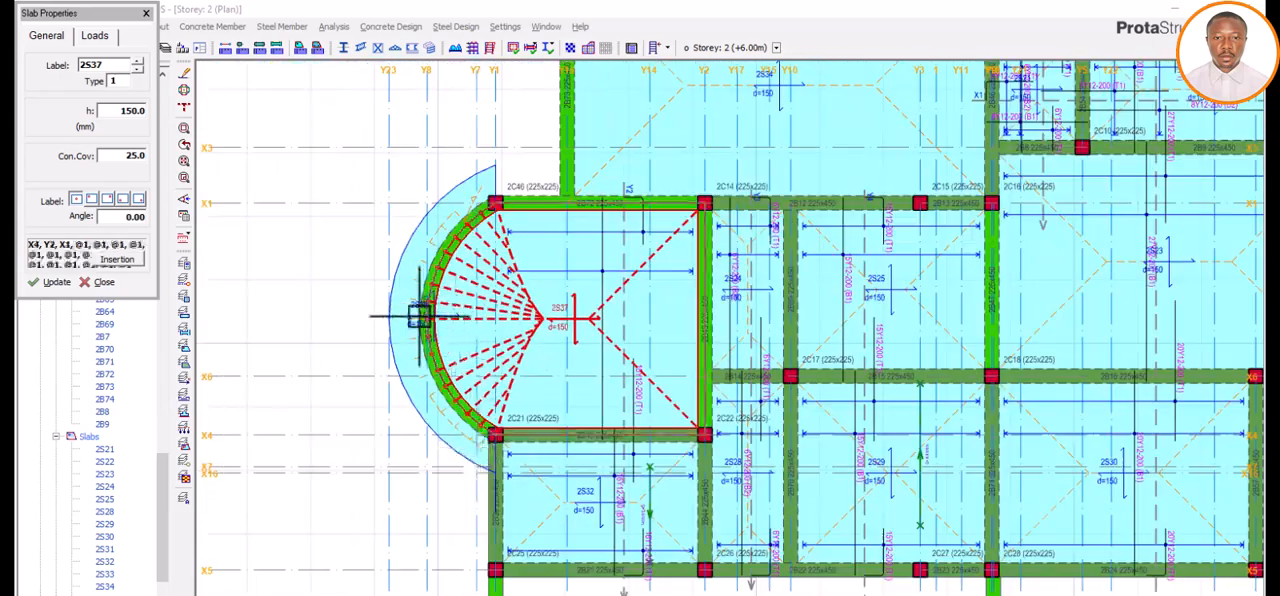
pyautogui.click(145, 14)
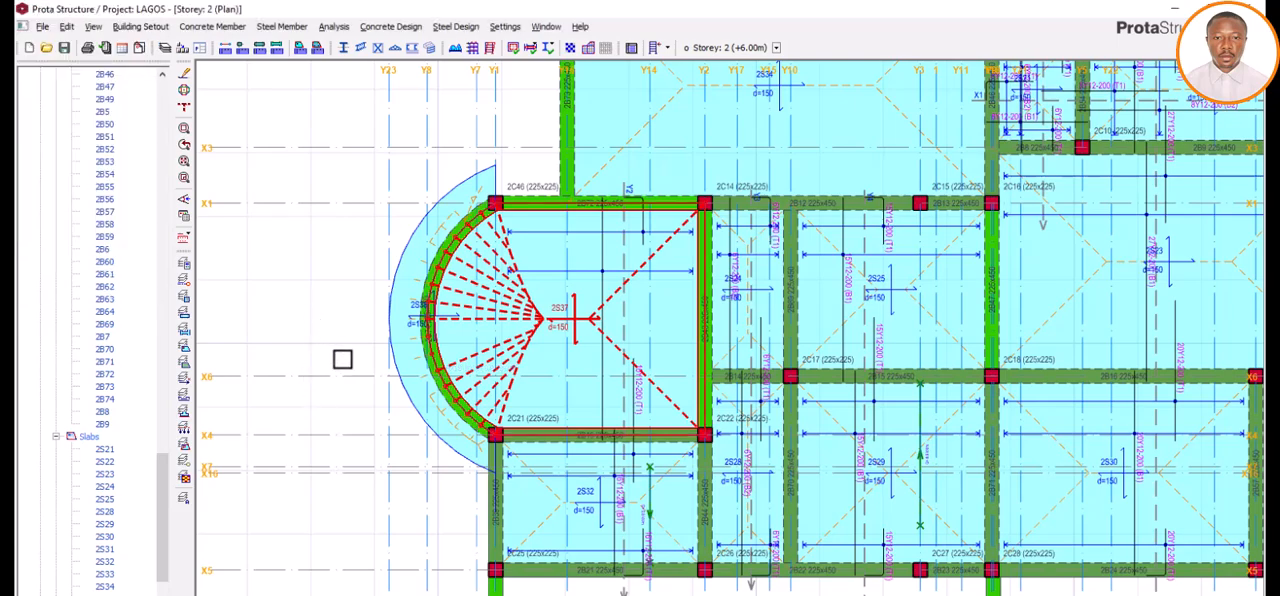
pyautogui.scroll(-3, 474, 340)
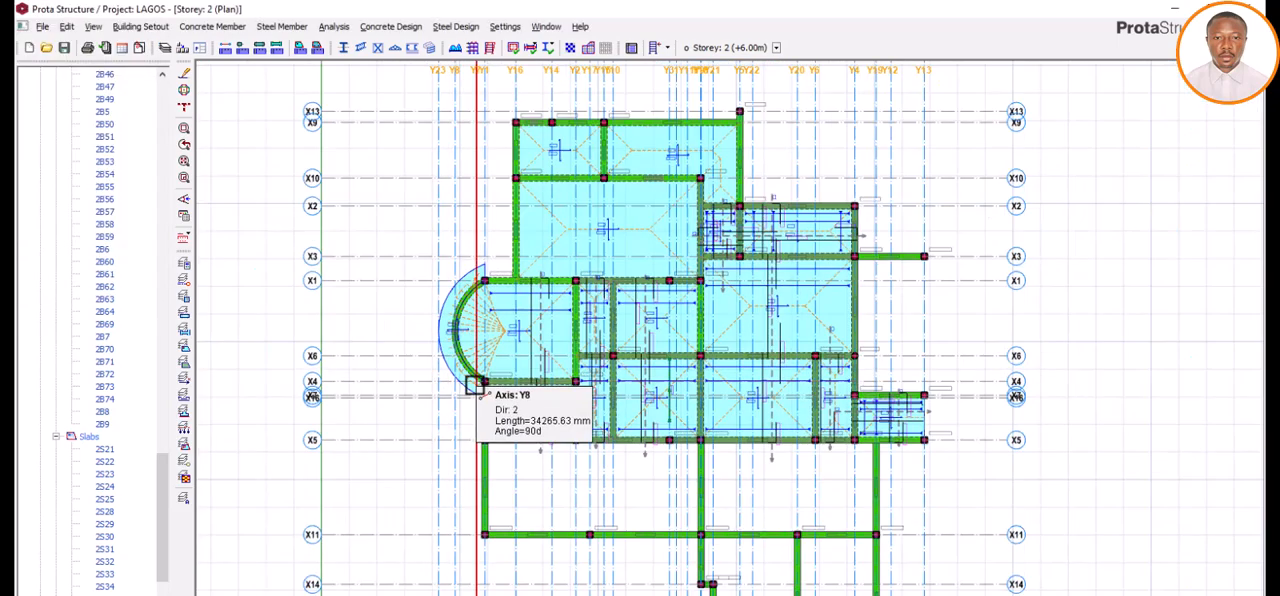
pyautogui.scroll(3, 474, 385)
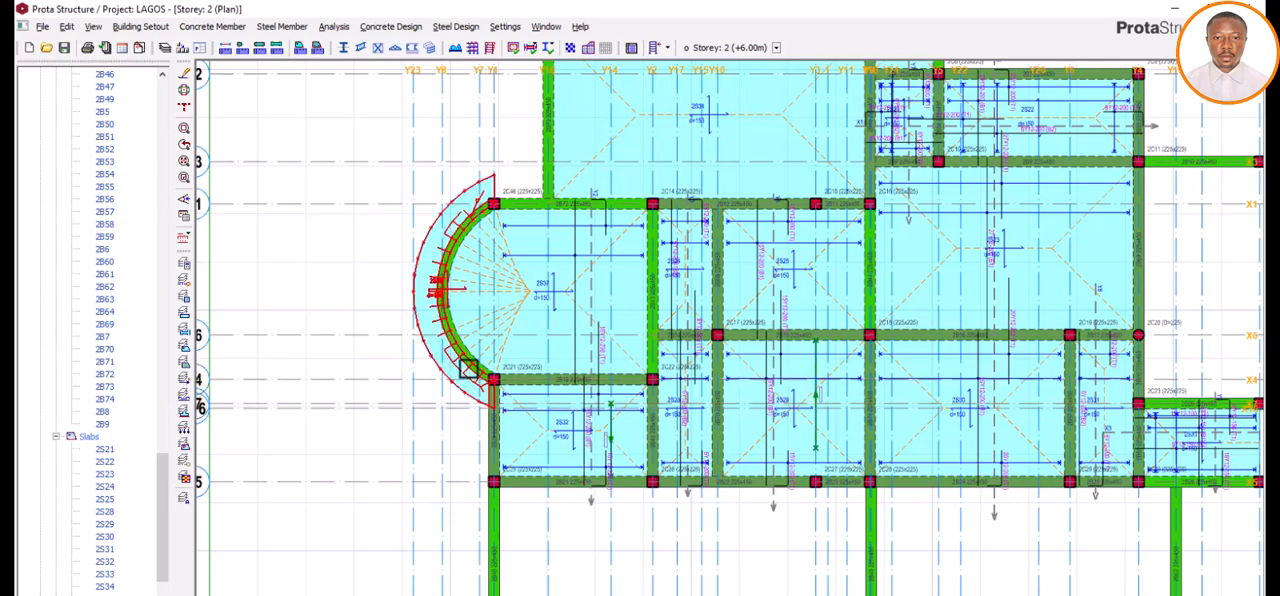
# Step: Open the Storey 1 3D view and hide the axes around the building model
pyautogui.scroll(15, 112, 195)
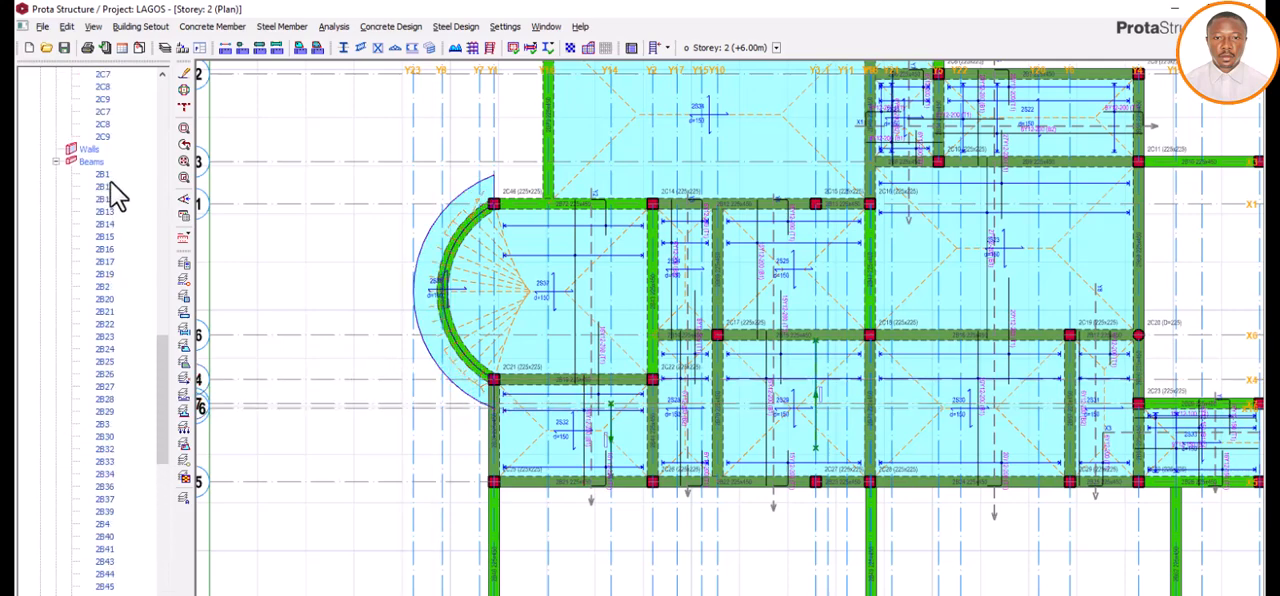
pyautogui.scroll(3, 113, 183)
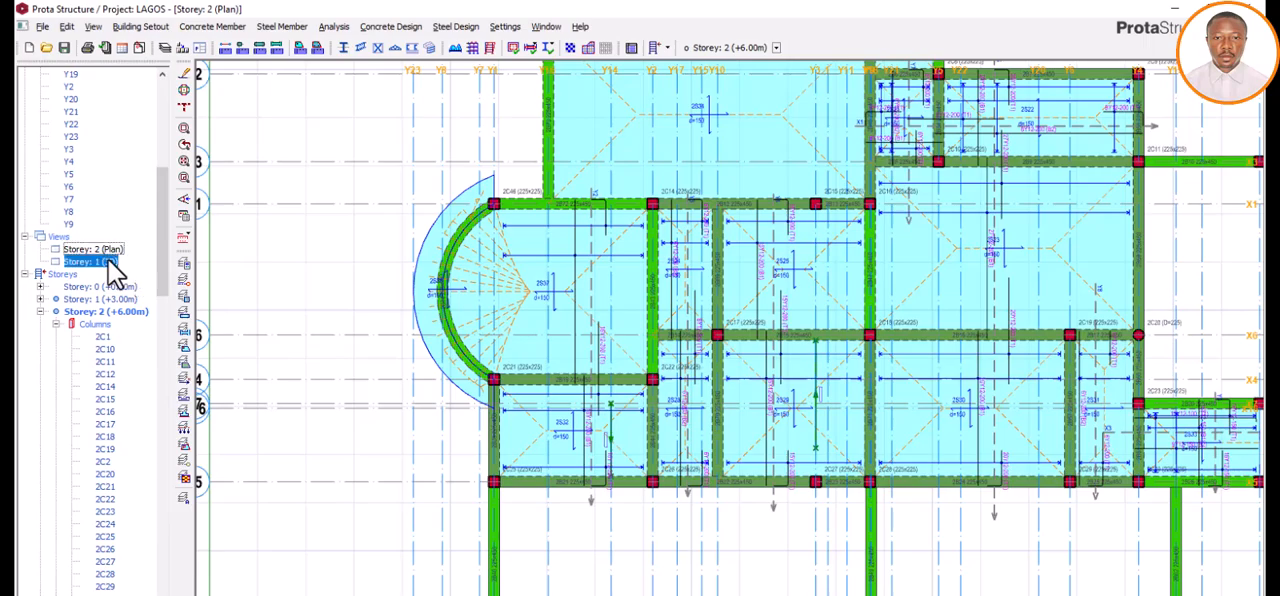
pyautogui.doubleClick(92, 261)
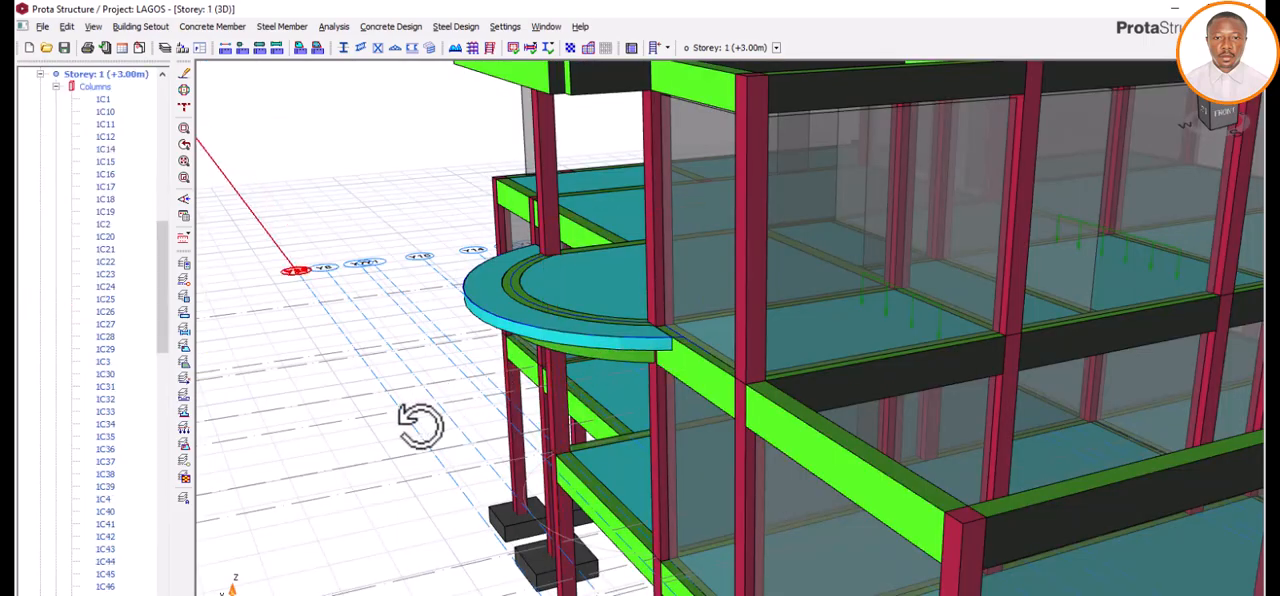
pyautogui.moveTo(420, 425)
pyautogui.mouseDown()
pyautogui.moveTo(434, 422)
pyautogui.moveTo(434, 399)
pyautogui.moveTo(483, 376)
pyautogui.moveTo(457, 431)
pyautogui.moveTo(431, 445)
pyautogui.moveTo(506, 500)
pyautogui.moveTo(589, 492)
pyautogui.moveTo(617, 449)
pyautogui.moveTo(422, 470)
pyautogui.moveTo(417, 451)
pyautogui.moveTo(433, 452)
pyautogui.mouseUp()
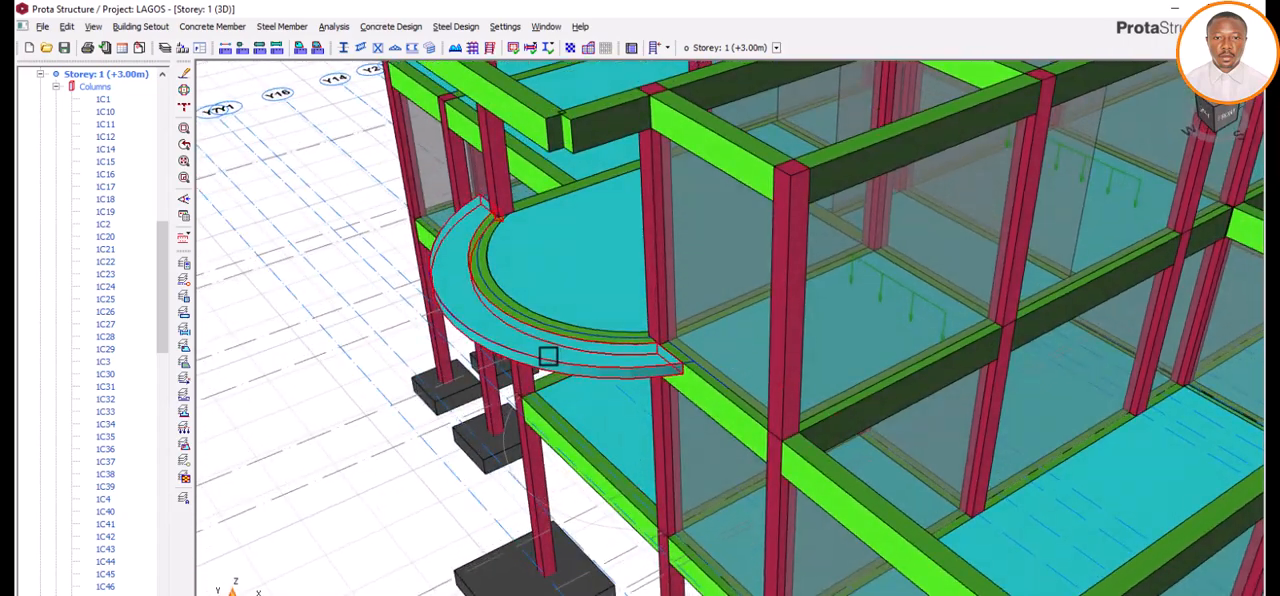
pyautogui.scroll(2, 534, 344)
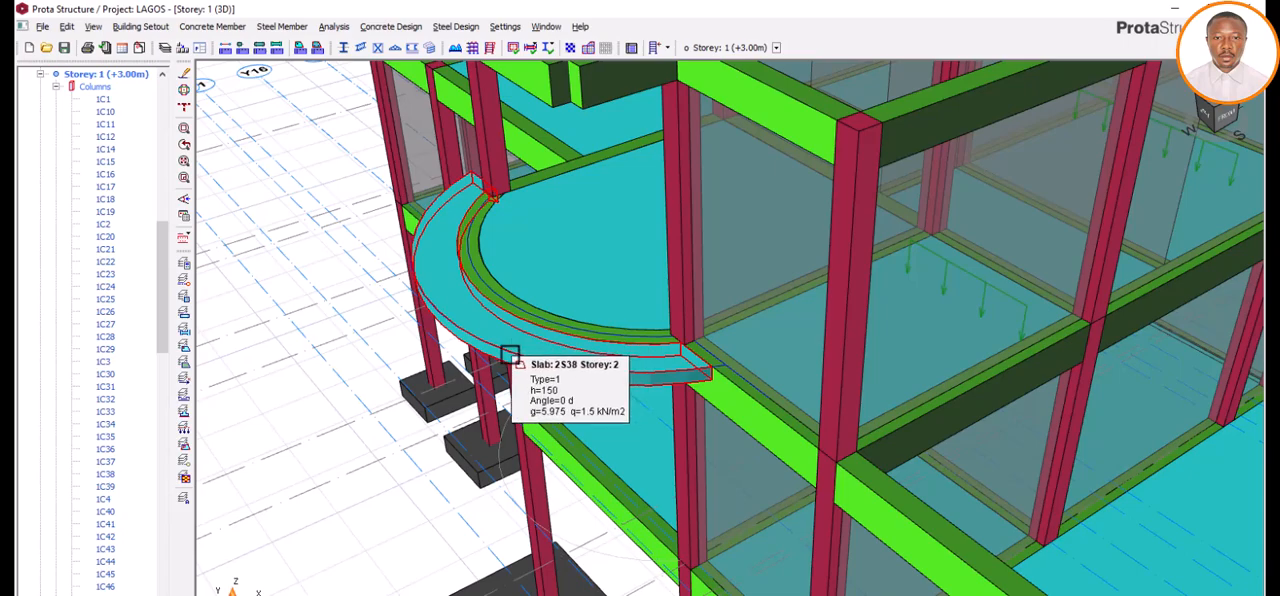
pyautogui.scroll(-2, 502, 341)
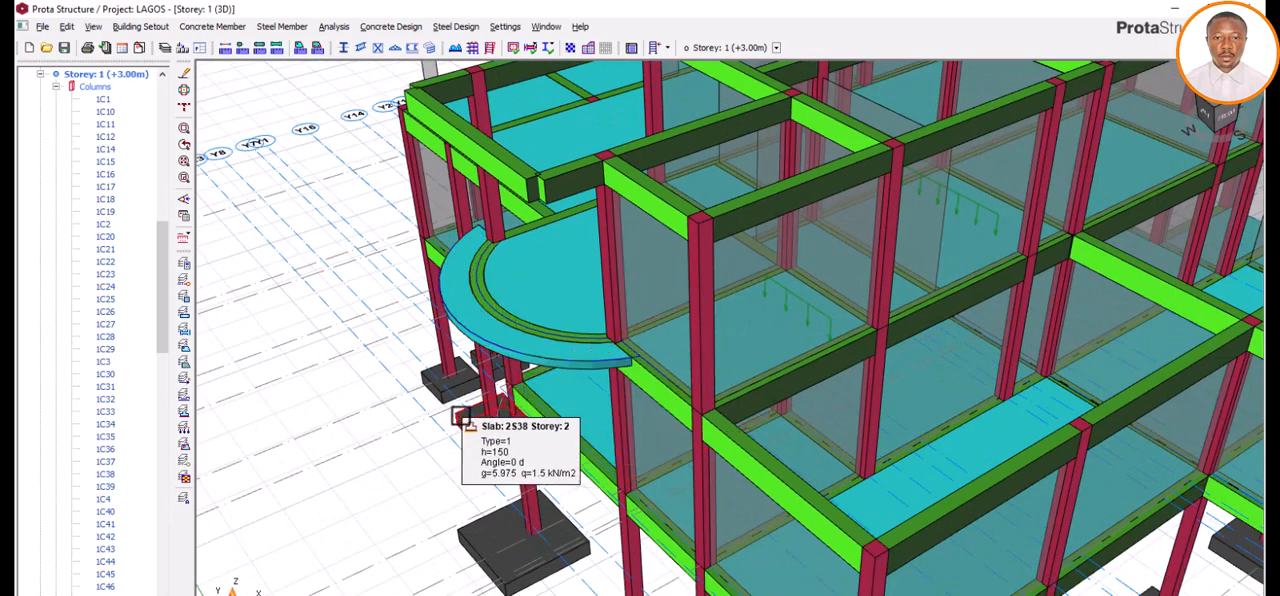
pyautogui.moveTo(460, 418)
pyautogui.mouseDown()
pyautogui.moveTo(480, 399)
pyautogui.moveTo(480, 334)
pyautogui.moveTo(494, 319)
pyautogui.moveTo(491, 362)
pyautogui.moveTo(451, 399)
pyautogui.moveTo(460, 420)
pyautogui.mouseUp()
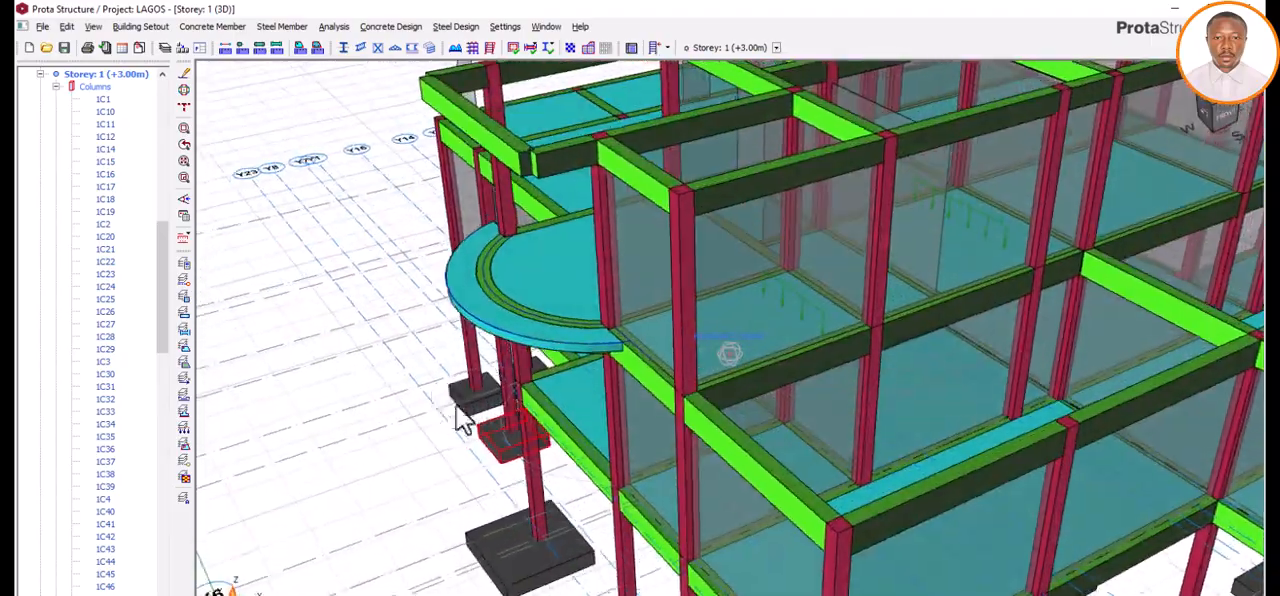
pyautogui.click(185, 283)
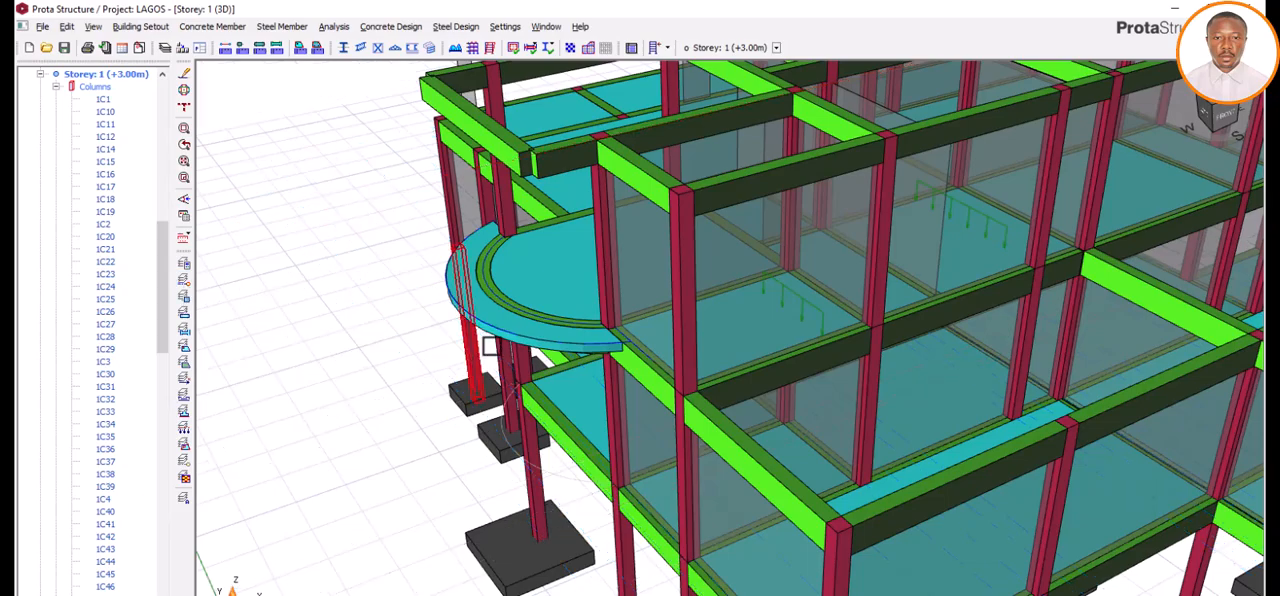
# Step: Examine the curved balcony slab and its surrounding beams and columns in 3D from several angles and distances
pyautogui.moveTo(457, 375); pyautogui.dragTo(493, 400)
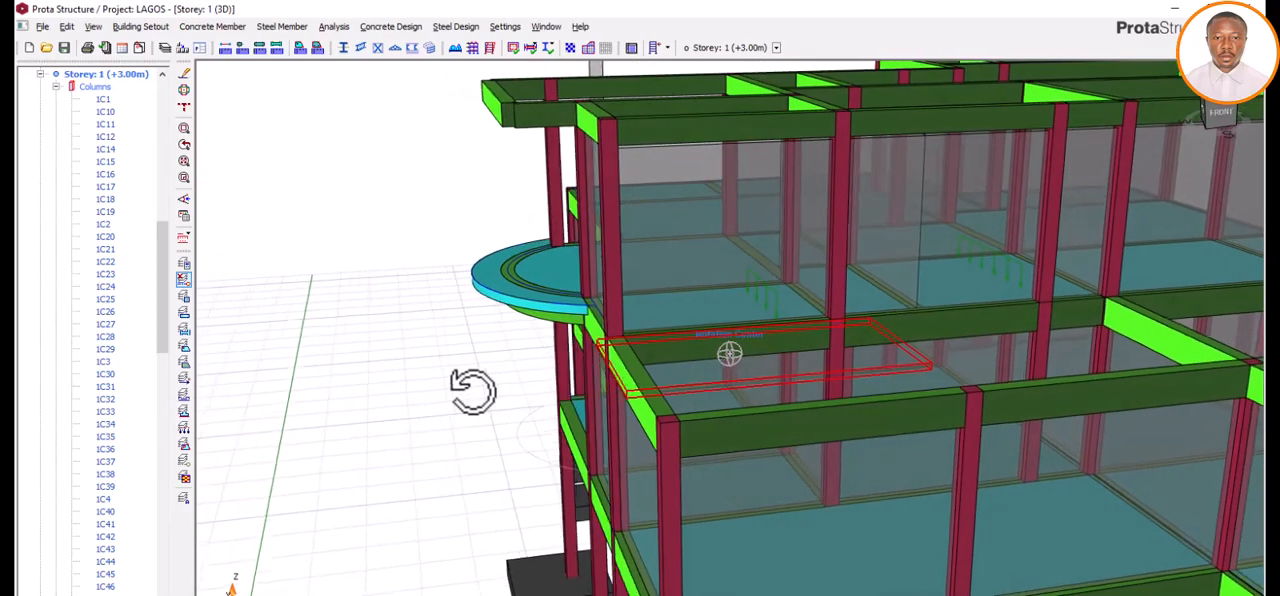
pyautogui.moveTo(472, 390); pyautogui.dragTo(610, 400)
pyautogui.scroll(-5, 730, 328)
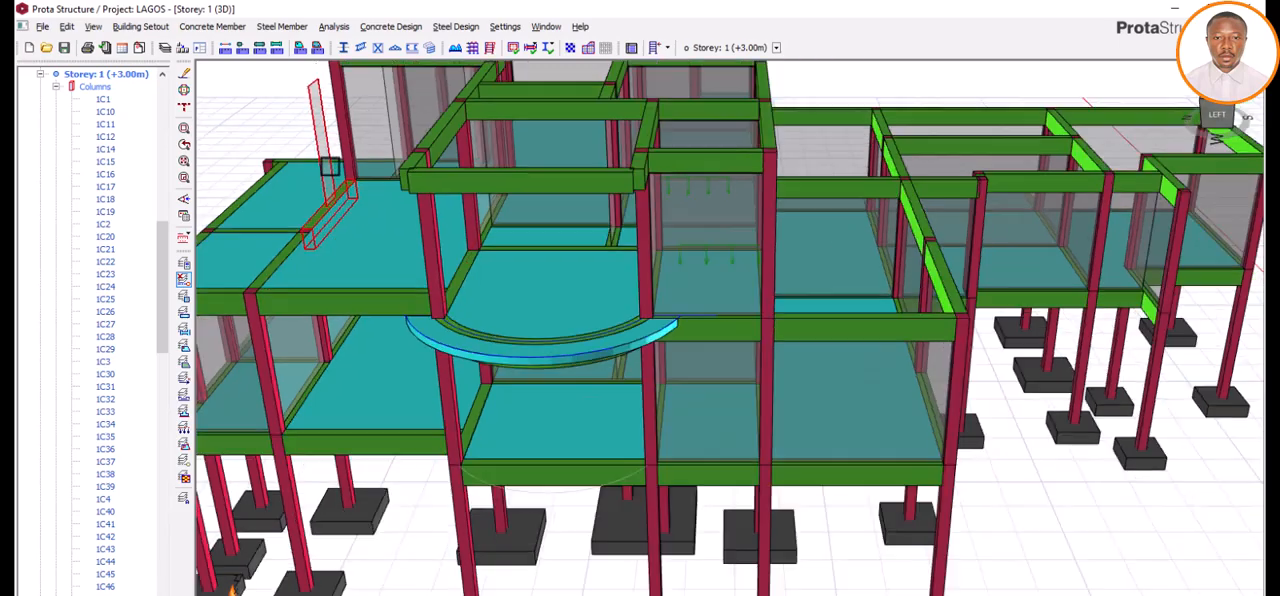
pyautogui.scroll(5, 328, 183)
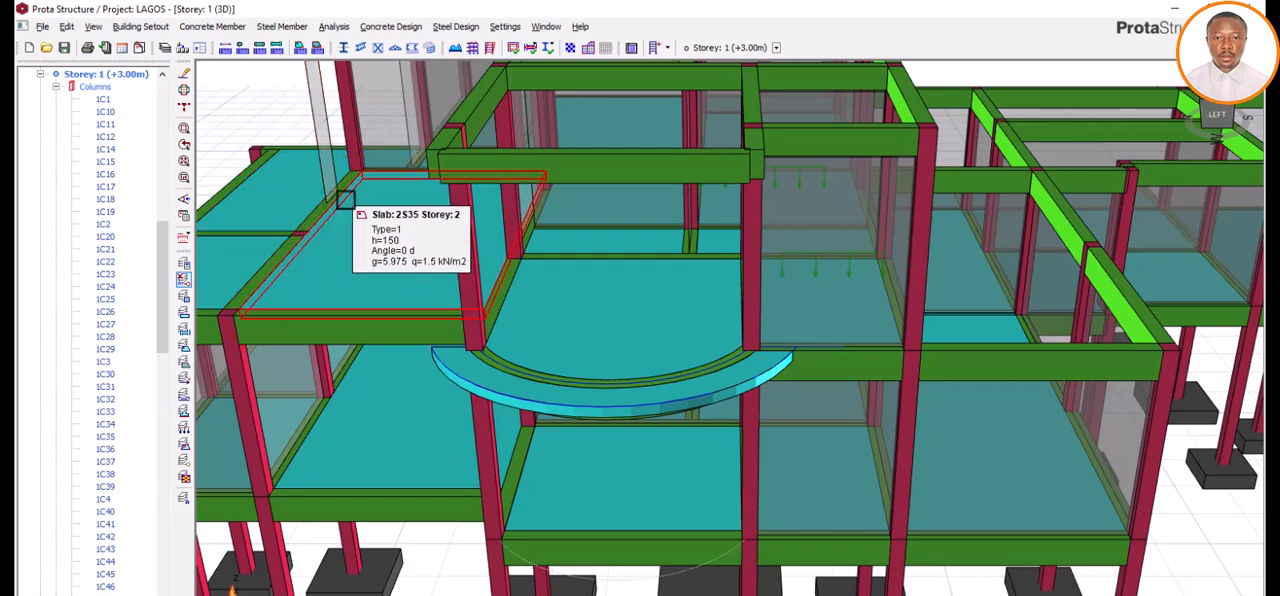
pyautogui.scroll(-3, 340, 204)
pyautogui.scroll(4, 331, 195)
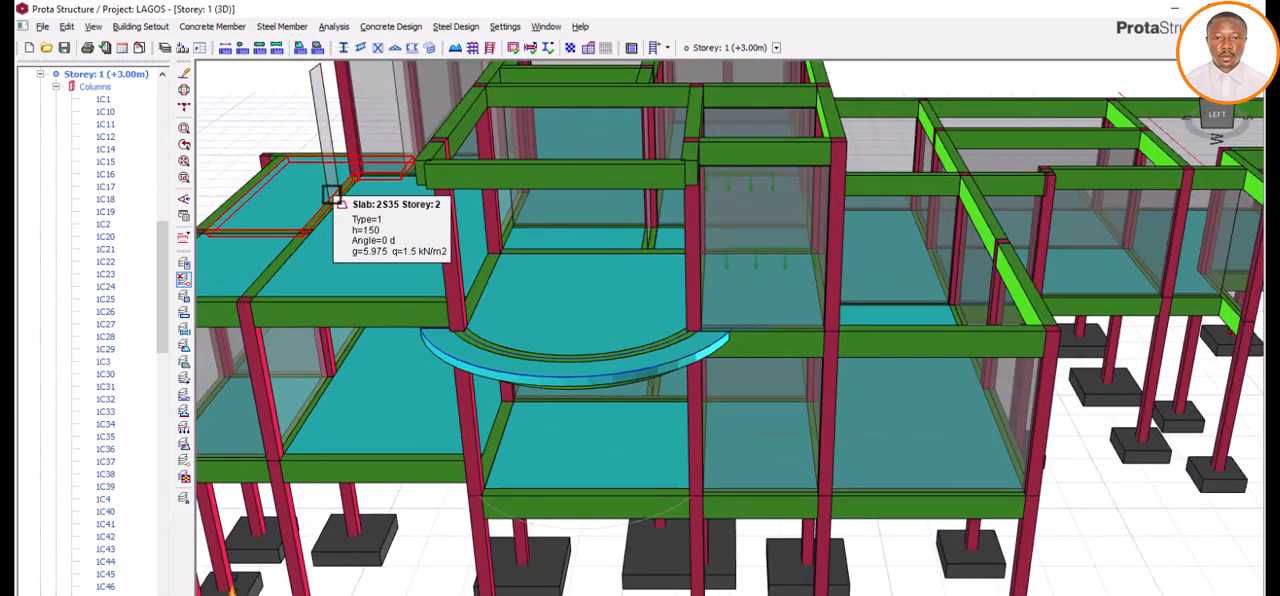
pyautogui.scroll(-5, 371, 223)
pyautogui.scroll(-3, 417, 238)
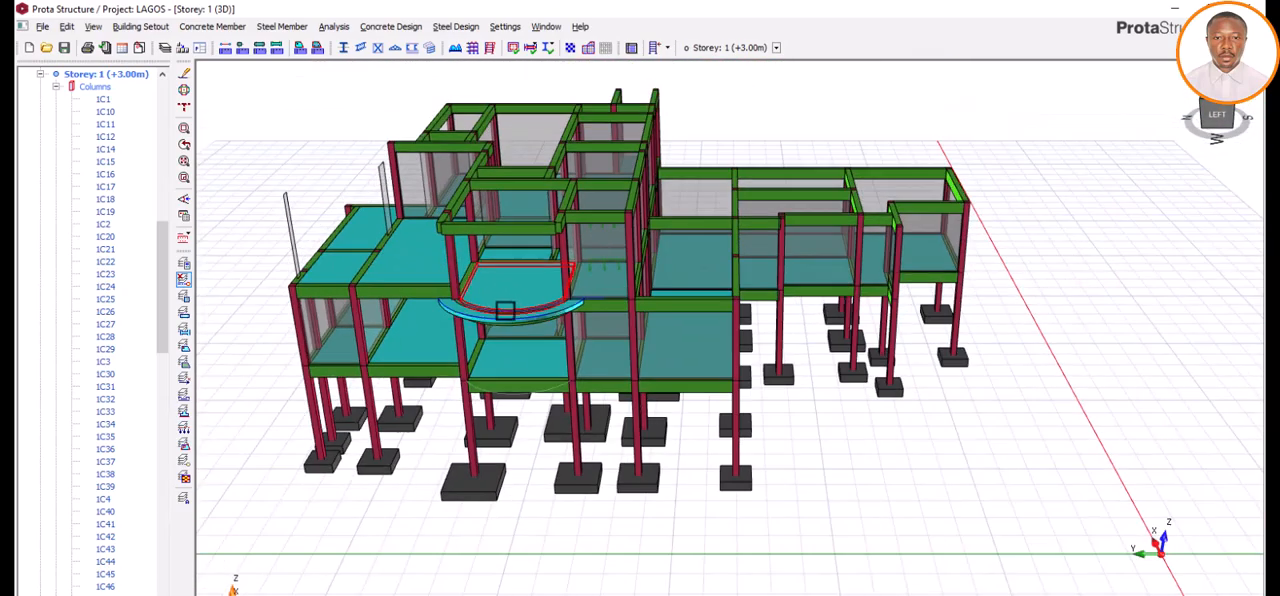
pyautogui.scroll(2, 444, 357)
pyautogui.scroll(4, 385, 241)
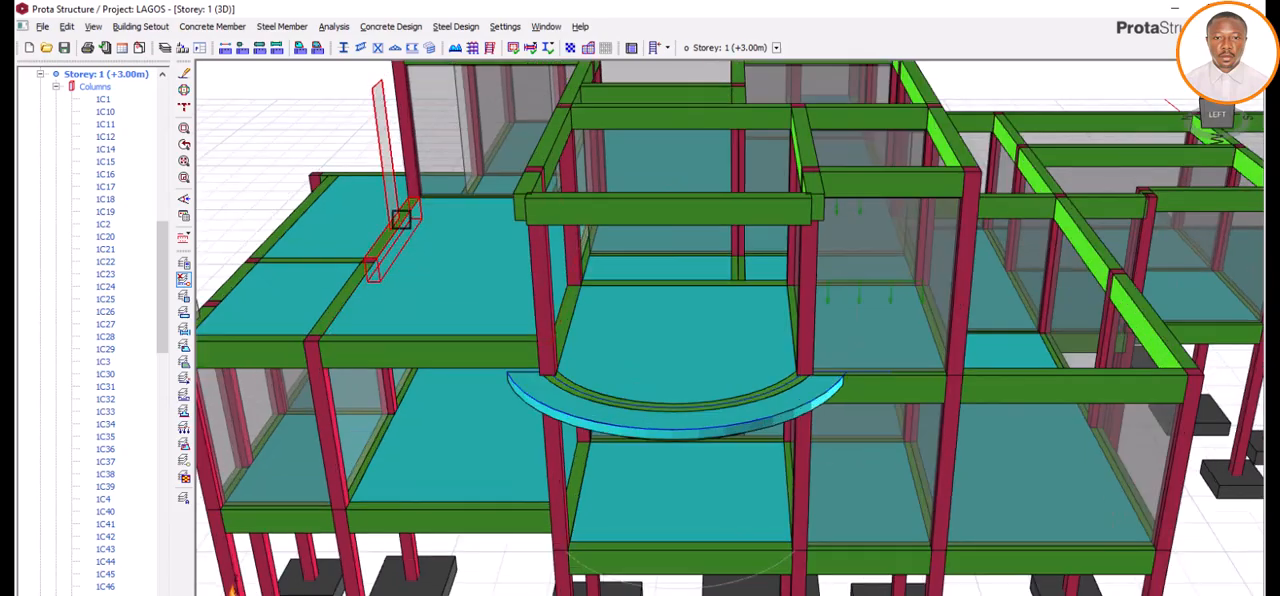
pyautogui.scroll(-3, 395, 251)
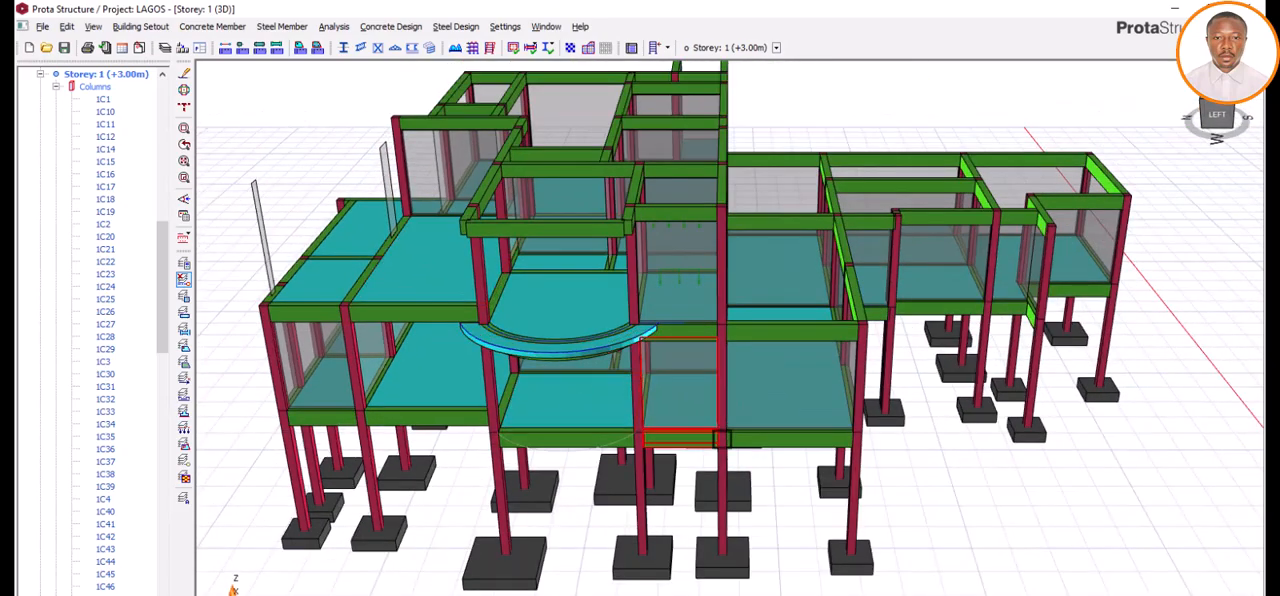
pyautogui.moveTo(717, 436); pyautogui.dragTo(632, 432, button='middle')
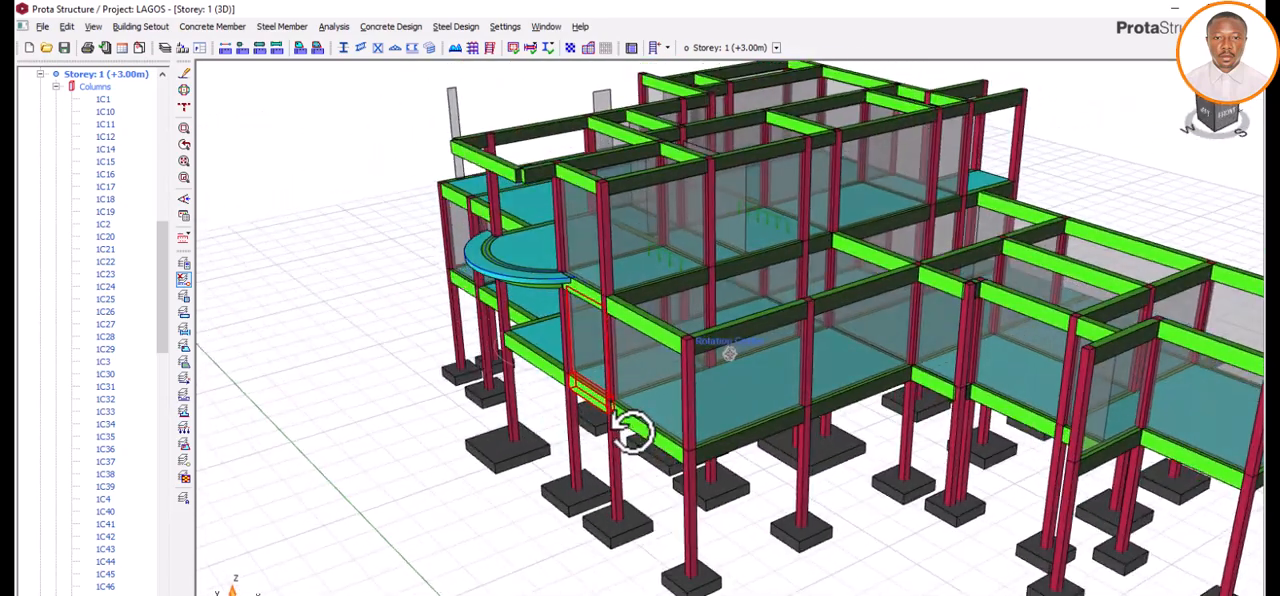
pyautogui.scroll(5, 489, 273)
pyautogui.scroll(-1, 479, 364)
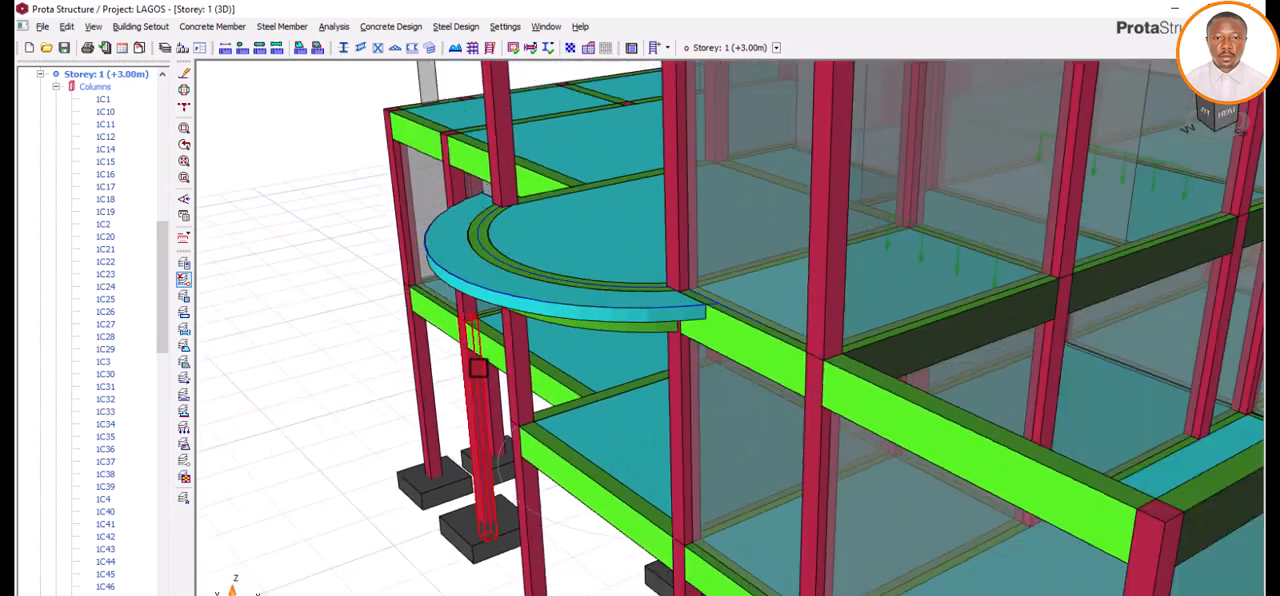
pyautogui.scroll(-3, 479, 367)
pyautogui.moveTo(472, 345)
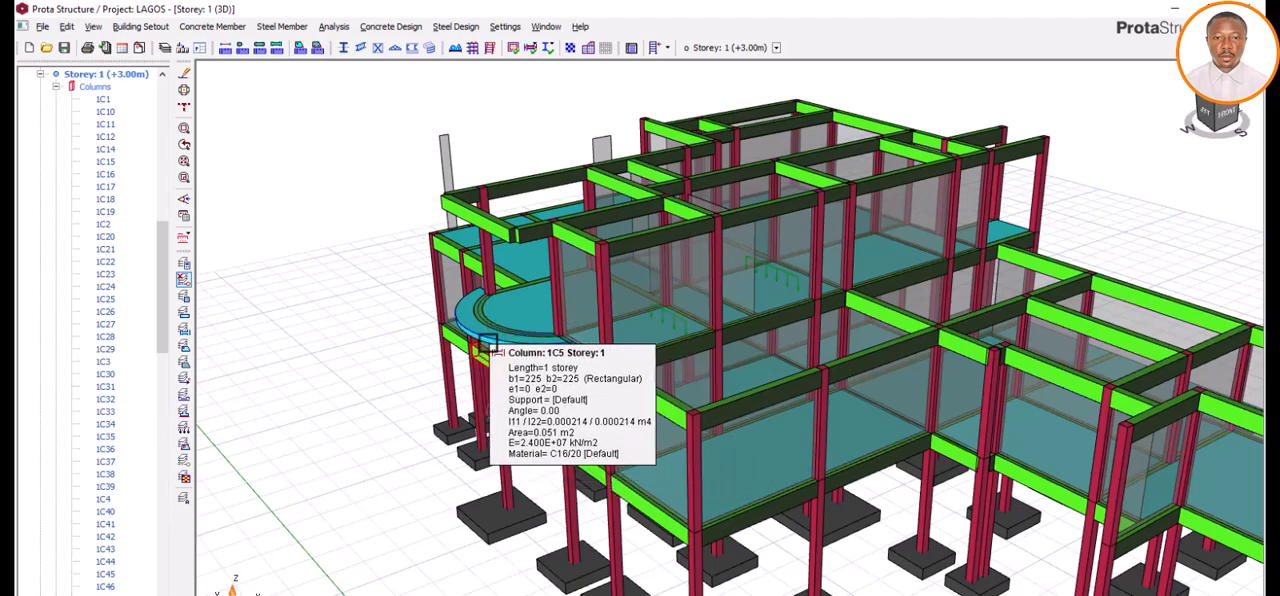
pyautogui.scroll(3, 484, 345)
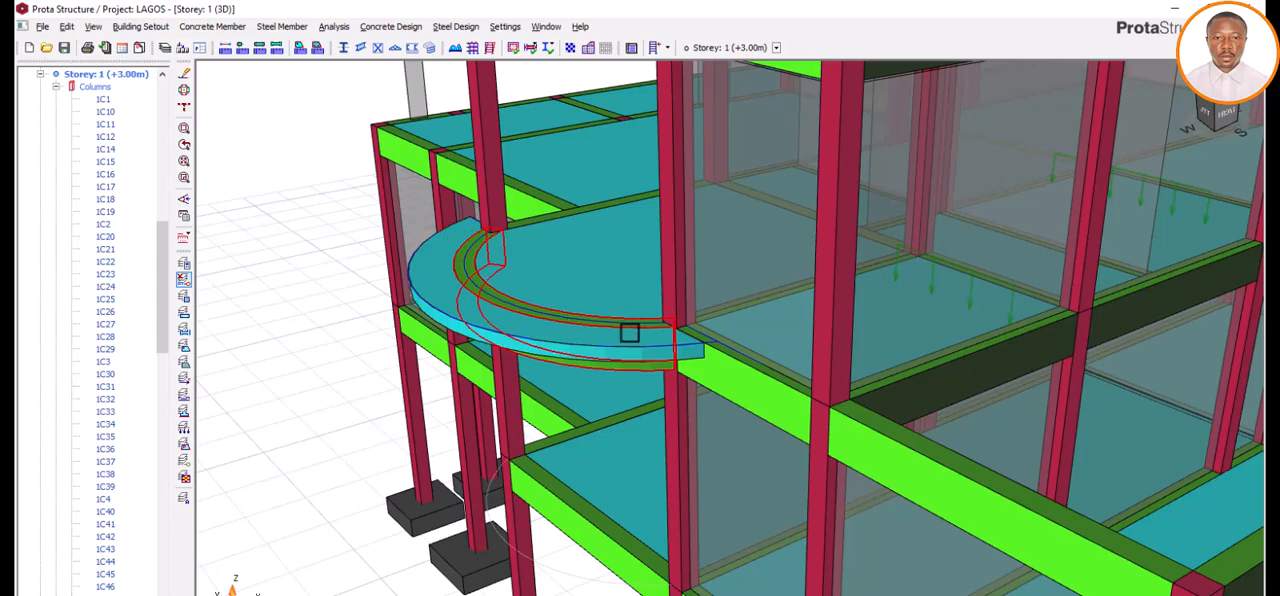
pyautogui.scroll(-5, 537, 353)
pyautogui.moveTo(537, 357)
pyautogui.mouseDown(button='middle')
pyautogui.moveTo(571, 397)
pyautogui.moveTo(580, 357)
pyautogui.moveTo(553, 382)
pyautogui.moveTo(600, 334)
pyautogui.moveTo(651, 354)
pyautogui.moveTo(631, 389)
pyautogui.moveTo(534, 391)
pyautogui.moveTo(603, 389)
pyautogui.moveTo(591, 383)
pyautogui.moveTo(586, 402)
pyautogui.mouseUp(button='middle')
pyautogui.rightClick(567, 392)
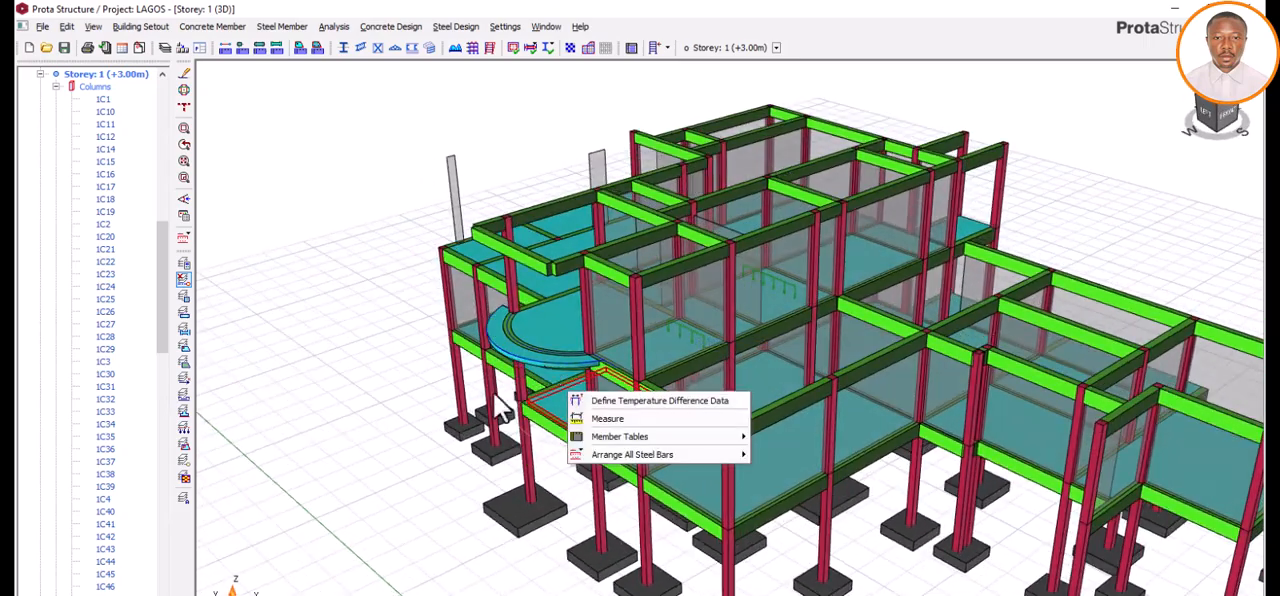
pyautogui.click(427, 379)
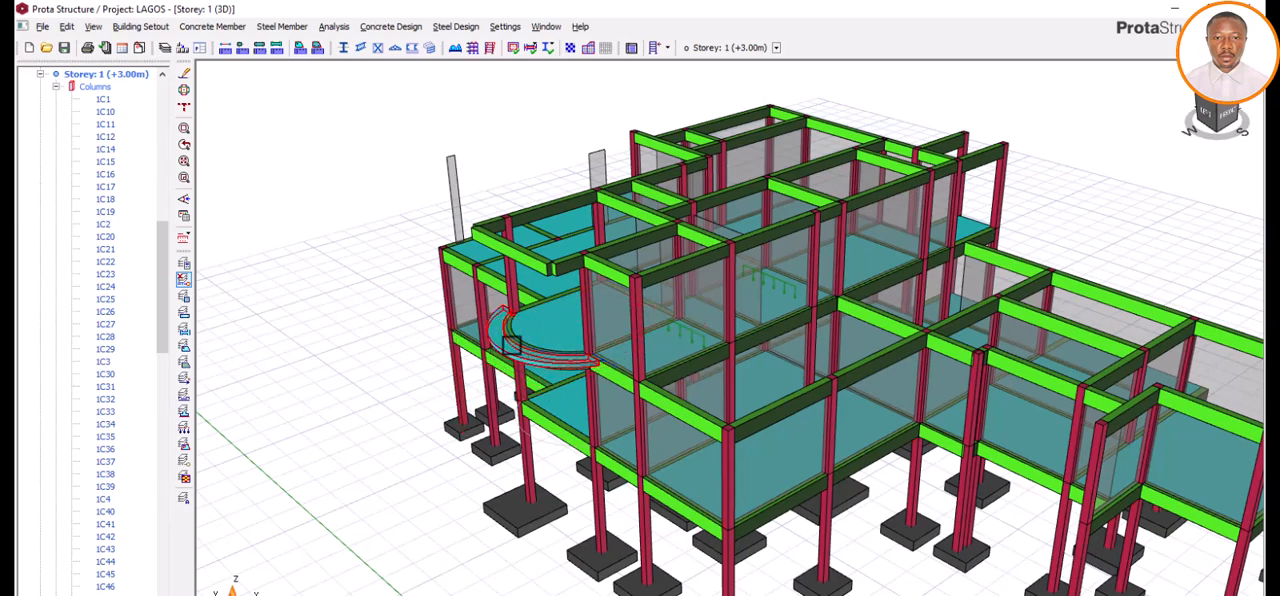
pyautogui.scroll(3, 527, 354)
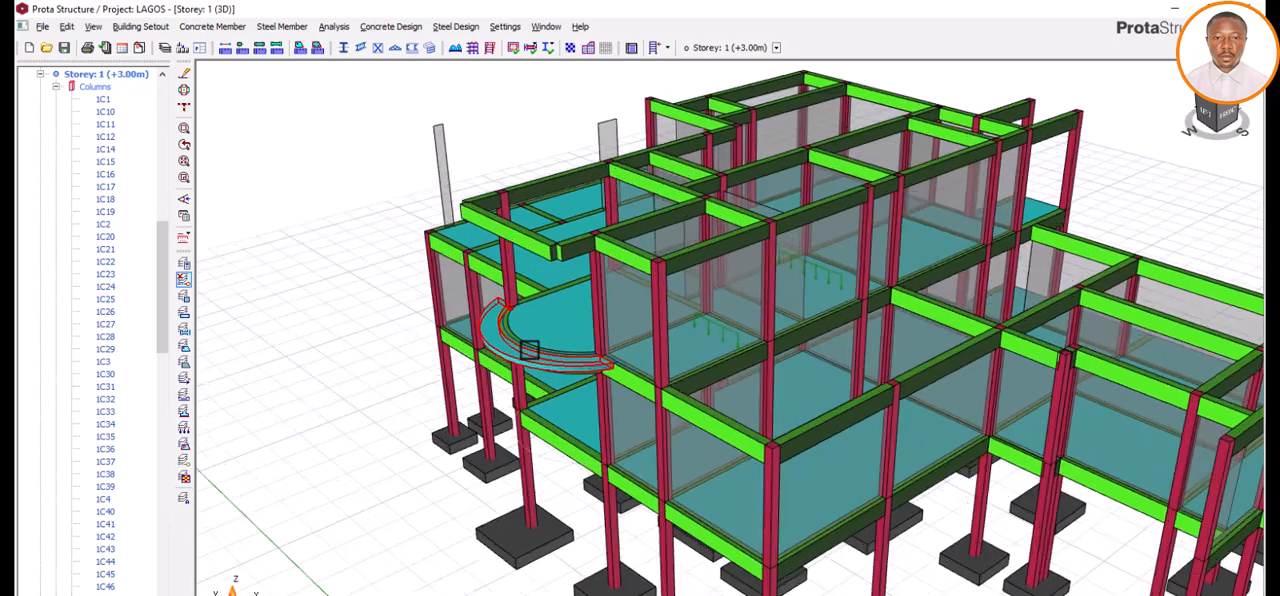
pyautogui.scroll(-3, 556, 364)
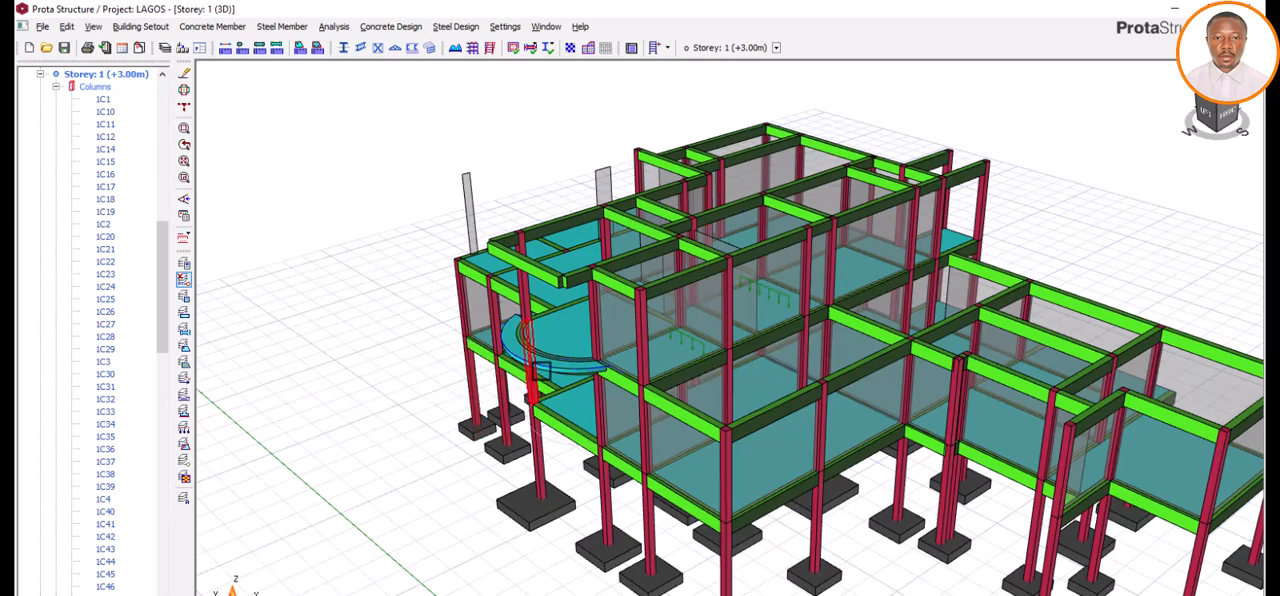
pyautogui.scroll(1, 537, 358)
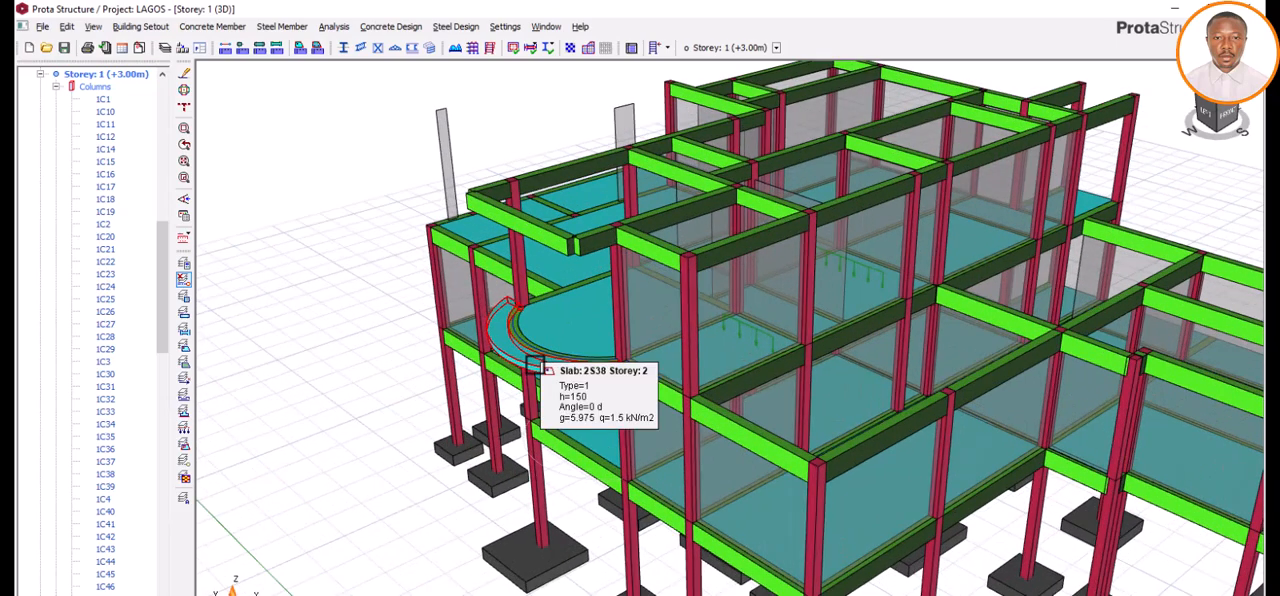
# Step: Inspect the whole building frame in 3D from front, low side and raised angles to see how the curved balcony projects from it
pyautogui.scroll(-2, 537, 365)
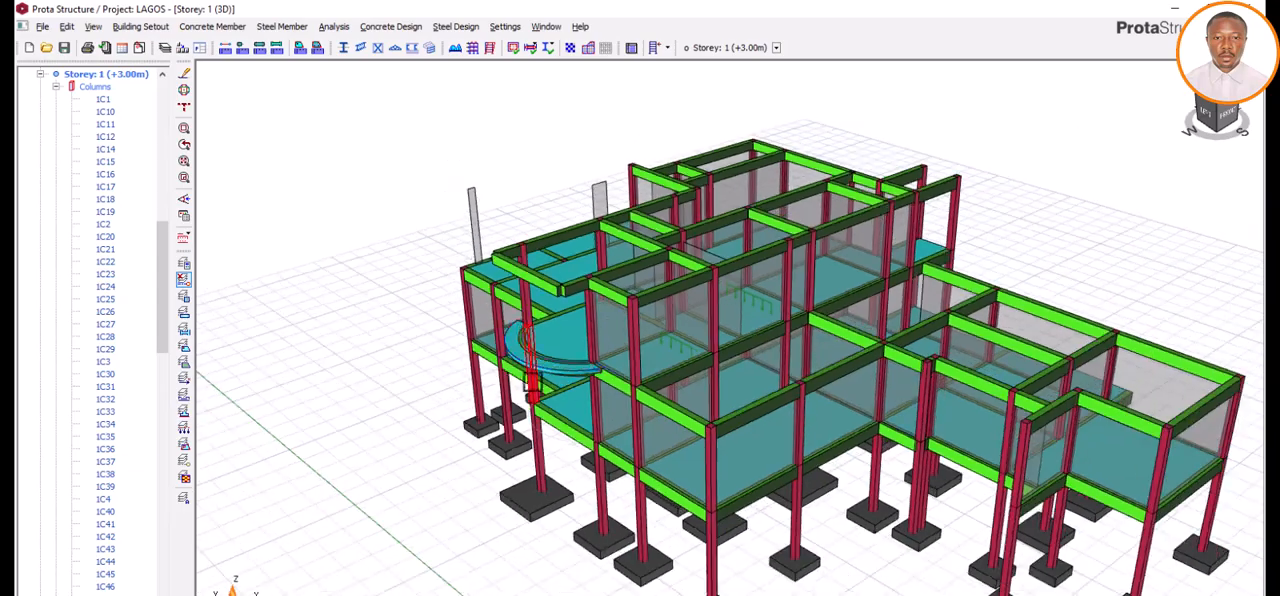
pyautogui.moveTo(486, 414); pyautogui.dragTo(442, 397, button='middle')
pyautogui.scroll(3, 542, 356)
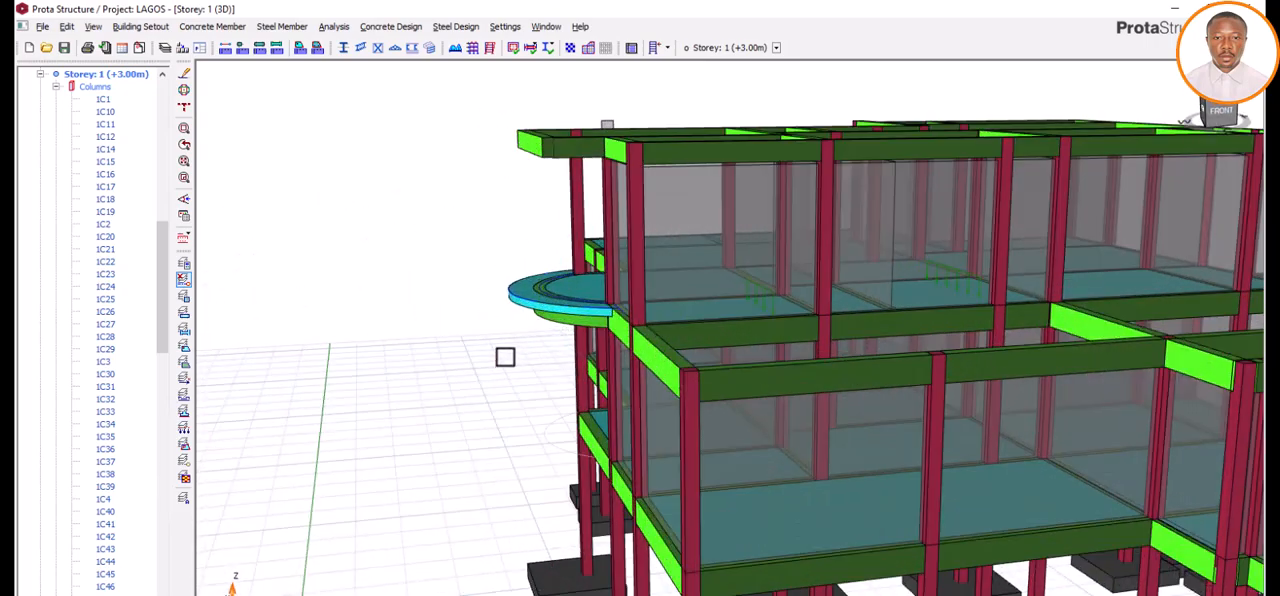
pyautogui.scroll(-4, 515, 360)
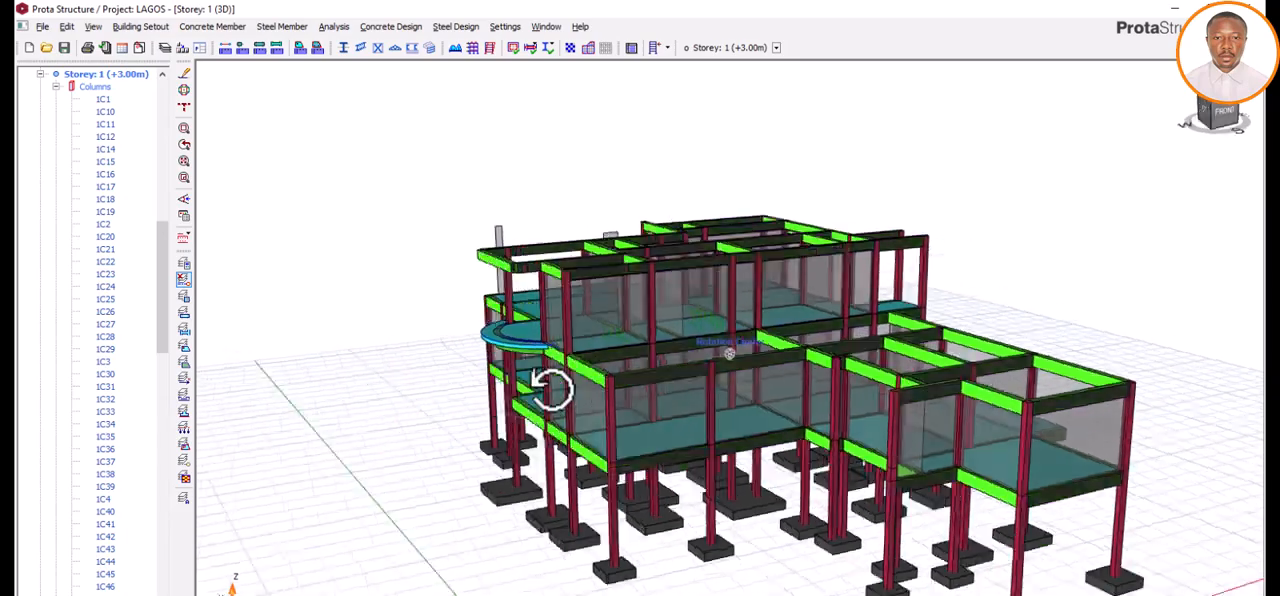
pyautogui.moveTo(551, 388)
pyautogui.mouseDown(button='middle')
pyautogui.moveTo(586, 403)
pyautogui.moveTo(506, 414)
pyautogui.moveTo(550, 402)
pyautogui.moveTo(535, 393)
pyautogui.mouseUp(button='middle')
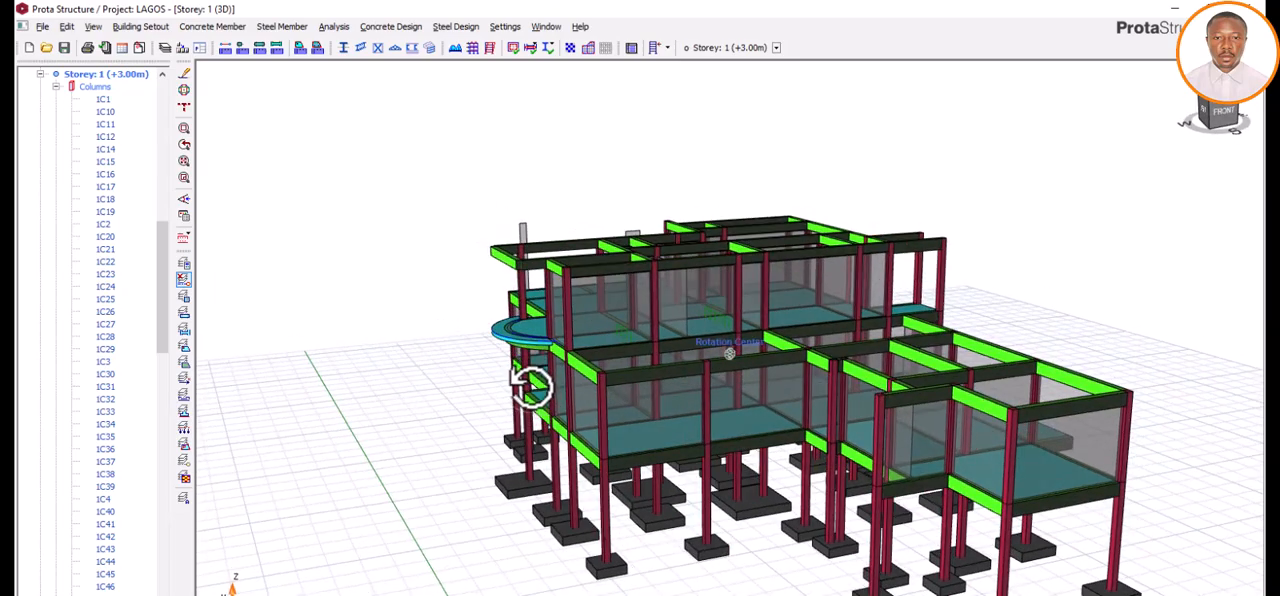
pyautogui.moveTo(530, 395); pyautogui.dragTo(545, 408, button='middle')
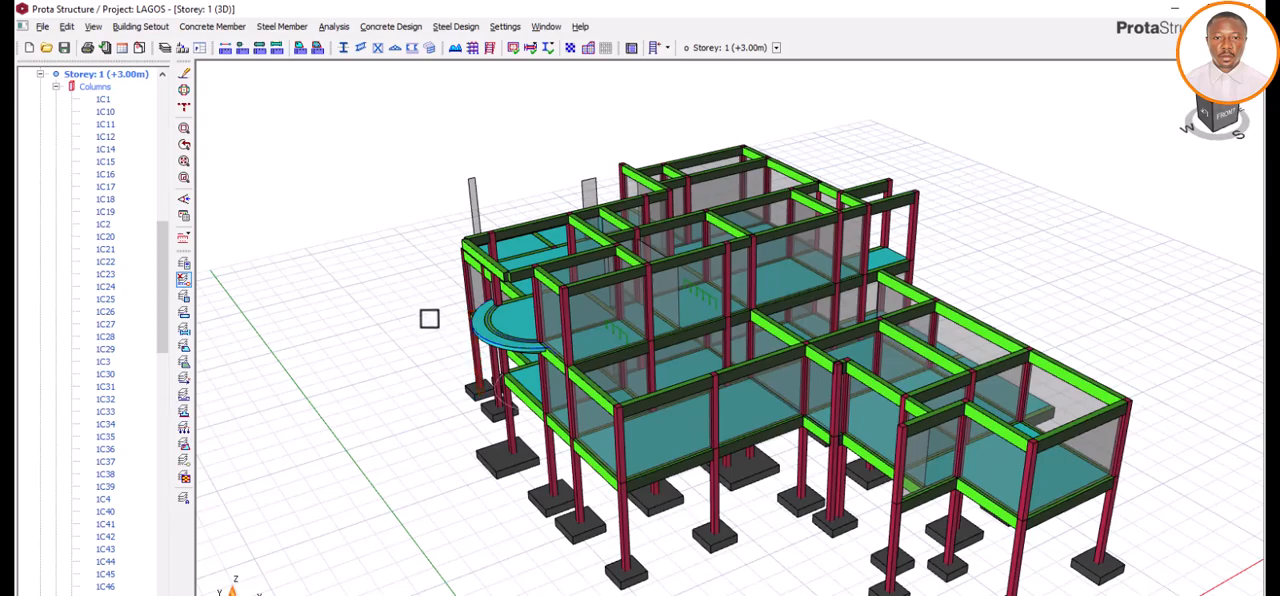
pyautogui.scroll(4, 497, 382)
pyautogui.scroll(-5, 432, 404)
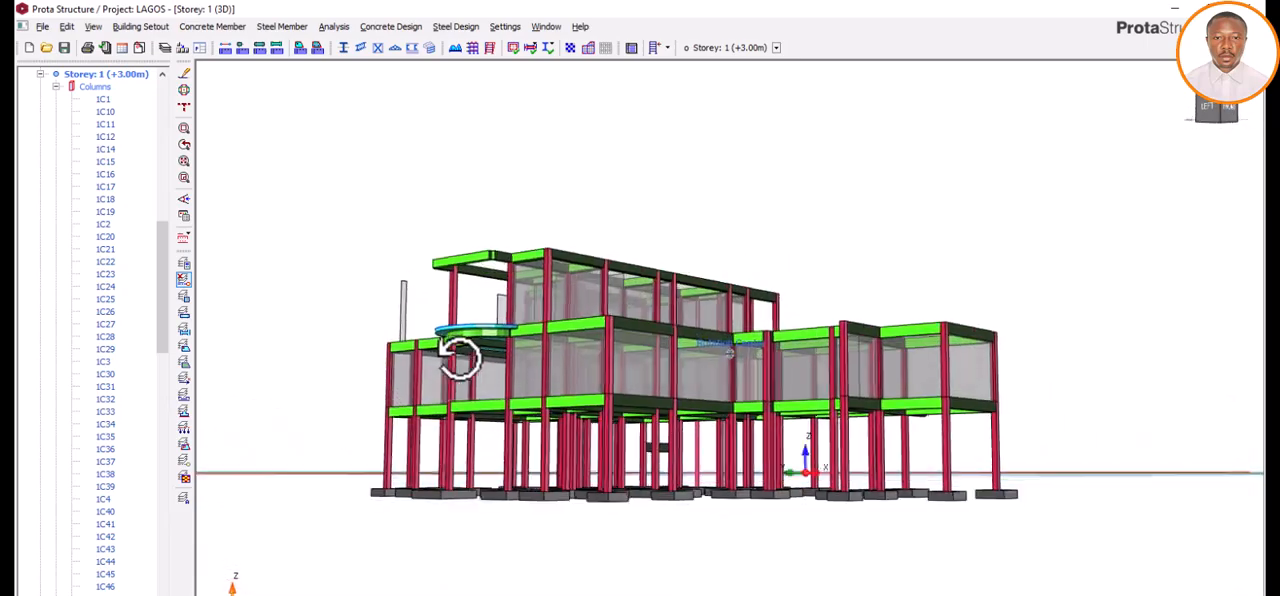
pyautogui.moveTo(435, 400); pyautogui.dragTo(410, 413, button='middle')
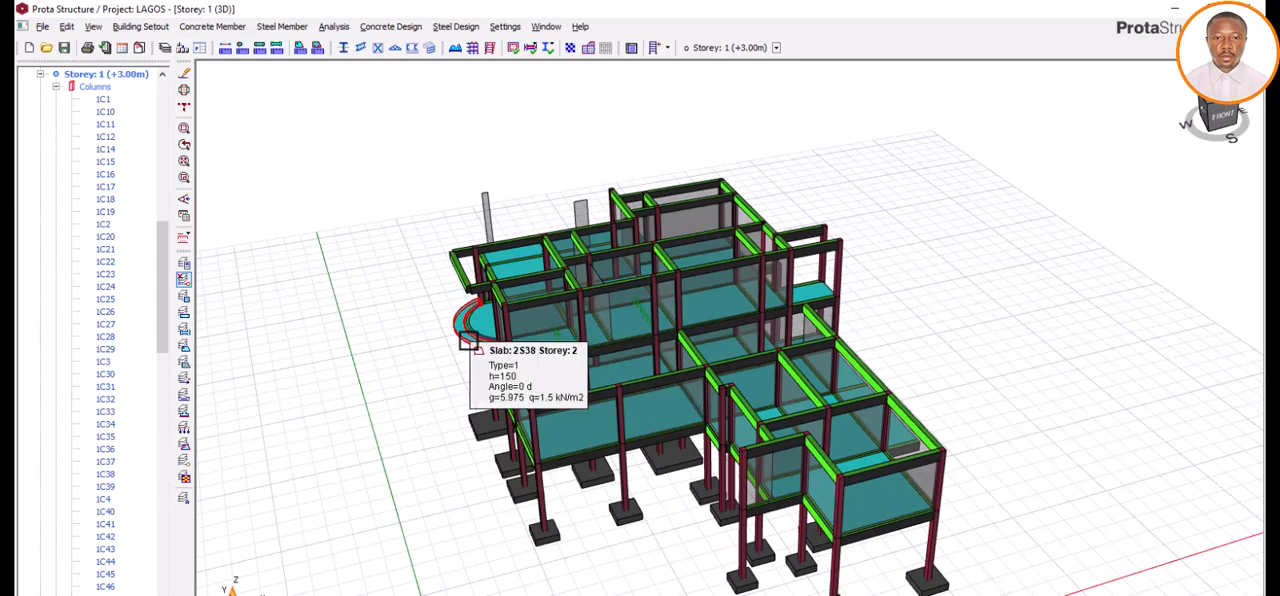
# Step: Examine the crescent slab 2S38 and the curved beam beside it, comparing close-up views with overall views of the building
pyautogui.scroll(3, 465, 342)
pyautogui.moveTo(462, 365)
pyautogui.mouseDown(button='middle')
pyautogui.moveTo(457, 380)
pyautogui.moveTo(420, 359)
pyautogui.moveTo(517, 365)
pyautogui.moveTo(510, 318)
pyautogui.moveTo(474, 343)
pyautogui.moveTo(467, 368)
pyautogui.mouseUp(button='middle')
pyautogui.scroll(2, 416, 388)
pyautogui.scroll(-2, 480, 332)
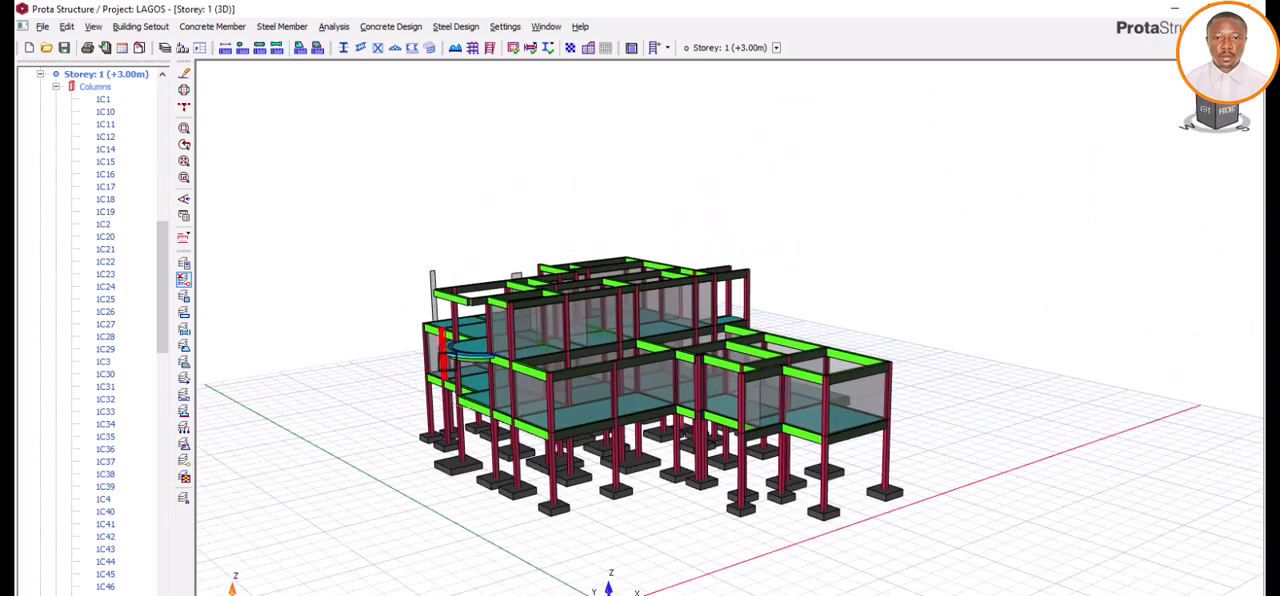
pyautogui.scroll(3, 488, 372)
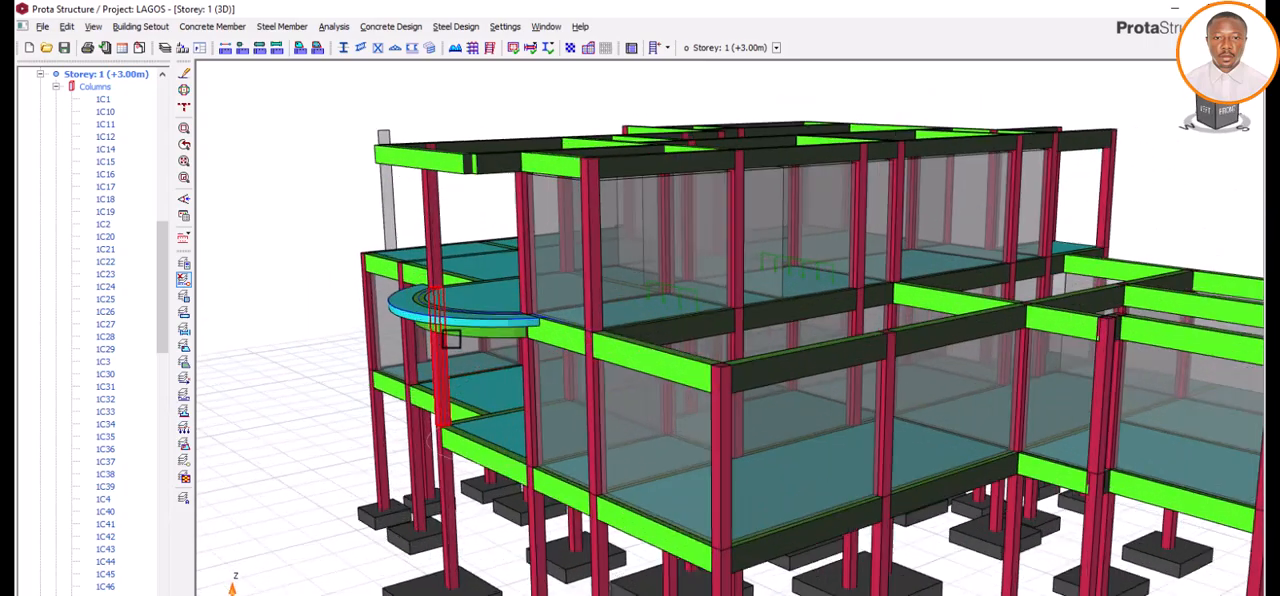
pyautogui.scroll(-2, 535, 367)
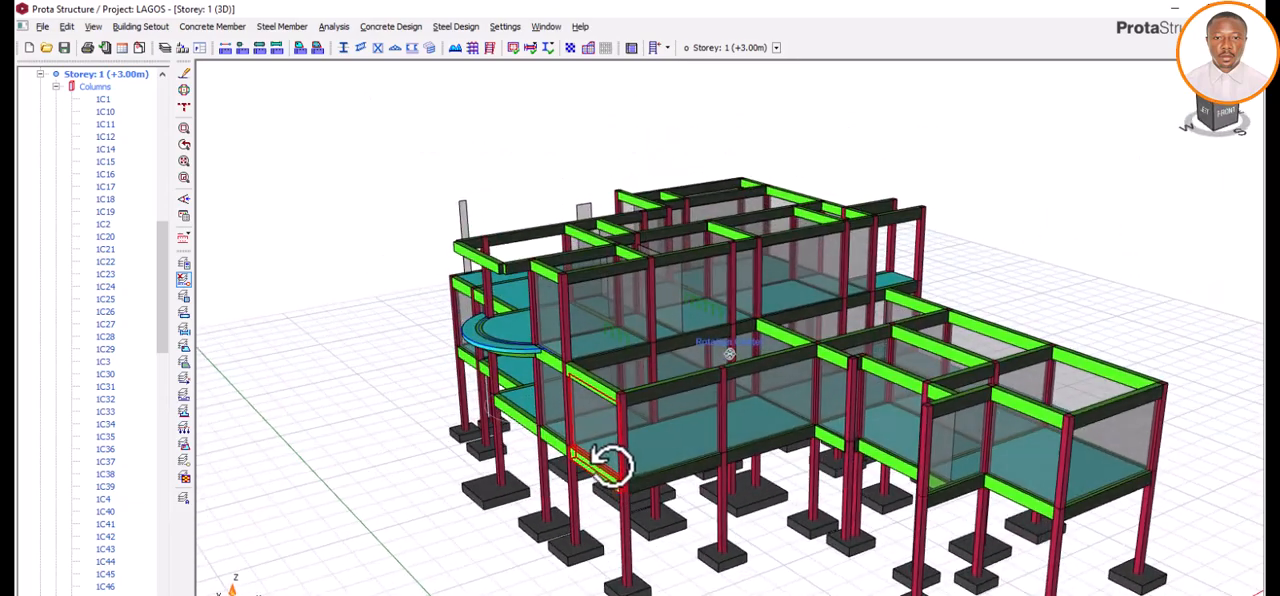
pyautogui.moveTo(627, 461); pyautogui.dragTo(626, 452, button='middle')
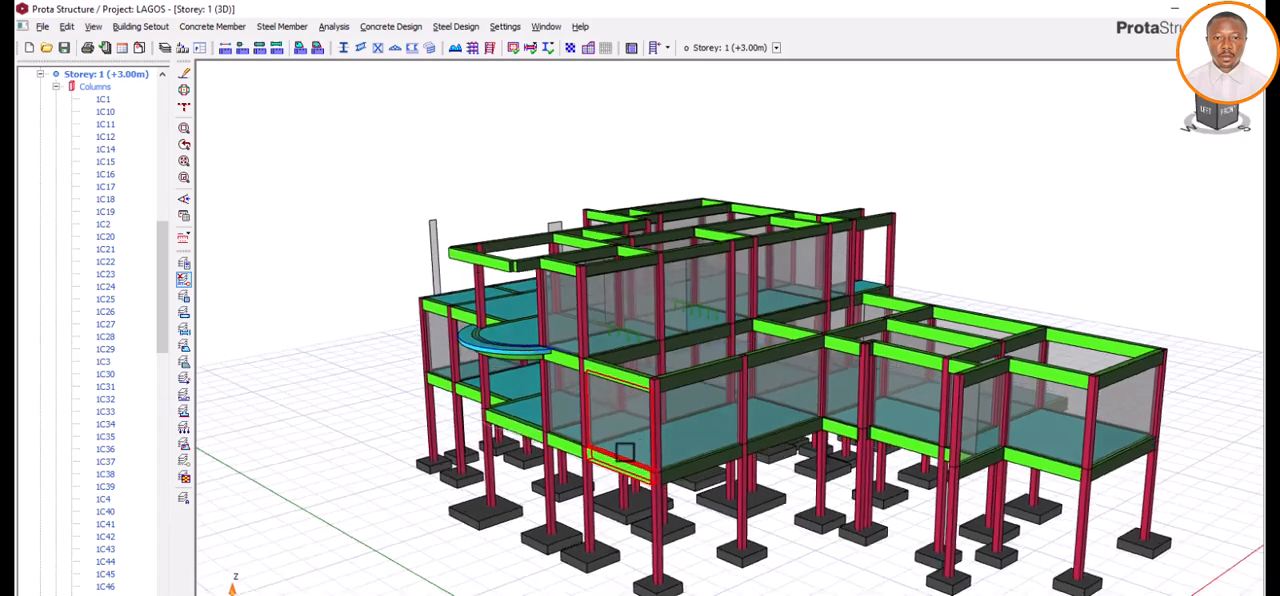
pyautogui.scroll(4, 469, 369)
pyautogui.scroll(-5, 471, 364)
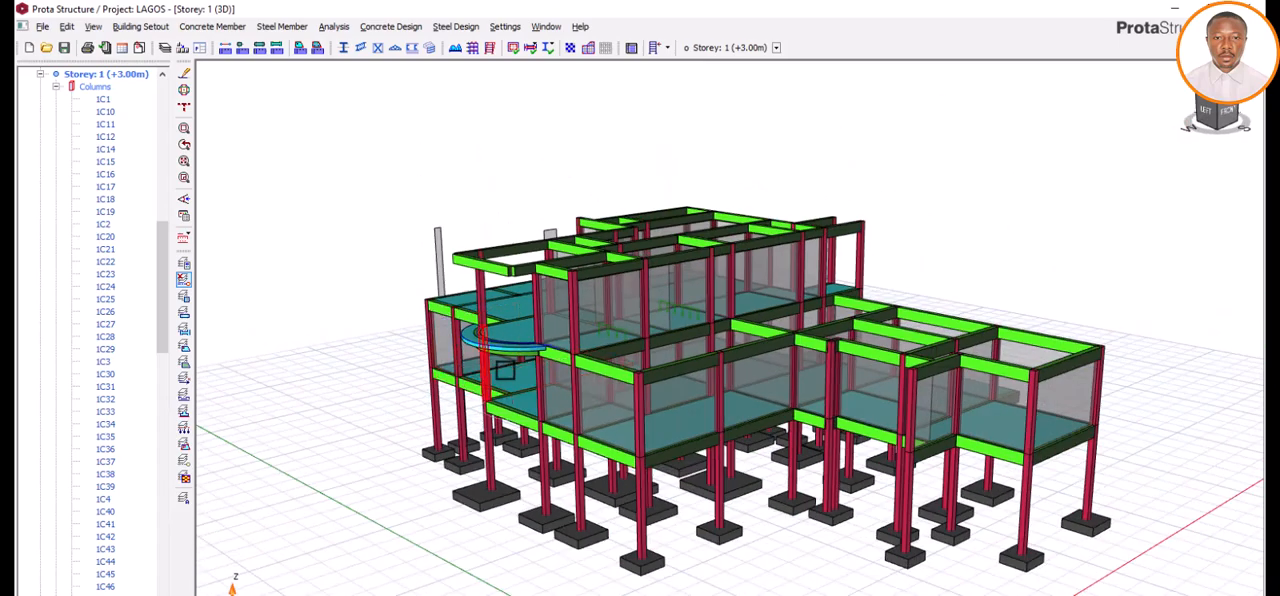
pyautogui.scroll(6, 500, 355)
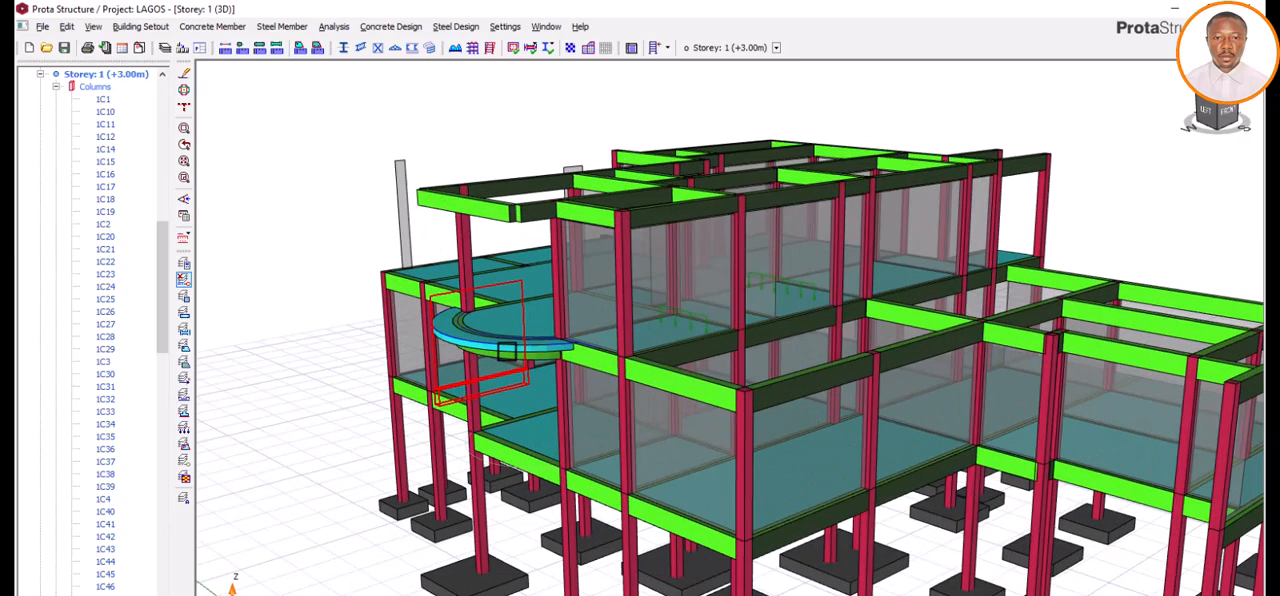
pyautogui.moveTo(497, 360); pyautogui.dragTo(500, 420, button='middle')
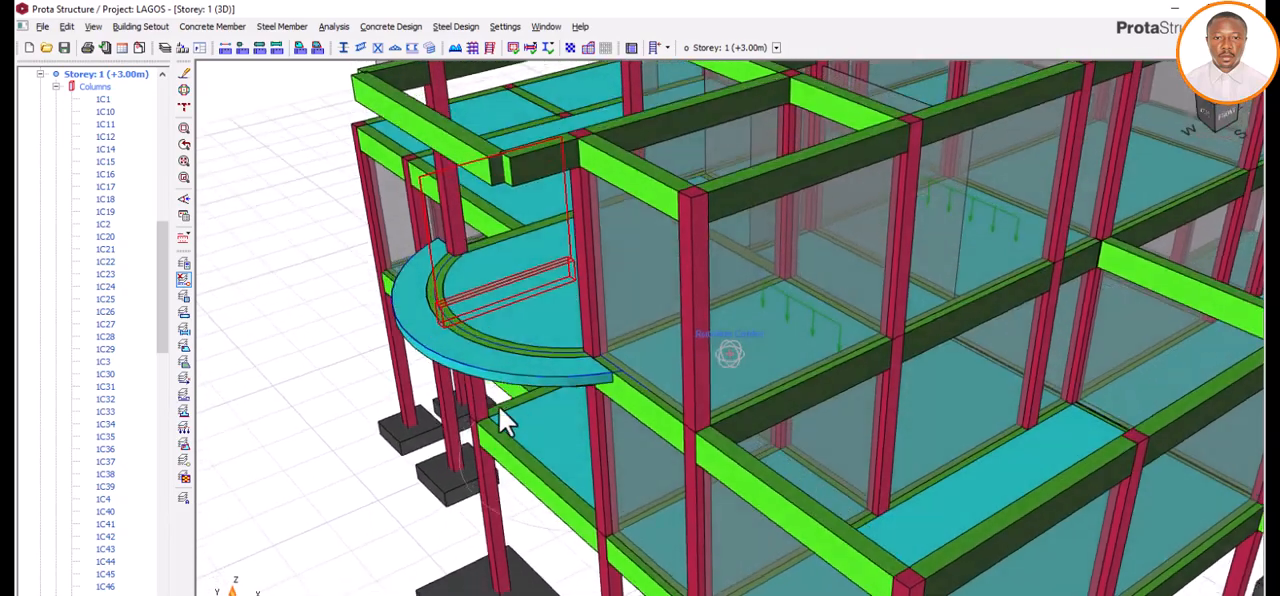